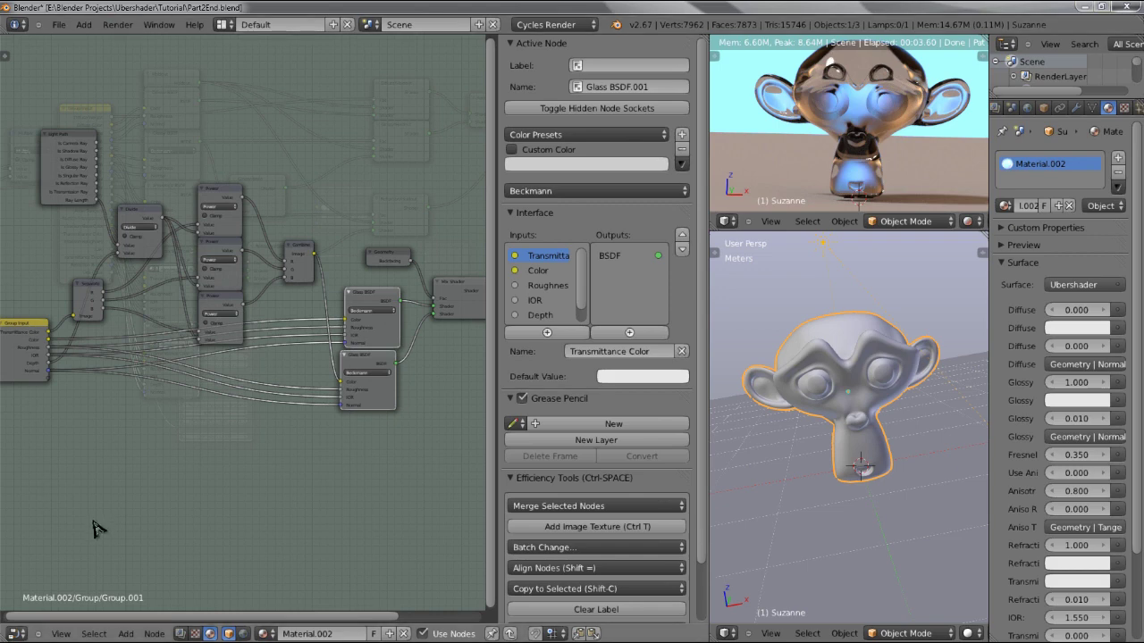
# - Hide the unused sockets of the Light Path node and move it next to the Divide node
pyautogui.press('Home')
pyautogui.scroll(2, 90, 241)
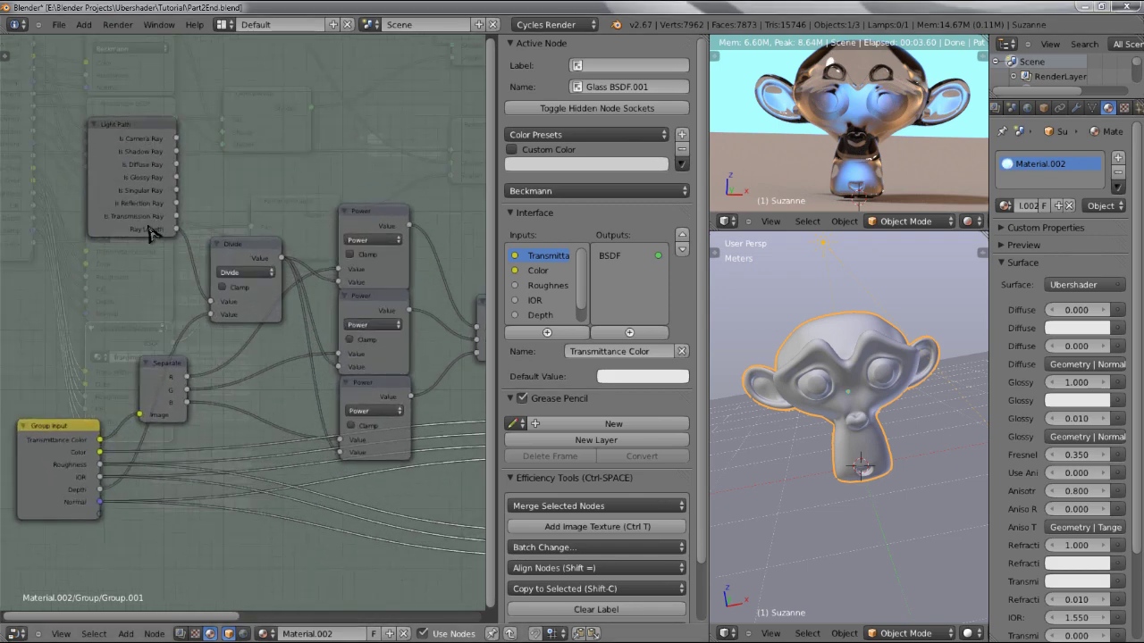
pyautogui.click(143, 207)
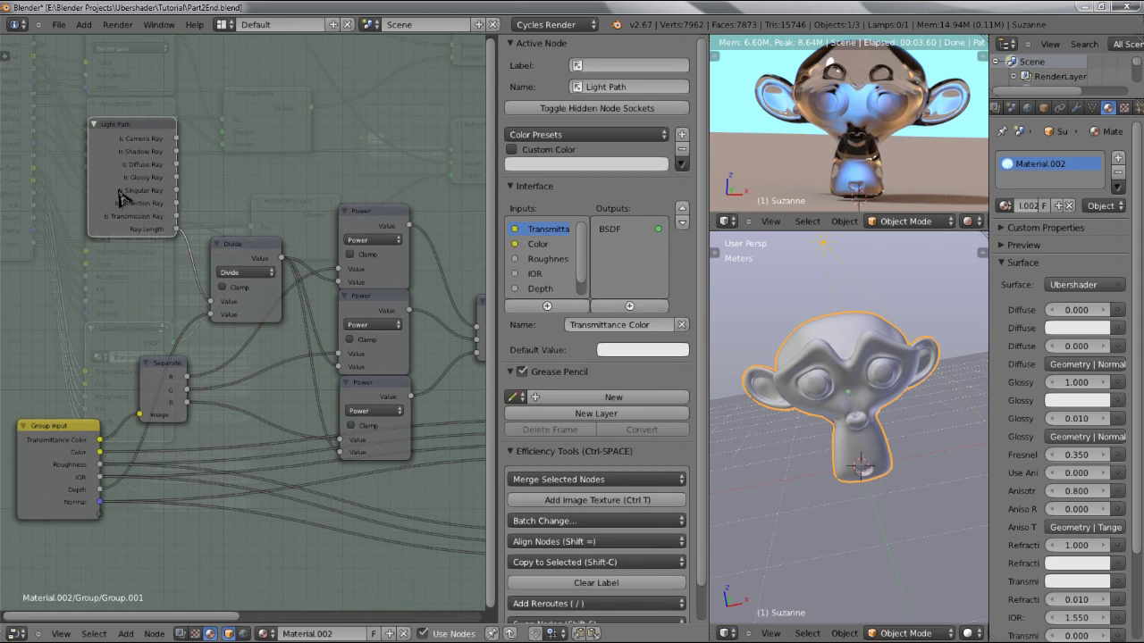
pyautogui.hotkey('ctrl', 'h')
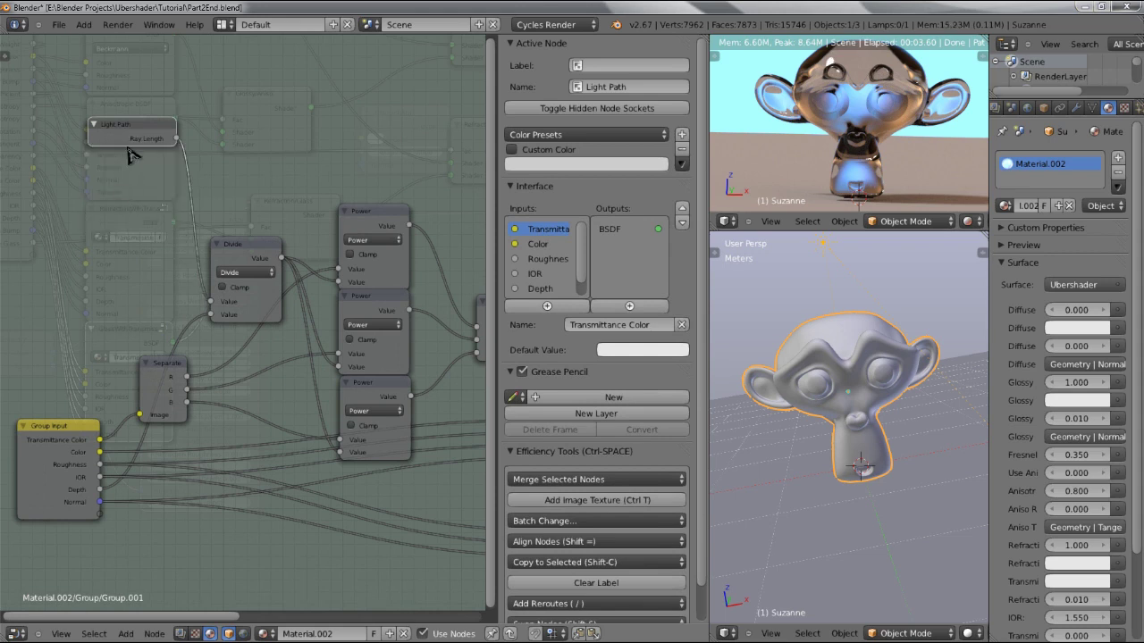
pyautogui.press('g')
pyautogui.click(139, 312)
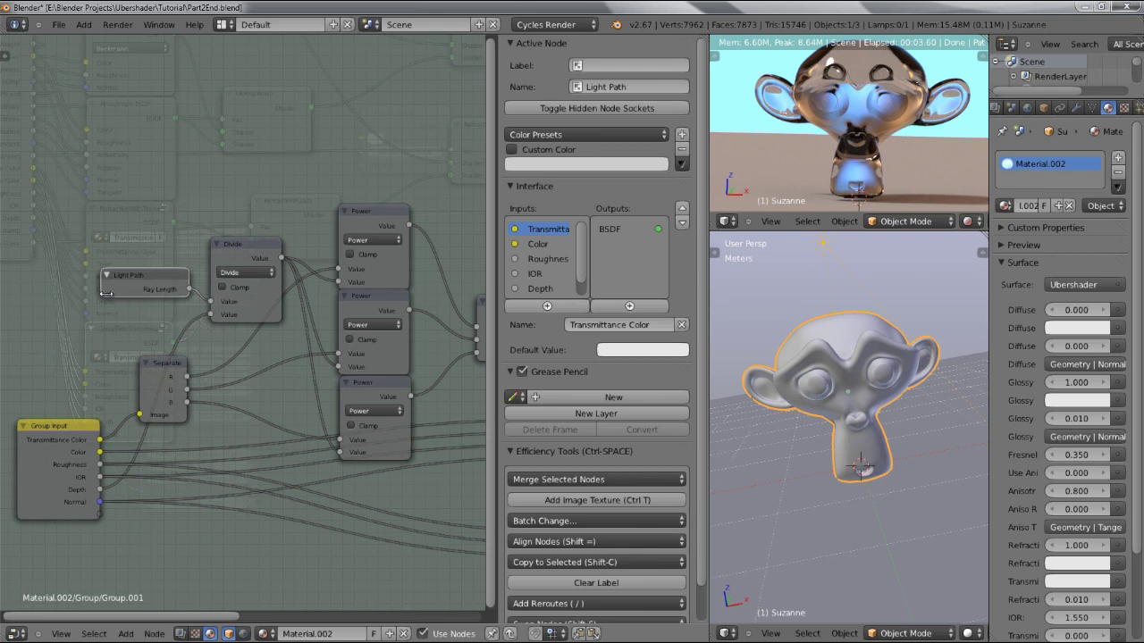
# - Examine the glass group's node chain from Divide and Power through Combine RGB, both Glass BSDFs and the Mix Shader, back to Group Input
pyautogui.click(244, 254)
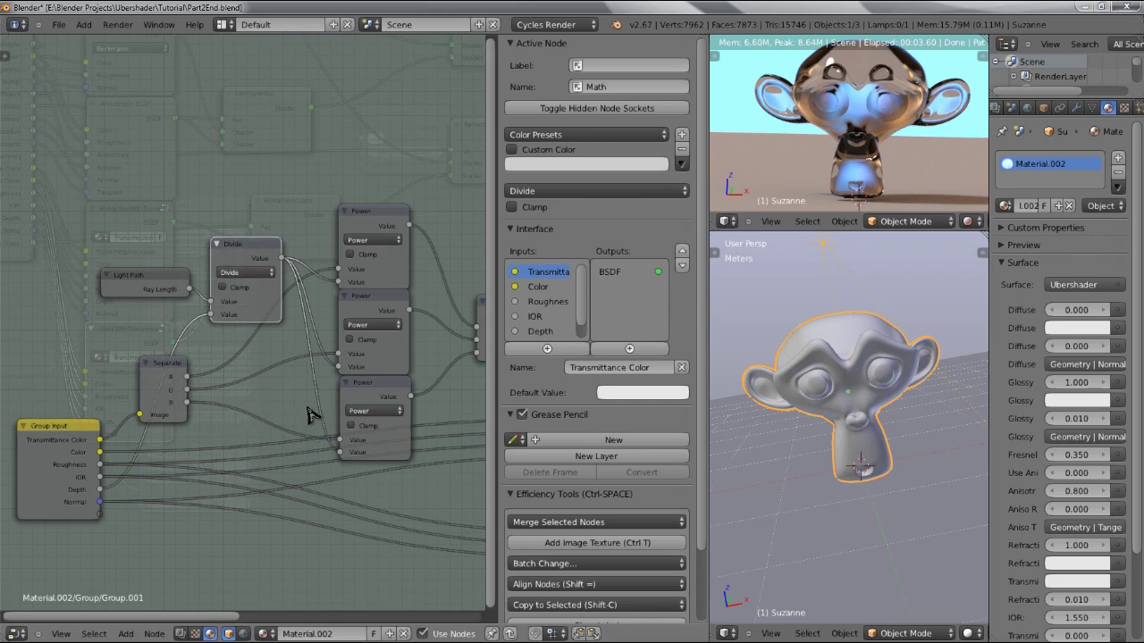
pyautogui.moveTo(309, 415); pyautogui.dragTo(195, 423, button='middle')
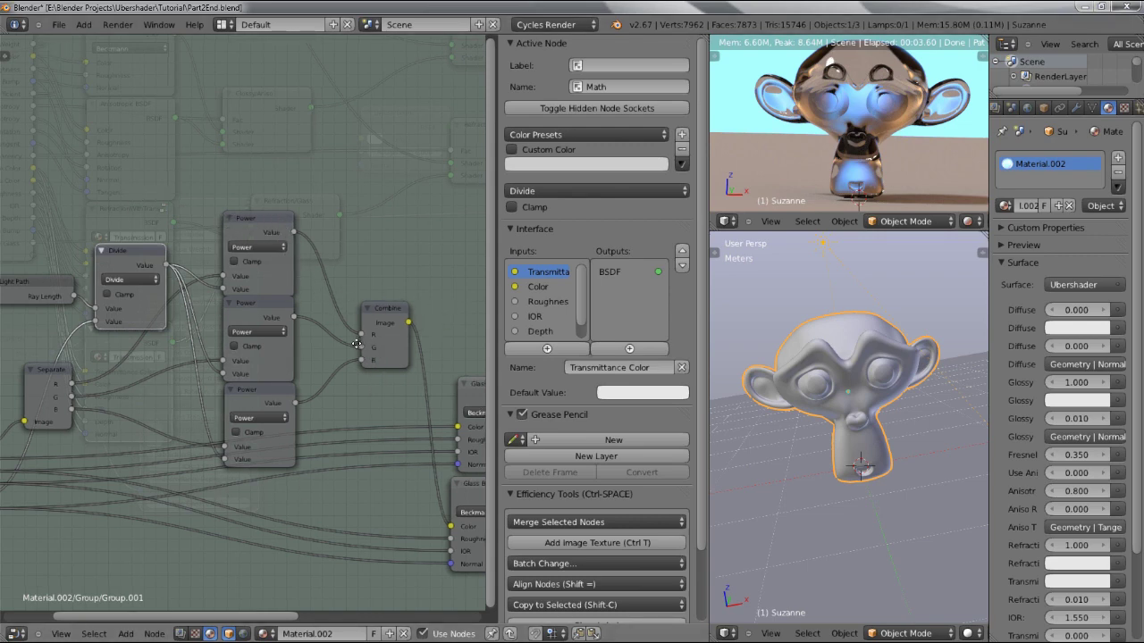
pyautogui.moveTo(368, 351); pyautogui.dragTo(322, 236, button='middle')
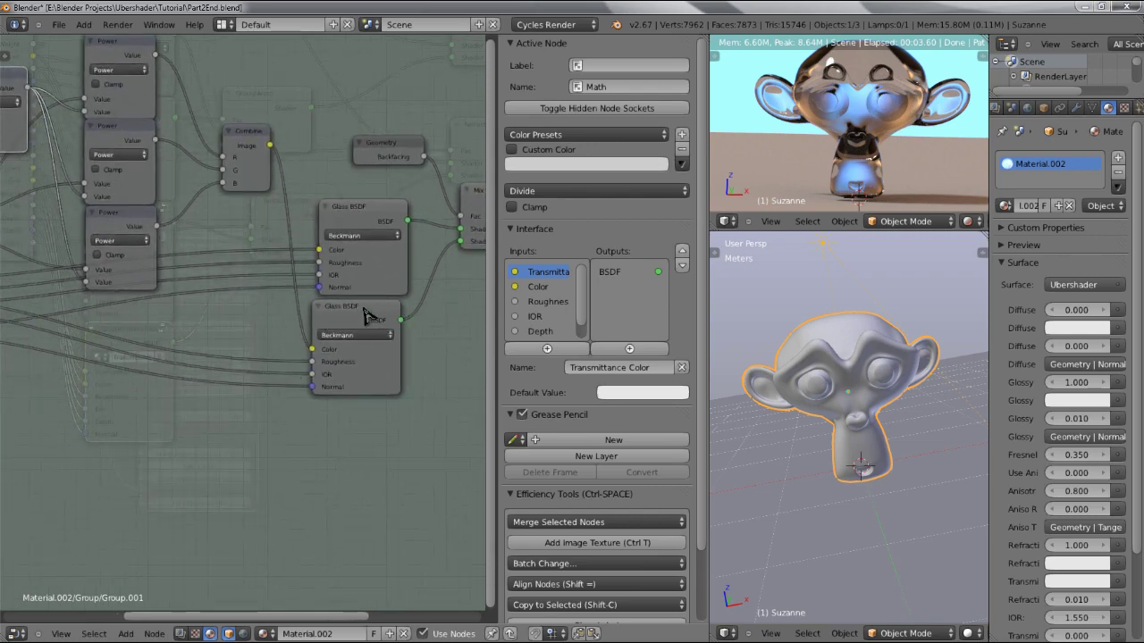
pyautogui.moveTo(399, 312); pyautogui.dragTo(402, 343, button='middle')
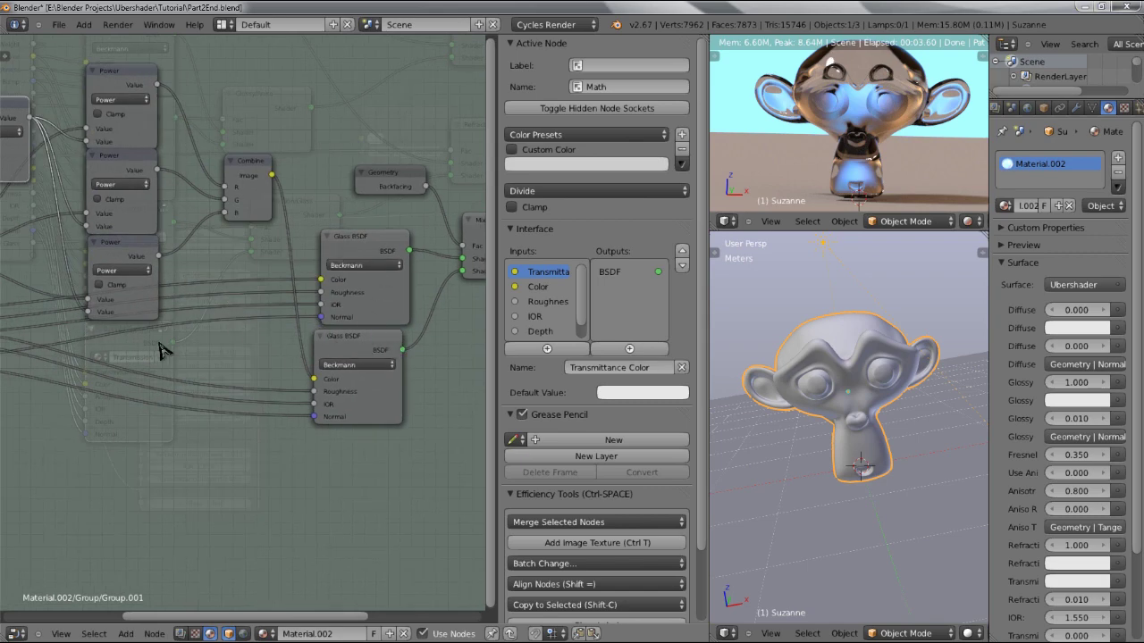
pyautogui.moveTo(100, 334); pyautogui.dragTo(265, 256, button='middle')
pyautogui.click(255, 268)
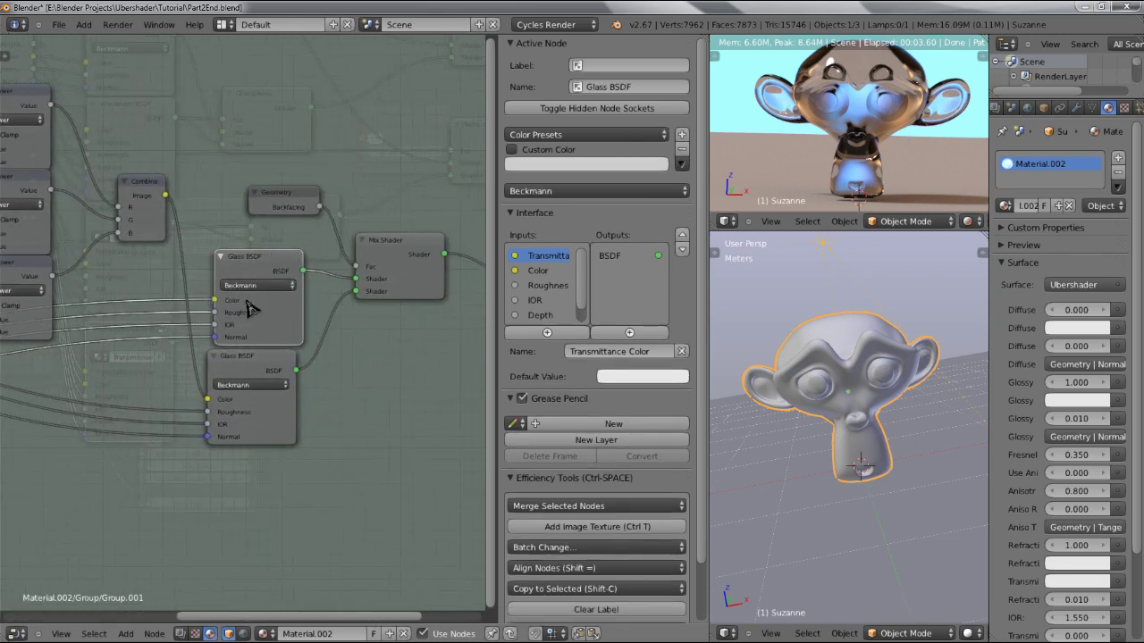
pyautogui.moveTo(323, 320); pyautogui.dragTo(254, 339, button='middle')
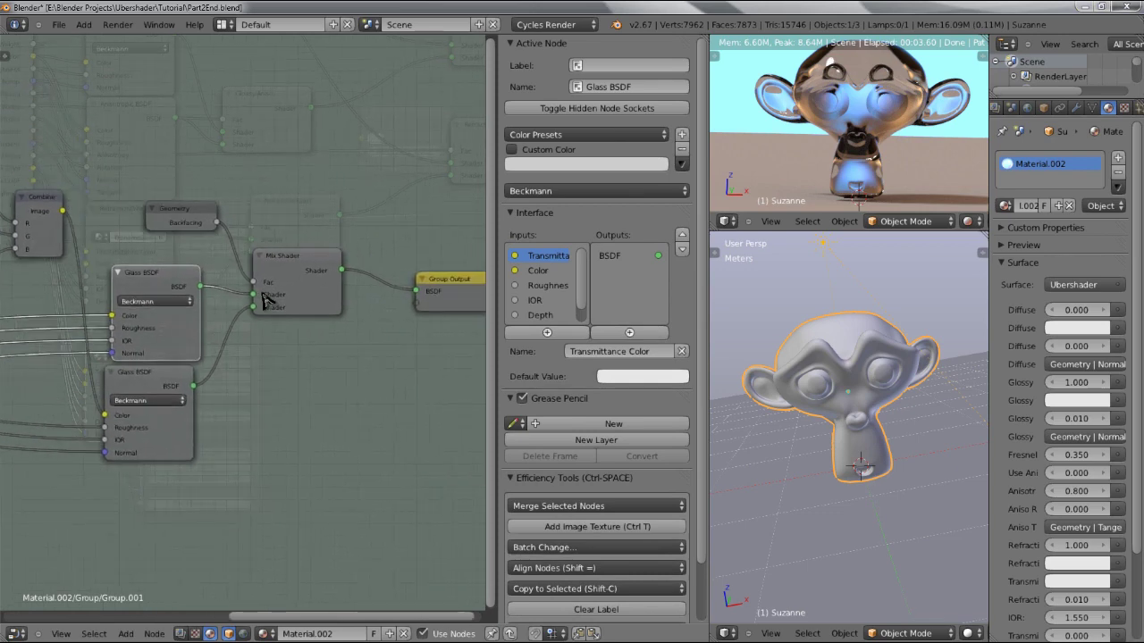
pyautogui.click(295, 268)
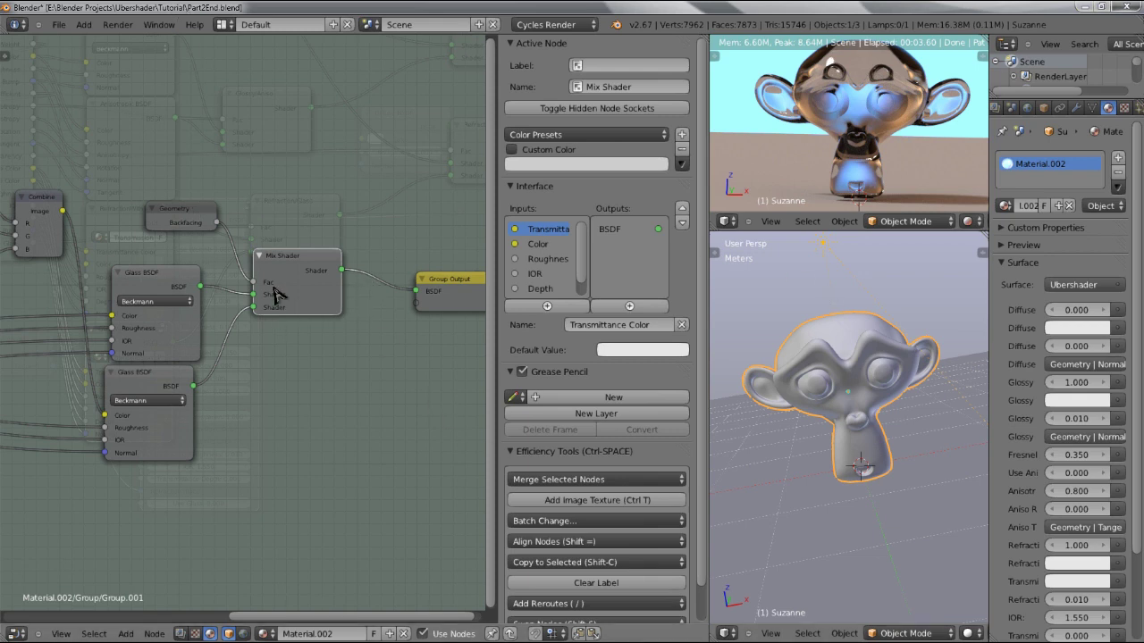
pyautogui.click(36, 217)
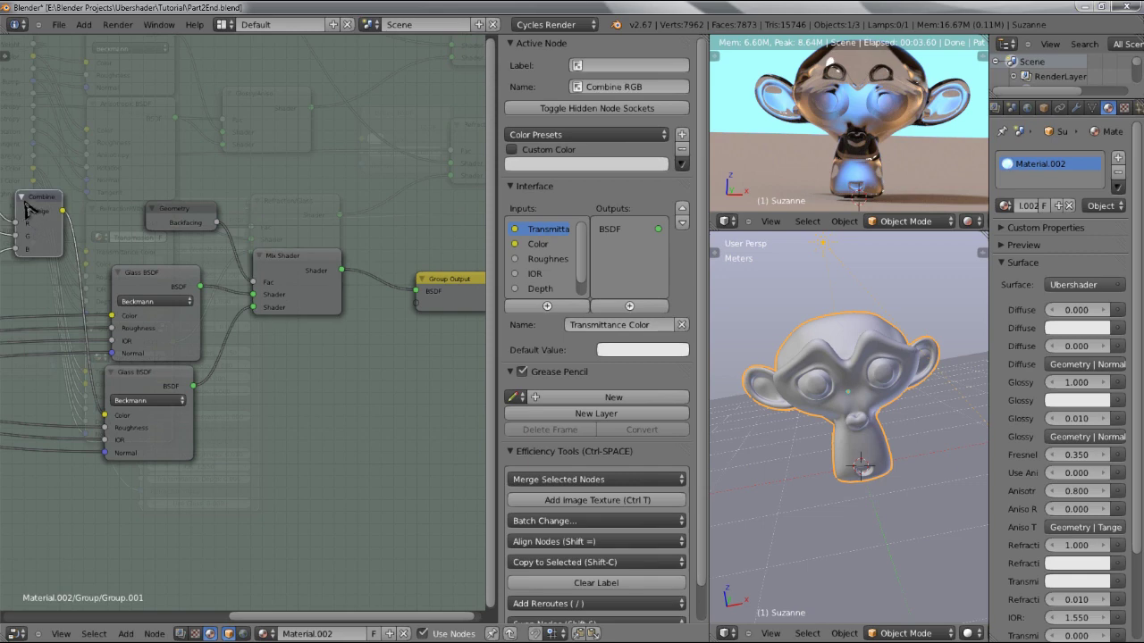
pyautogui.moveTo(452, 354); pyautogui.dragTo(239, 327, button='middle')
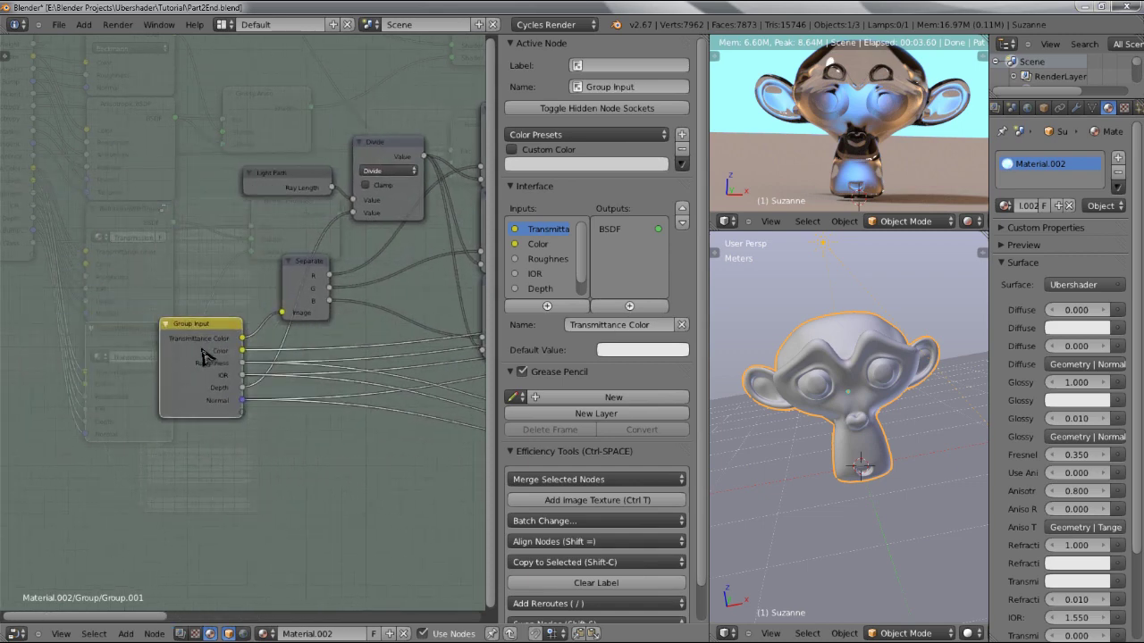
# - Leave the GlassWithTransmission group and return to its parent node group
pyautogui.press('Tab')
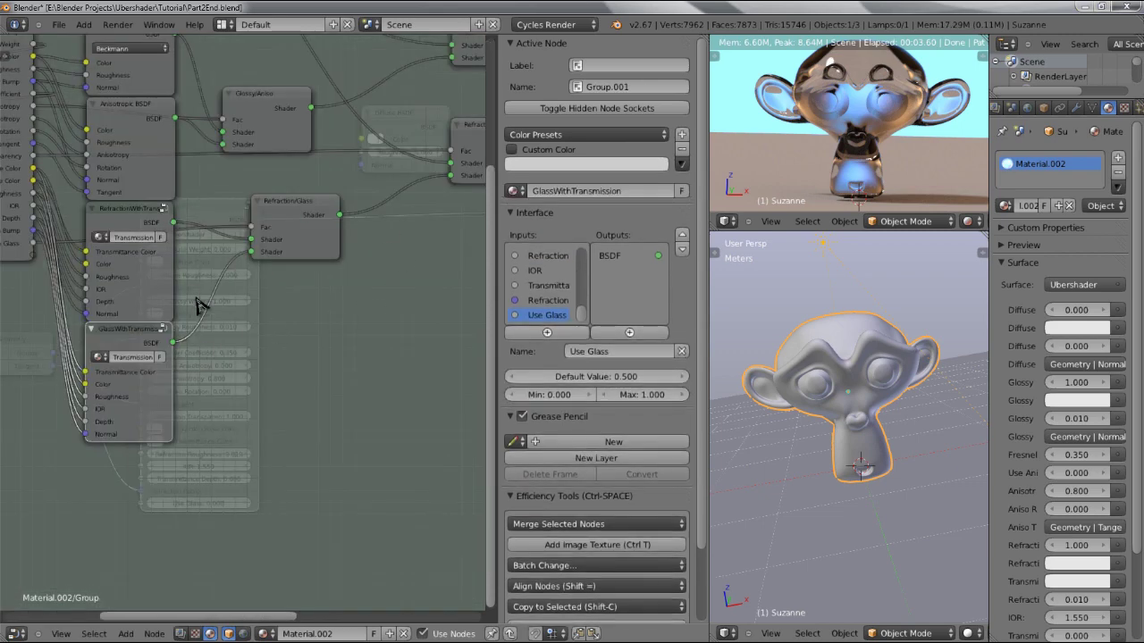
pyautogui.scroll(-3, 202, 243)
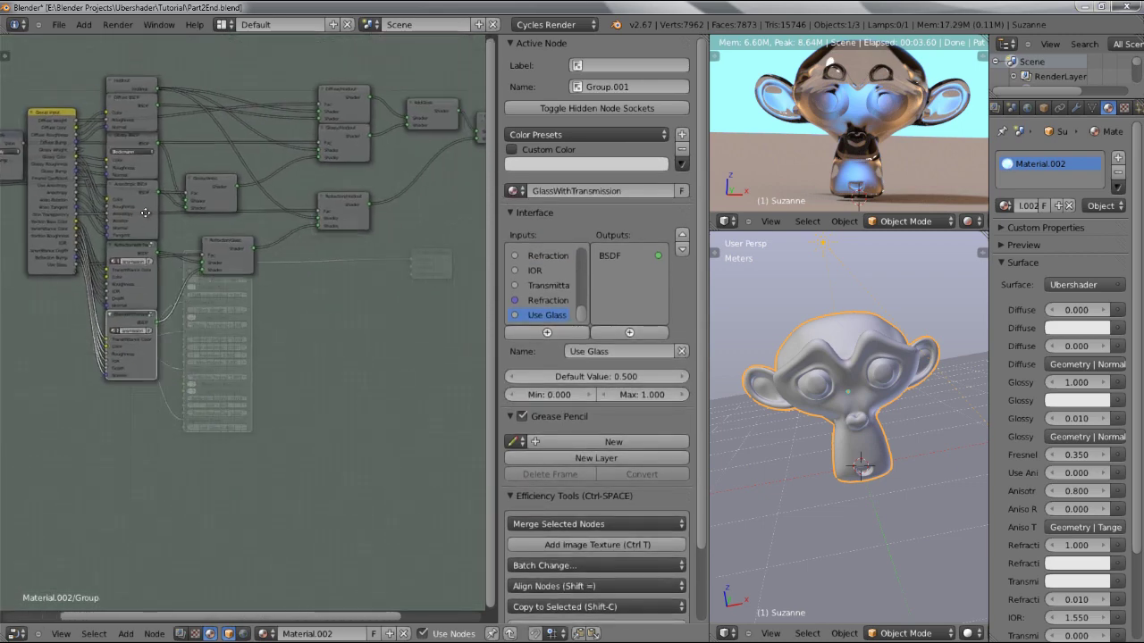
pyautogui.moveTo(145, 213); pyautogui.dragTo(176, 177, button='middle')
pyautogui.scroll(5, 158, 268)
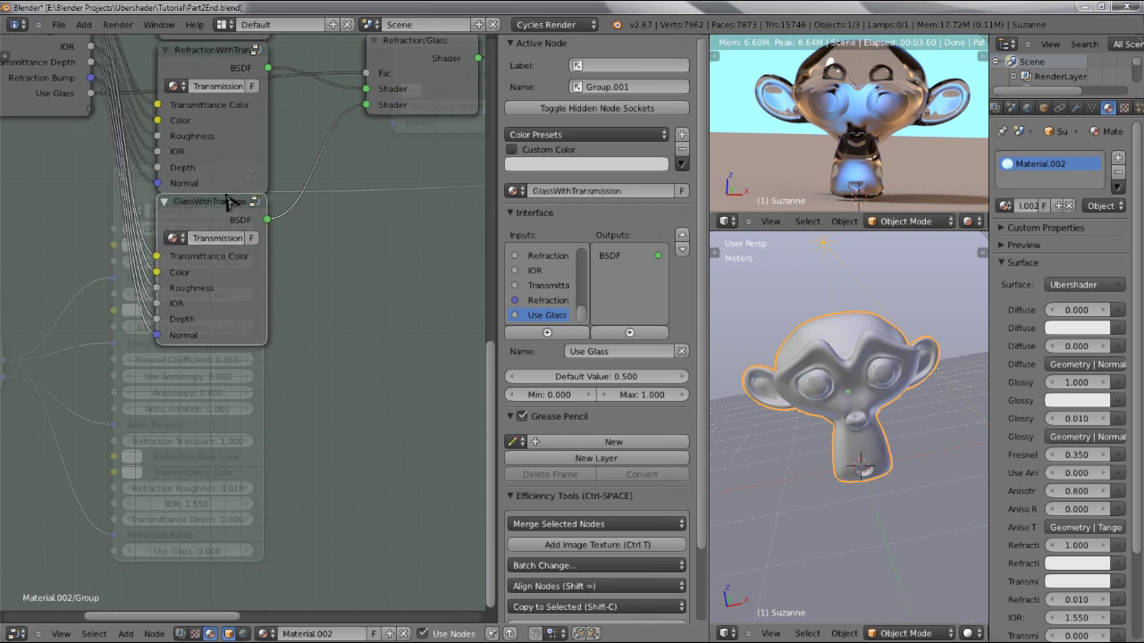
pyautogui.scroll(-3, 170, 233)
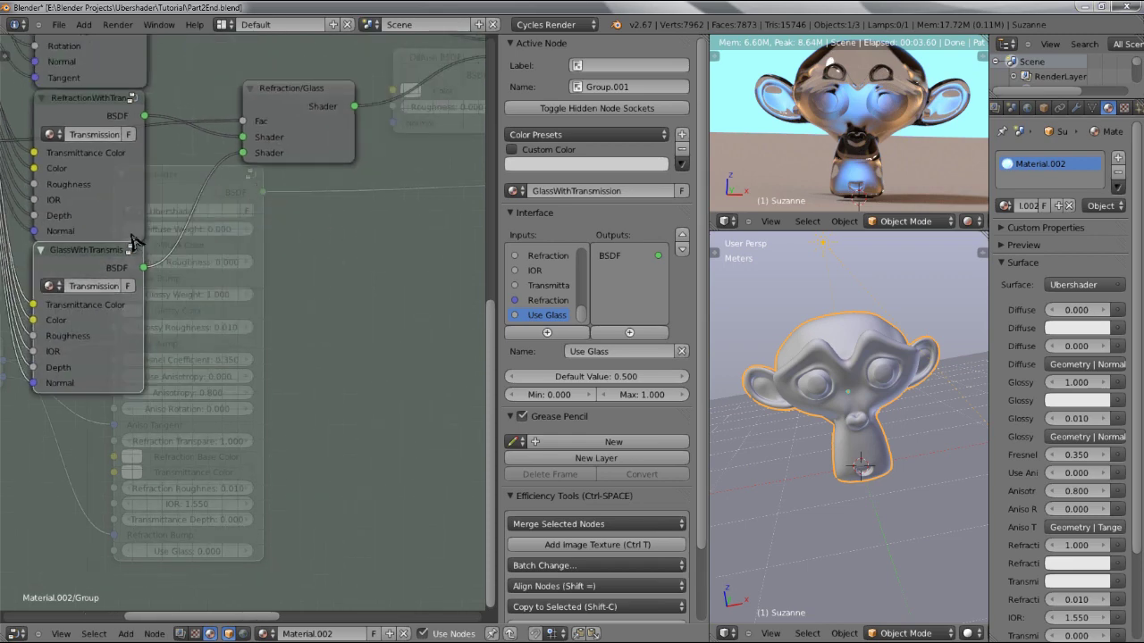
pyautogui.scroll(-1, 170, 234)
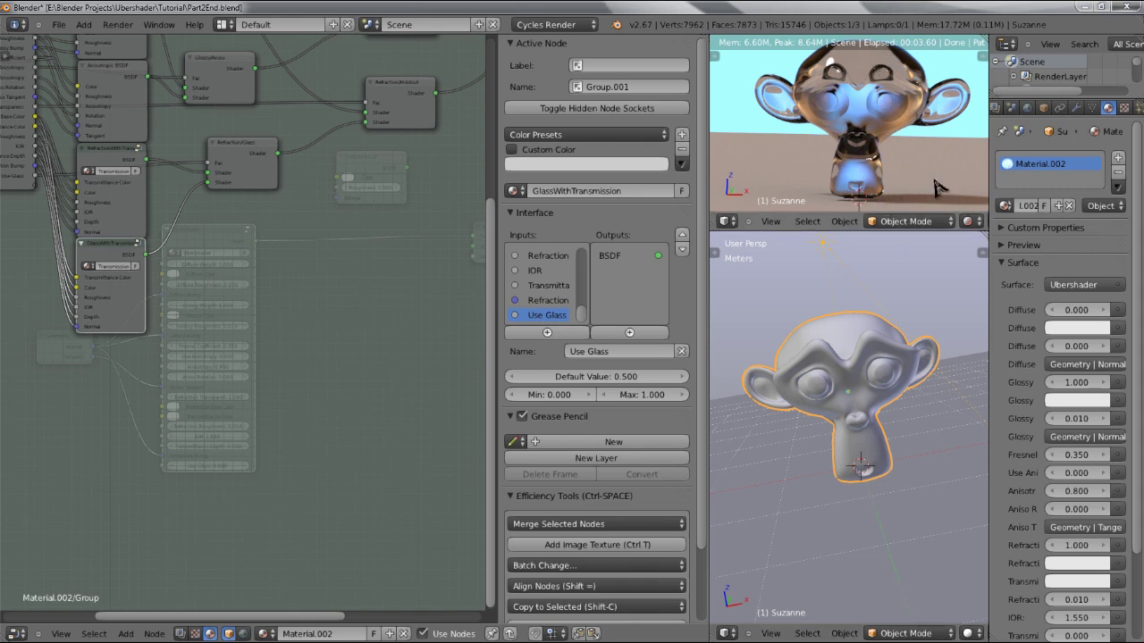
# - Try the render with No Caustics disabled in the scene's light path settings, and enable the option again
pyautogui.scroll(2, 1057, 116)
pyautogui.click(1011, 107)
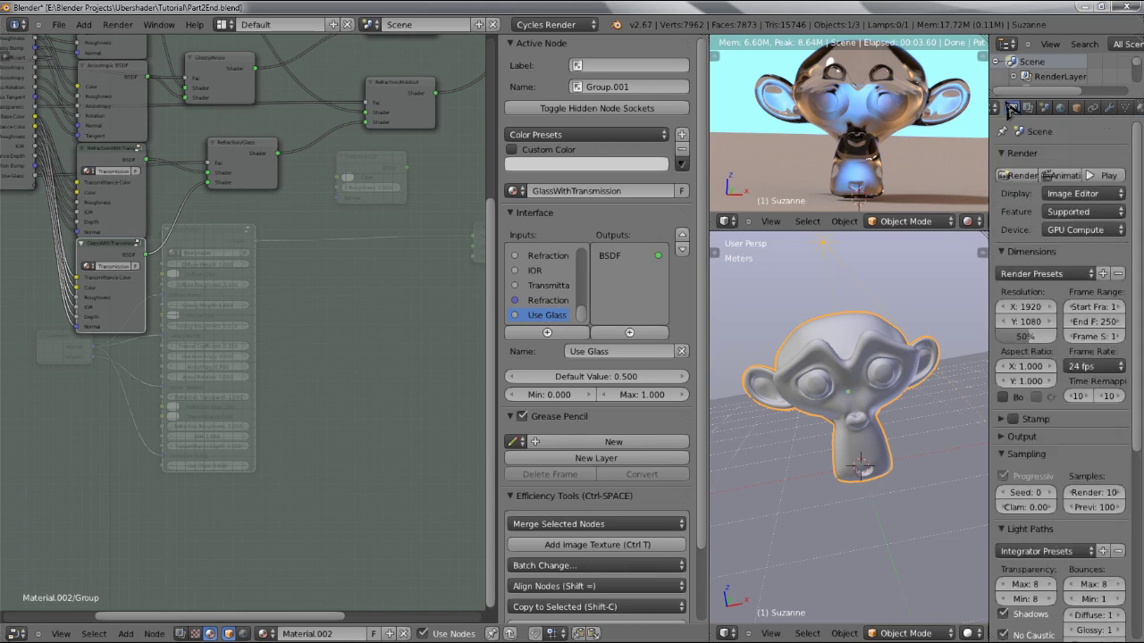
pyautogui.scroll(-4, 1032, 473)
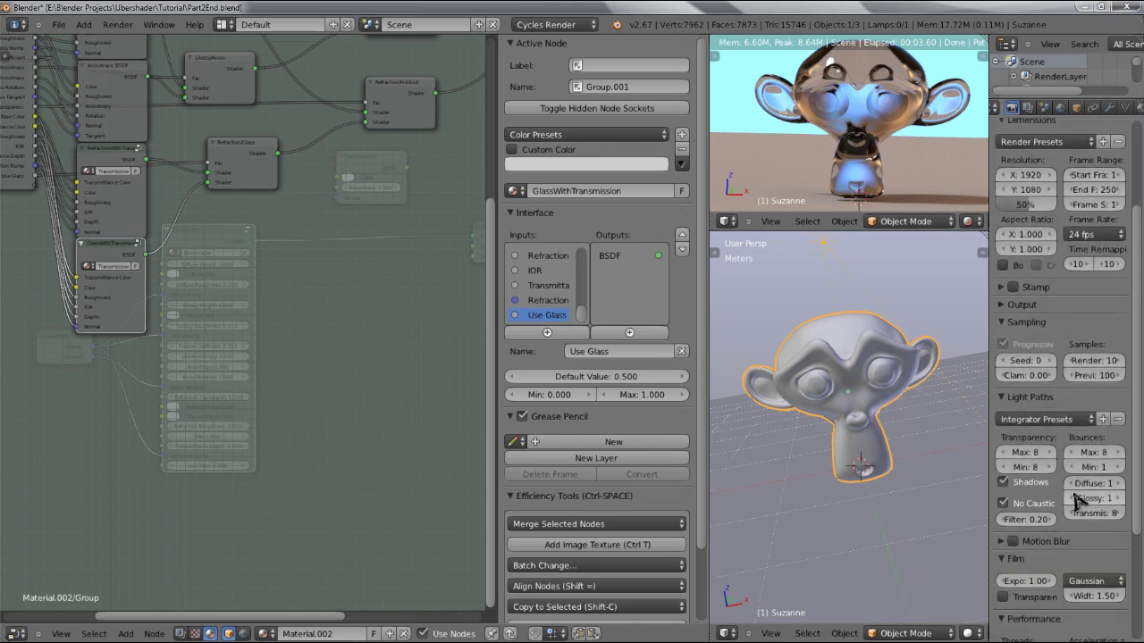
pyautogui.click(1019, 506)
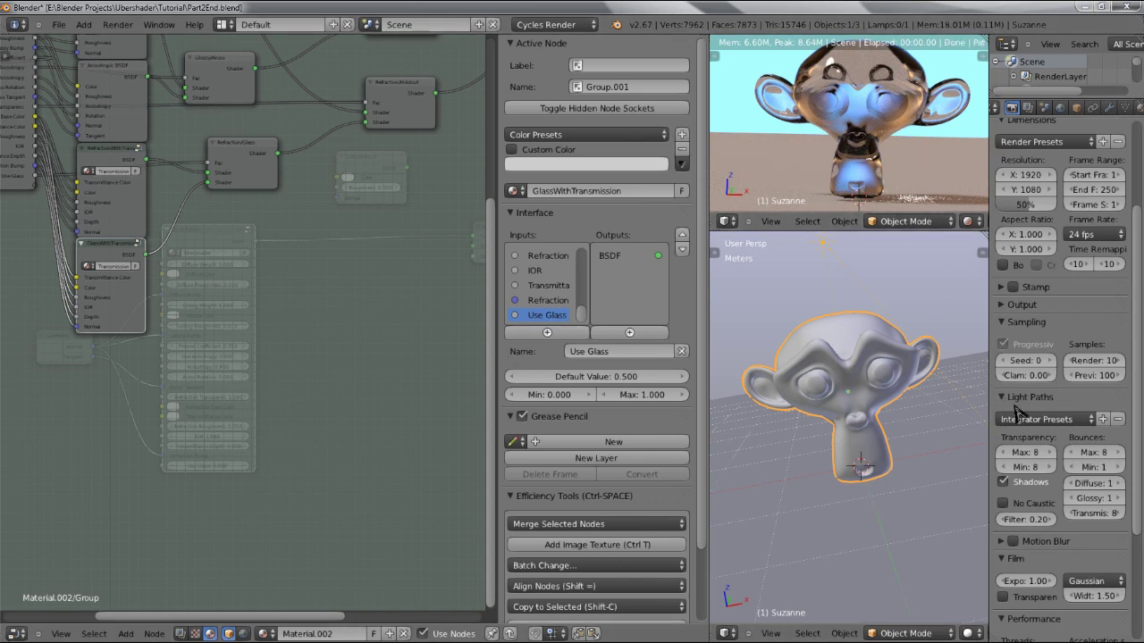
pyautogui.click(1026, 503)
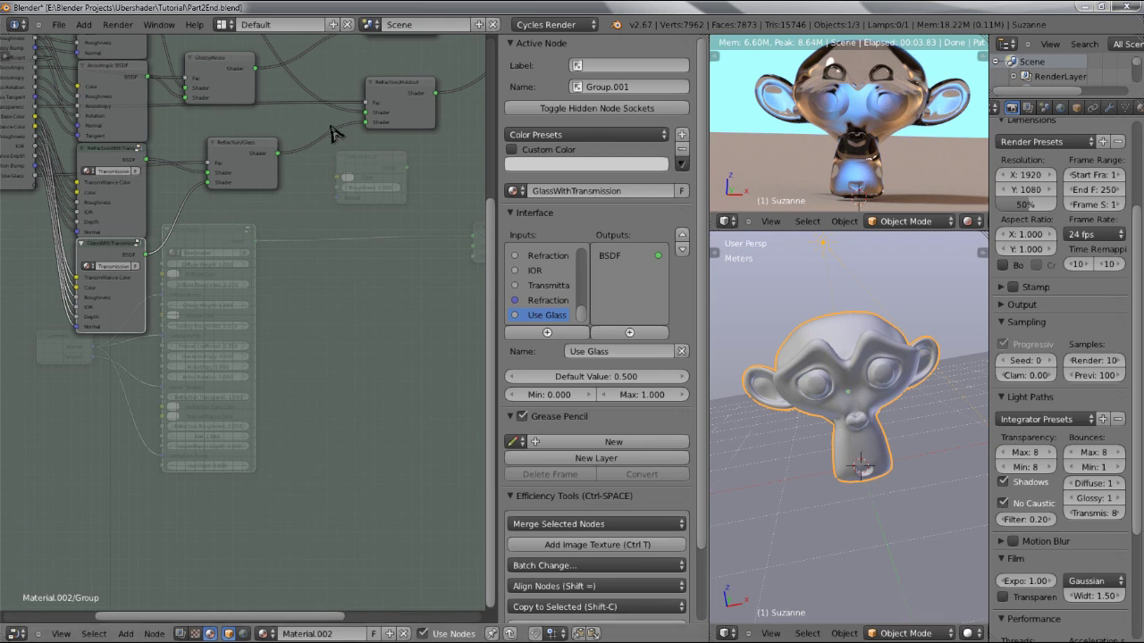
# - Make room before the Group Output and insert a Mix Shader between the AddRefr/Glass node and the Group Output
pyautogui.moveTo(261, 263); pyautogui.dragTo(282, 77, button='middle')
pyautogui.moveTo(282, 76); pyautogui.dragTo(421, 140)
pyautogui.moveTo(206, 85); pyautogui.dragTo(223, 95)
pyautogui.hotkey('shift', 'a')
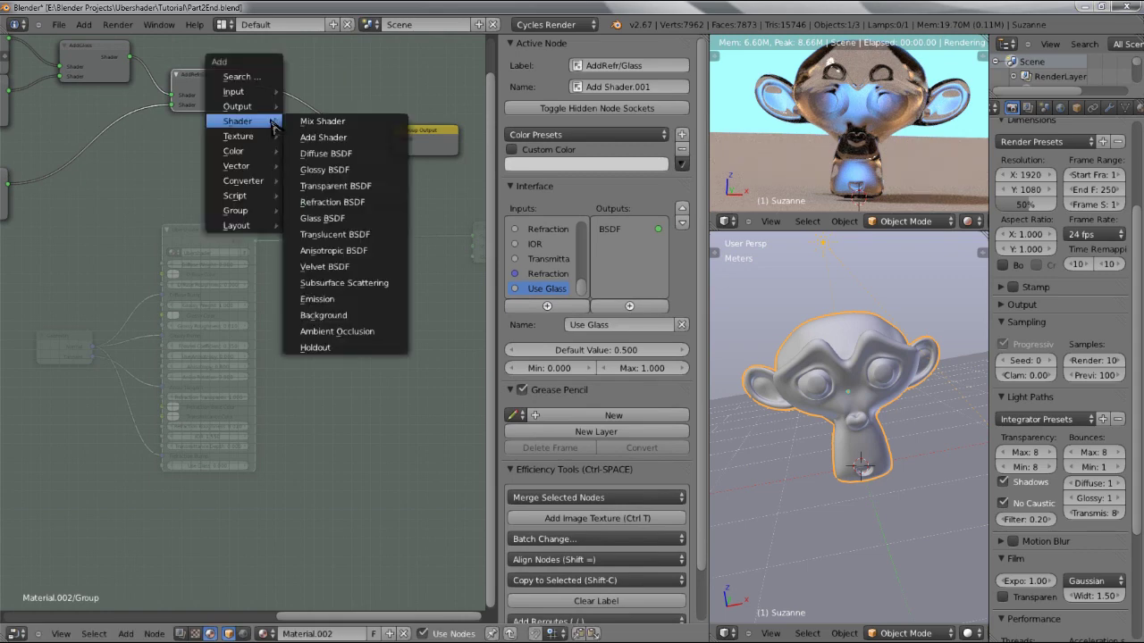
pyautogui.click(322, 121)
pyautogui.click(322, 116)
# - Add a Transparent BSDF node in the free area below the Refraction/Holdout mix node
pyautogui.moveTo(155, 213); pyautogui.dragTo(404, 161, button='middle')
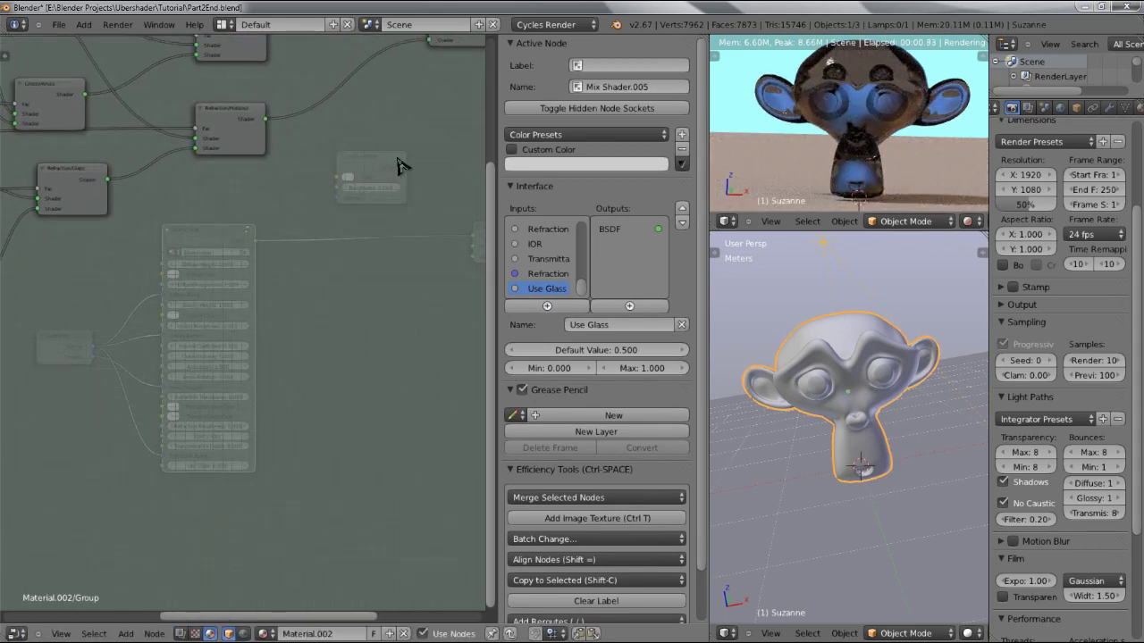
pyautogui.moveTo(123, 203); pyautogui.dragTo(325, 173, button='middle')
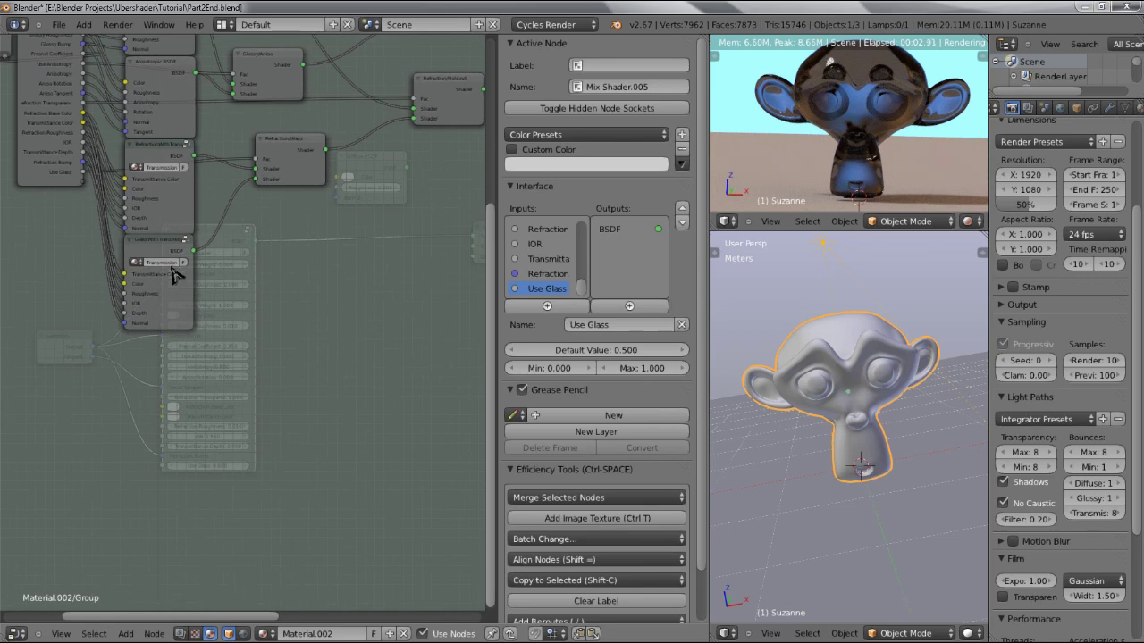
pyautogui.moveTo(331, 286)
pyautogui.mouseDown(button='middle')
pyautogui.moveTo(296, 202)
pyautogui.moveTo(193, 250)
pyautogui.mouseUp(button='middle')
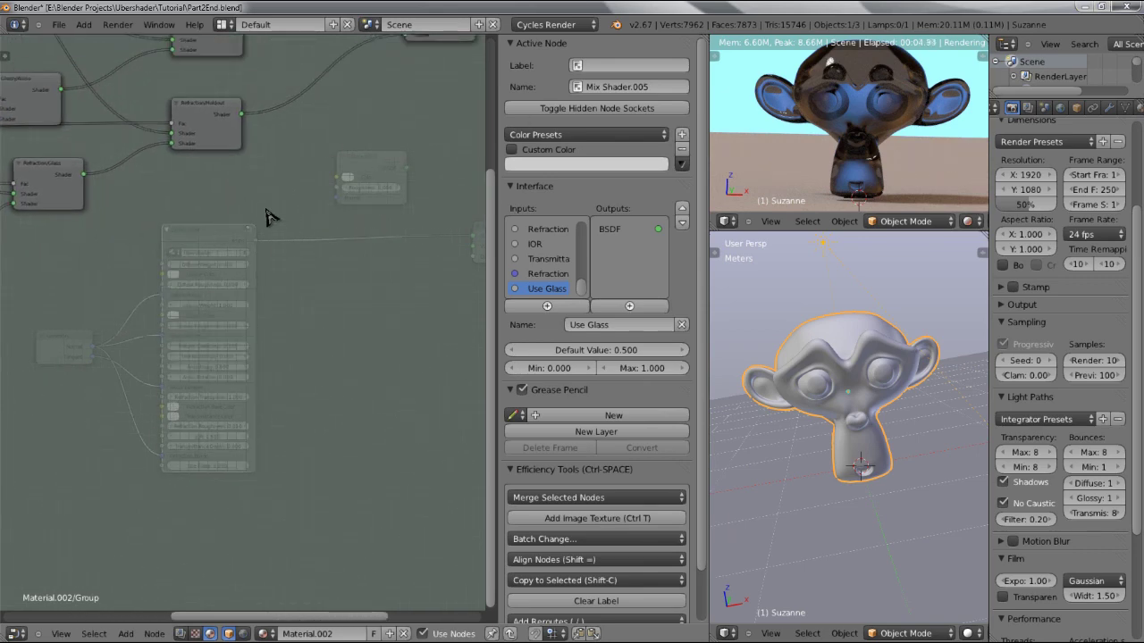
pyautogui.hotkey('shift', 'a')
pyautogui.moveTo(265, 211)
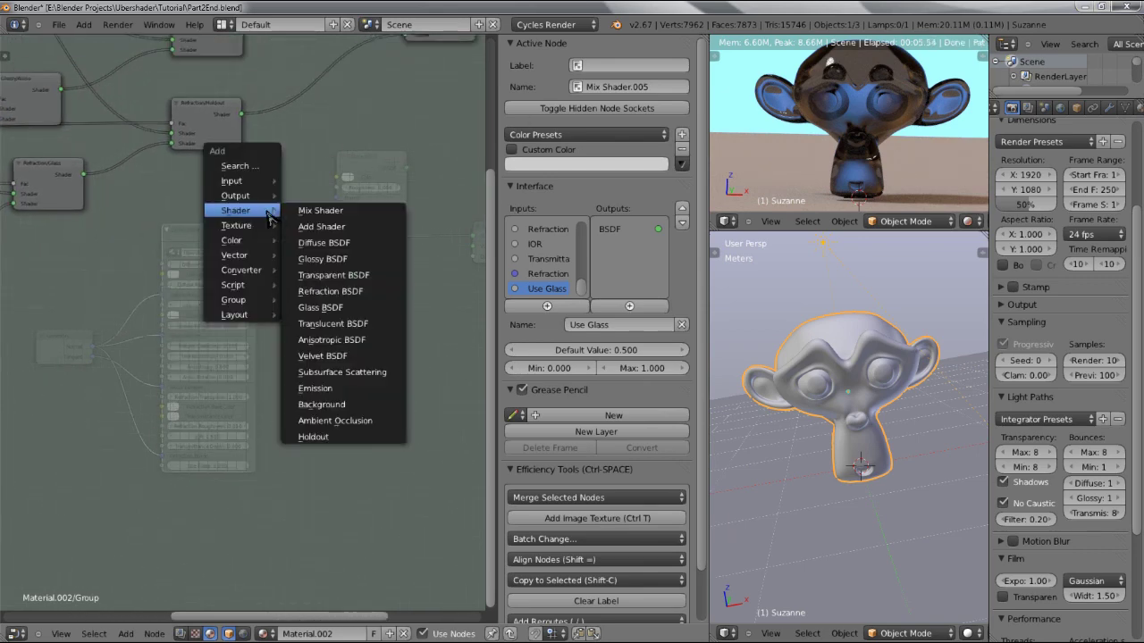
pyautogui.click(333, 276)
pyautogui.click(152, 241)
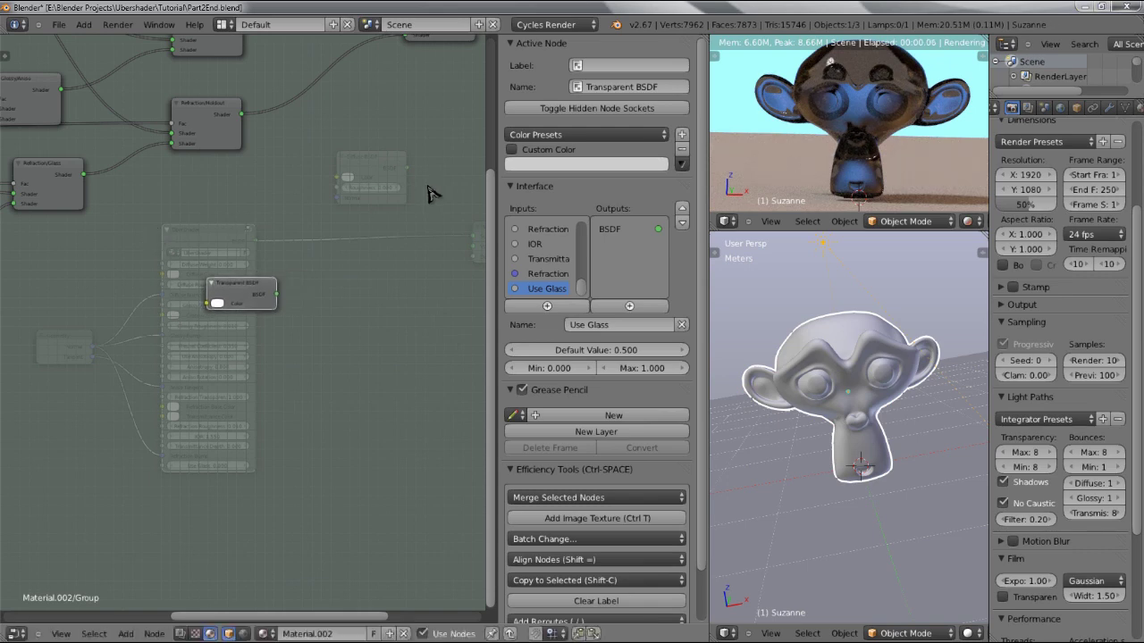
# - Connect the Transparent BSDF output to the second Shader input of the new Mix Shader
pyautogui.scroll(-1, 365, 161)
pyautogui.moveTo(365, 160); pyautogui.dragTo(255, 220, button='middle')
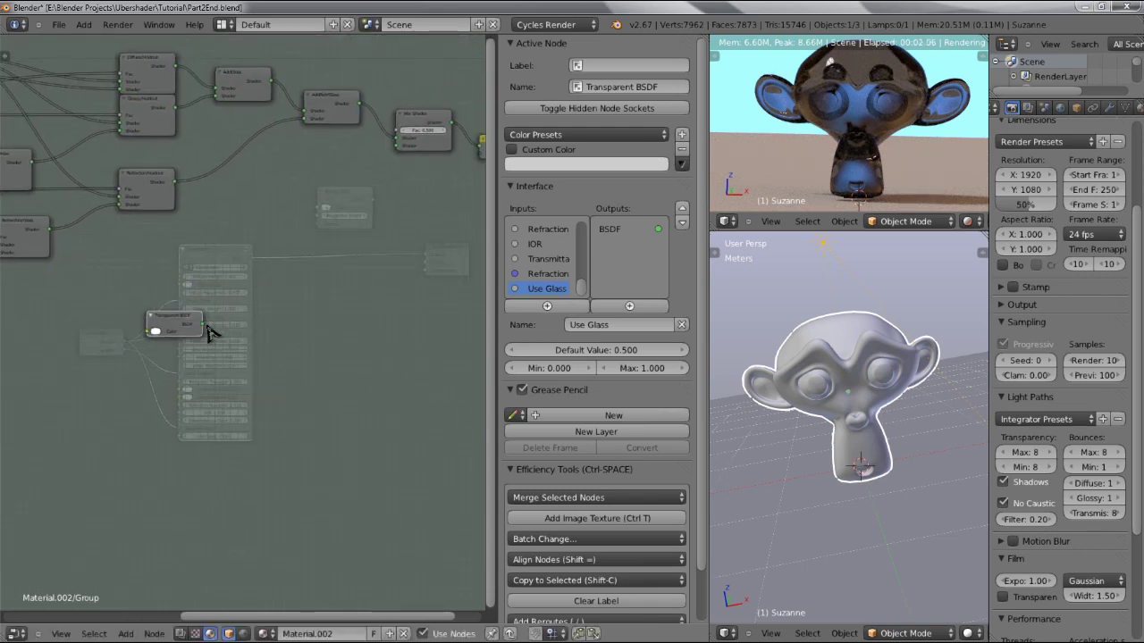
pyautogui.moveTo(204, 330); pyautogui.dragTo(398, 145)
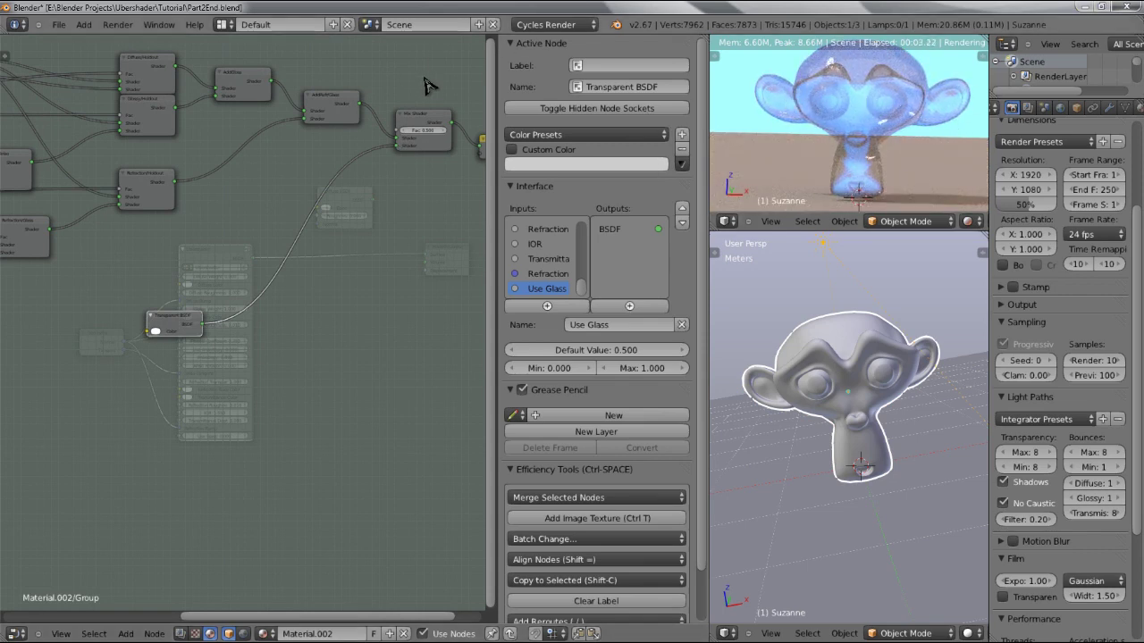
# - Add a Light Path node above the AddRefr/Glass node and connect its Is Shadow Ray output to the new Mix Shader's Fac input
pyautogui.moveTo(408, 113); pyautogui.dragTo(358, 149, button='middle')
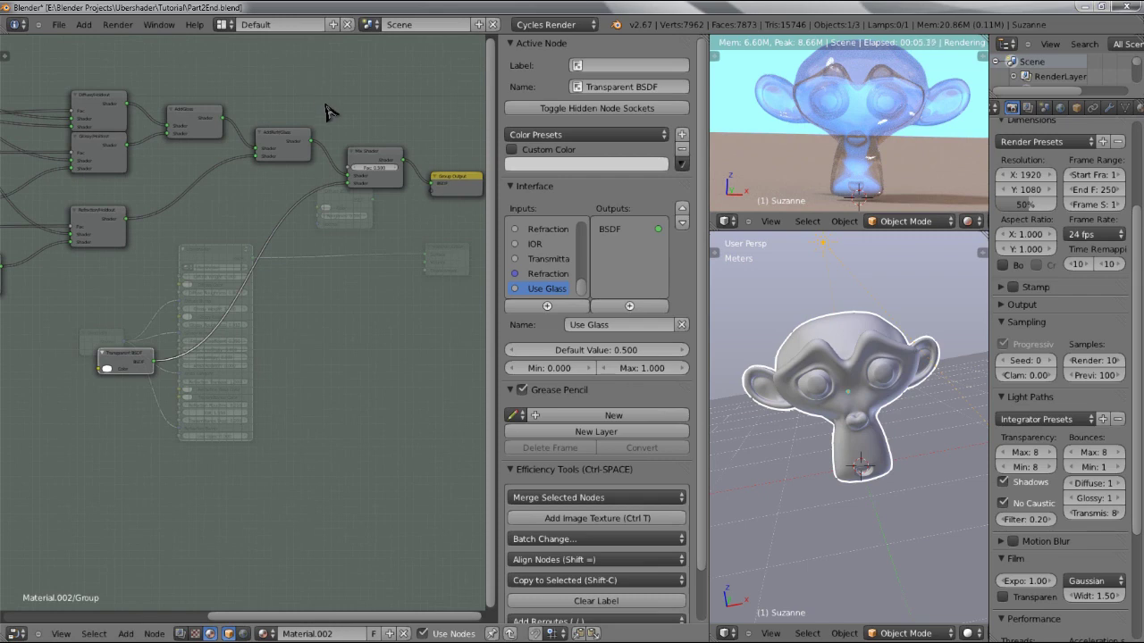
pyautogui.hotkey('shift', 'a')
pyautogui.moveTo(327, 107)
pyautogui.moveTo(295, 76)
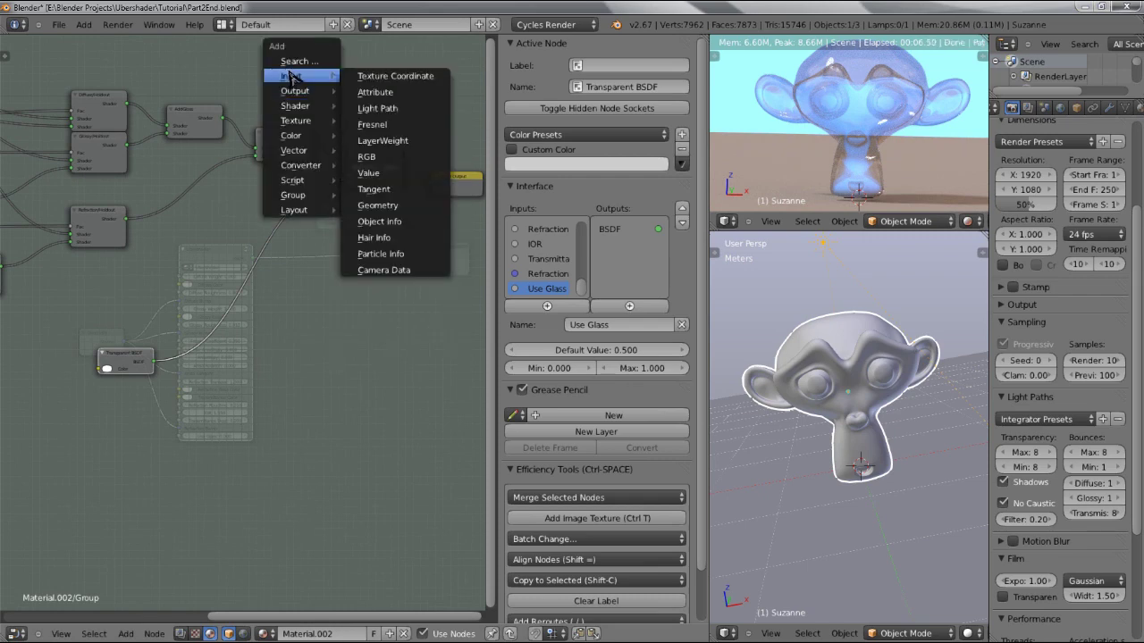
pyautogui.click(393, 108)
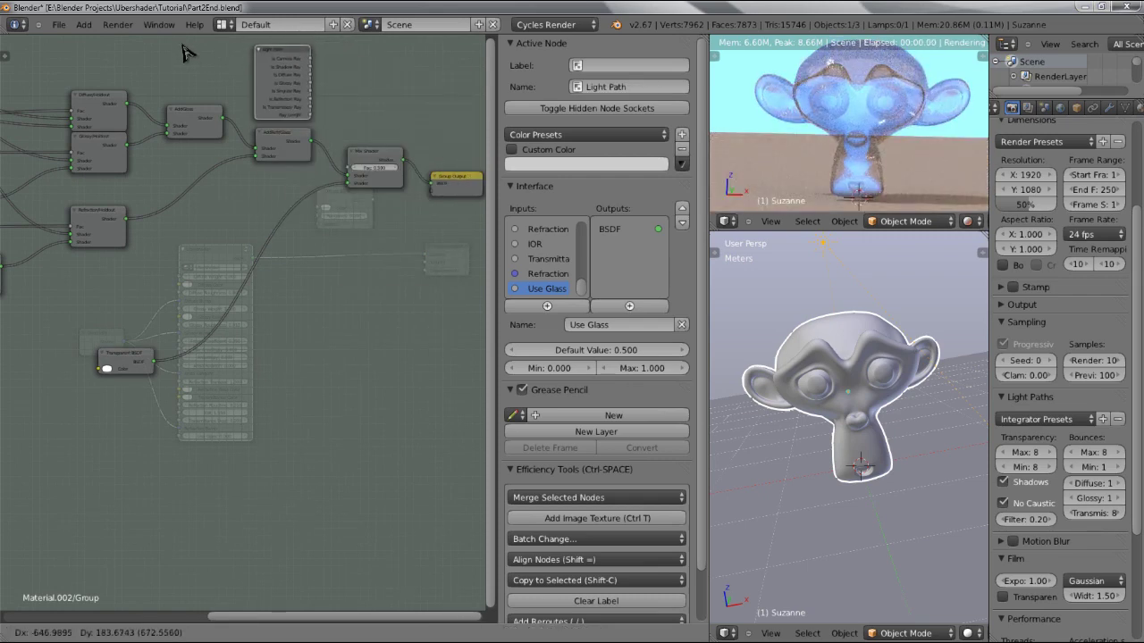
pyautogui.click(300, 62)
pyautogui.moveTo(312, 71); pyautogui.dragTo(347, 170)
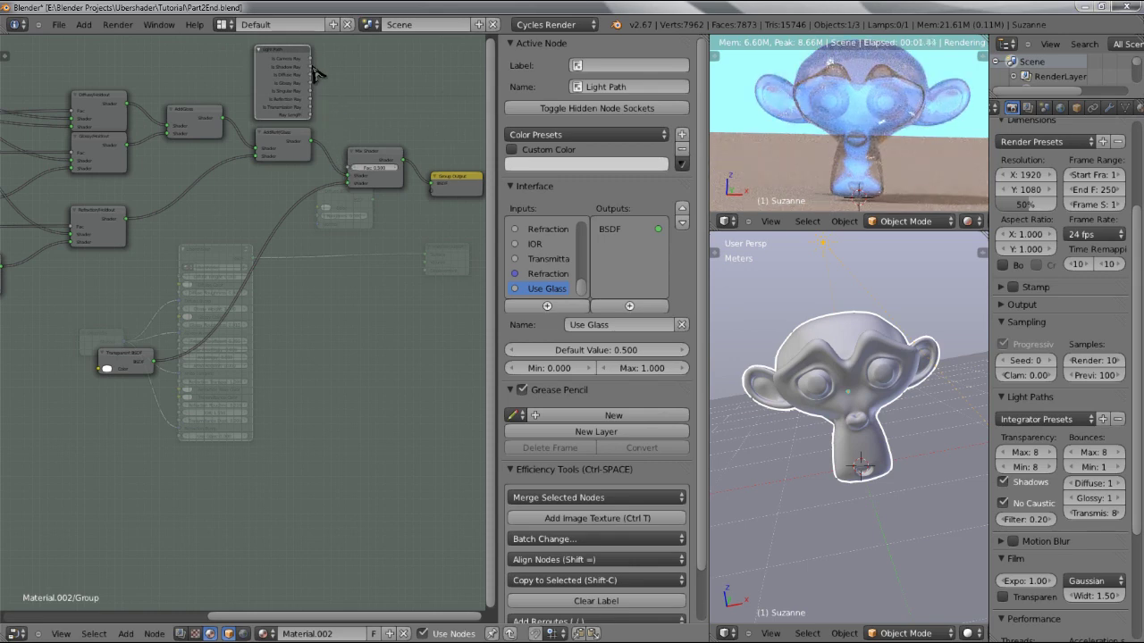
pyautogui.moveTo(312, 67); pyautogui.dragTo(353, 174)
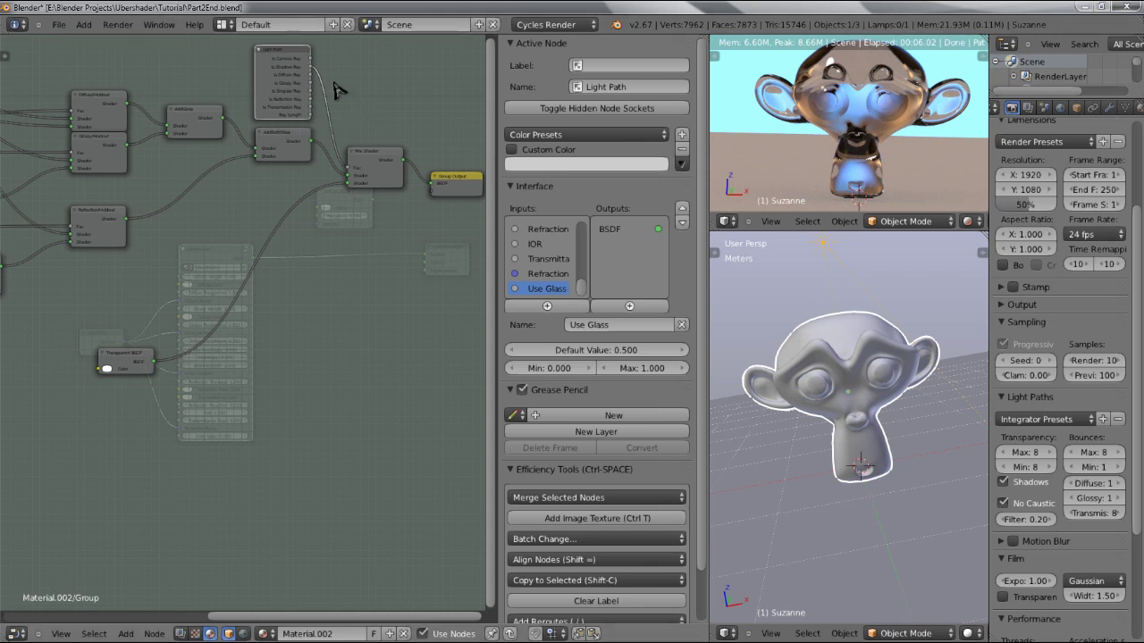
# - Hide the Light Path node's unused sockets, move it just above the AddRefr/Glass node, and nudge the Transparent BSDF up slightly
pyautogui.hotkey('ctrl', 'h')
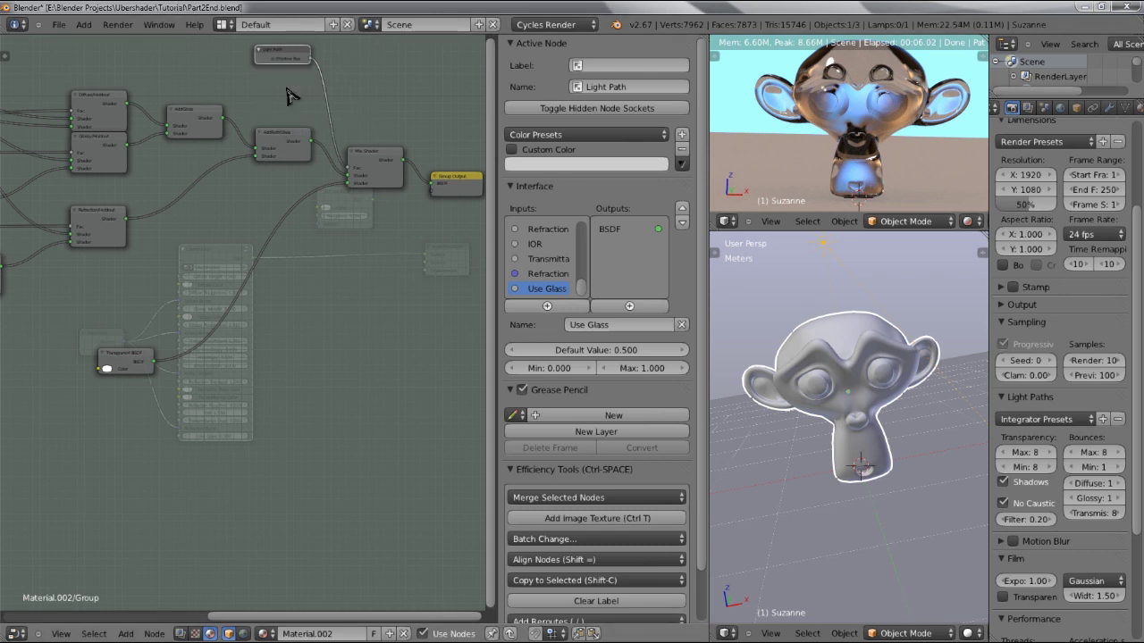
pyautogui.moveTo(289, 71); pyautogui.dragTo(289, 122)
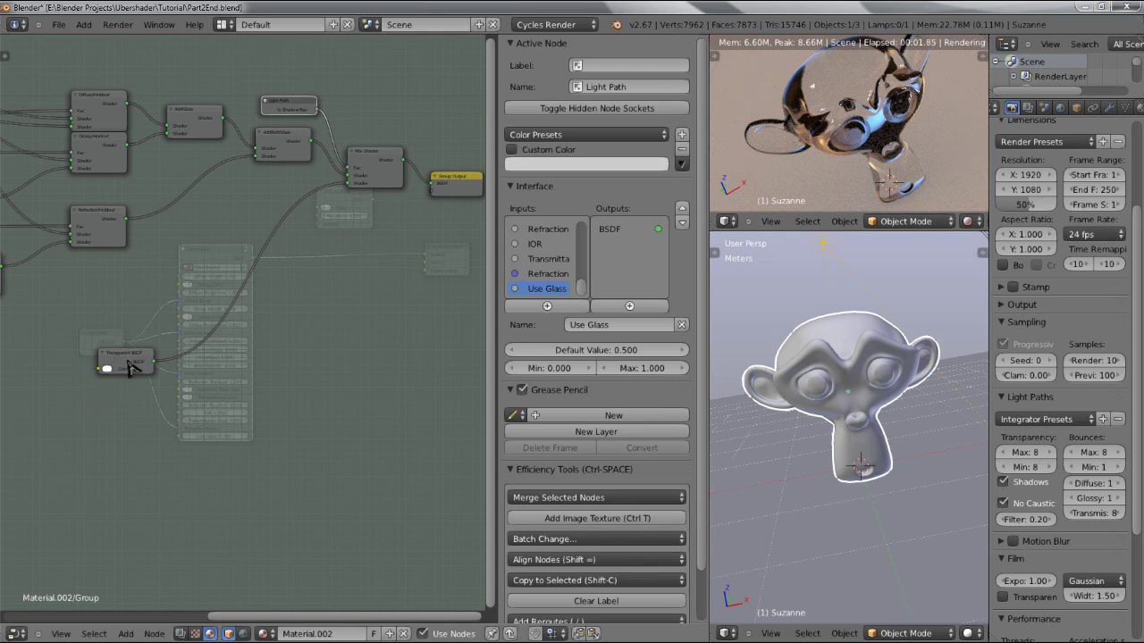
pyautogui.moveTo(130, 368); pyautogui.dragTo(134, 354)
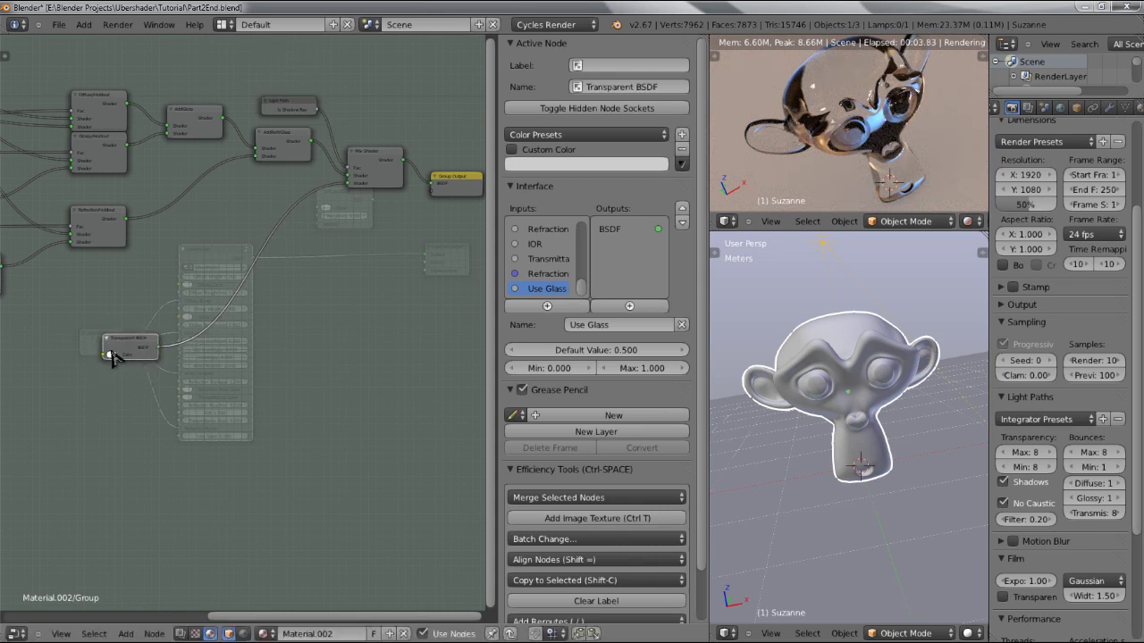
# - Try adjusting the brightness of the Transparent BSDF color and check its effect on Suzanne's rendered shadow
pyautogui.click(112, 356)
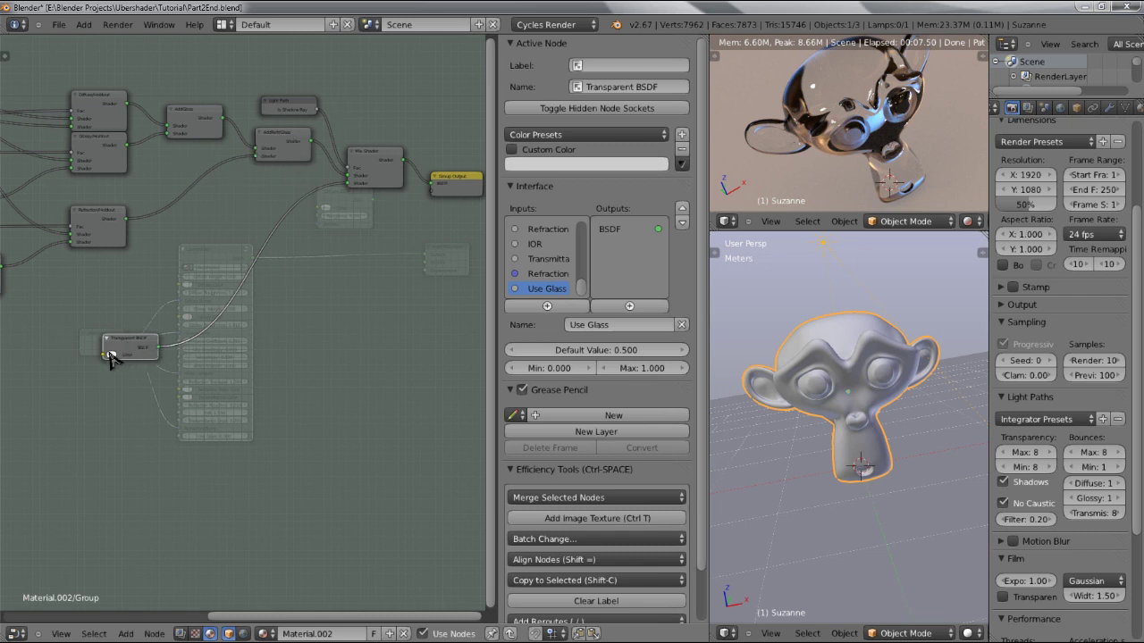
pyautogui.click(109, 354)
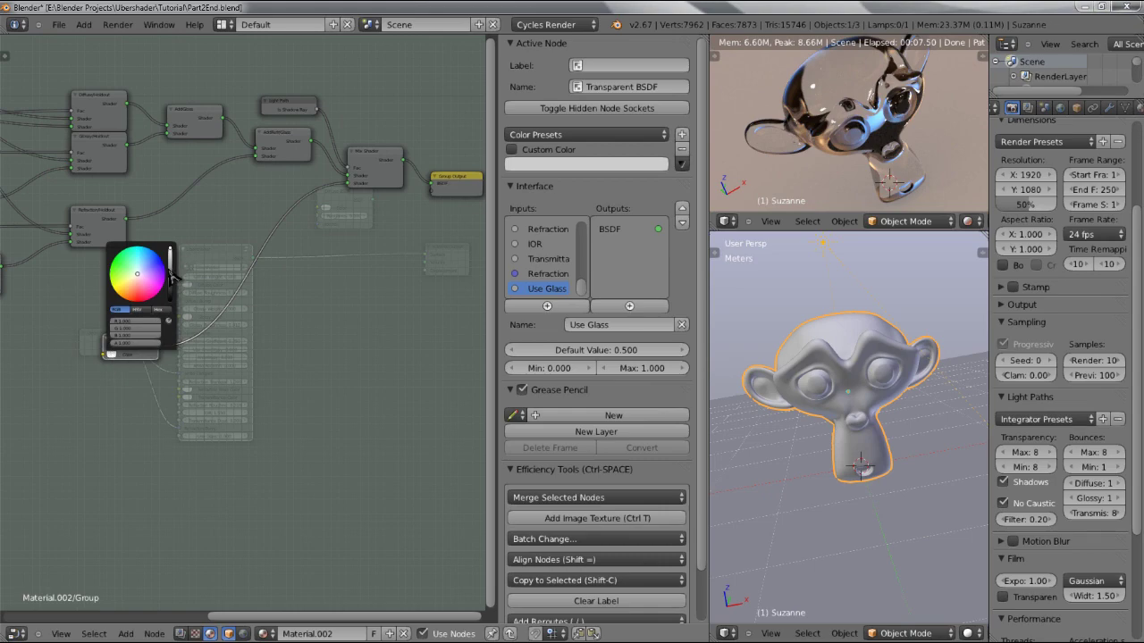
pyautogui.moveTo(172, 277)
pyautogui.mouseDown()
pyautogui.moveTo(171, 288)
pyautogui.moveTo(175, 268)
pyautogui.mouseUp()
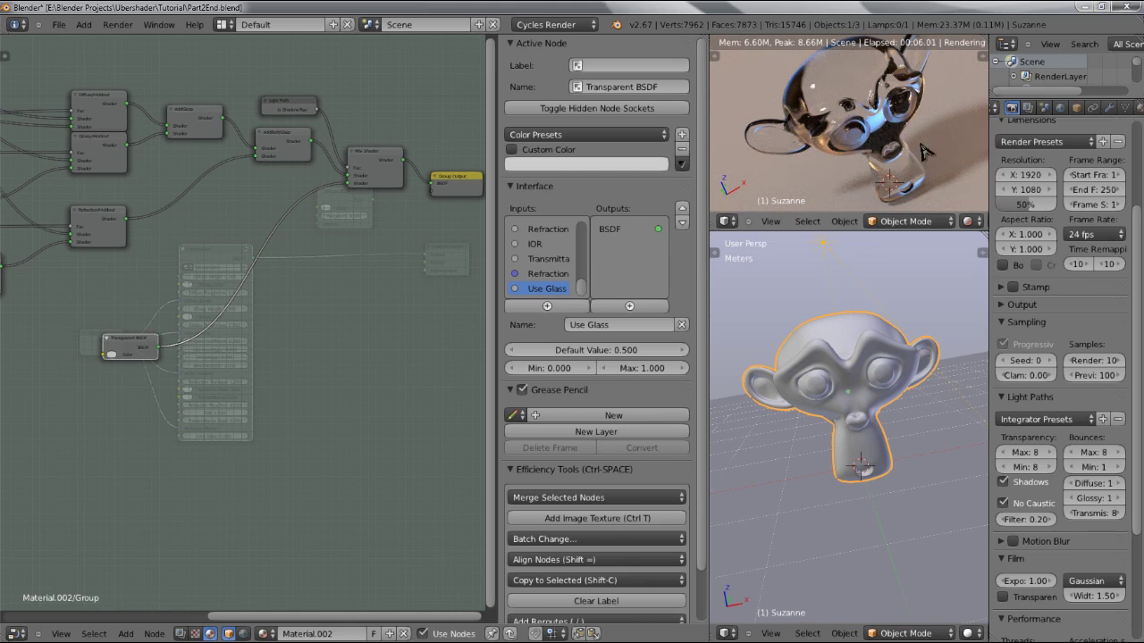
pyautogui.moveTo(924, 152); pyautogui.dragTo(913, 104, button='middle')
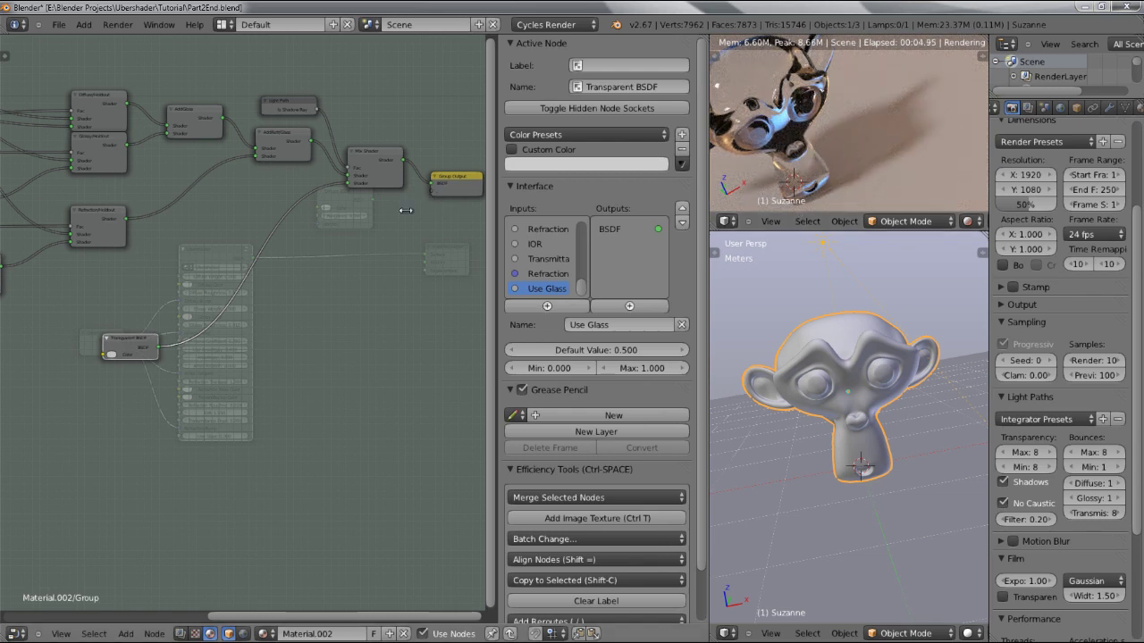
# - Reposition the Transparent BSDF in the free area below and beyond the Refraction/Holdout mix, leaving room for nodes before it
pyautogui.moveTo(136, 343); pyautogui.dragTo(159, 336)
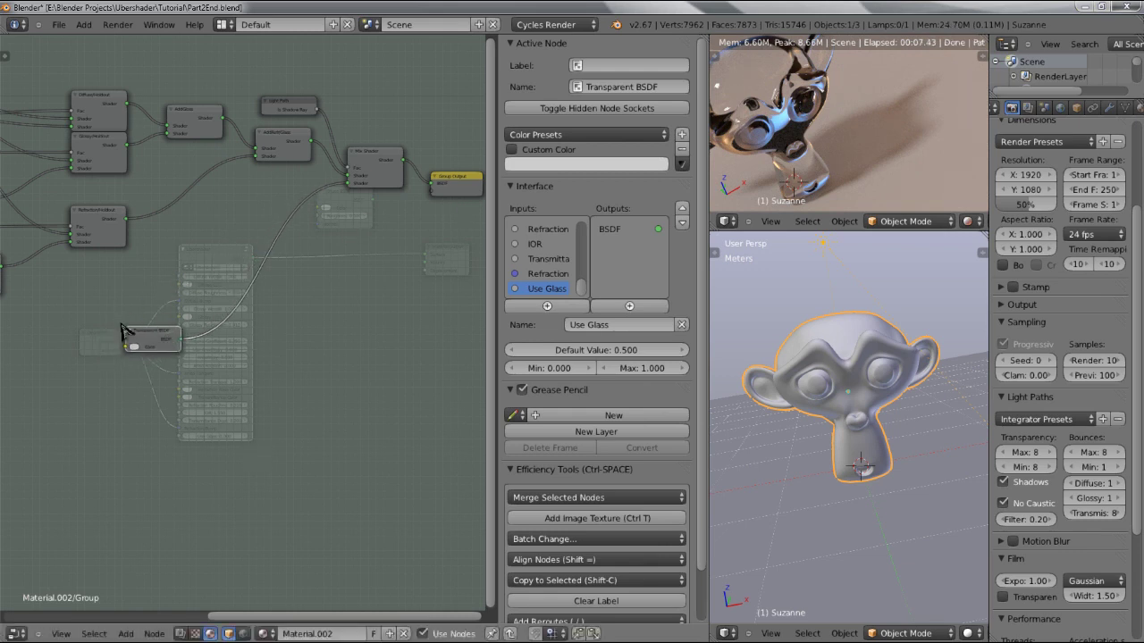
pyautogui.moveTo(191, 357); pyautogui.dragTo(365, 327, button='middle')
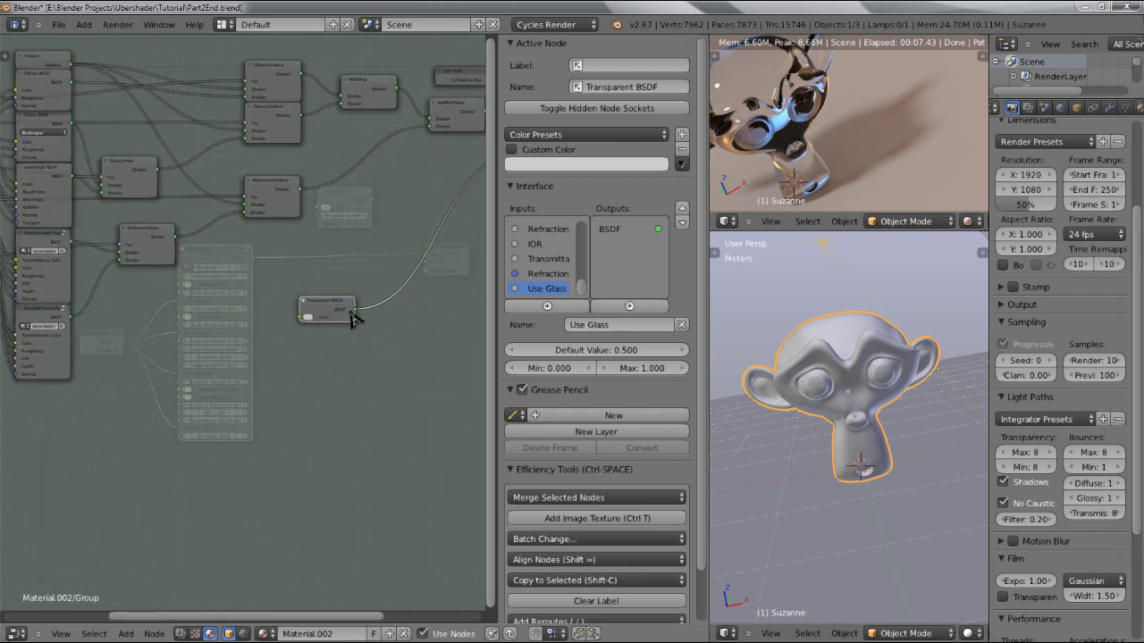
pyautogui.press('g')
pyautogui.click(285, 407)
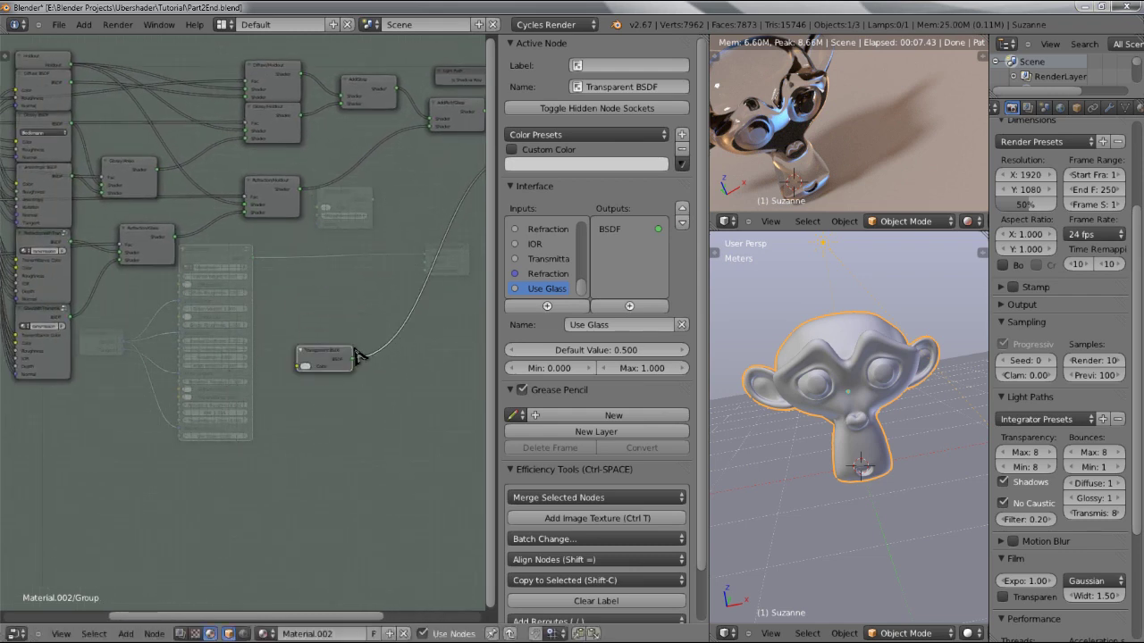
pyautogui.moveTo(355, 348); pyautogui.dragTo(358, 336)
# - Add a Geometry node below the Refraction/Glass mix node, ahead of the Transparent BSDF
pyautogui.moveTo(250, 360); pyautogui.dragTo(290, 356, button='middle')
pyautogui.scroll(-1, 300, 338)
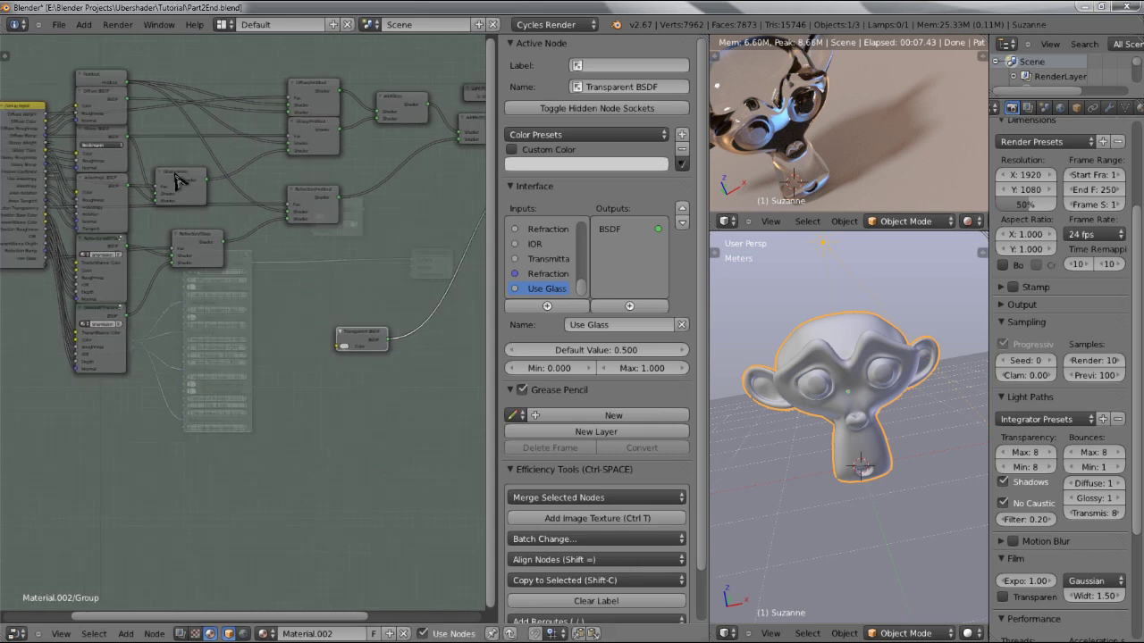
pyautogui.hotkey('shift', 'a')
pyautogui.moveTo(257, 332)
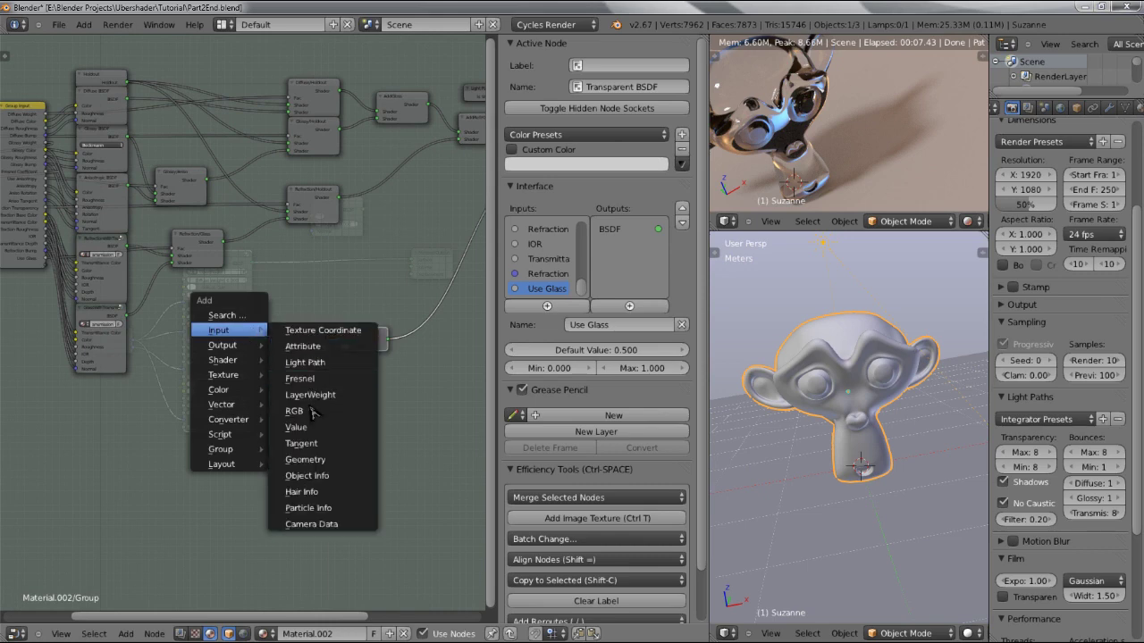
pyautogui.click(304, 460)
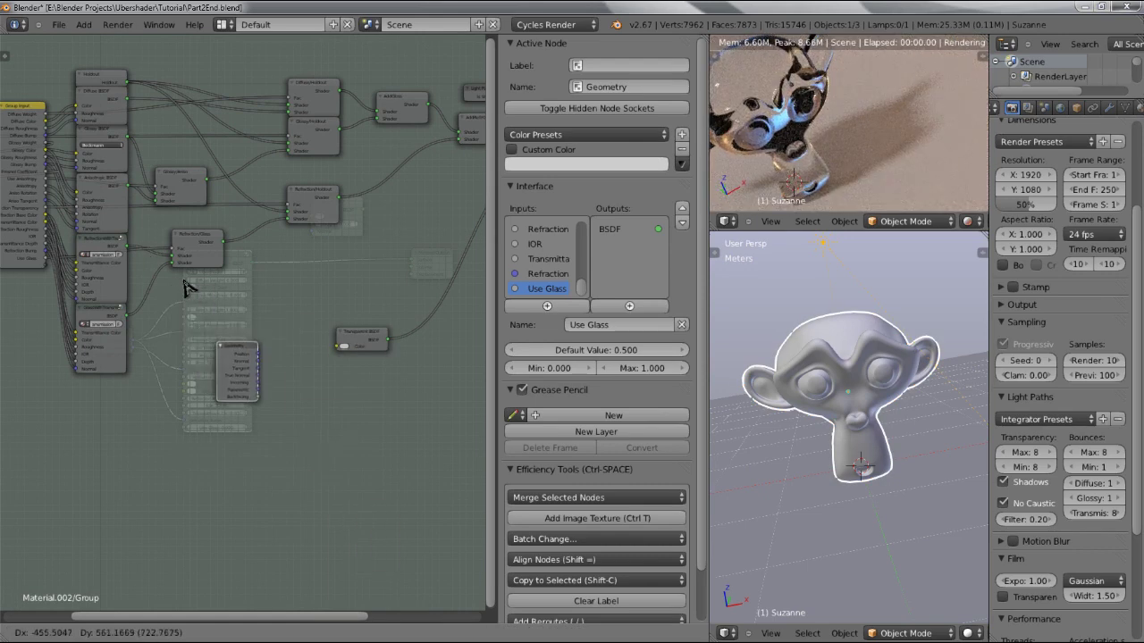
pyautogui.click(139, 257)
pyautogui.scroll(1, 207, 338)
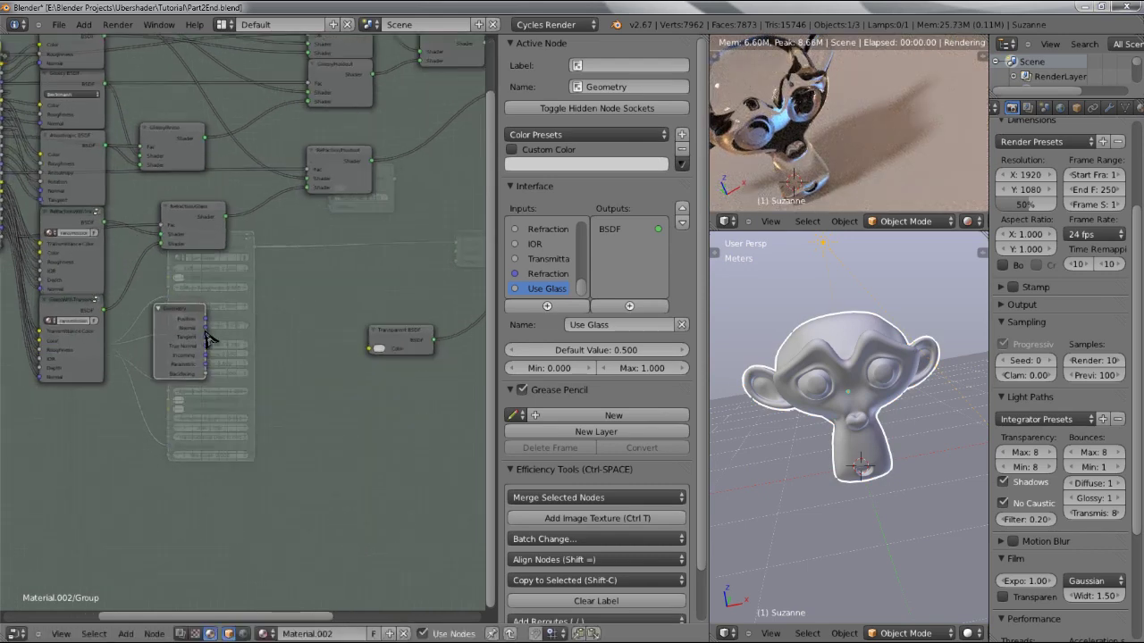
pyautogui.scroll(1, 205, 337)
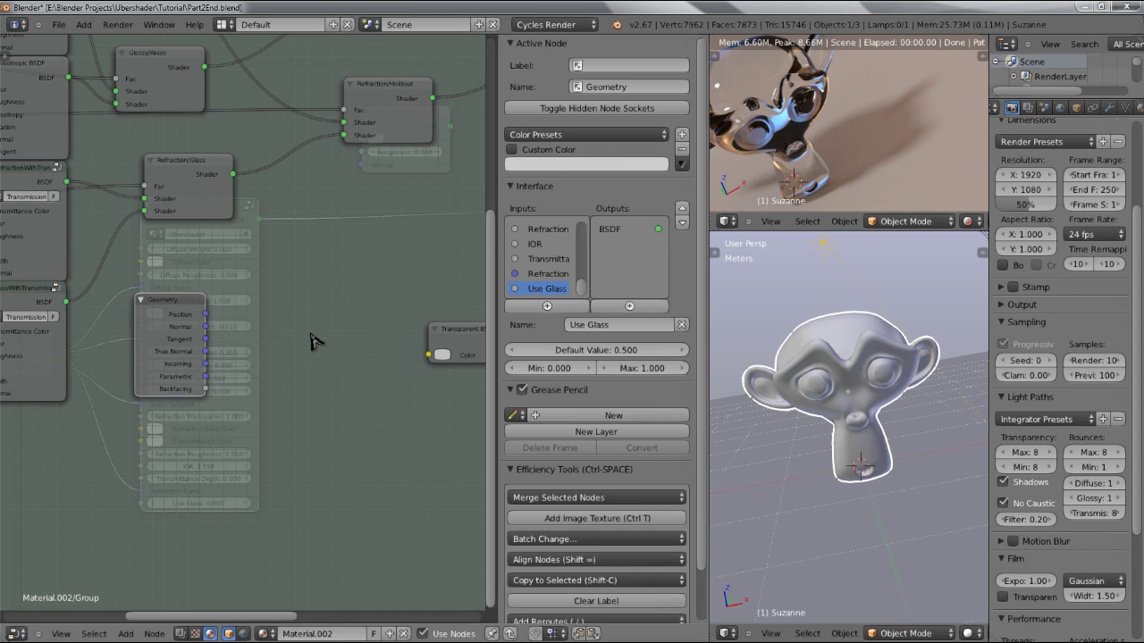
# - Add a Vector Math node next to the Geometry node and set its operation to Dot Product
pyautogui.moveTo(310, 358); pyautogui.dragTo(241, 363, button='middle')
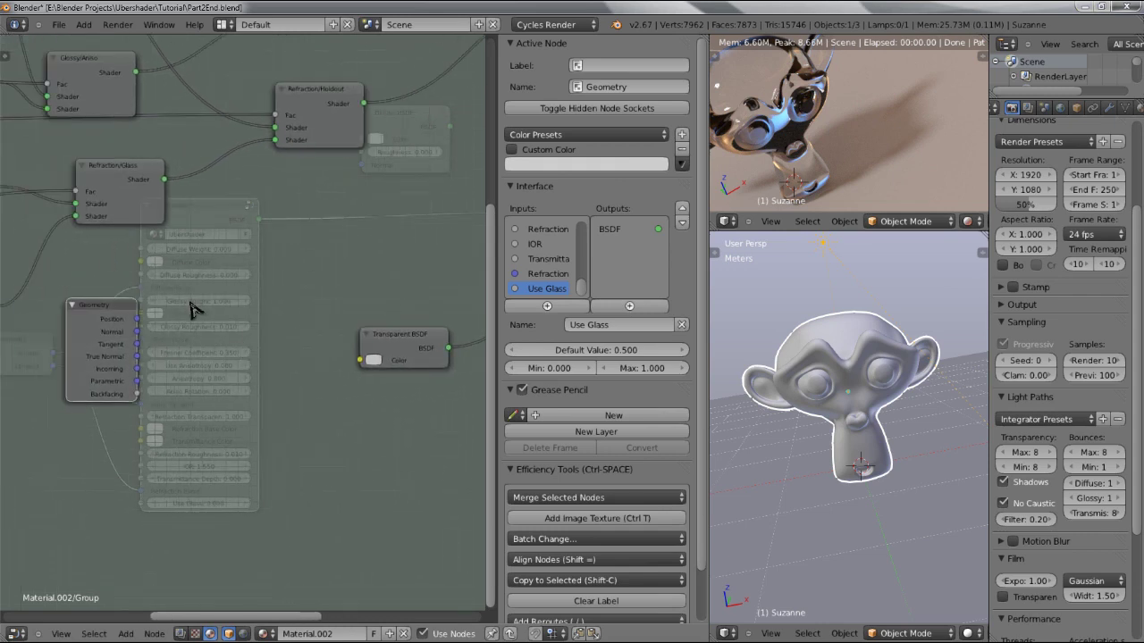
pyautogui.hotkey('shift', 'a')
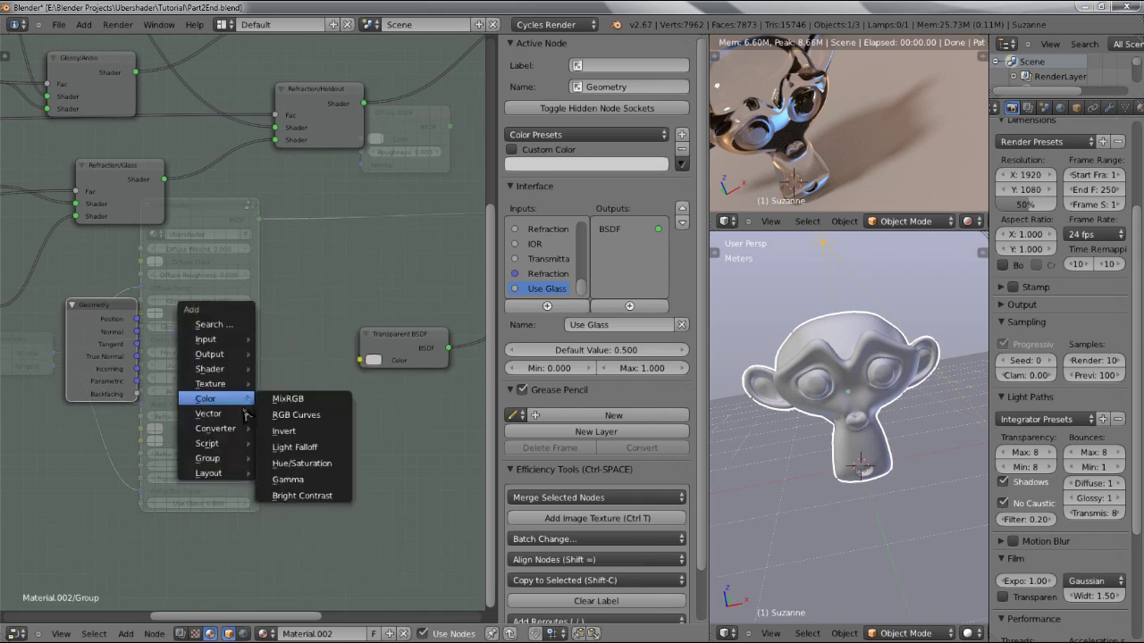
pyautogui.moveTo(237, 417)
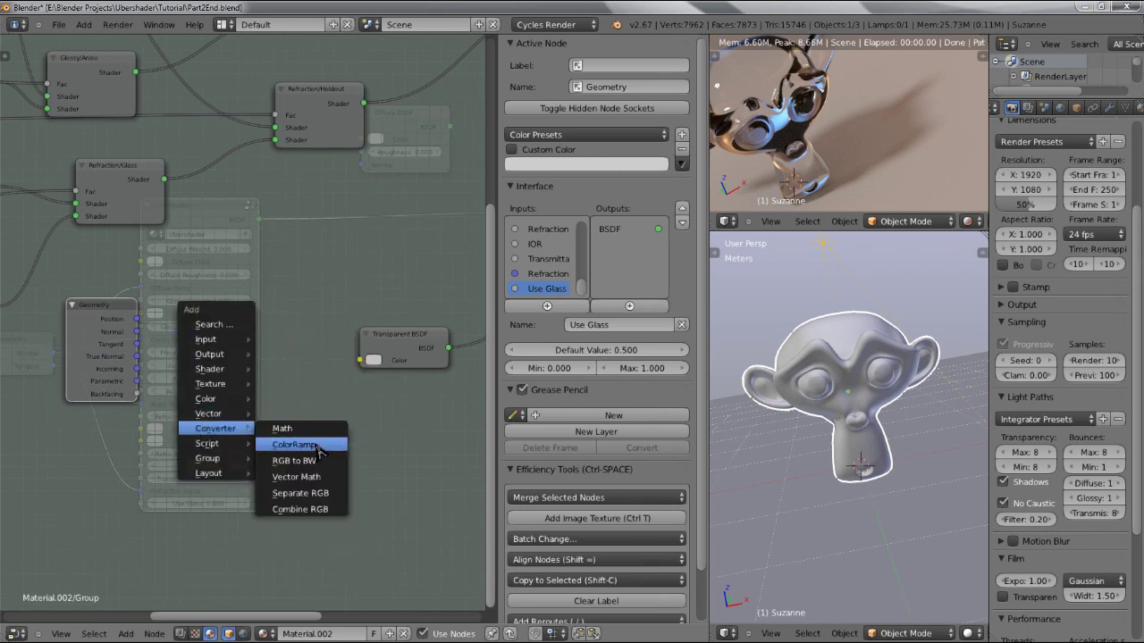
pyautogui.click(294, 475)
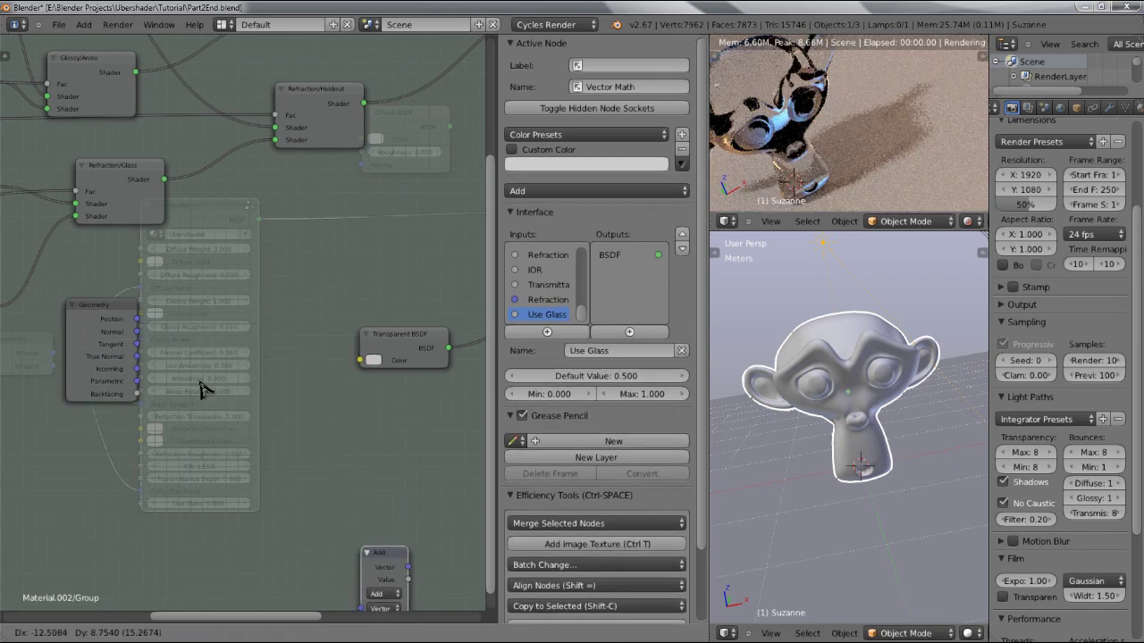
pyautogui.click(146, 232)
pyautogui.click(219, 351)
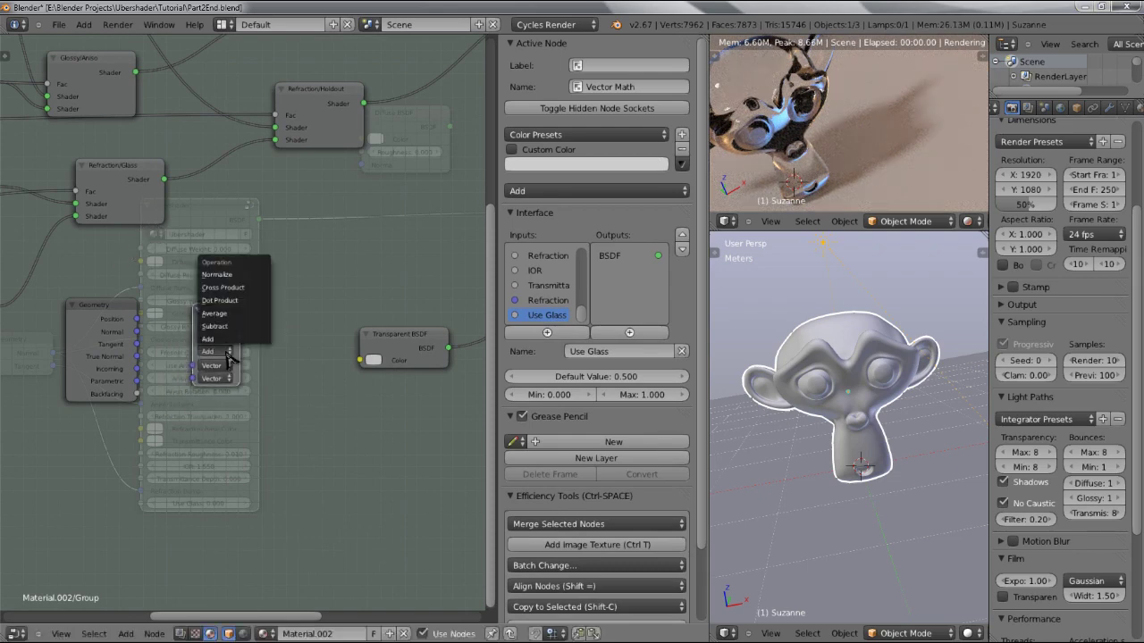
pyautogui.click(224, 302)
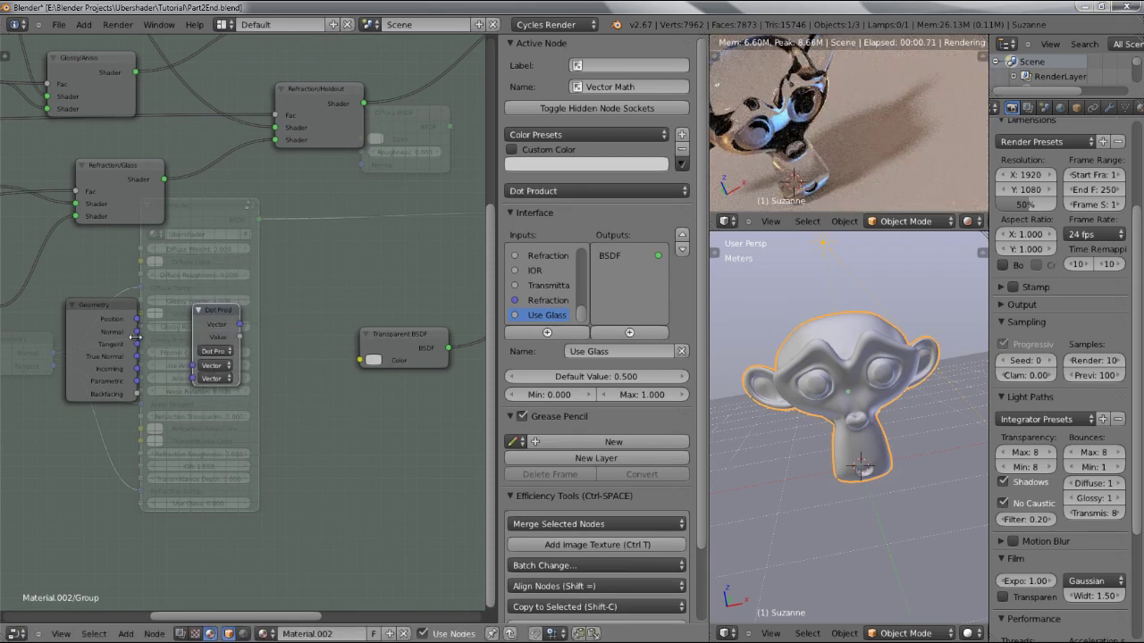
# - Connect Geometry's Normal and Incoming outputs to the Dot Product's vector inputs, and its Value output to the Transparent BSDF's Color
pyautogui.moveTo(138, 332); pyautogui.dragTo(194, 381)
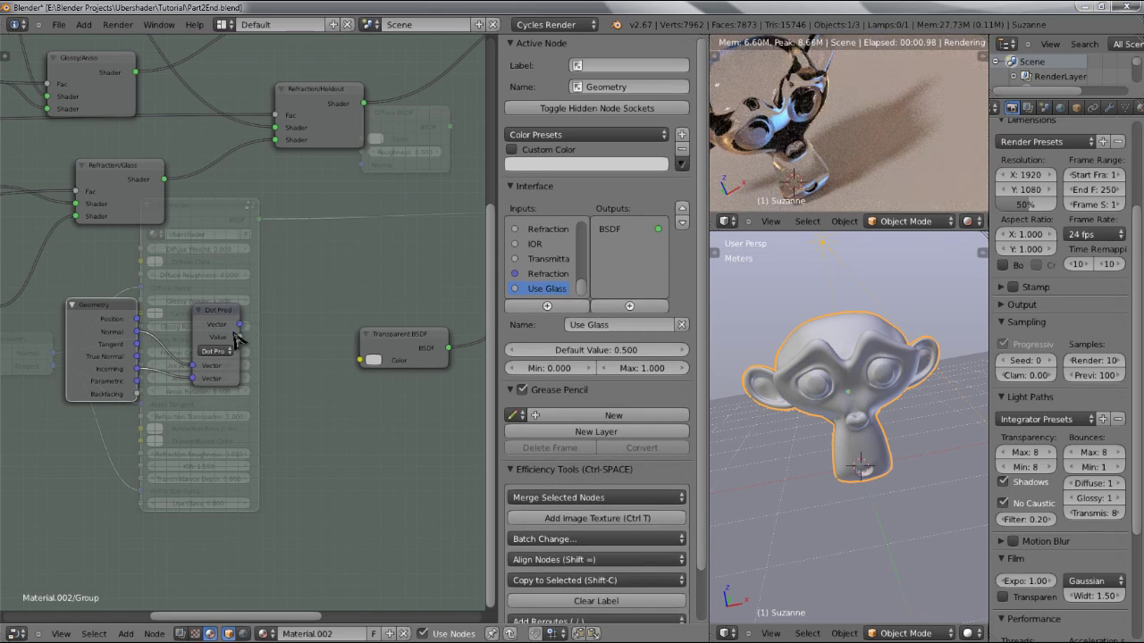
pyautogui.moveTo(239, 337); pyautogui.dragTo(359, 361)
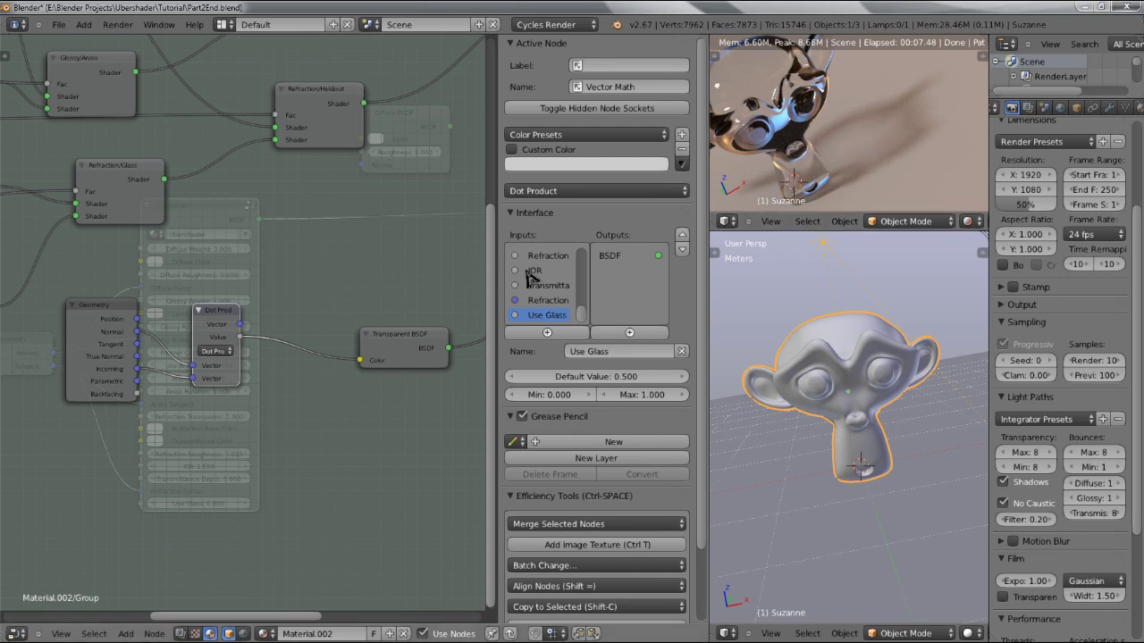
pyautogui.click(415, 355)
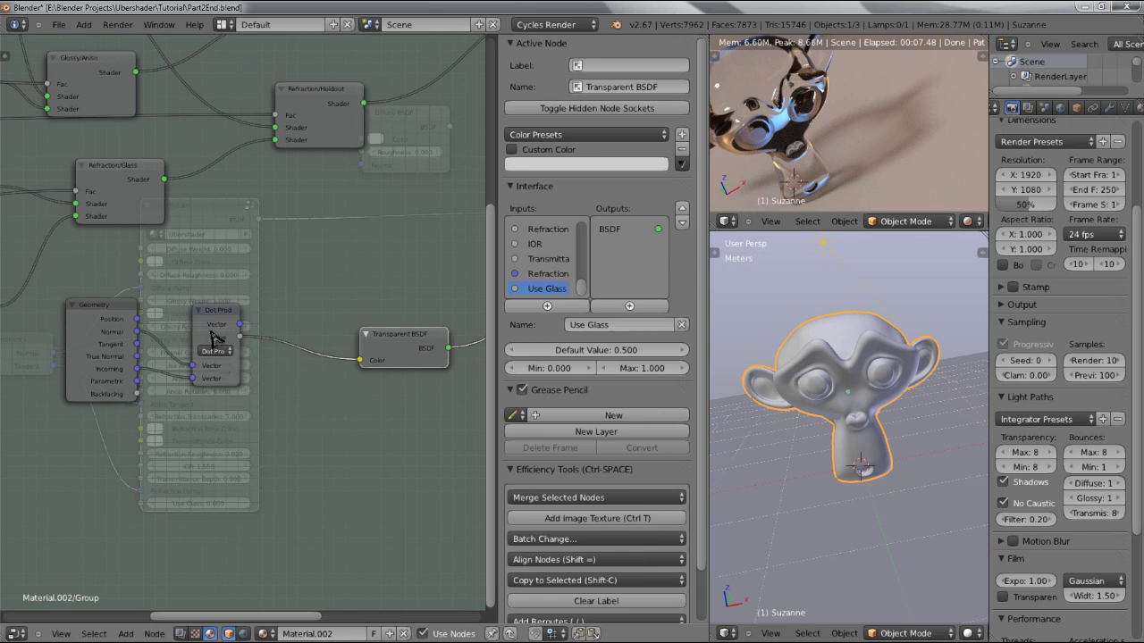
# - Move the Dot Product node closer to Geometry and the Transparent BSDF farther away to open a gap between them
pyautogui.moveTo(215, 337); pyautogui.dragTo(171, 320)
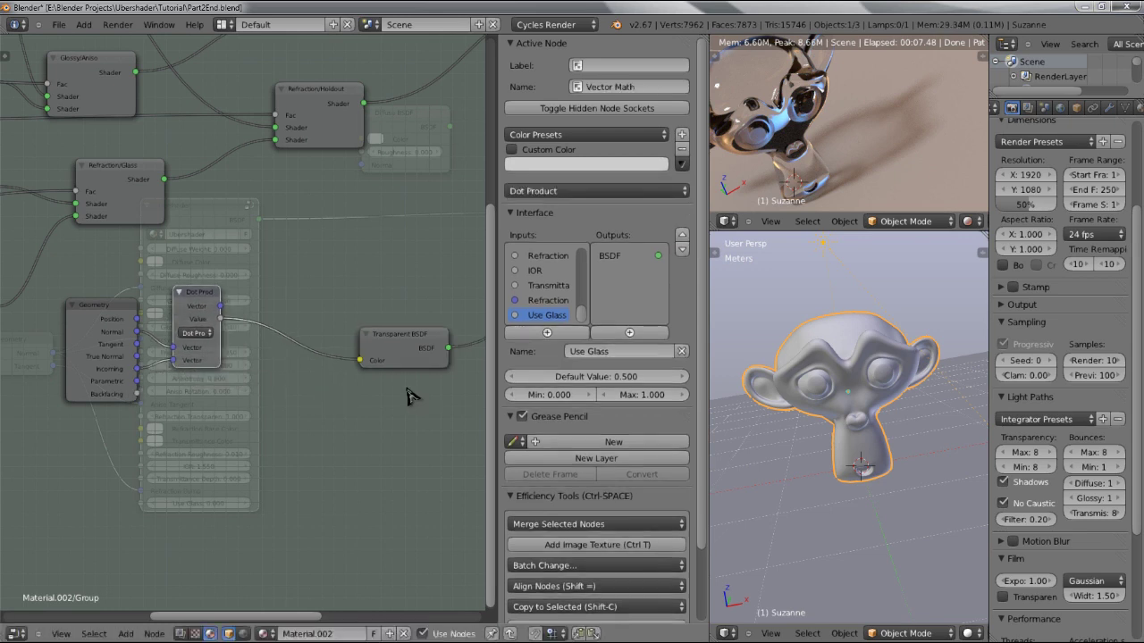
pyautogui.moveTo(403, 396); pyautogui.dragTo(230, 378, button='middle')
pyautogui.click(265, 356)
pyautogui.moveTo(266, 355); pyautogui.dragTo(417, 319)
# - Insert a ColorRamp node on the link between the Dot Product's Value output and the Transparent BSDF's Color input
pyautogui.moveTo(96, 340); pyautogui.dragTo(230, 332, button='middle')
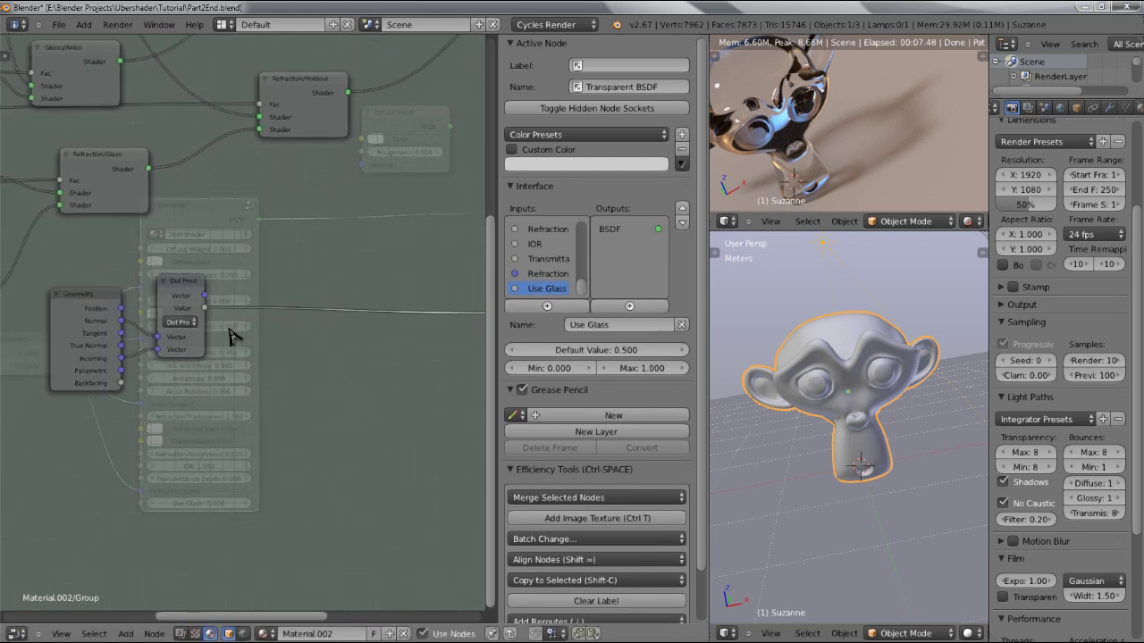
pyautogui.hotkey('shift', 'a')
pyautogui.moveTo(253, 331)
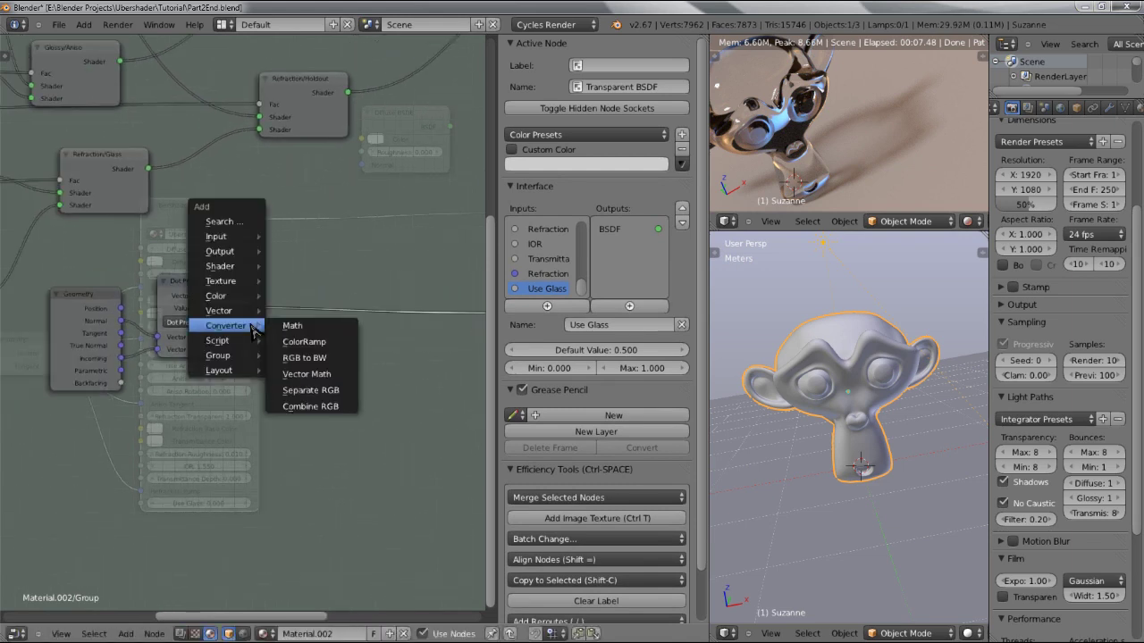
pyautogui.click(304, 341)
pyautogui.click(225, 211)
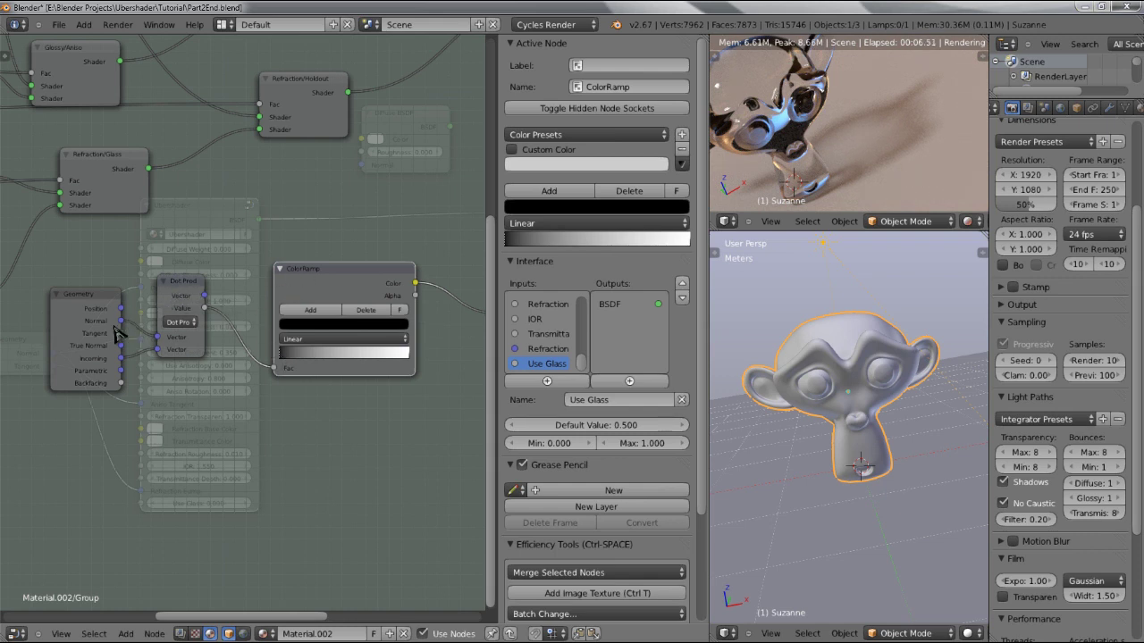
# - Shift the ColorRamp's black stop inward to about a third of the way along the gradient
pyautogui.moveTo(319, 349); pyautogui.dragTo(312, 355)
pyautogui.moveTo(313, 355); pyautogui.dragTo(228, 342, button='middle')
pyautogui.moveTo(227, 342)
pyautogui.mouseDown()
pyautogui.moveTo(201, 351)
pyautogui.moveTo(256, 347)
pyautogui.moveTo(244, 349)
pyautogui.mouseUp()
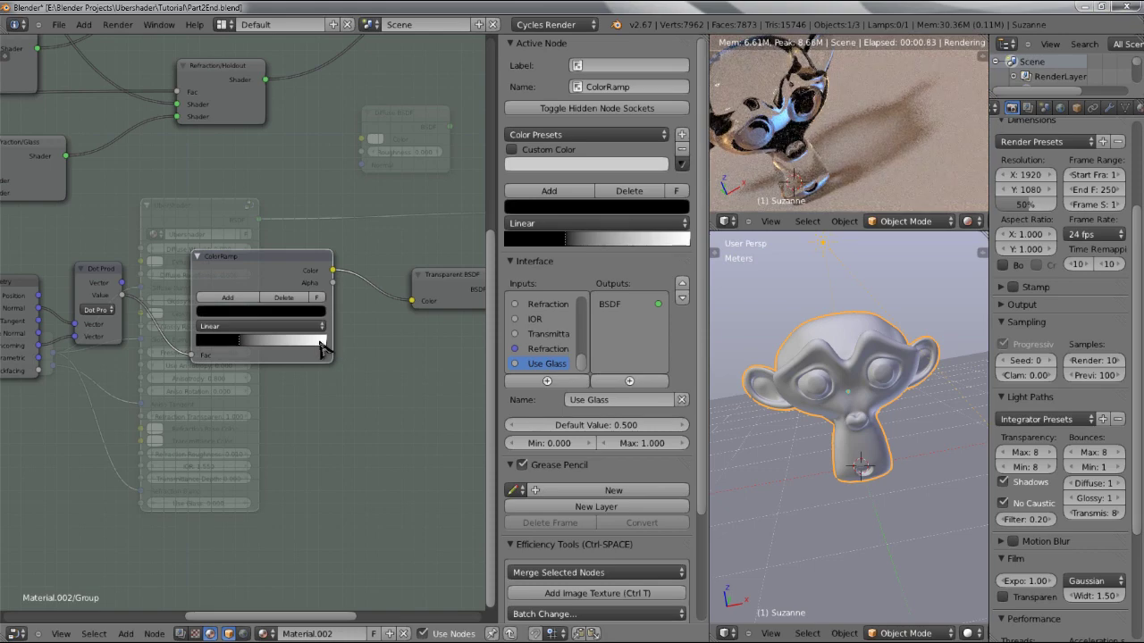
# - Set the color of the ColorRamp's white end stop to 2 for each of R, G and B
pyautogui.moveTo(325, 348); pyautogui.dragTo(321, 349)
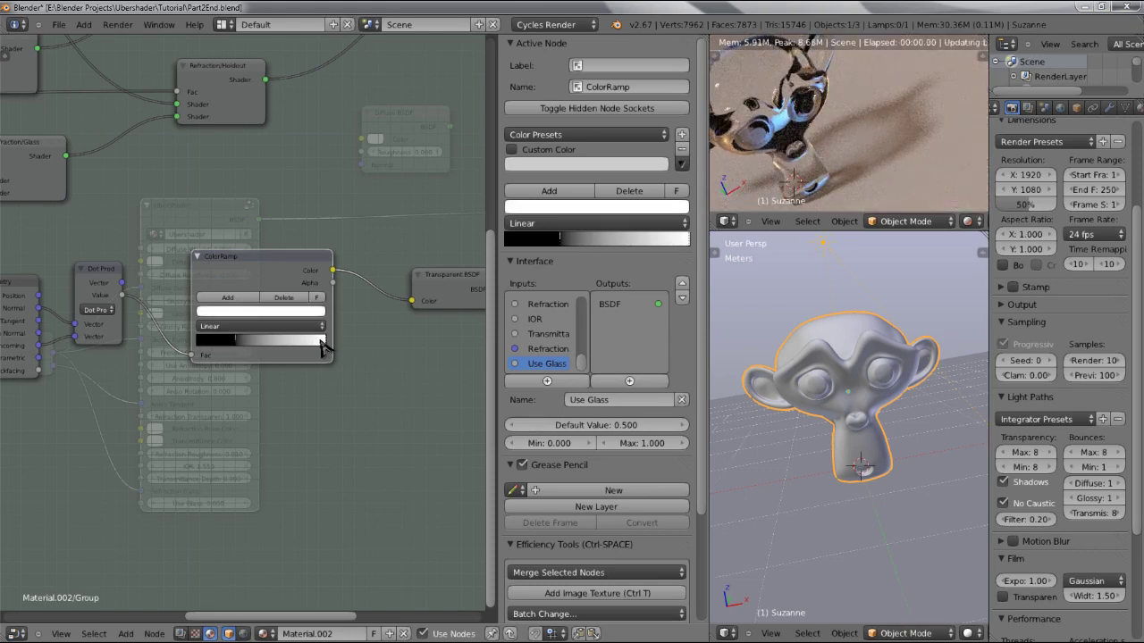
pyautogui.click(271, 312)
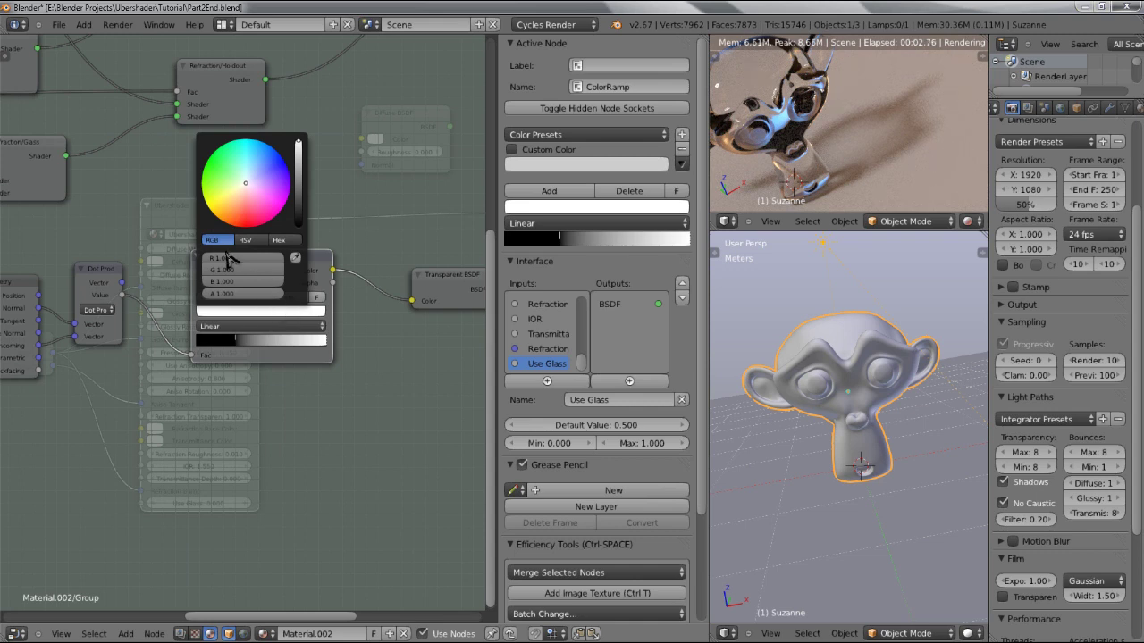
pyautogui.click(237, 258)
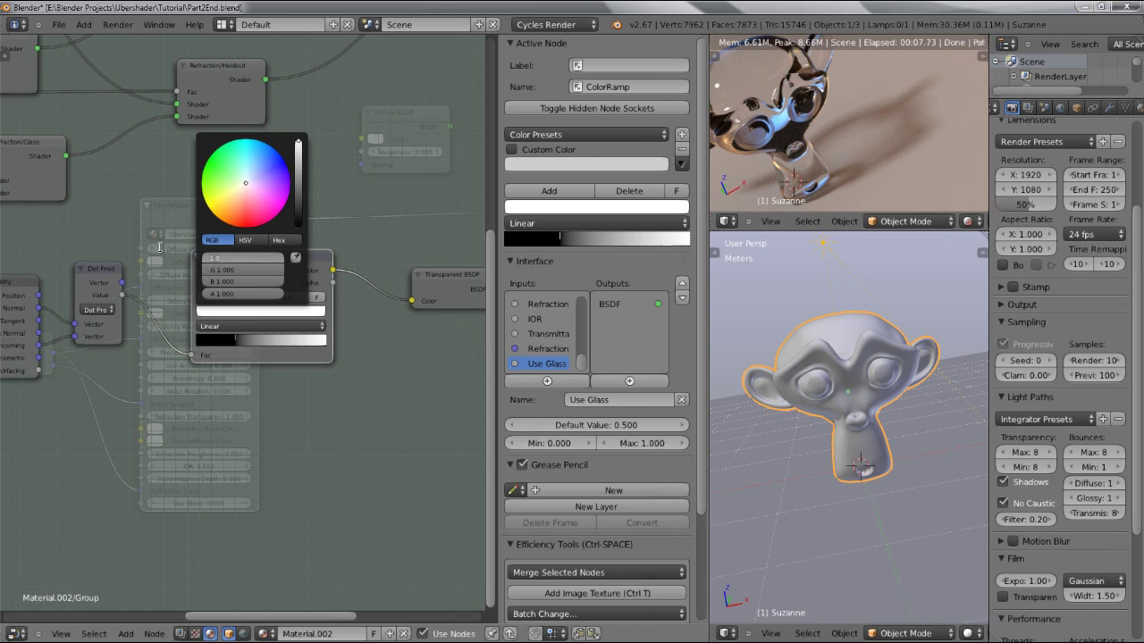
pyautogui.write('2')
pyautogui.press('Tab')
pyautogui.write('2')
pyautogui.press('Tab')
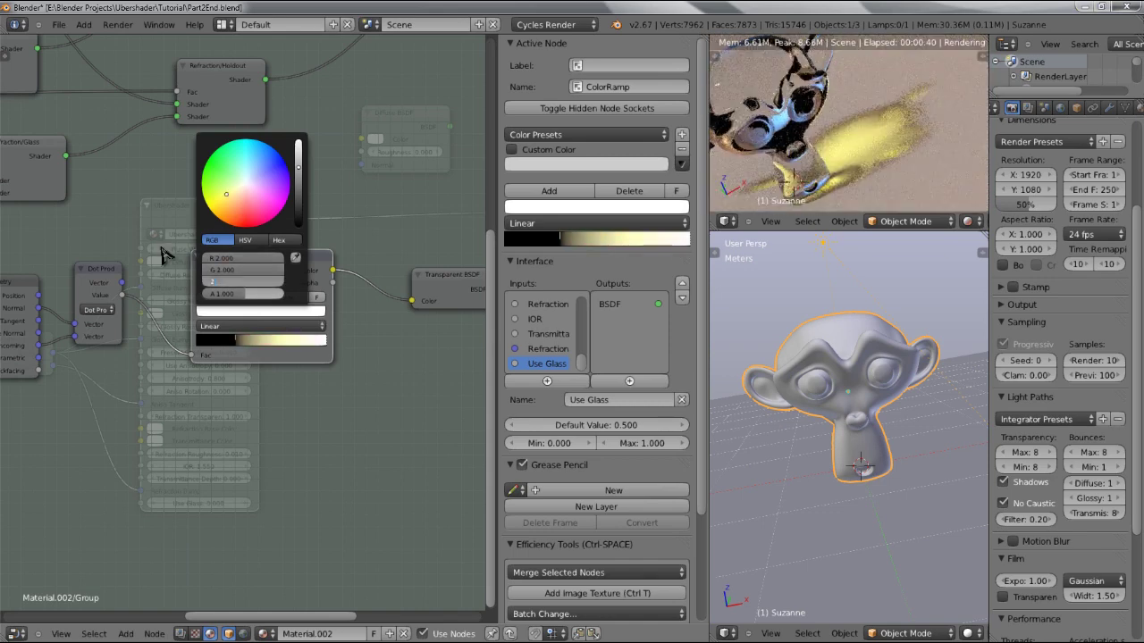
pyautogui.write('2')
pyautogui.press('Return')
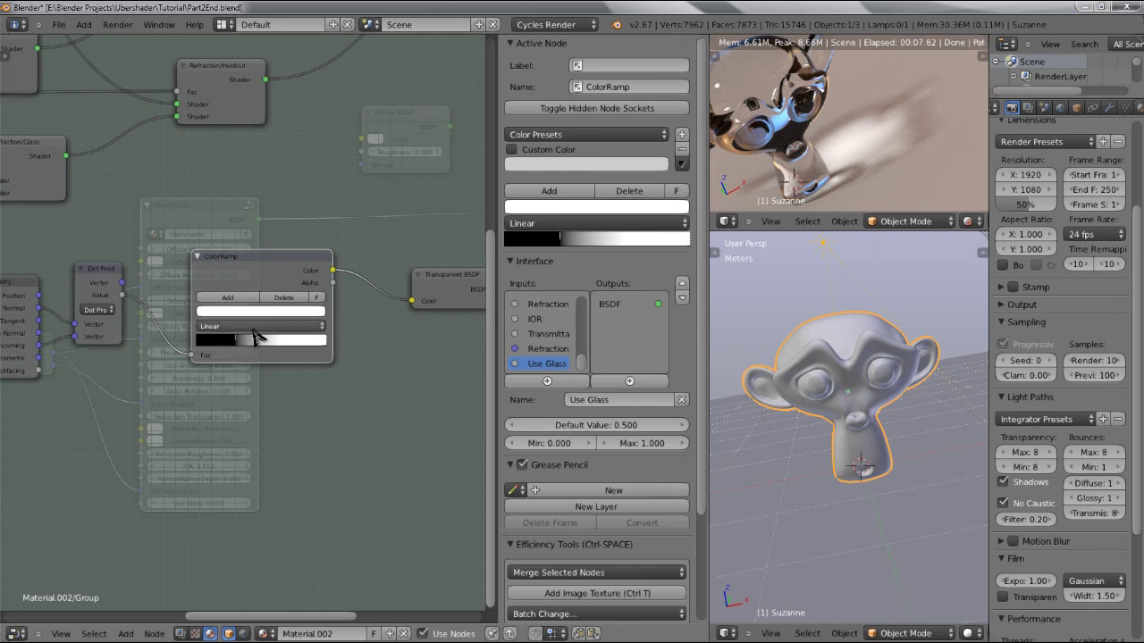
# - Add intermediate stops to the ColorRamp, spacing one of them out toward the white end and fine-tuning the darker stops
pyautogui.click(245, 298)
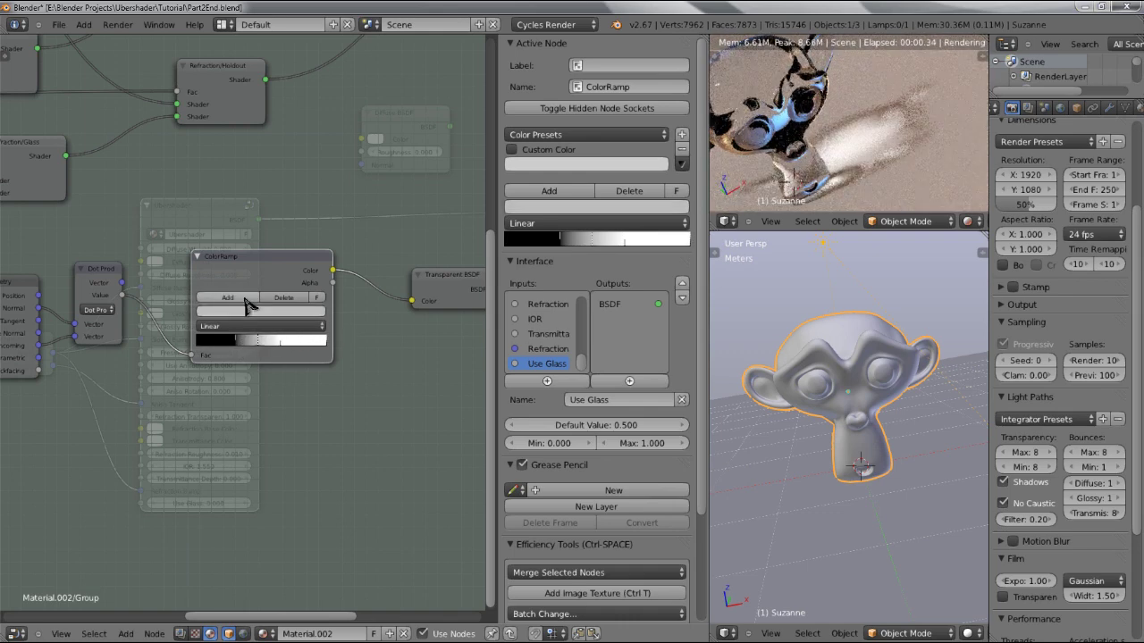
pyautogui.click(246, 298)
pyautogui.moveTo(277, 348); pyautogui.dragTo(307, 348)
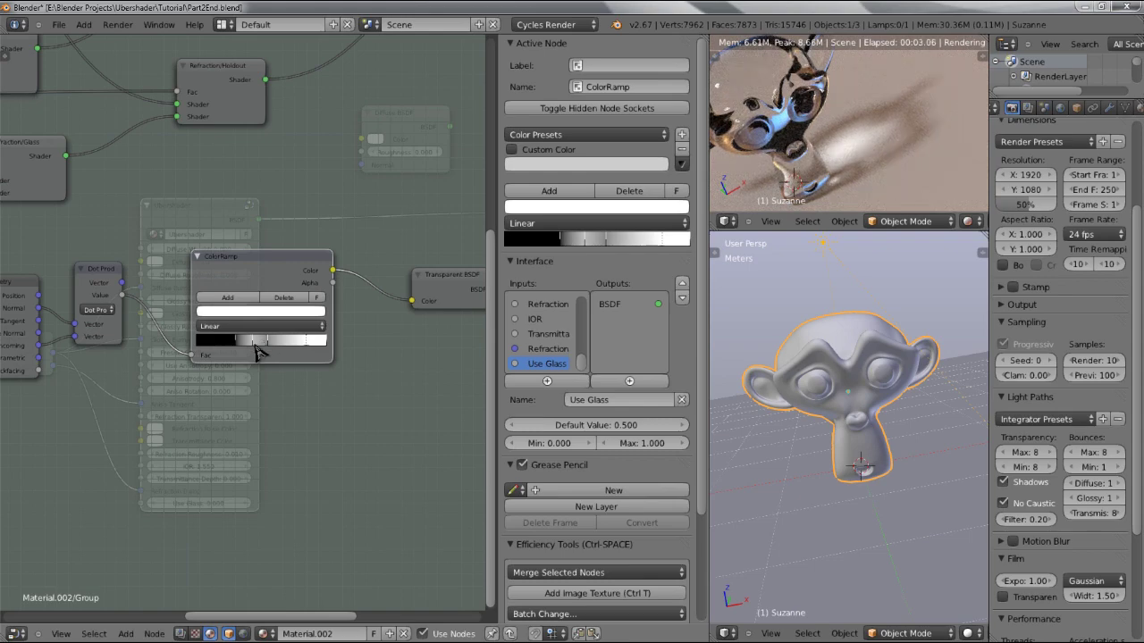
pyautogui.moveTo(239, 346)
pyautogui.mouseDown()
pyautogui.moveTo(268, 345)
pyautogui.moveTo(230, 351)
pyautogui.moveTo(239, 349)
pyautogui.mouseUp()
pyautogui.moveTo(237, 353); pyautogui.dragTo(234, 353)
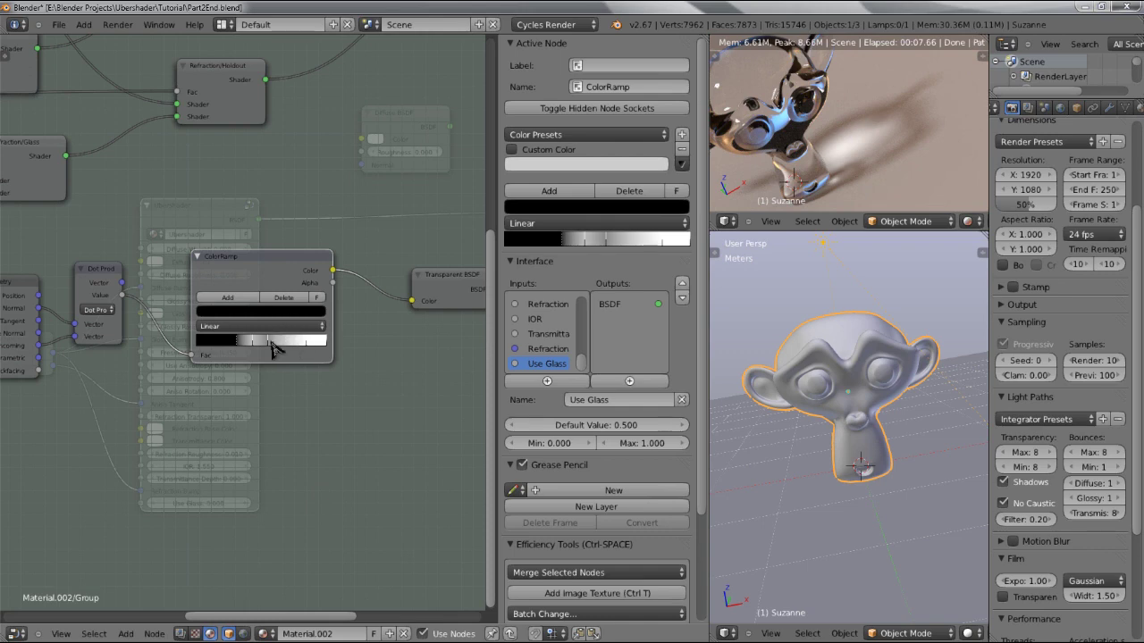
# - Shift the ColorRamp's middle stop slightly toward the white end and darken its color to a dark gray
pyautogui.moveTo(266, 347)
pyautogui.mouseDown()
pyautogui.moveTo(291, 348)
pyautogui.moveTo(279, 332)
pyautogui.mouseUp()
pyautogui.click(280, 313)
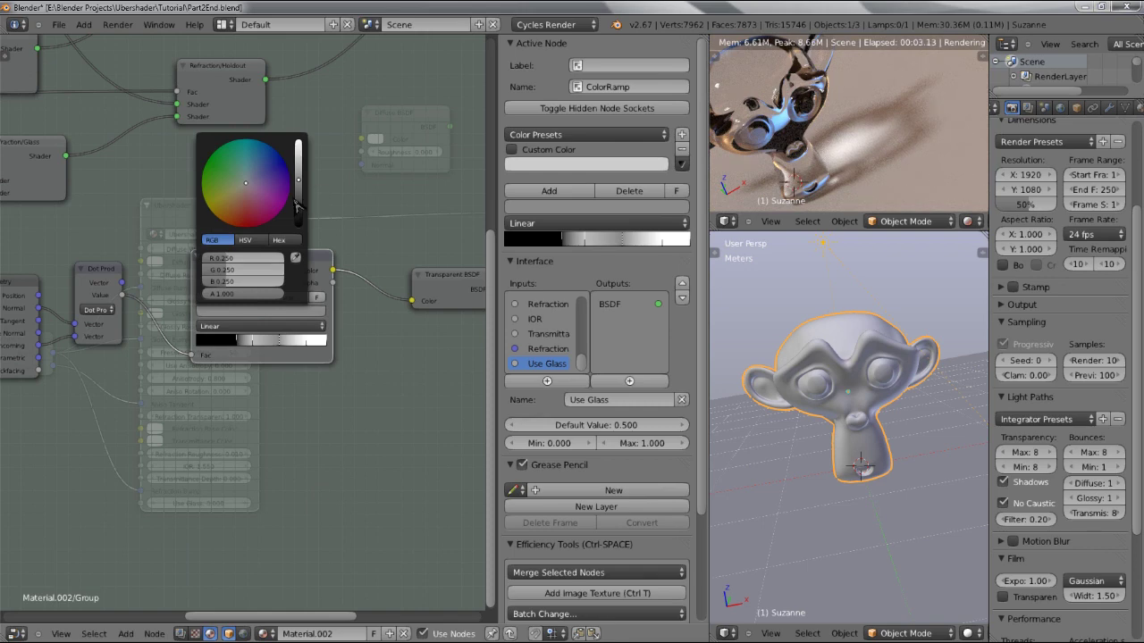
pyautogui.moveTo(303, 205)
pyautogui.mouseDown()
pyautogui.moveTo(302, 219)
pyautogui.moveTo(302, 183)
pyautogui.mouseUp()
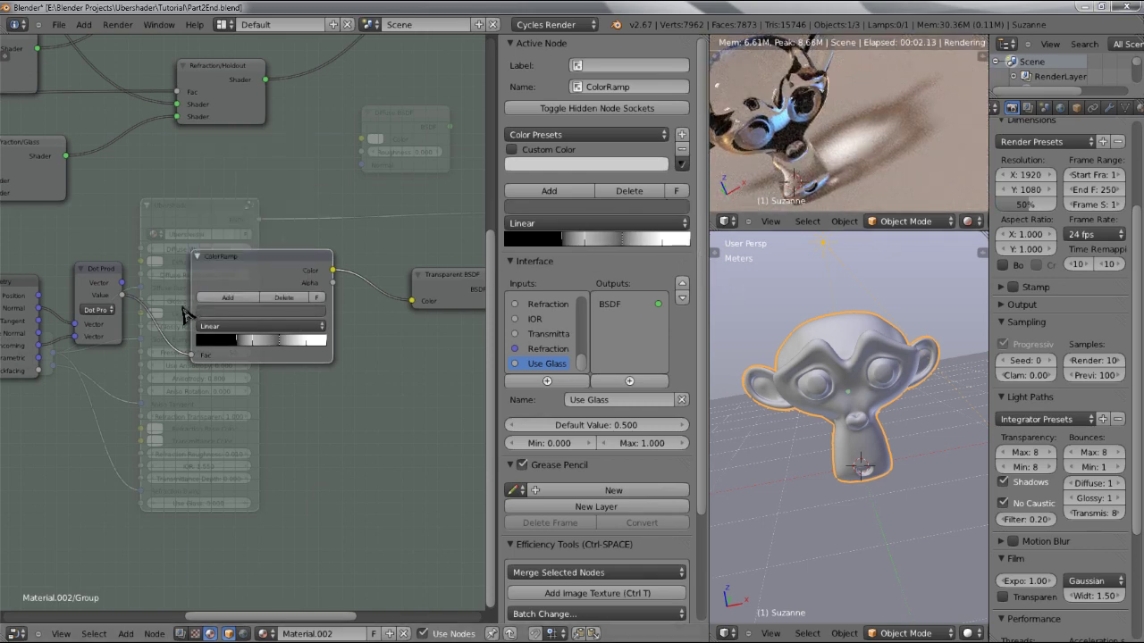
# - Collapse the ColorRamp node and move it down in line between the Dot Product and Transparent BSDF nodes
pyautogui.press('h')
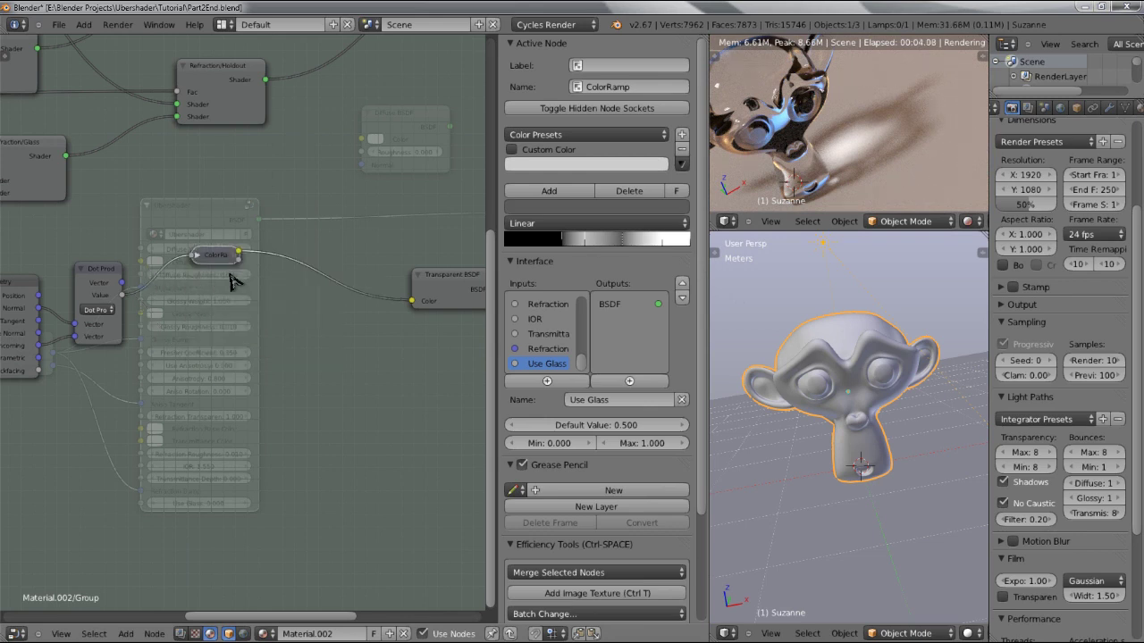
pyautogui.press('g')
pyautogui.click(224, 319)
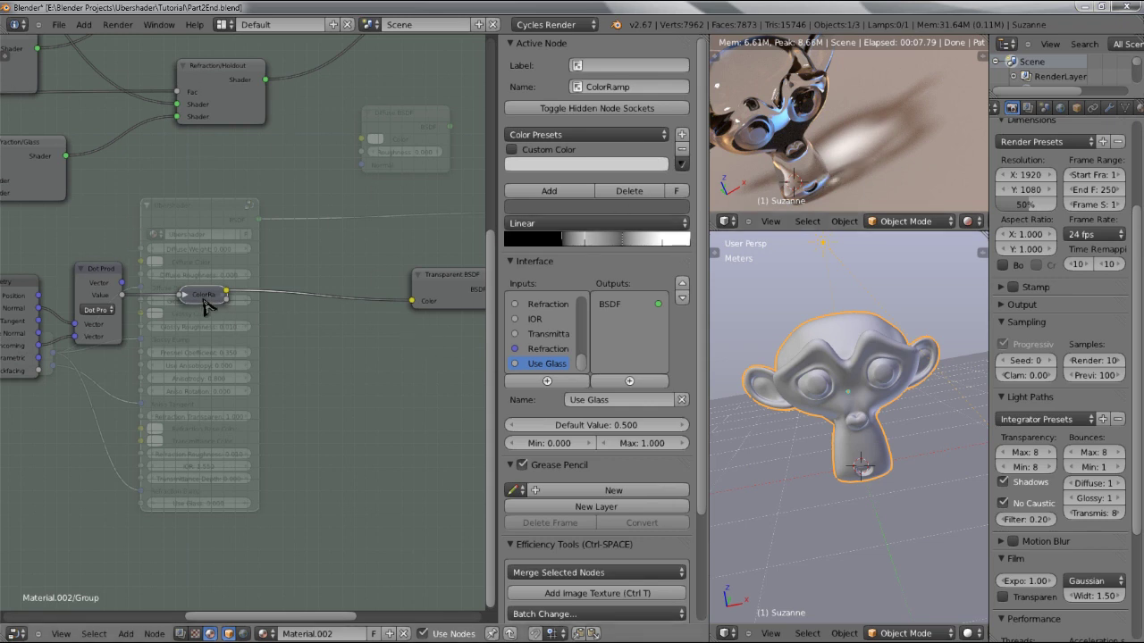
# - Insert a MixRGB node on the link between the ColorRamp's Color output and the Transparent BSDF's Color input
pyautogui.hotkey('shift', 'a')
pyautogui.moveTo(317, 290)
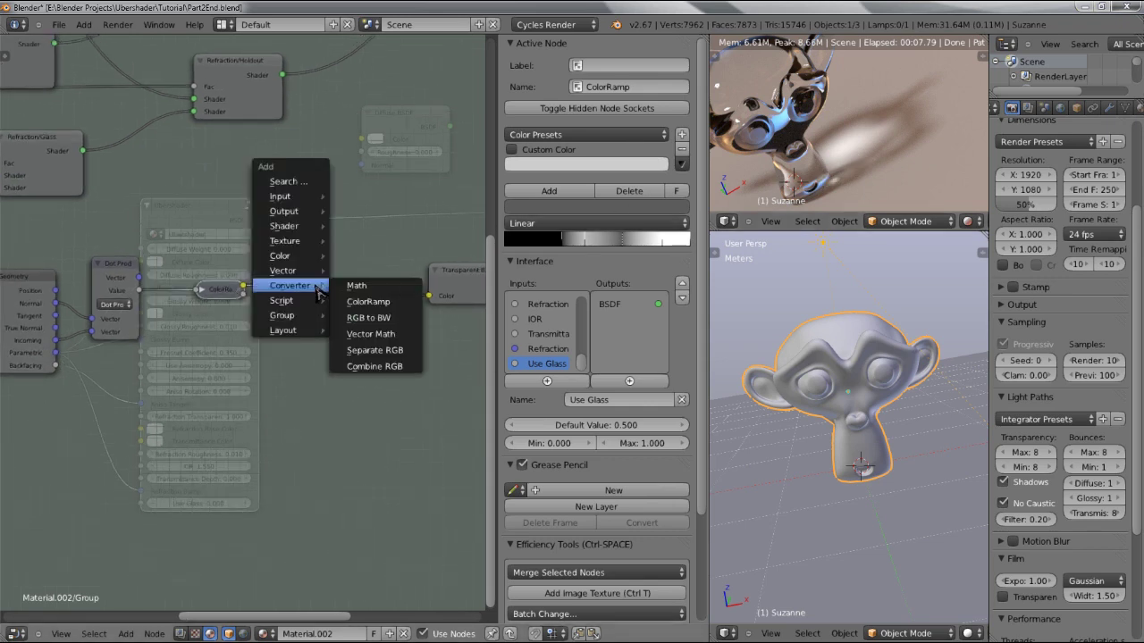
pyautogui.moveTo(281, 255)
pyautogui.click(368, 255)
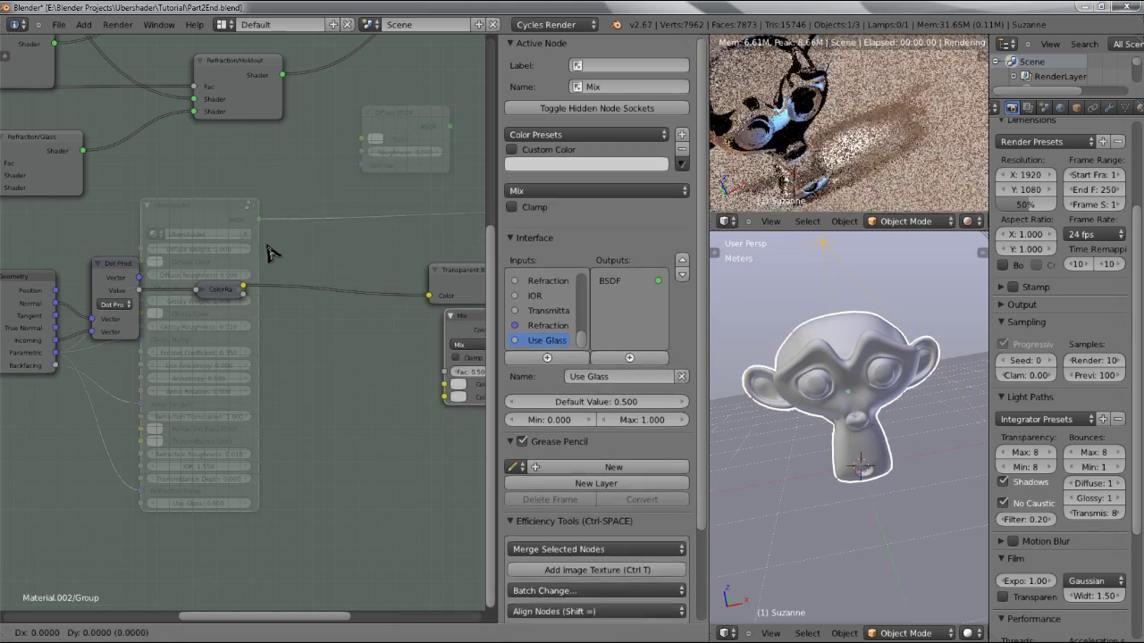
pyautogui.click(241, 185)
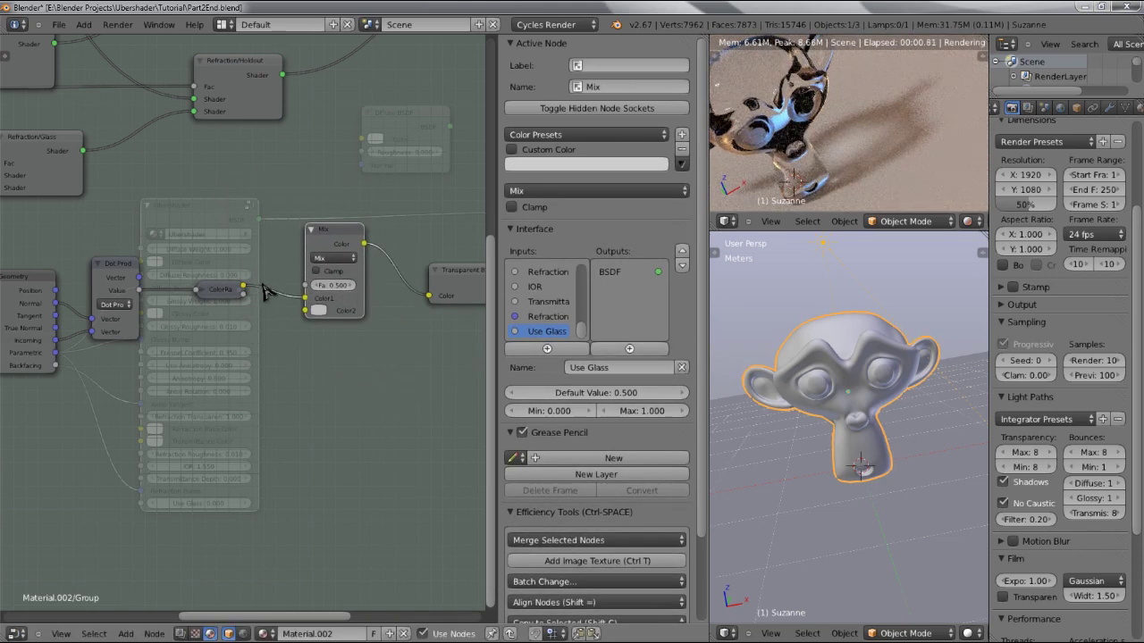
pyautogui.moveTo(266, 291); pyautogui.dragTo(410, 299, button='middle')
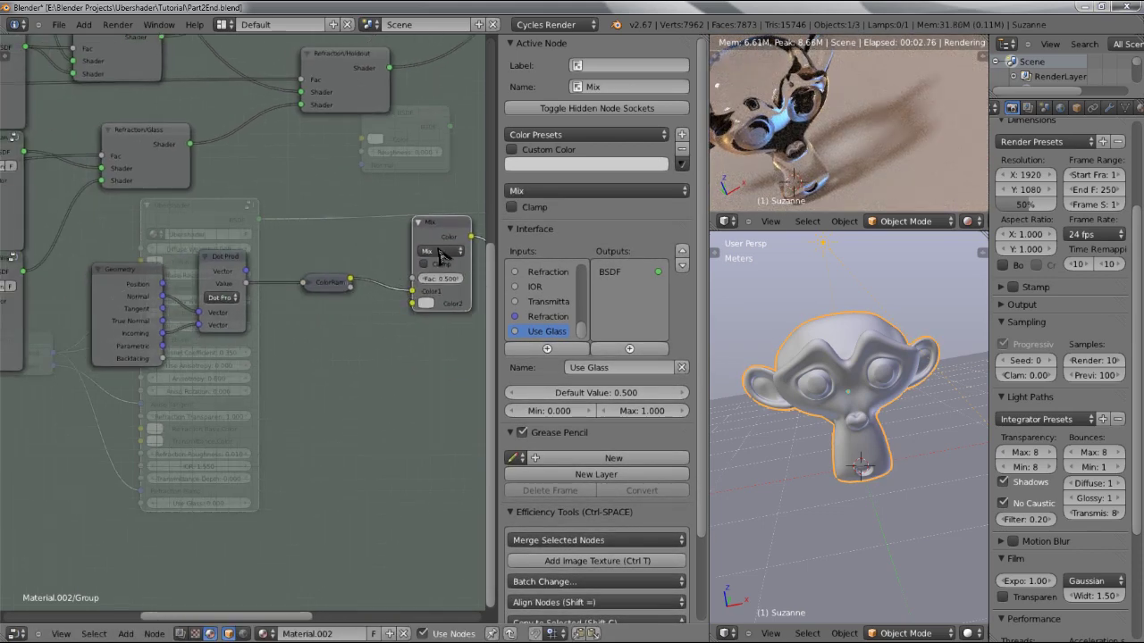
# - Set the new Mix node's blend mode to Multiply
pyautogui.click(439, 252)
pyautogui.click(452, 288)
pyautogui.moveTo(197, 320); pyautogui.dragTo(237, 323, button='middle')
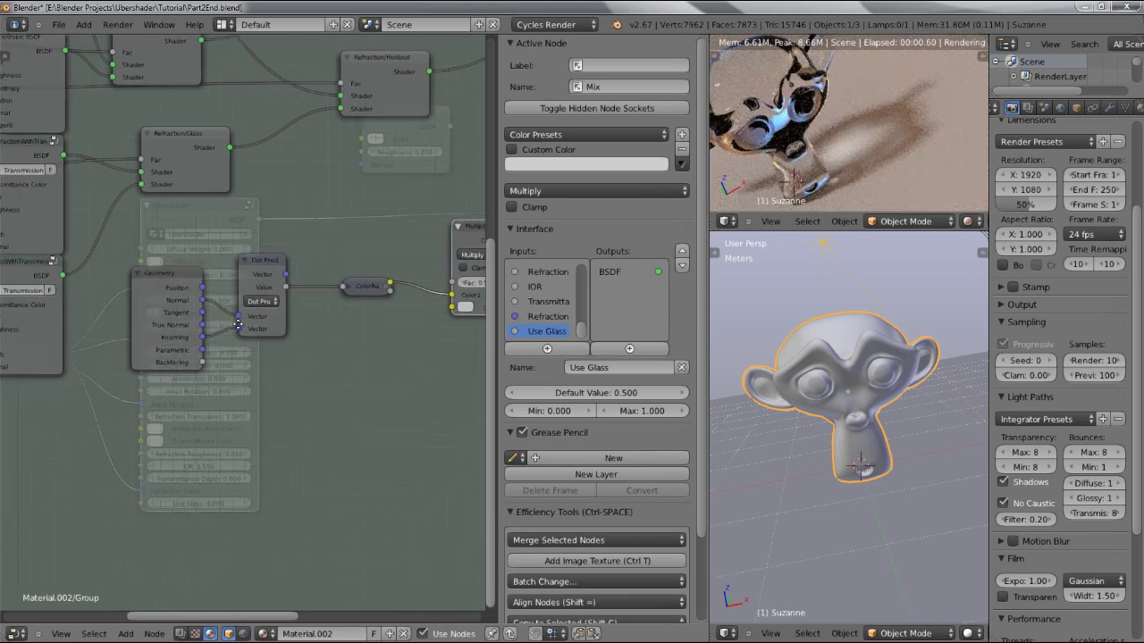
pyautogui.scroll(-1, 237, 324)
pyautogui.moveTo(483, 314); pyautogui.dragTo(342, 304, button='middle')
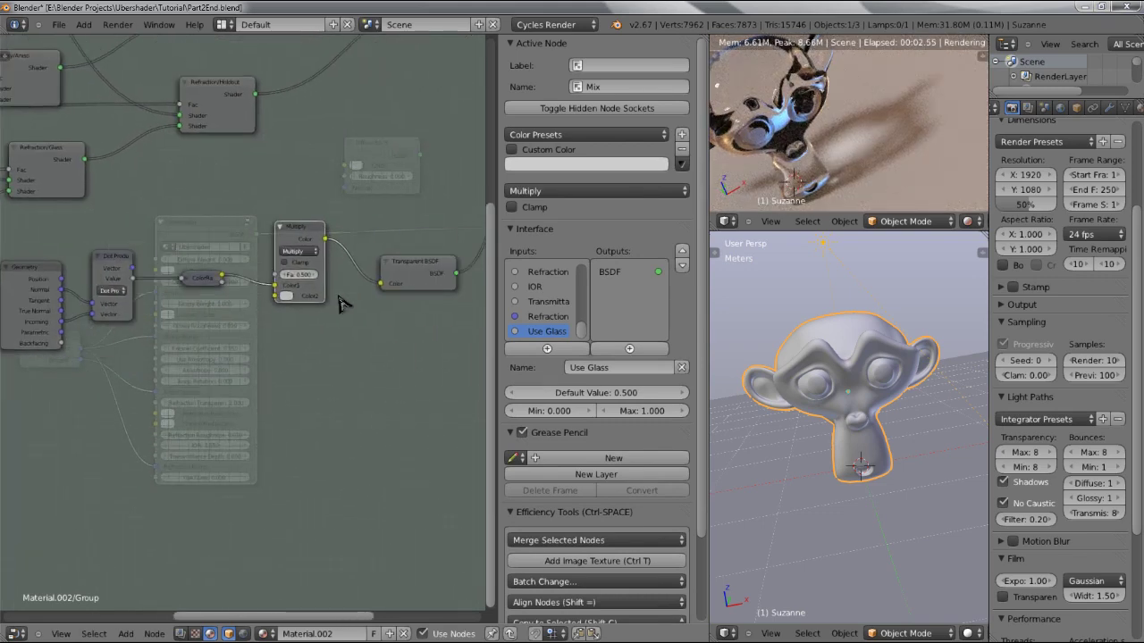
# - Try out a different tint for the Multiply color node's Color2
pyautogui.scroll(2, 341, 304)
pyautogui.click(276, 295)
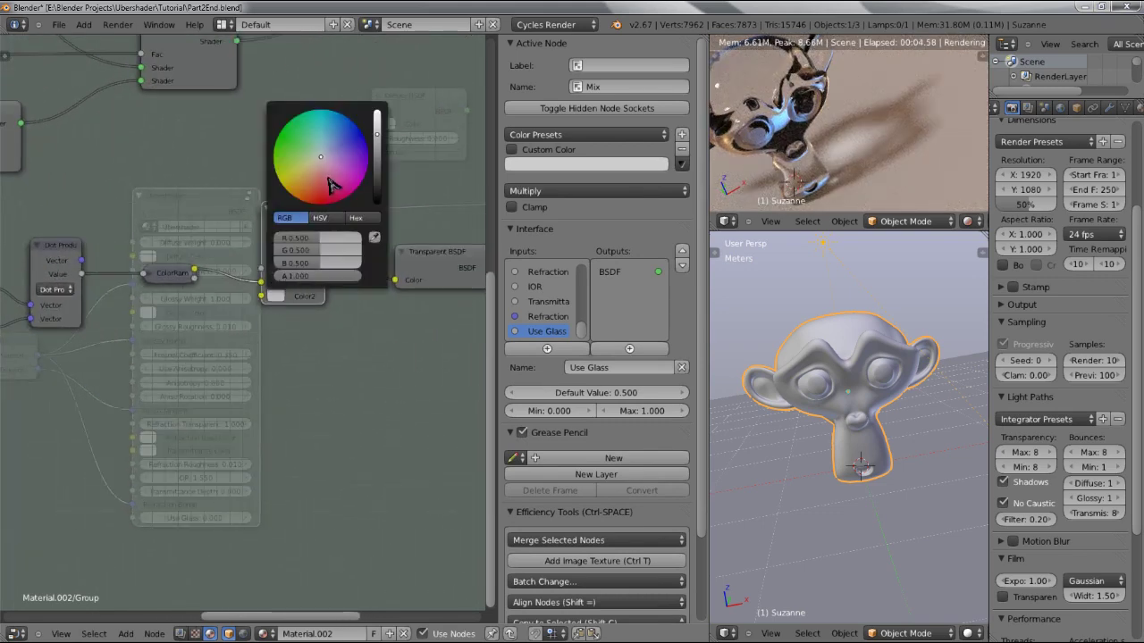
pyautogui.moveTo(331, 185)
pyautogui.mouseDown()
pyautogui.moveTo(331, 211)
pyautogui.moveTo(299, 137)
pyautogui.moveTo(286, 146)
pyautogui.moveTo(327, 158)
pyautogui.moveTo(322, 178)
pyautogui.moveTo(324, 165)
pyautogui.mouseUp()
pyautogui.scroll(-2, 151, 266)
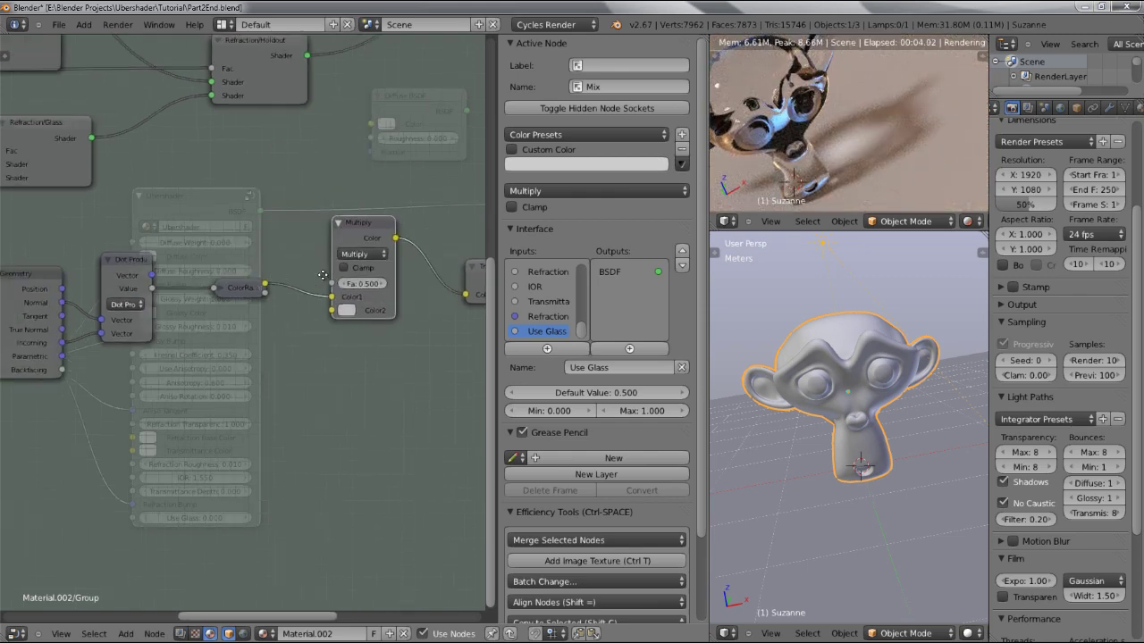
# - Add a Math node next to the Light Path node near the final Mix Shader
pyautogui.moveTo(150, 266); pyautogui.dragTo(298, 254, button='middle')
pyautogui.scroll(-2, 325, 251)
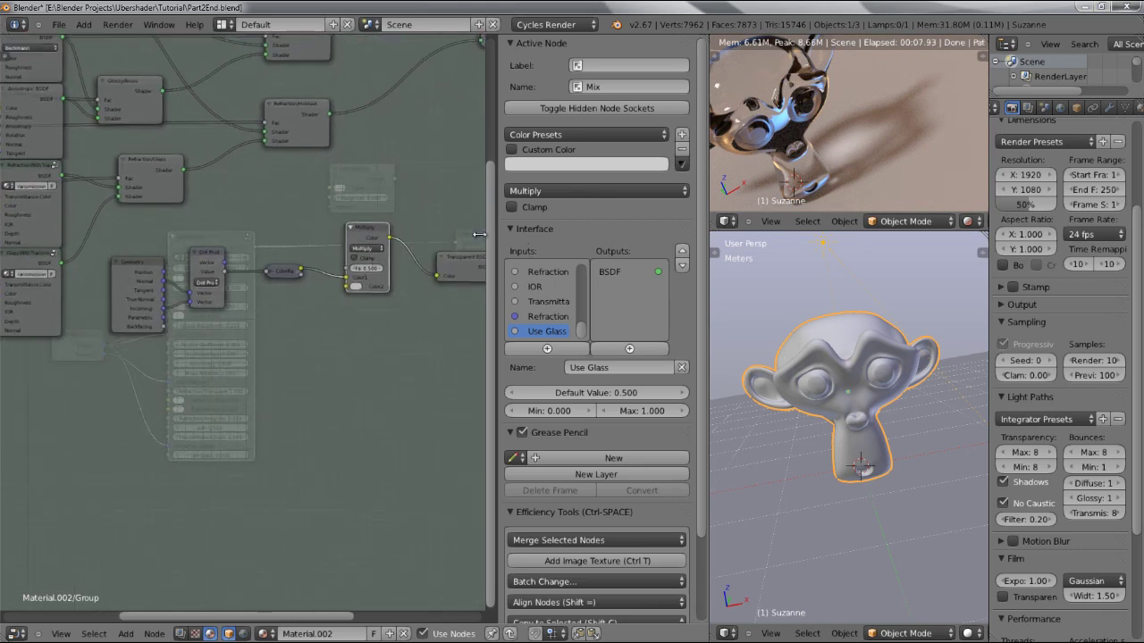
pyautogui.moveTo(218, 298); pyautogui.dragTo(350, 314, button='middle')
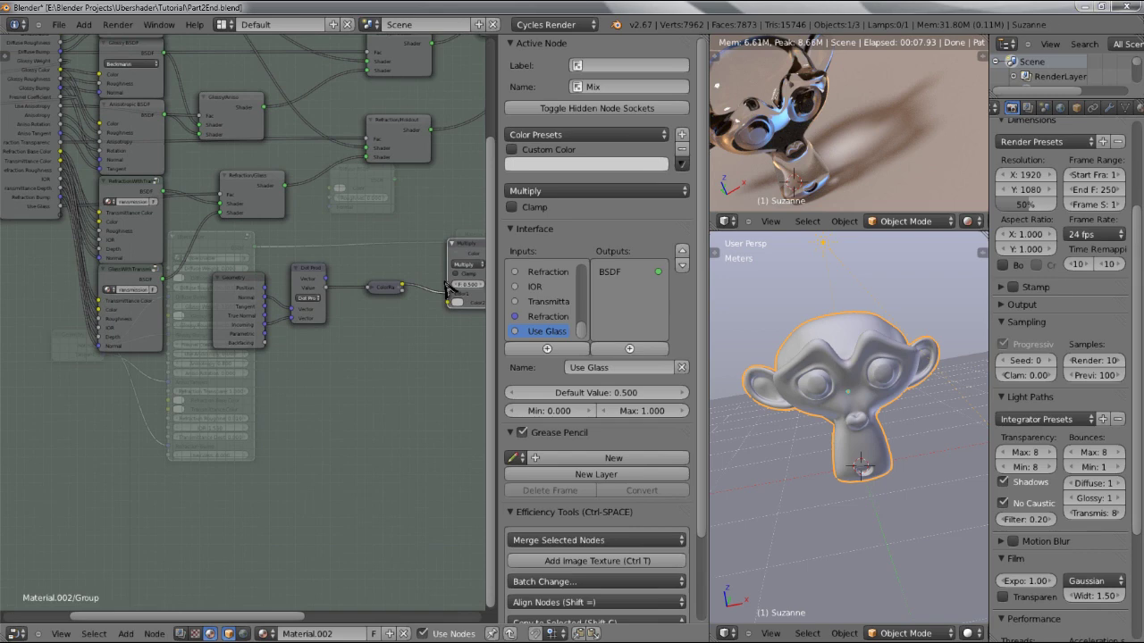
pyautogui.moveTo(429, 287); pyautogui.dragTo(420, 263)
pyautogui.scroll(-3, 398, 246)
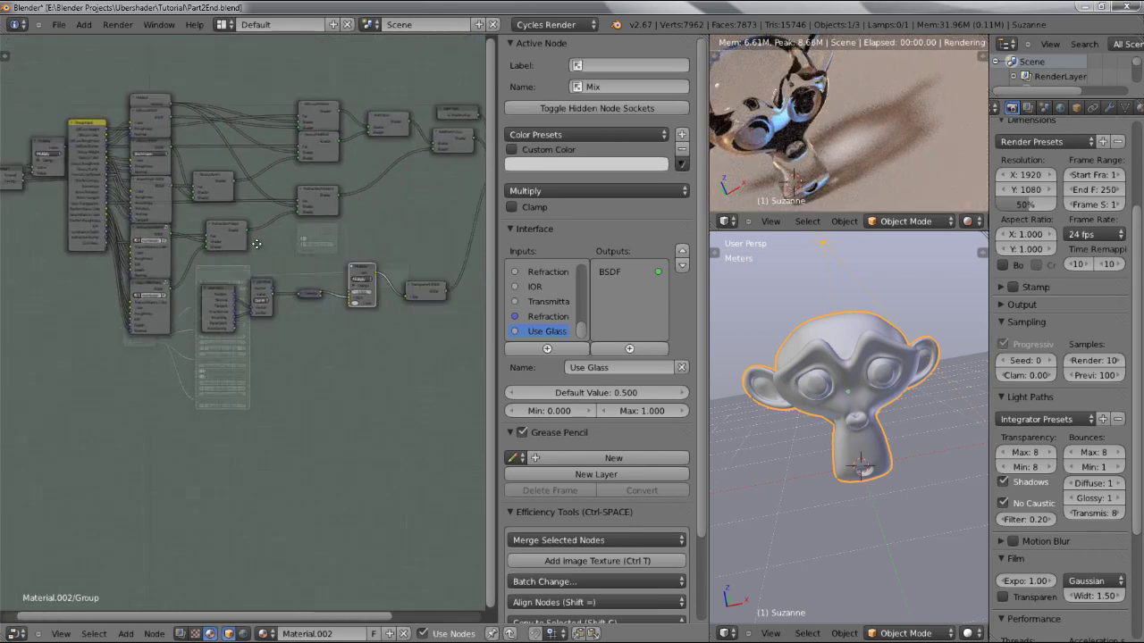
pyautogui.scroll(-1, 259, 241)
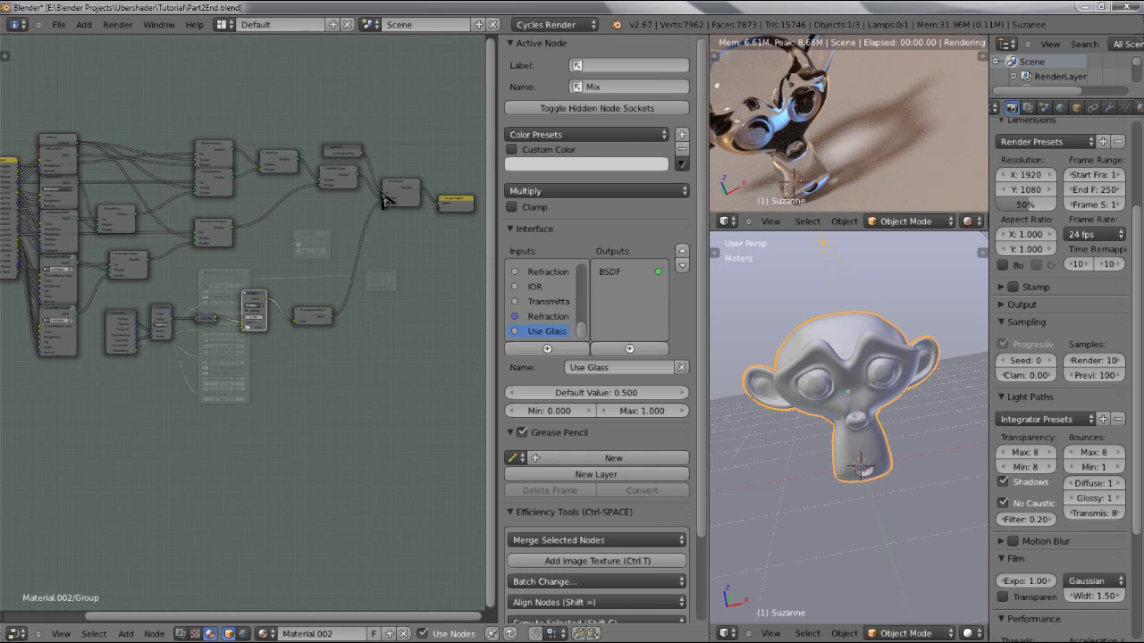
pyautogui.click(333, 150)
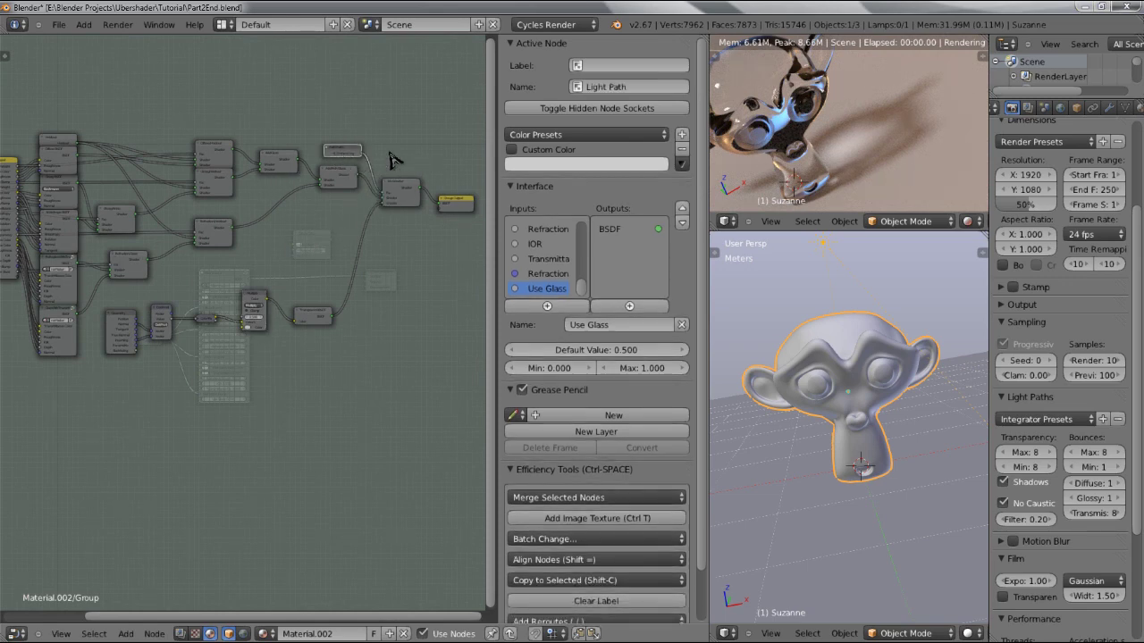
pyautogui.scroll(5, 389, 161)
pyautogui.hotkey('shift', 'a')
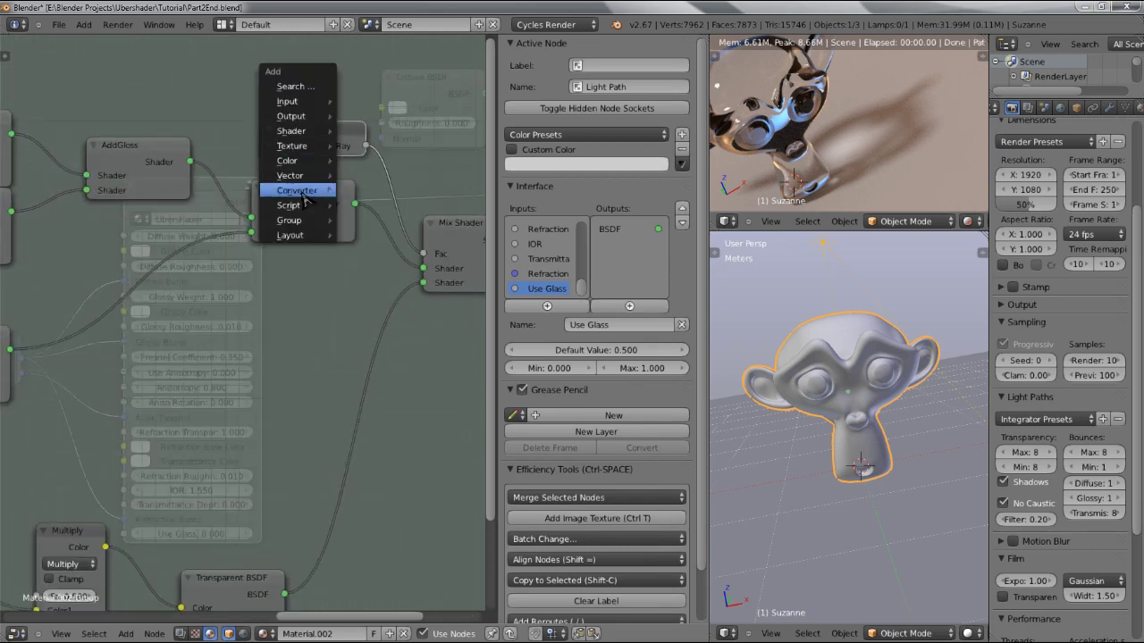
pyautogui.moveTo(301, 191)
pyautogui.click(375, 187)
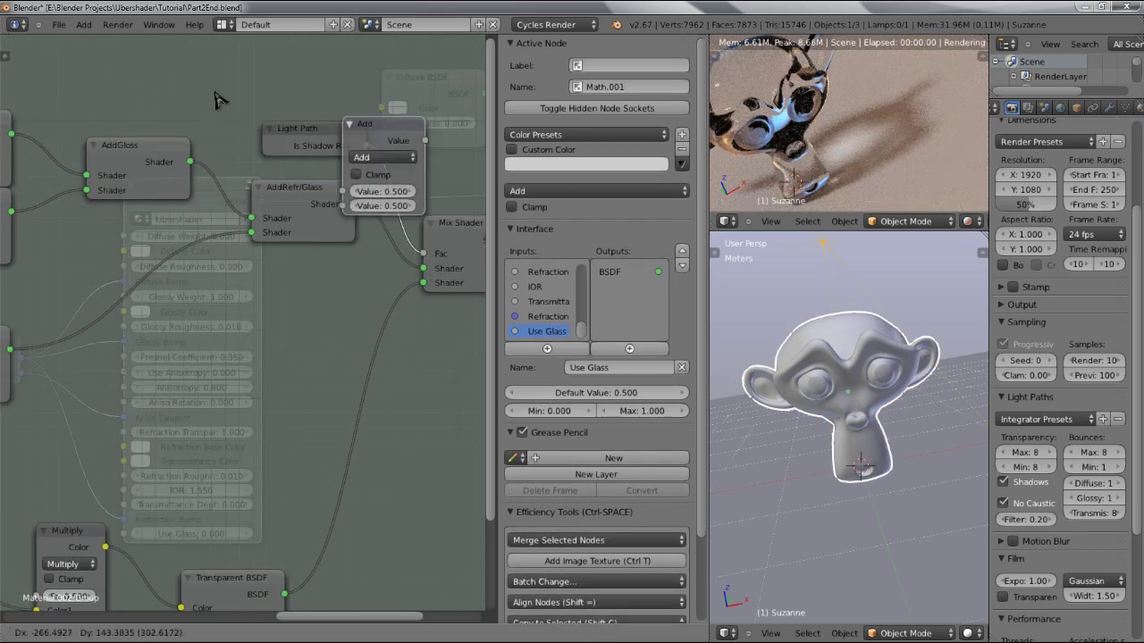
pyautogui.click(334, 77)
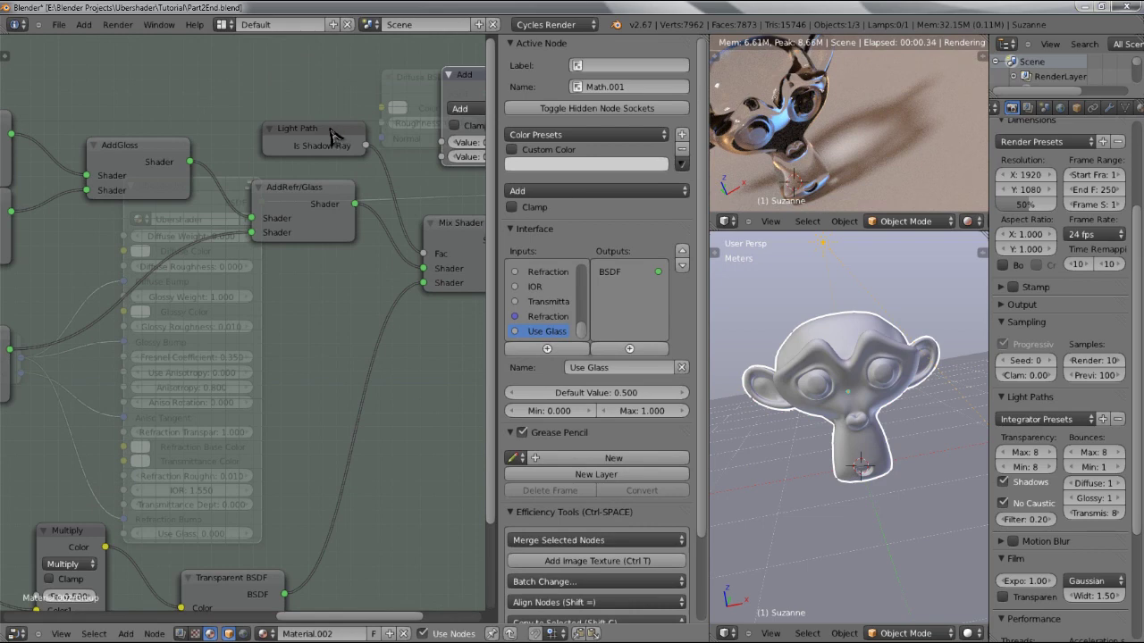
# - Move Light Path back, insert the Math node between Is Shadow Ray and the Mix Shader's Fac, and set it to Multiply
pyautogui.moveTo(331, 130); pyautogui.dragTo(257, 92)
pyautogui.moveTo(447, 80); pyautogui.dragTo(370, 83)
pyautogui.click(416, 114)
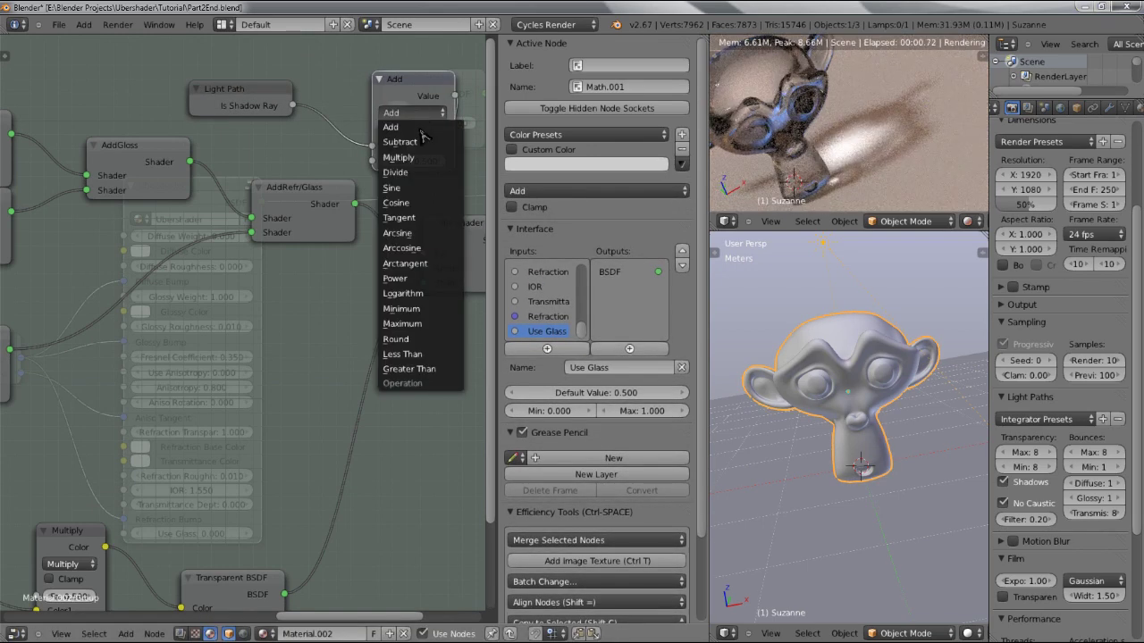
pyautogui.click(416, 157)
pyautogui.scroll(-1, 277, 265)
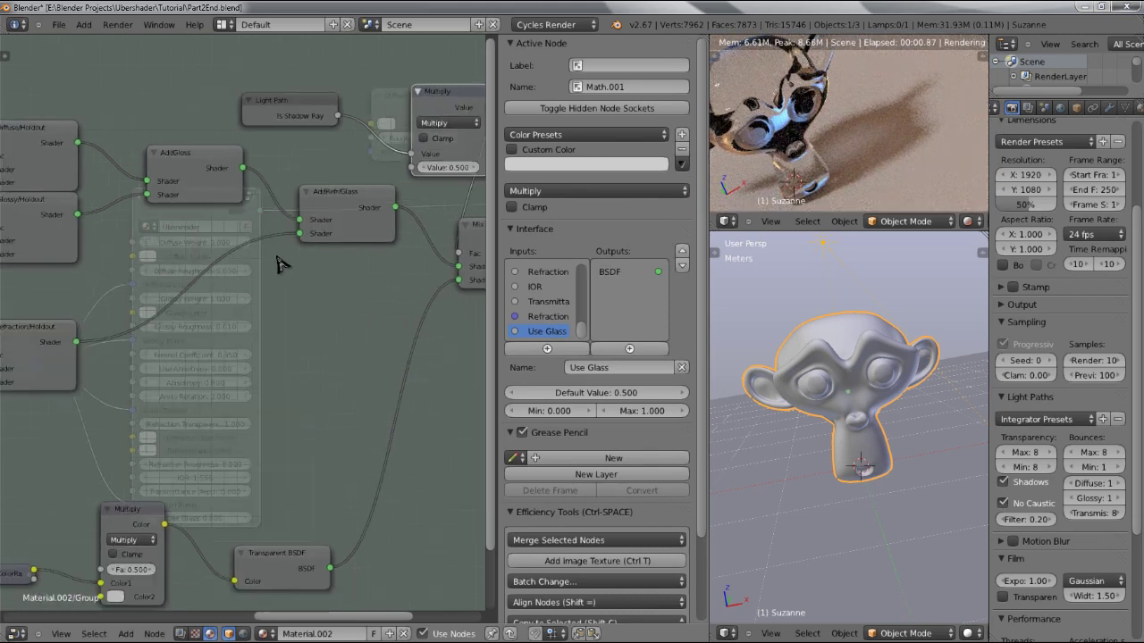
# - Link a new Group Input socket to the second Value input of the Multiply math node
pyautogui.scroll(-4, 277, 264)
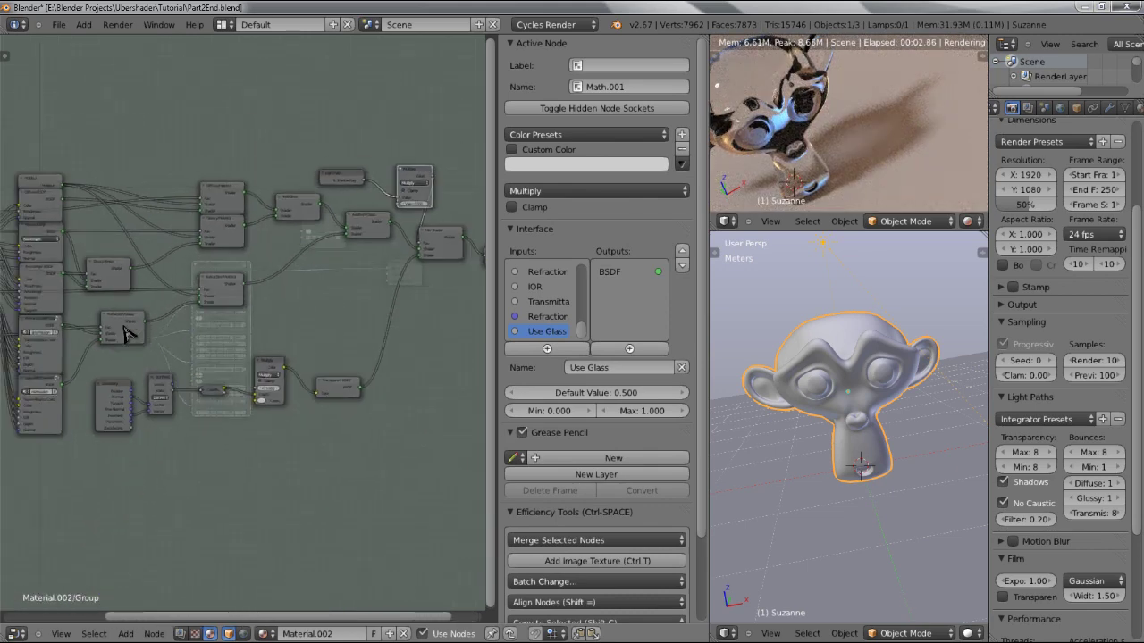
pyautogui.scroll(-1, 89, 333)
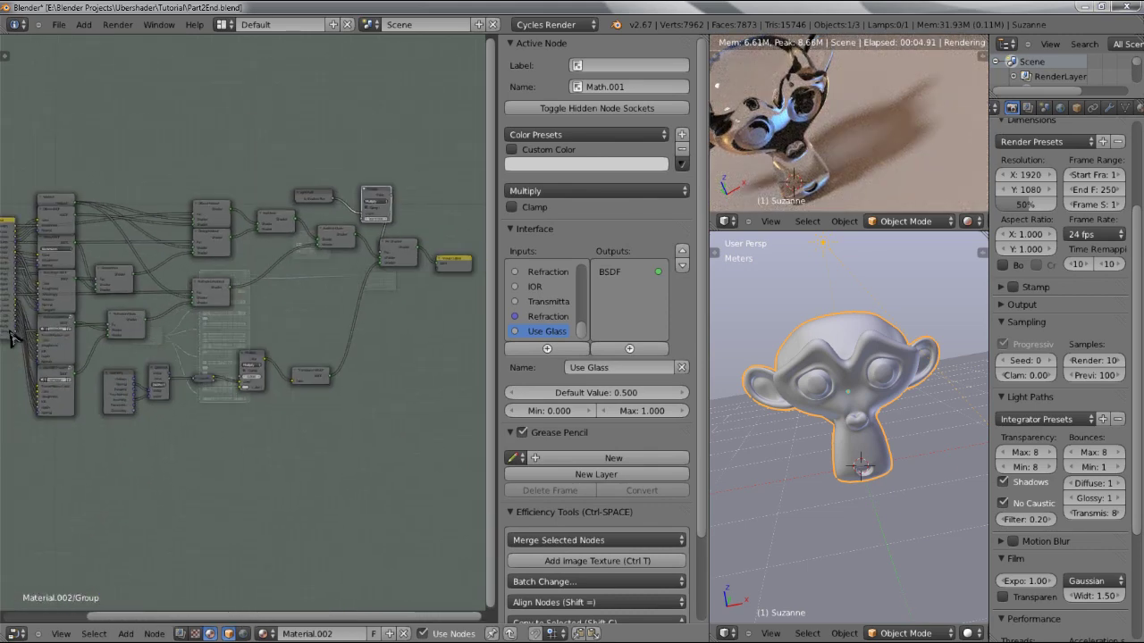
pyautogui.moveTo(18, 340); pyautogui.dragTo(373, 218)
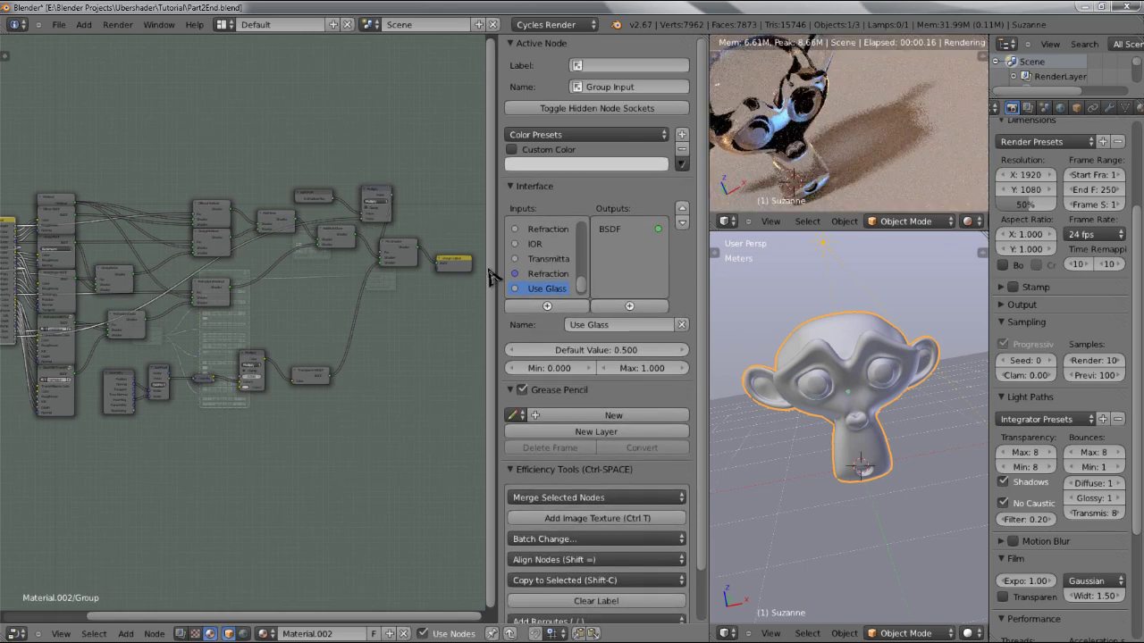
# - Rename the newly added group input as "Use Fake Shadow"
pyautogui.scroll(-1, 548, 289)
pyautogui.click(540, 289)
pyautogui.click(604, 325)
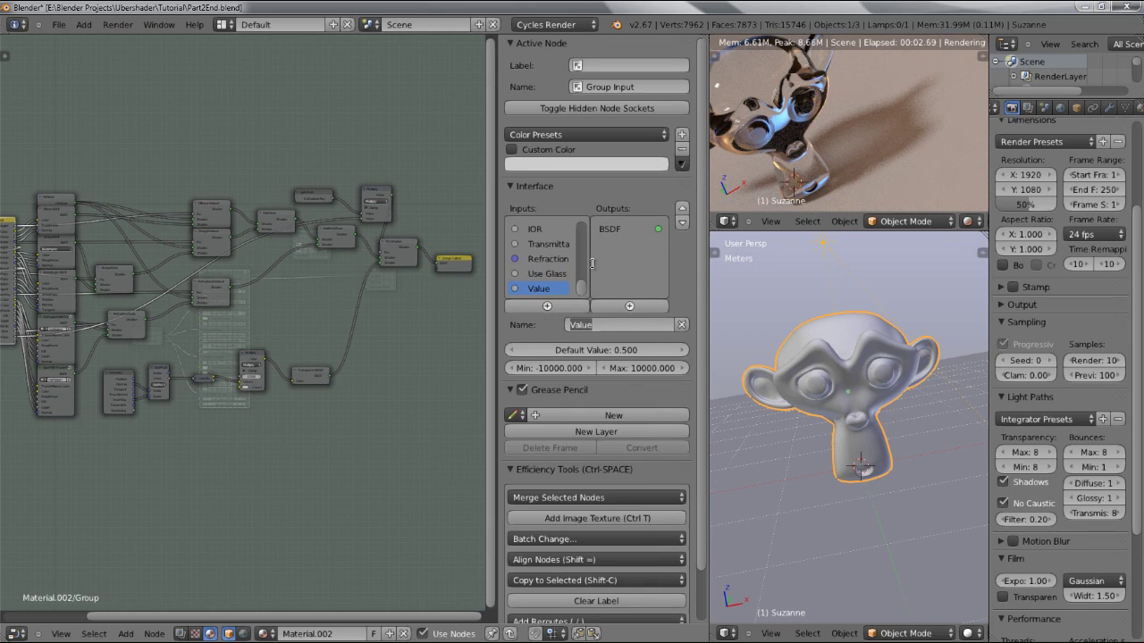
pyautogui.write('Use Fake Shadow')
pyautogui.press('Return')
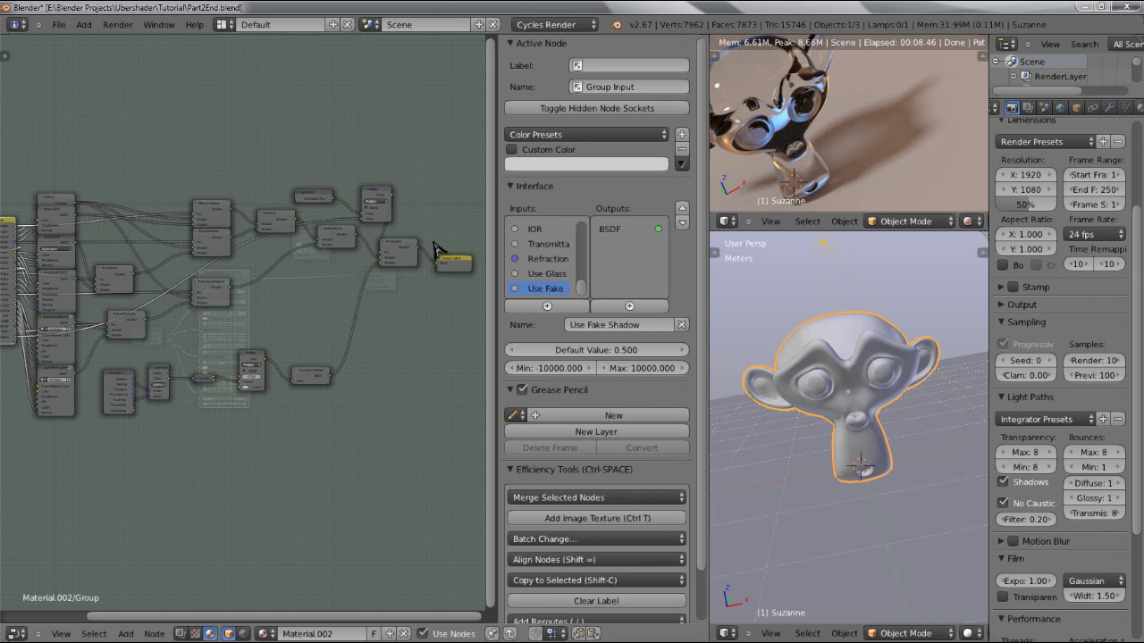
# - Link a new Group Input socket to the Color2 input of the Multiply mix node behind the ColorRamp
pyautogui.scroll(5, 435, 250)
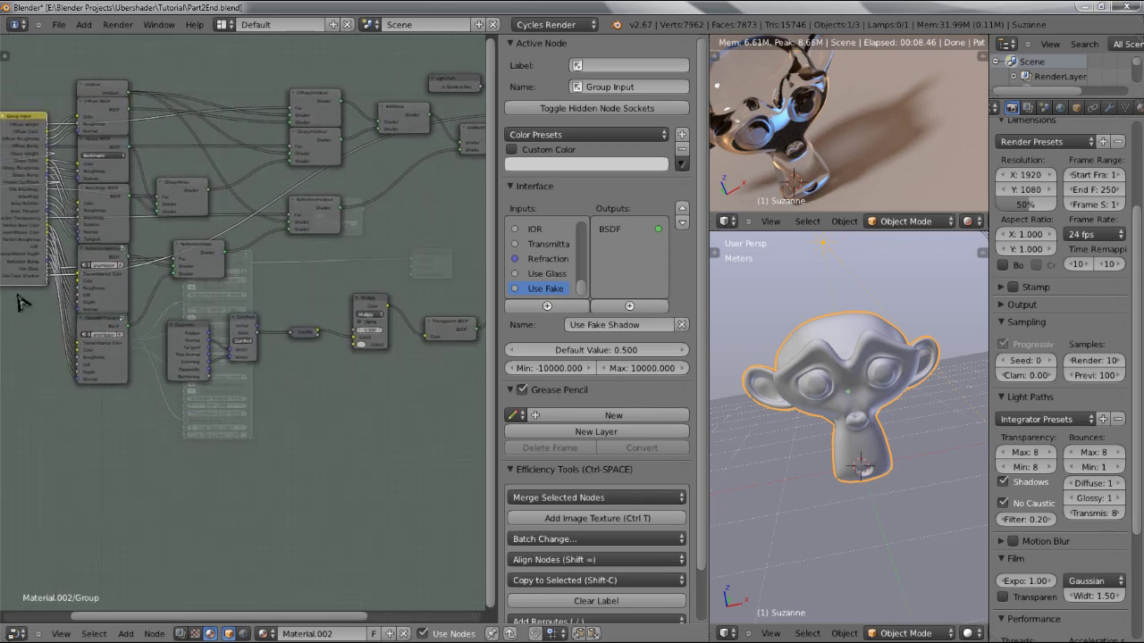
pyautogui.scroll(2, 19, 302)
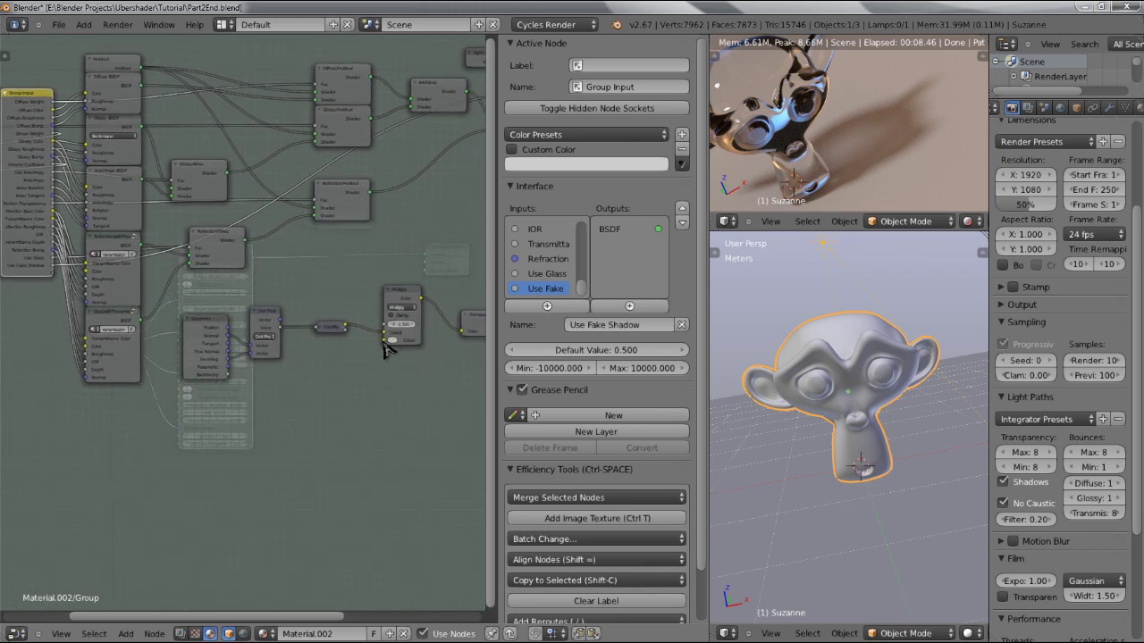
pyautogui.click(387, 347)
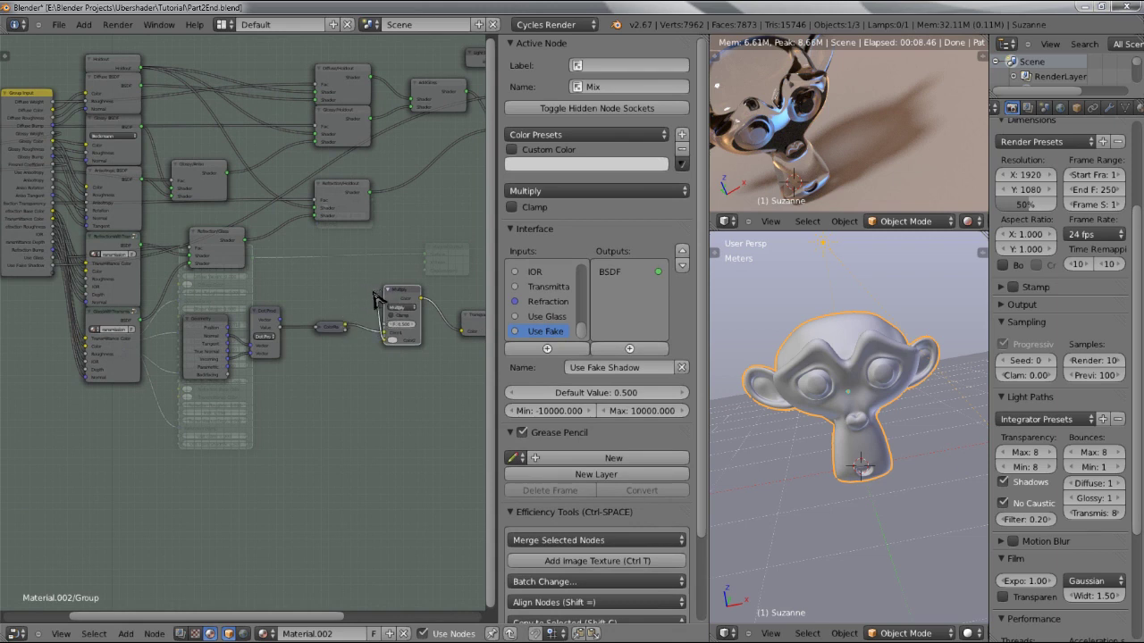
pyautogui.moveTo(376, 299); pyautogui.dragTo(55, 279)
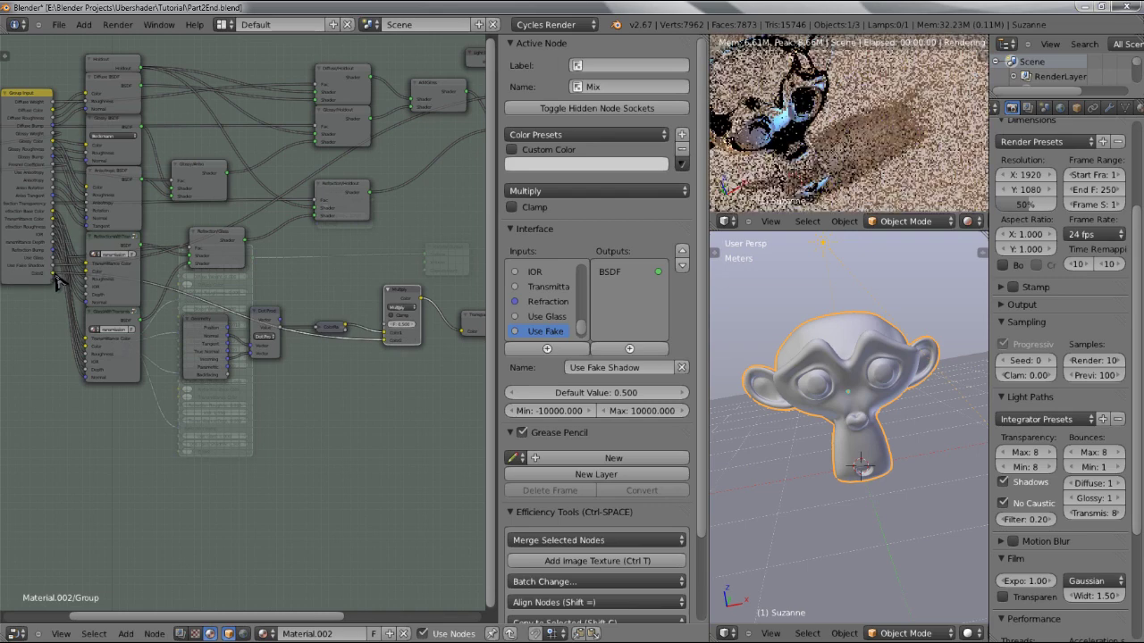
# - Rename the new Color2 group input as "Fake Shadow Color"
pyautogui.scroll(-1, 543, 333)
pyautogui.click(539, 331)
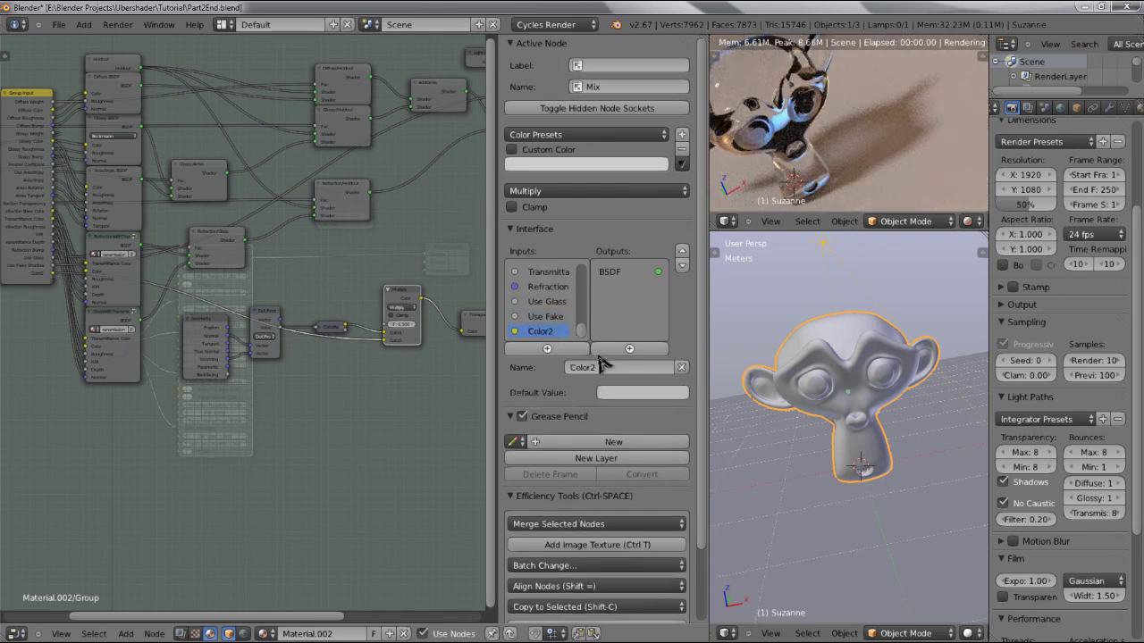
pyautogui.click(602, 366)
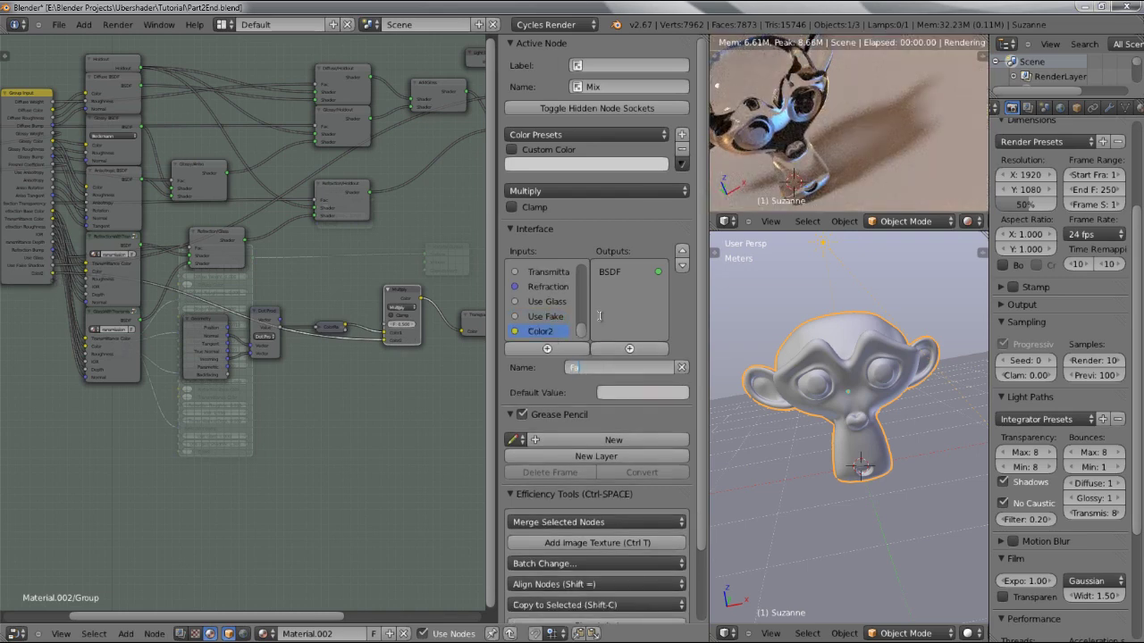
pyautogui.write('Fake Shadow Color')
pyautogui.press('Return')
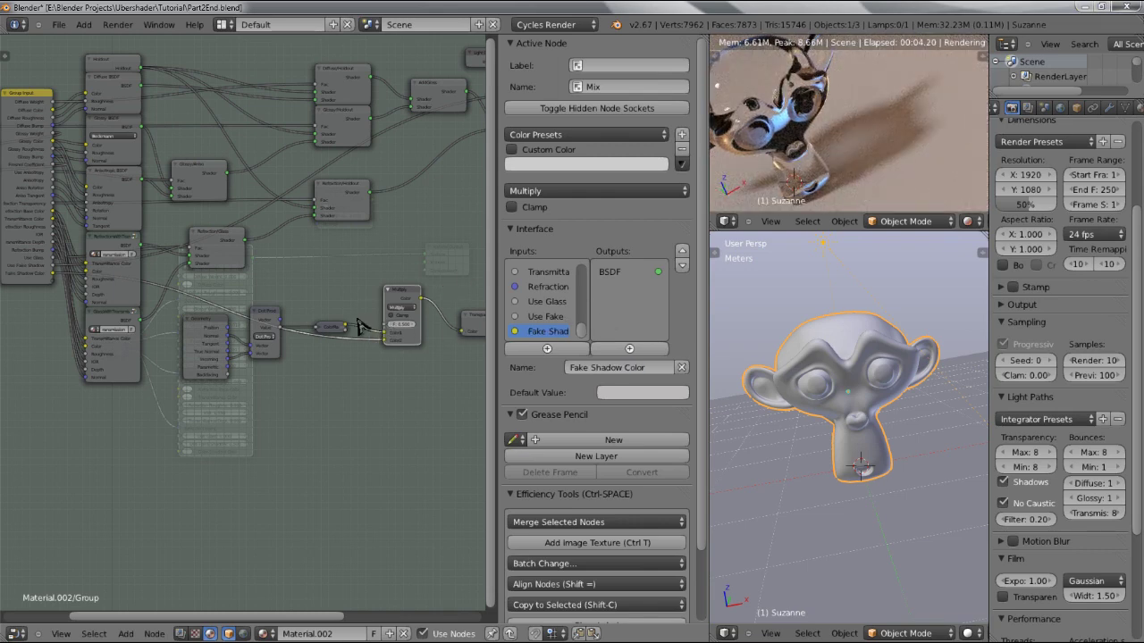
# - Link the Multiply mix node's Fac to a new Group Input socket and rename the selected color input as "Use Fake Caustics"
pyautogui.moveTo(360, 326); pyautogui.dragTo(51, 286)
pyautogui.click(579, 368)
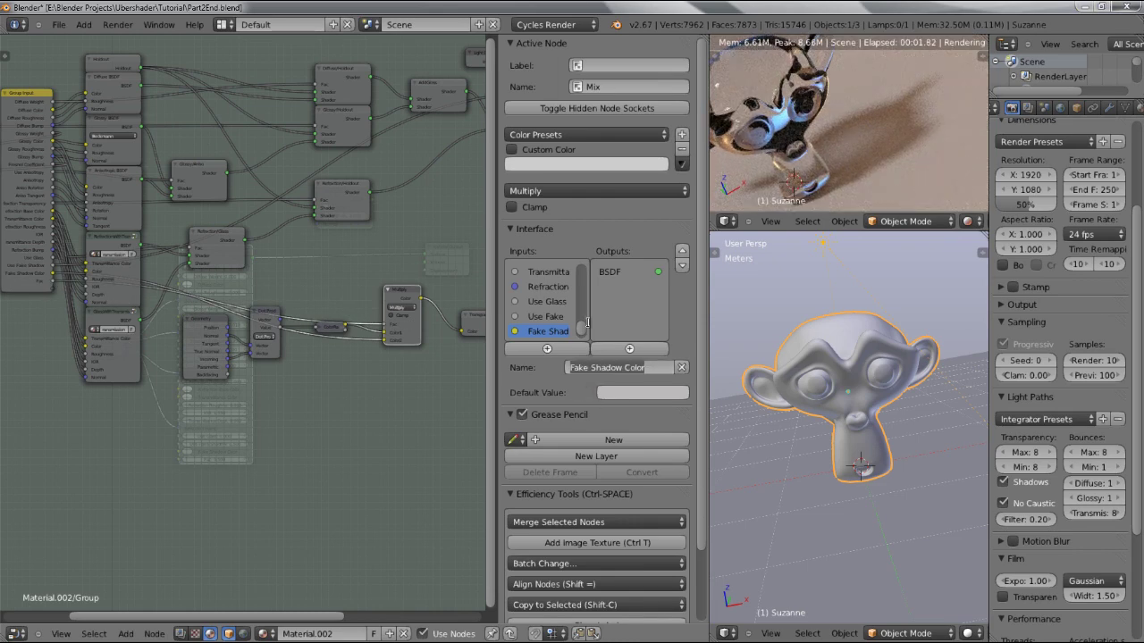
pyautogui.write('Use Fake Causics')
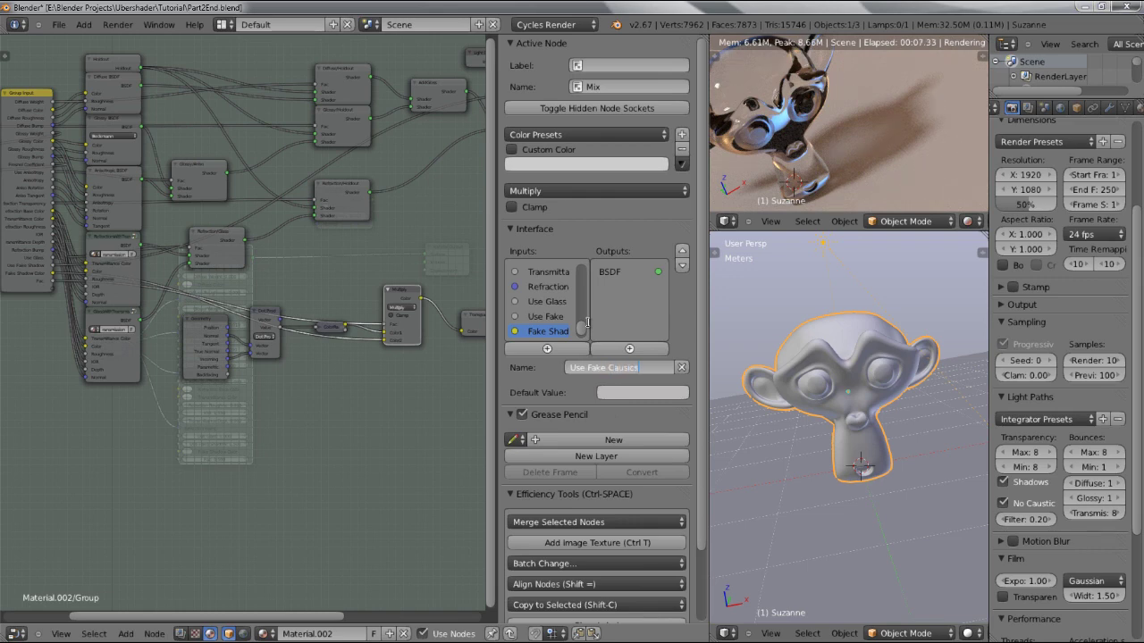
pyautogui.press('Return')
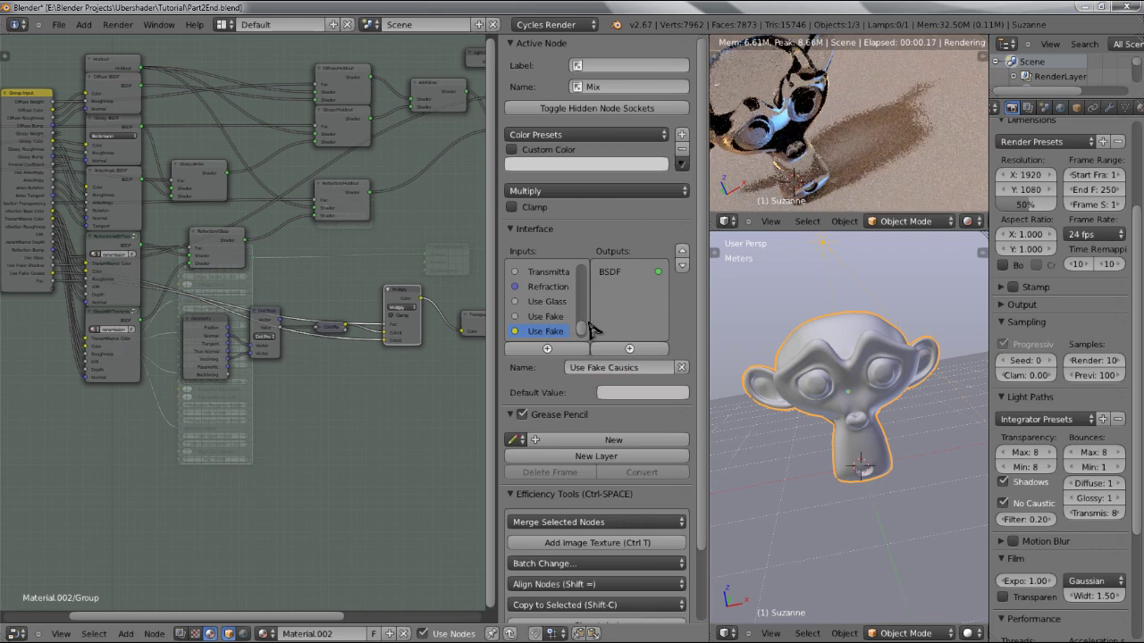
pyautogui.hotkey('ctrl', 'a')
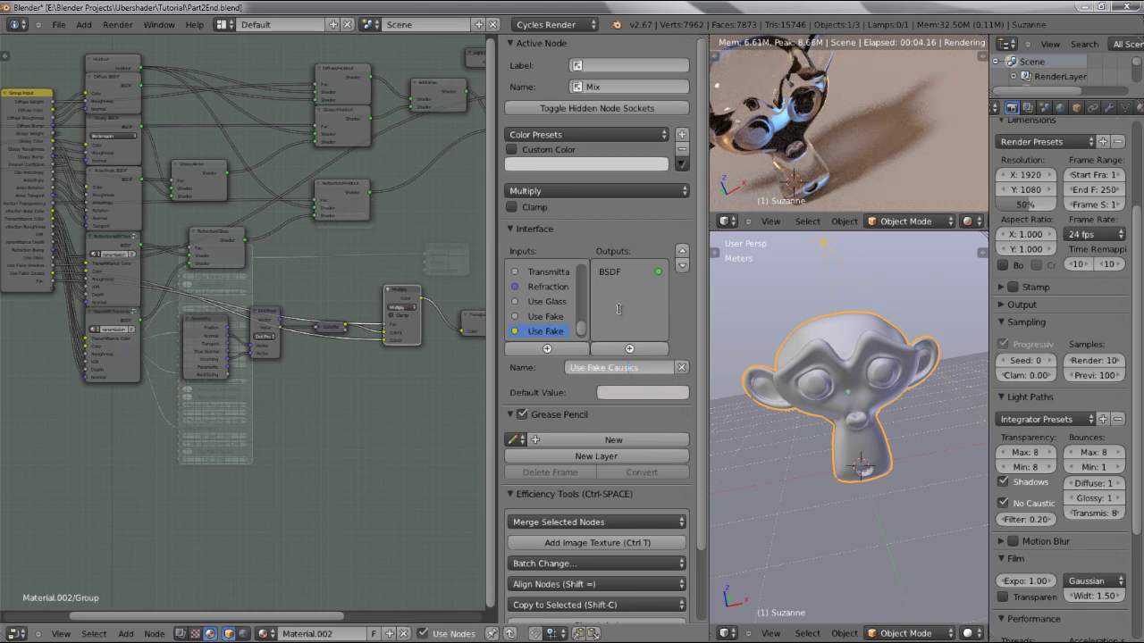
pyautogui.write('Use Fake Caustics')
pyautogui.press('Return')
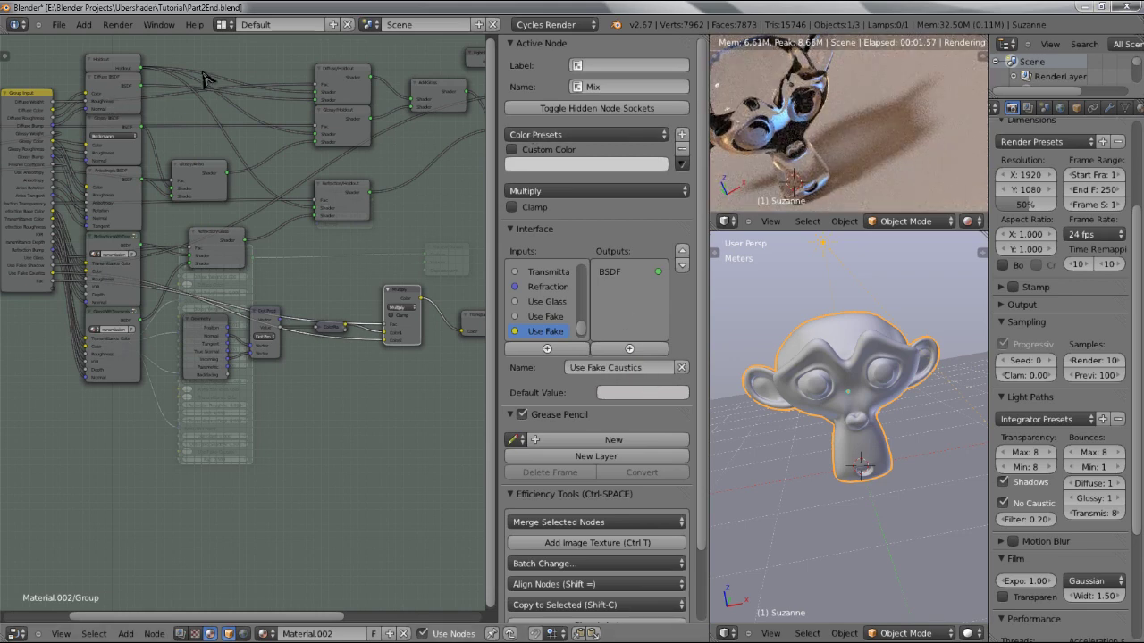
# - Leave the group and, on the Ubershader node, set the Use Fake Caustics color to blue and Use Fake Shadow to 1
pyautogui.press('Tab')
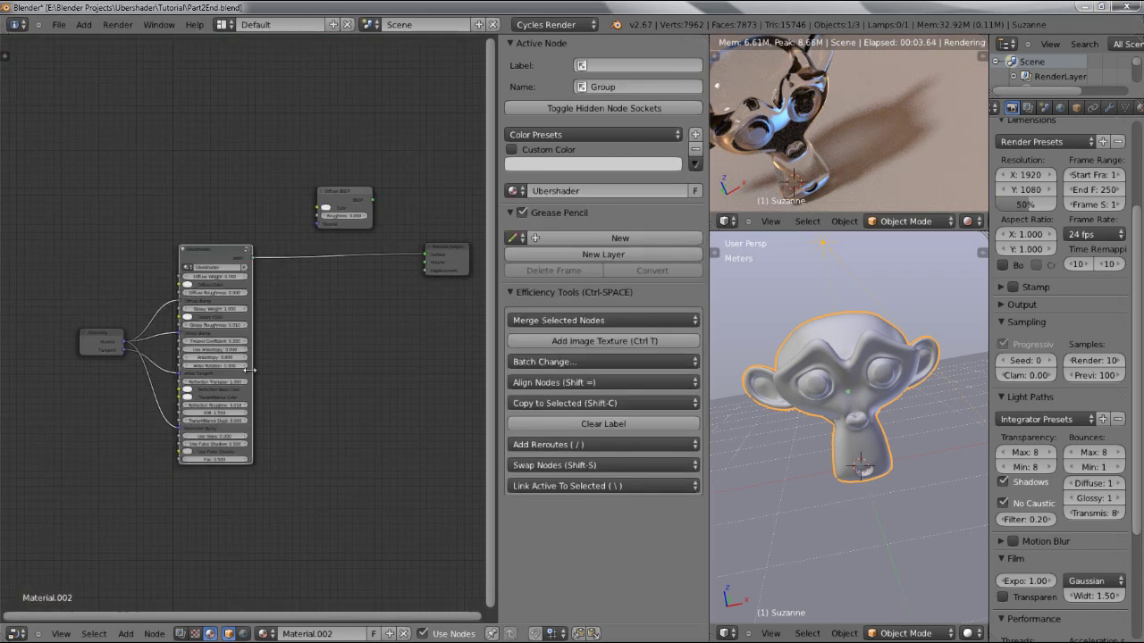
pyautogui.scroll(3, 201, 472)
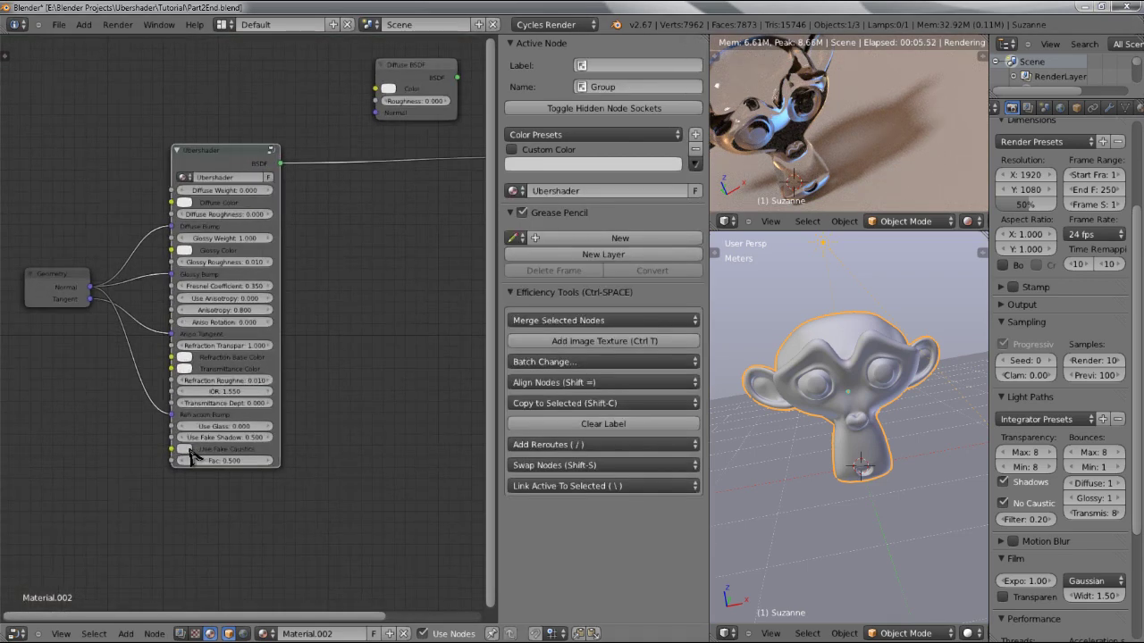
pyautogui.click(185, 450)
pyautogui.click(253, 304)
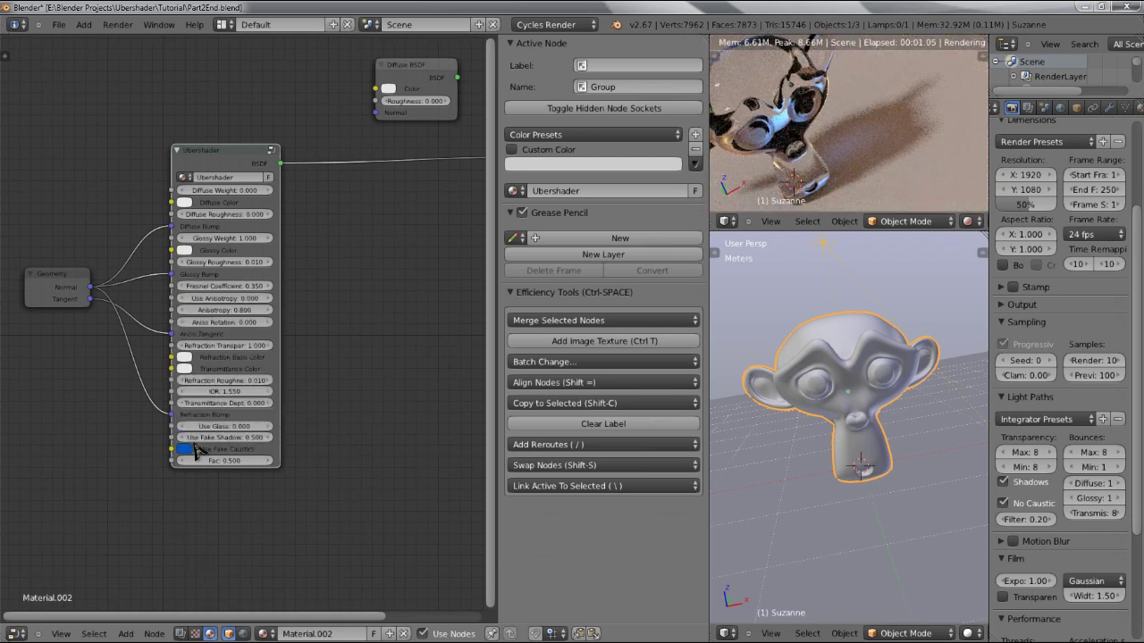
pyautogui.click(232, 438)
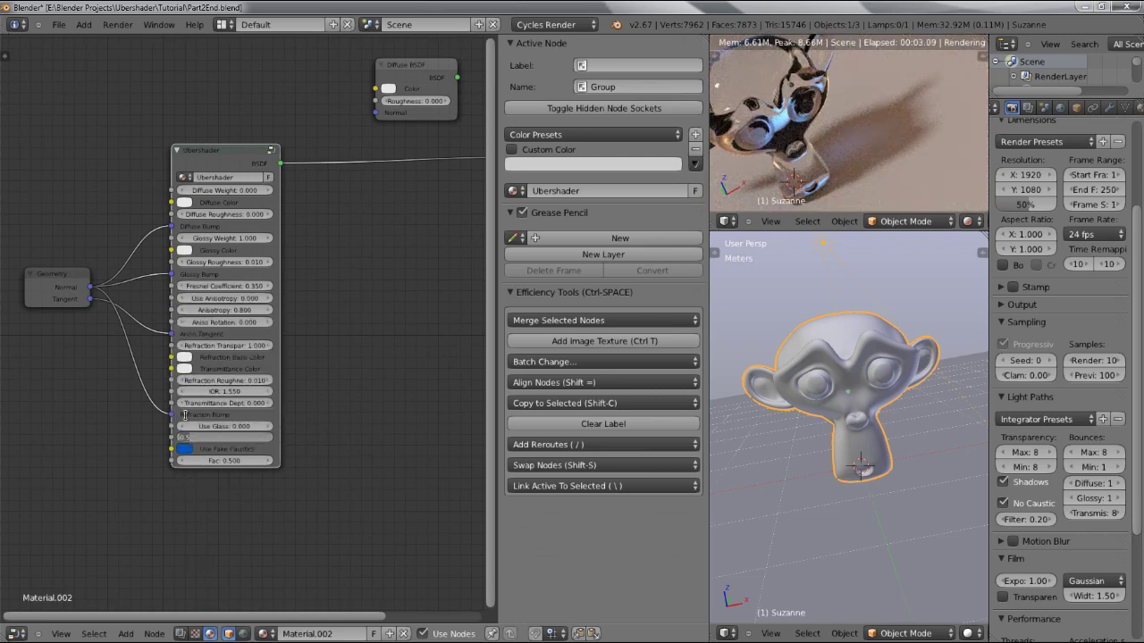
pyautogui.write('1')
pyautogui.press('Return')
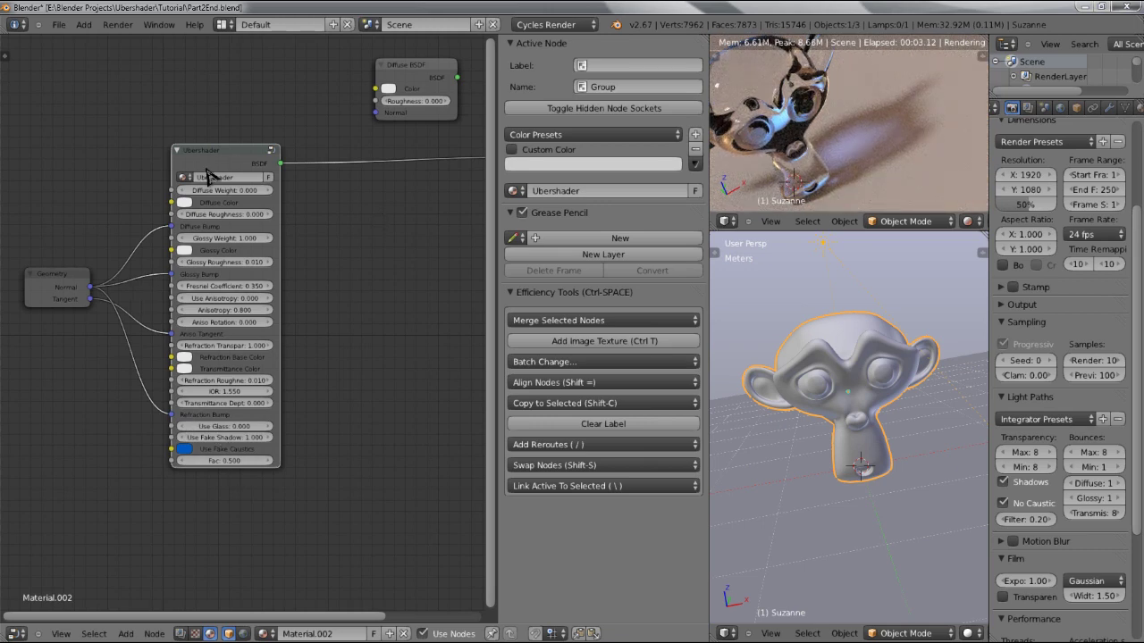
# - Reopen the Ubershader group and rename the yellow color input back to "Fake Shadow Color"
pyautogui.press('Tab')
pyautogui.scroll(-1, 547, 295)
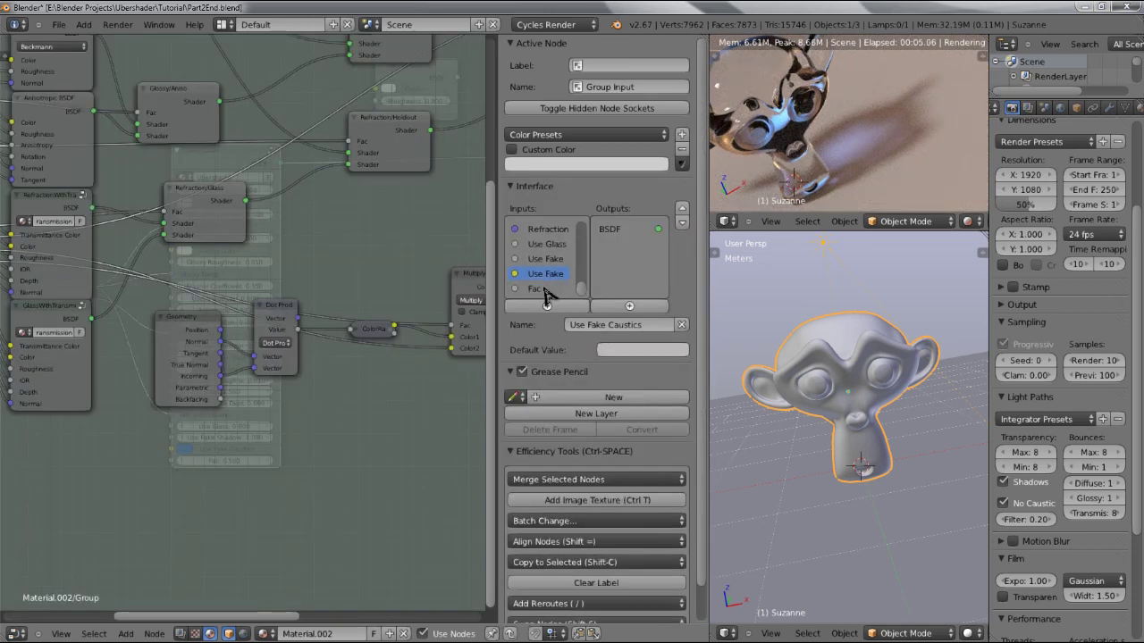
pyautogui.click(544, 288)
pyautogui.click(547, 274)
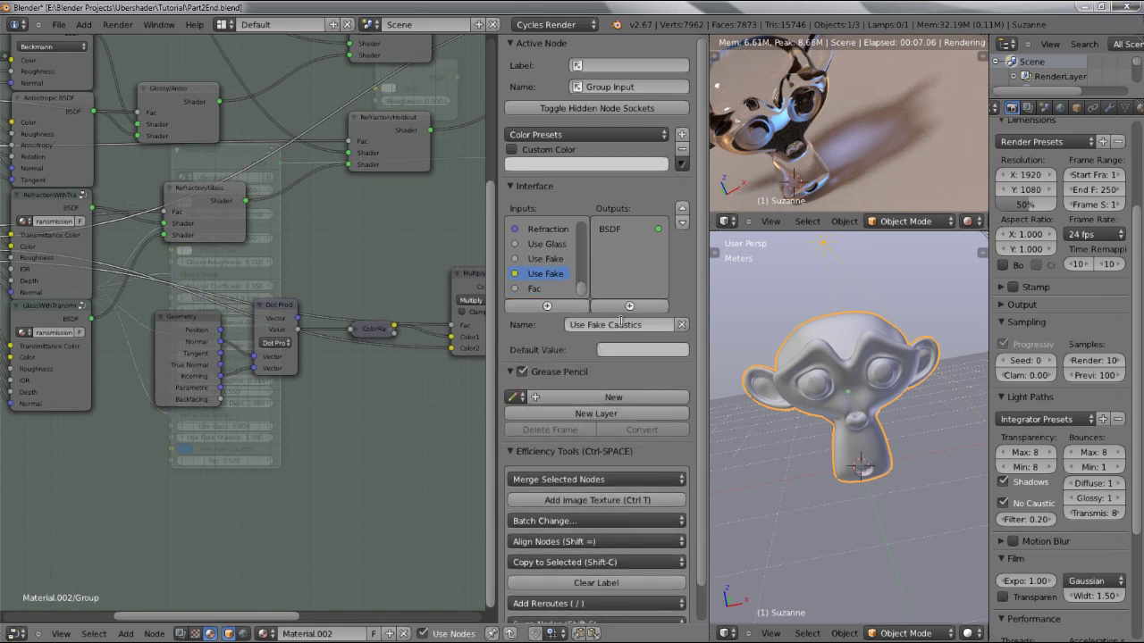
pyautogui.write('Fake Shadow Colo')
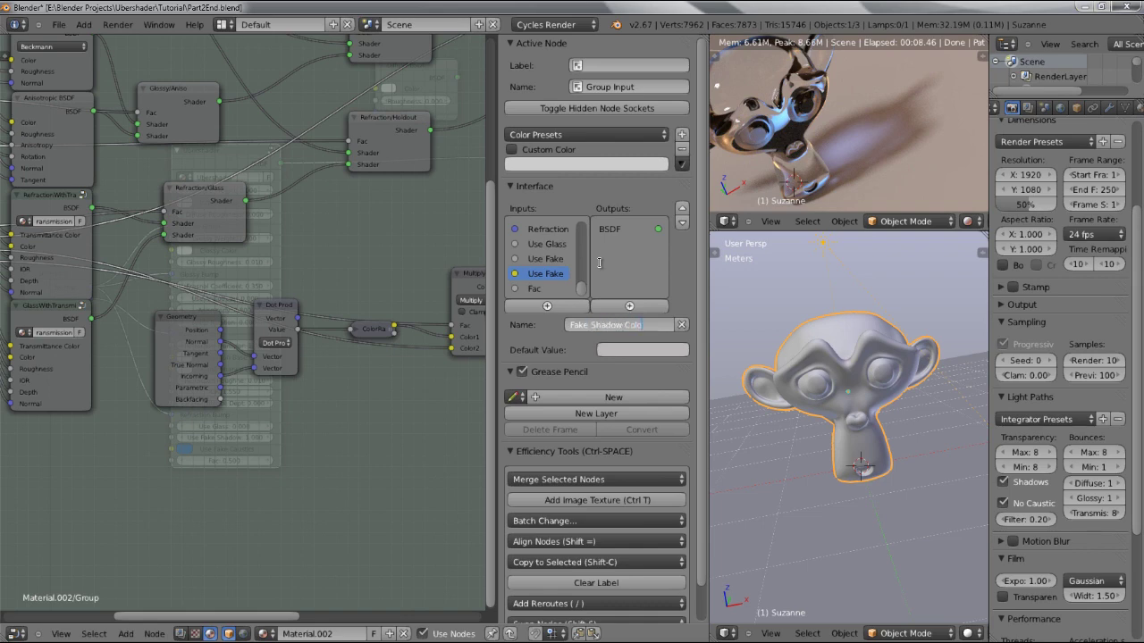
pyautogui.press('Return')
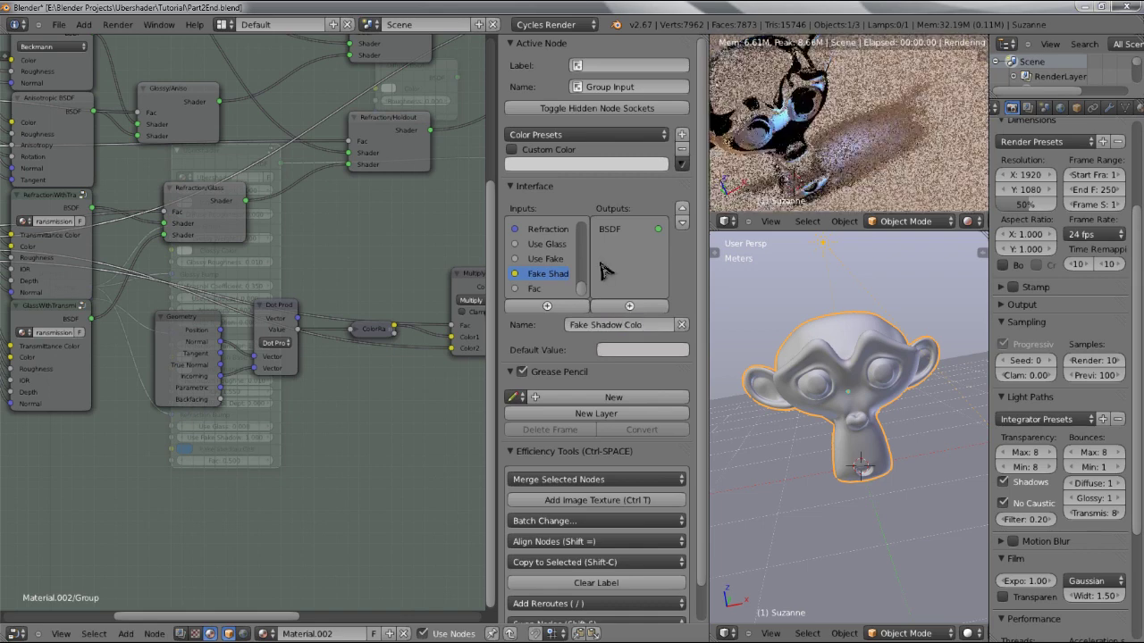
pyautogui.click(634, 325)
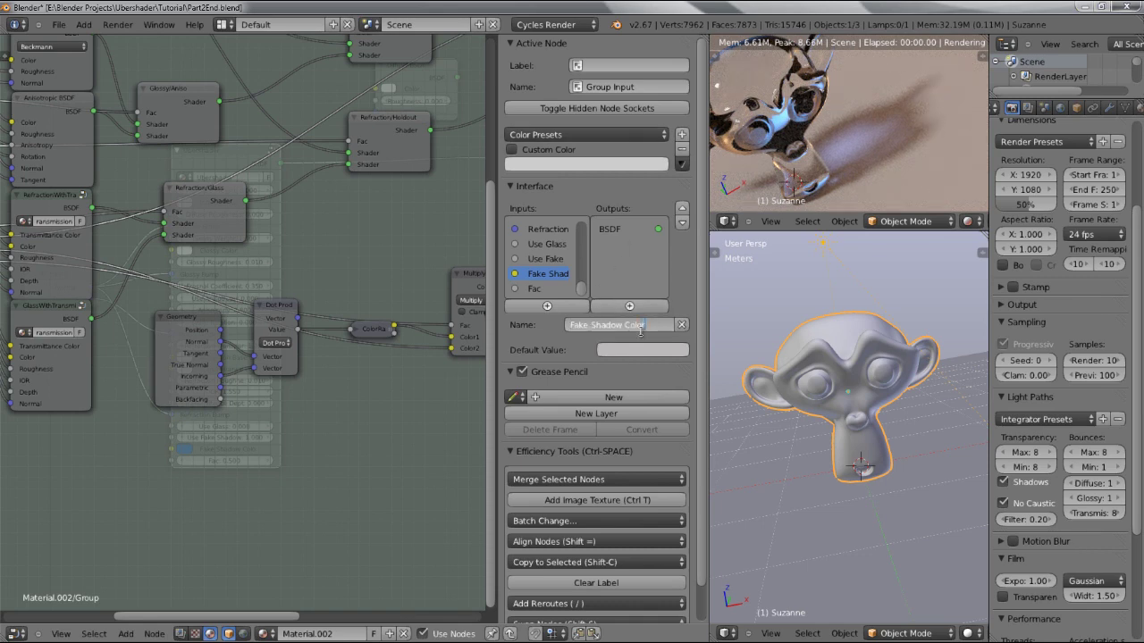
# - Rename the Fac group input as "Use Fake Caustics"
pyautogui.click(536, 289)
pyautogui.click(632, 324)
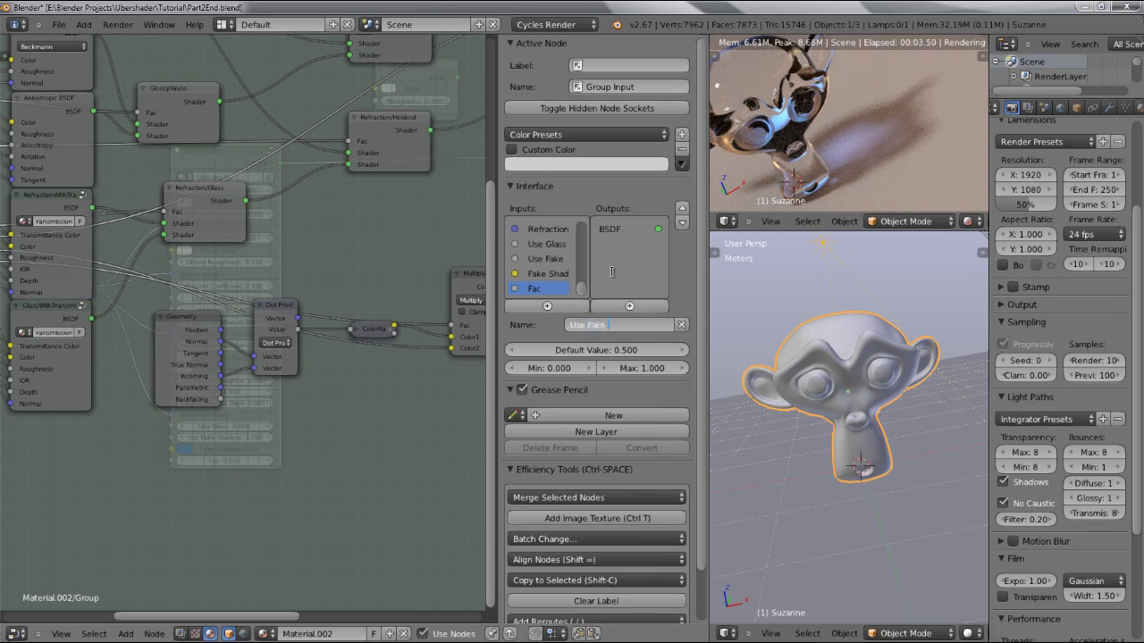
pyautogui.write('Use Fake Caustics')
pyautogui.press('Return')
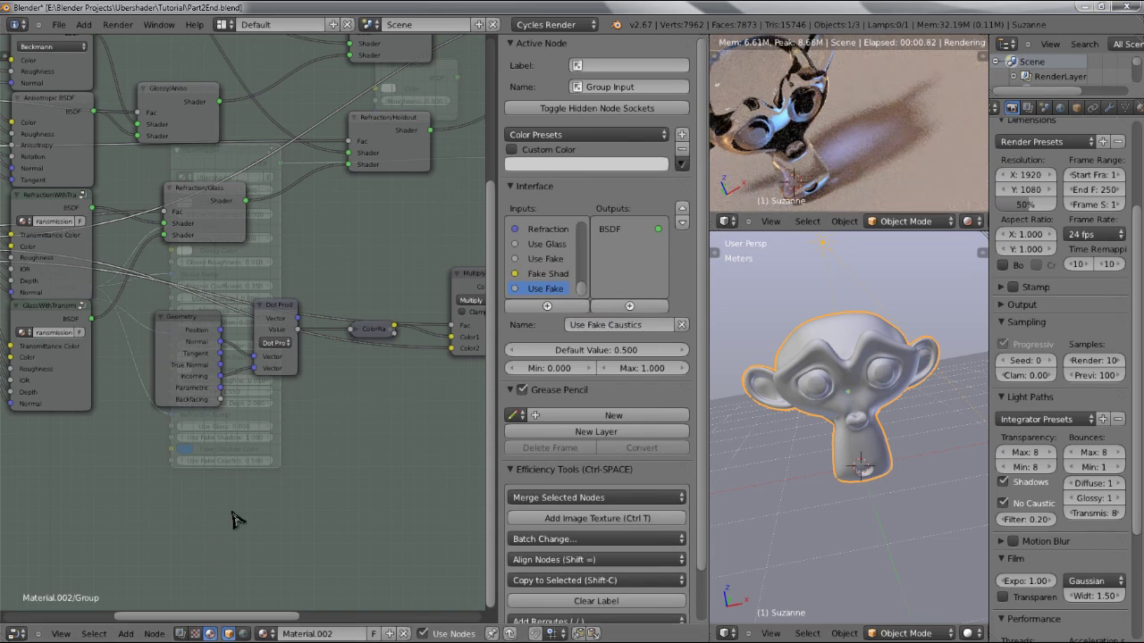
# - Try Use Fake Caustics at 0 on the Ubershader node, and reopen the group to inspect the ColorRamp and Multiply nodes
pyautogui.press('Tab')
pyautogui.click(216, 459)
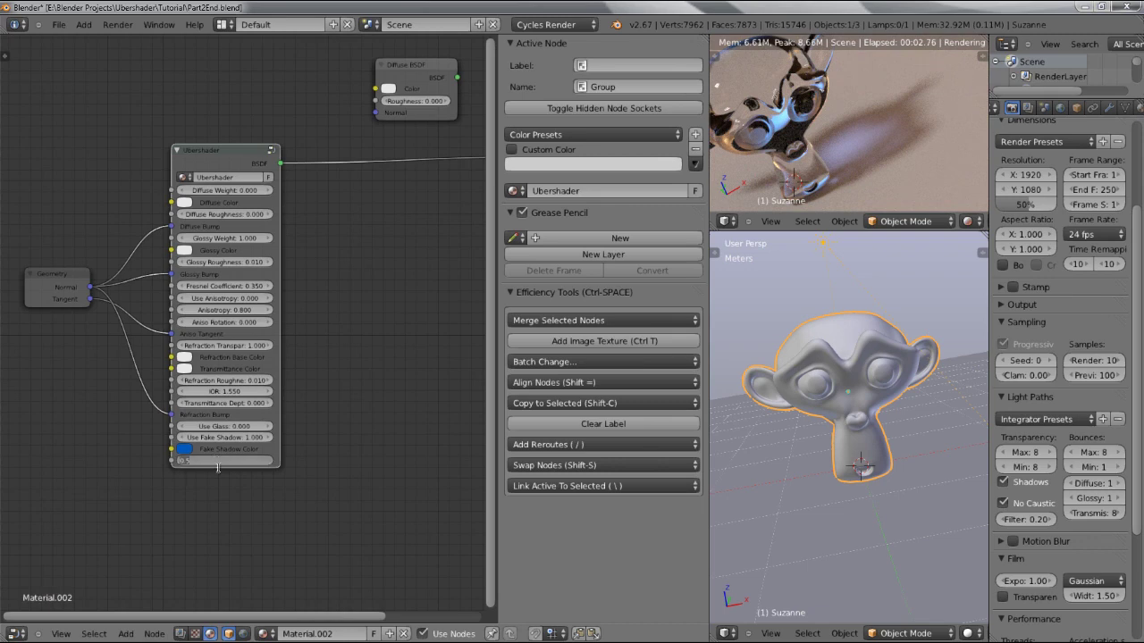
pyautogui.write('000')
pyautogui.press('Return')
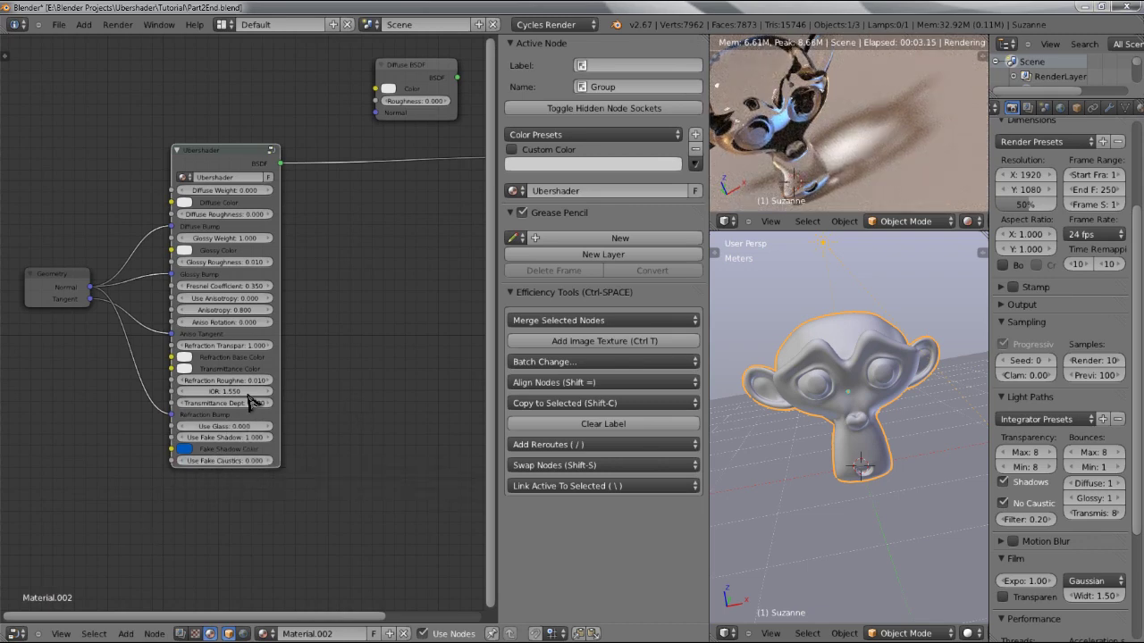
pyautogui.press('Tab')
pyautogui.keyDown('ctrl'); pyautogui.hscroll(5, 307, 331); pyautogui.keyUp('ctrl')
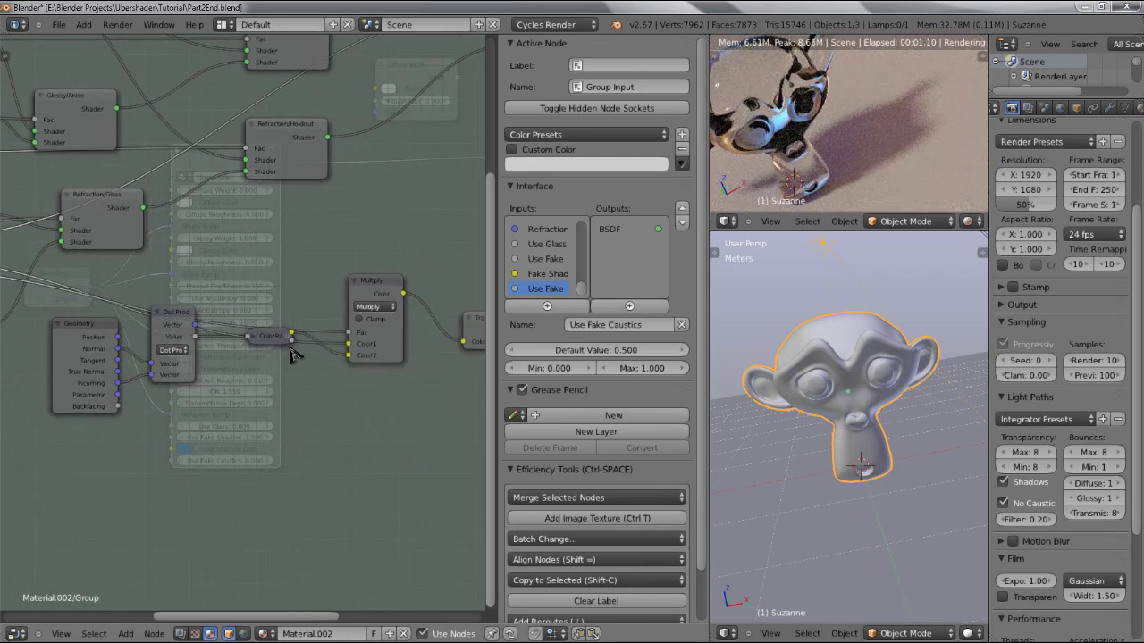
# - Leave the group and set the Ubershader node's Fake Shadow Color to a bright yellowish green at full brightness
pyautogui.press('Tab')
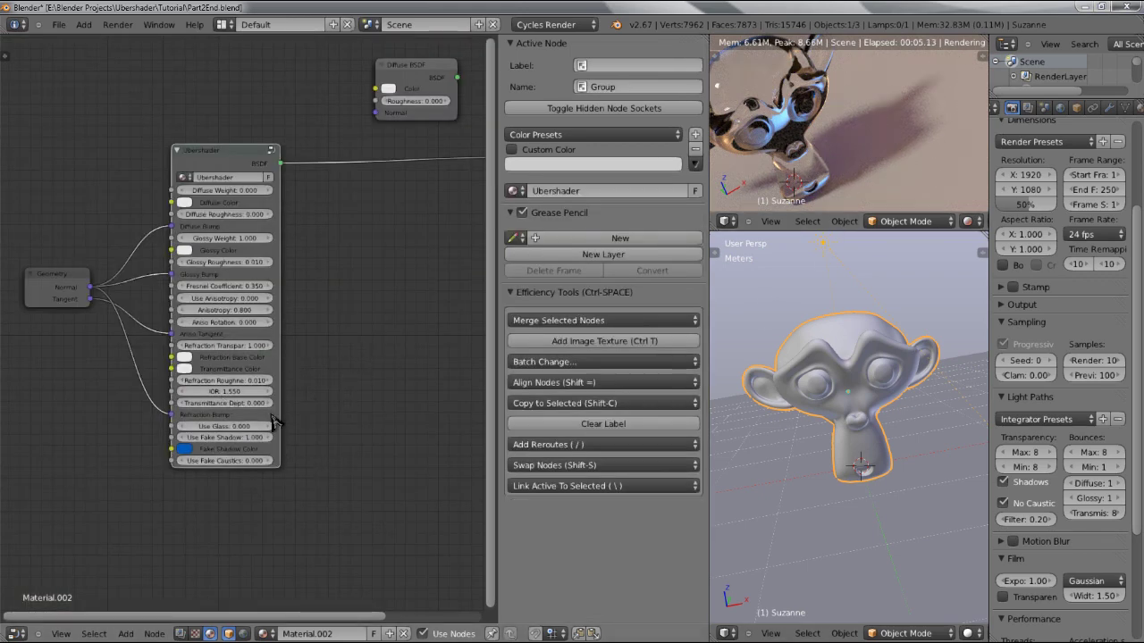
pyautogui.click(191, 452)
pyautogui.moveTo(229, 320); pyautogui.dragTo(183, 322)
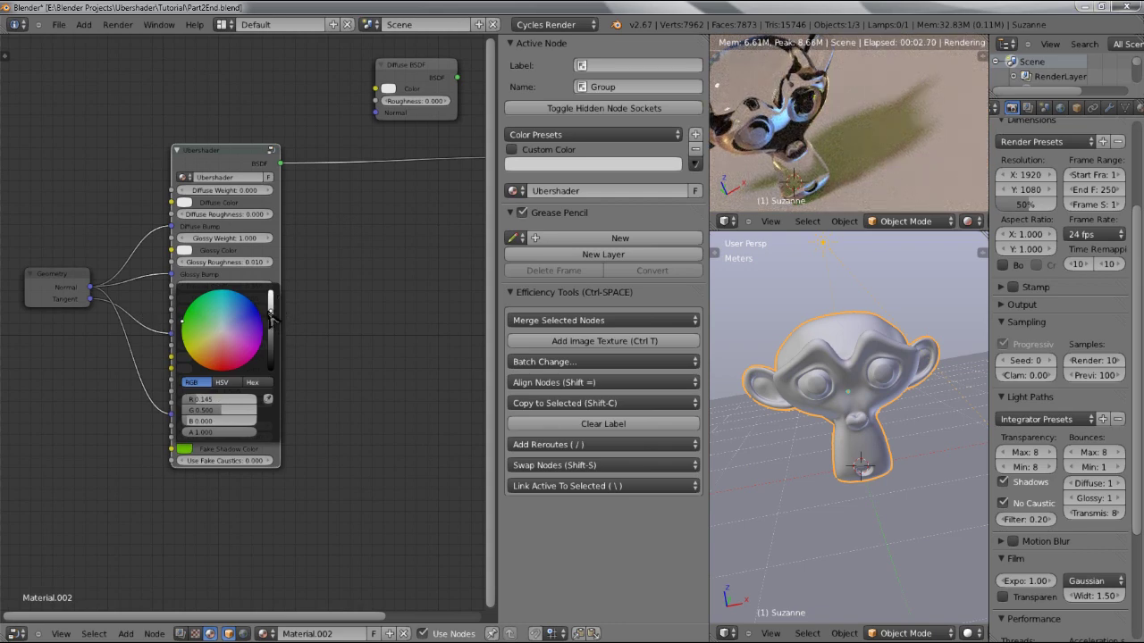
pyautogui.moveTo(272, 318); pyautogui.dragTo(271, 286)
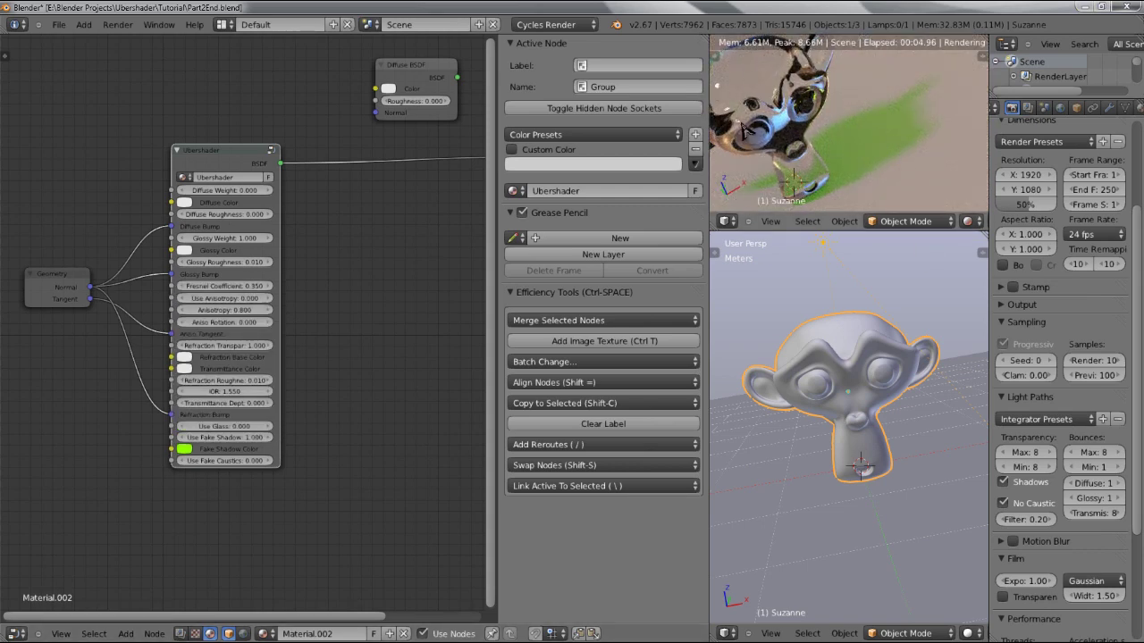
# - Set the Ubershader node's Use Fake Caustics value to 0.6
pyautogui.click(217, 460)
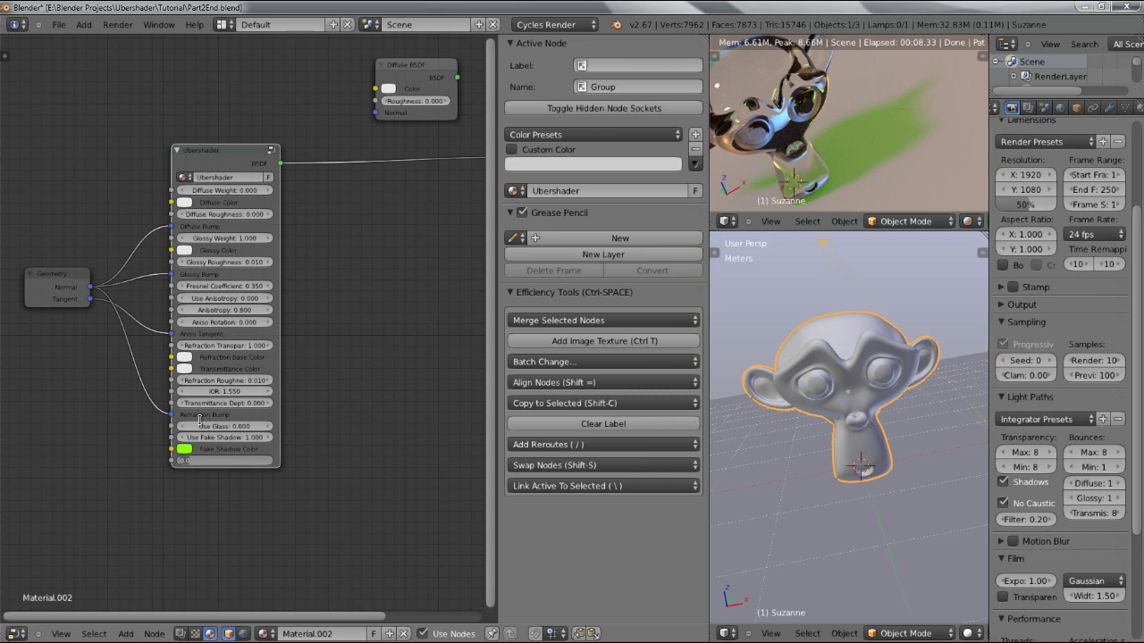
pyautogui.write('.6')
pyautogui.press('Return')
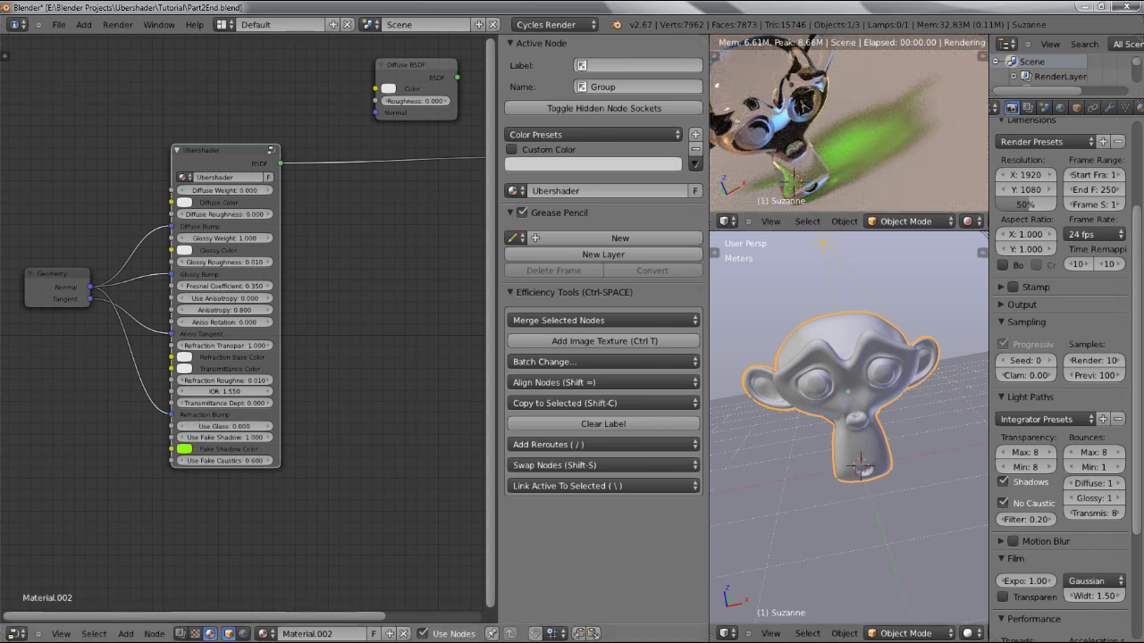
# - Set the Ubershader node's Refraction Base Color to light green and view the rendered monkey from a lower angle
pyautogui.click(183, 360)
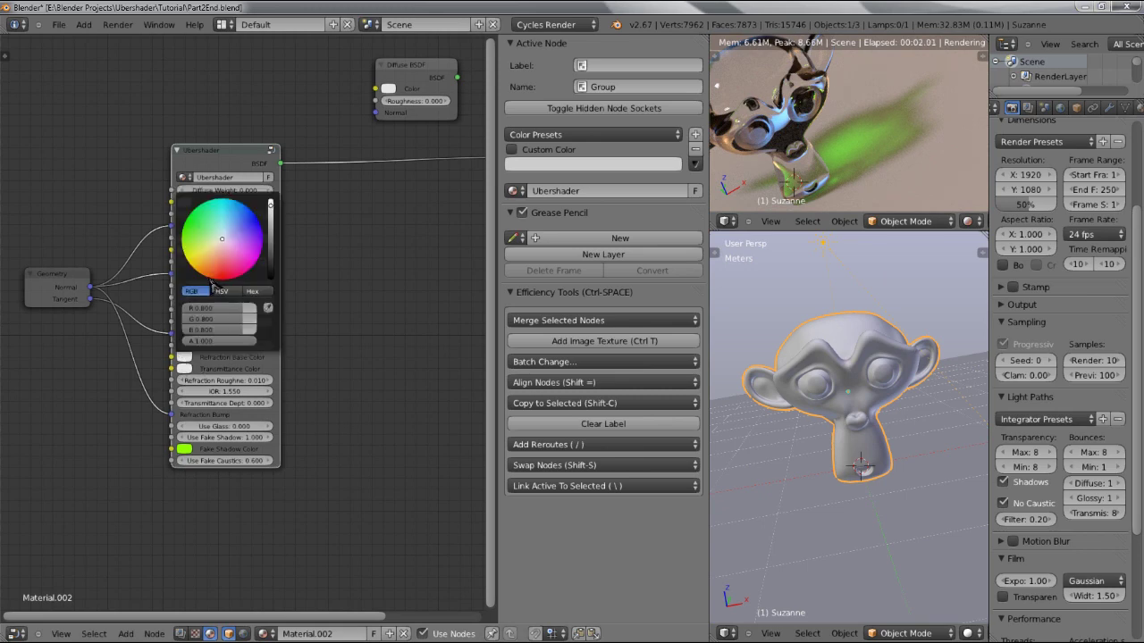
pyautogui.click(198, 228)
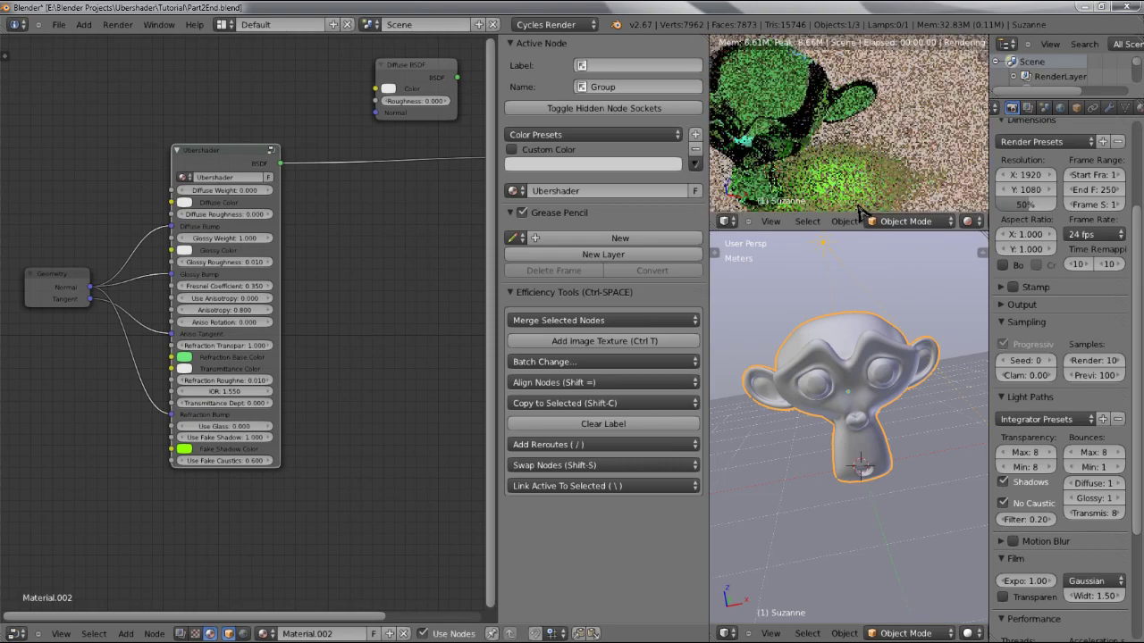
pyautogui.moveTo(860, 213); pyautogui.dragTo(782, 189, button='middle')
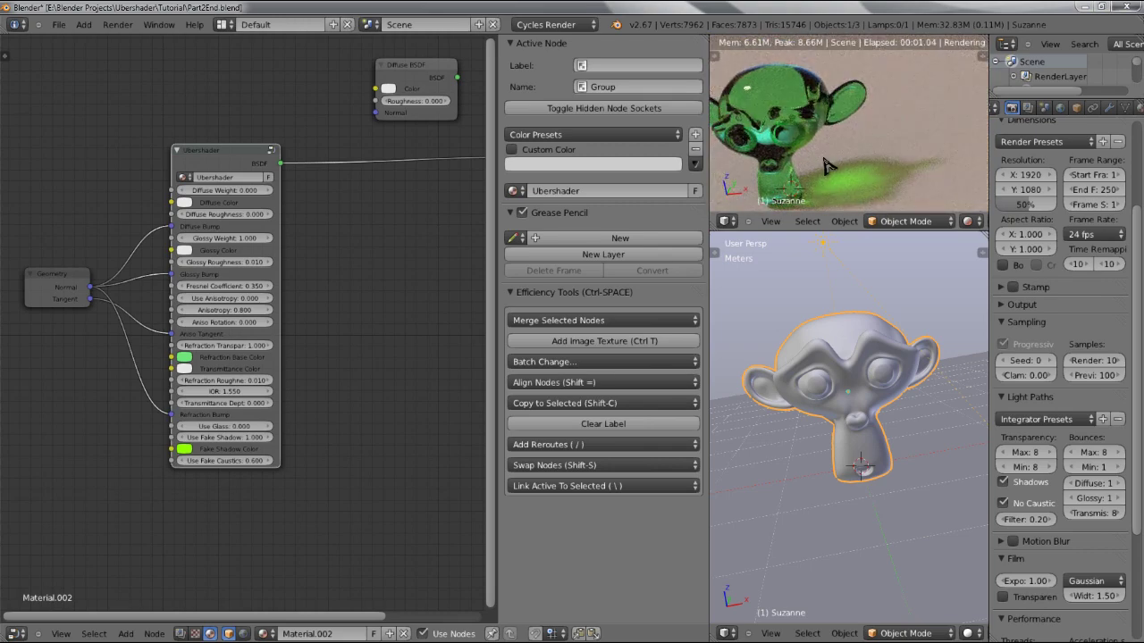
pyautogui.press('KP_1')
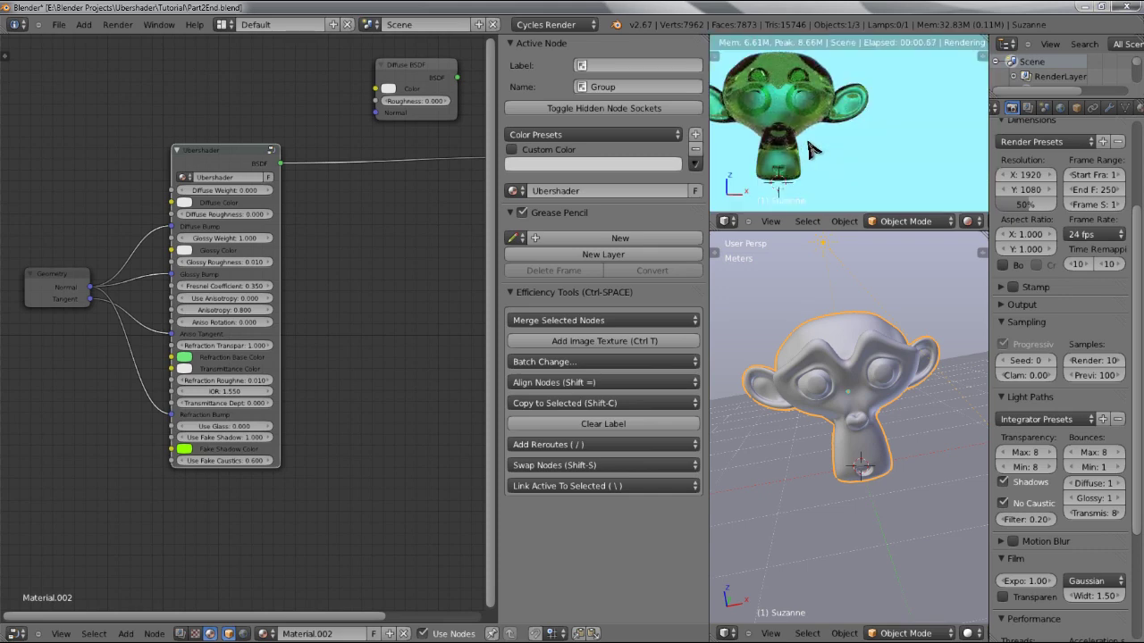
pyautogui.moveTo(809, 152); pyautogui.dragTo(809, 174, button='middle')
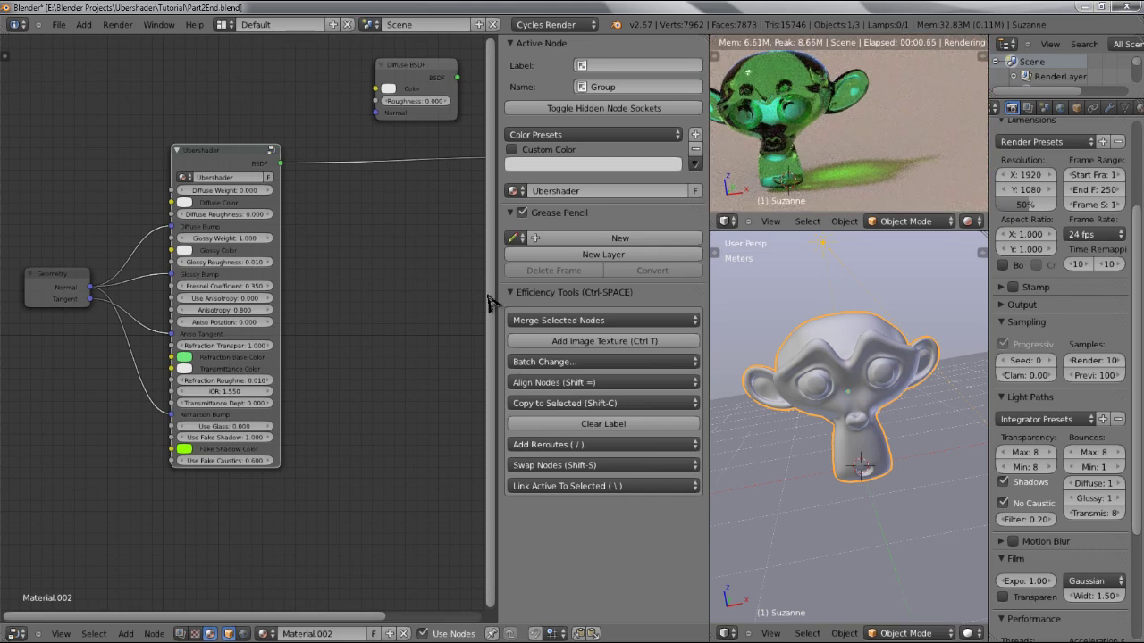
# - Open the Ubershader group and collapse the Geometry, Dot Product and Multiply nodes of the fake caustics setup
pyautogui.press('Tab')
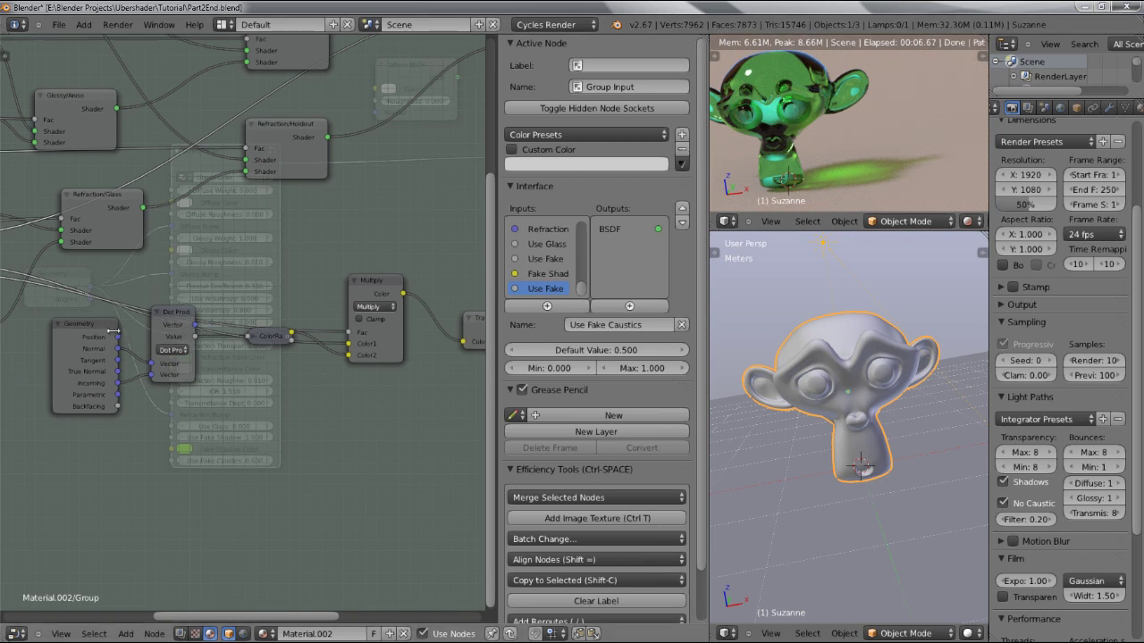
pyautogui.click(89, 344)
pyautogui.press('h')
pyautogui.keyDown('shift'); pyautogui.click(166, 319); pyautogui.keyUp('shift')
pyautogui.press('h')
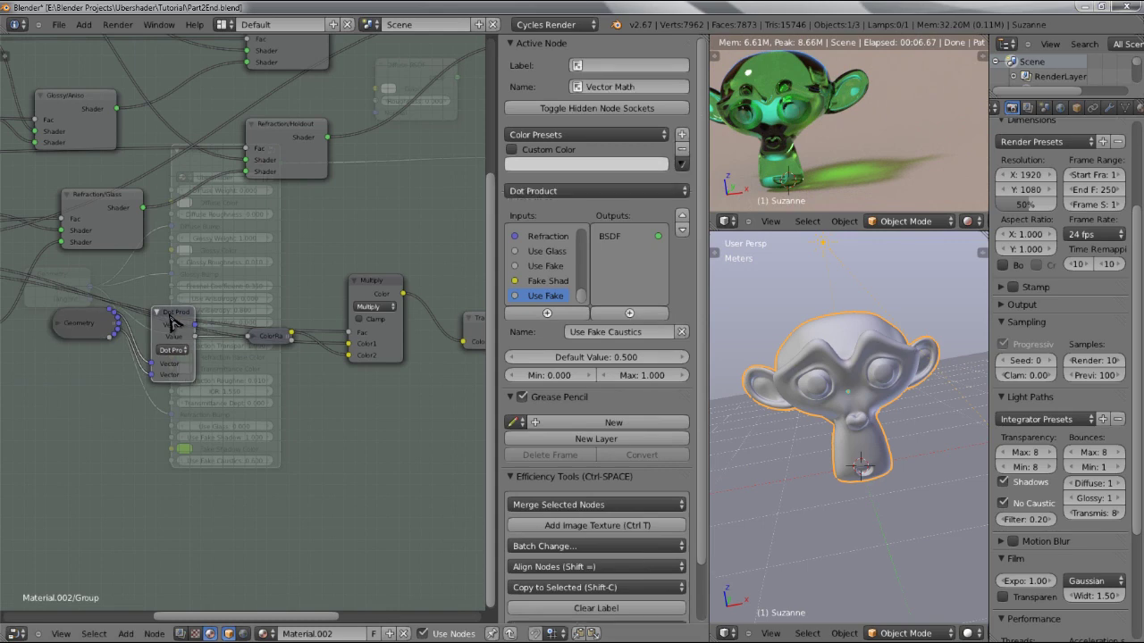
pyautogui.click(353, 295)
pyautogui.press('h')
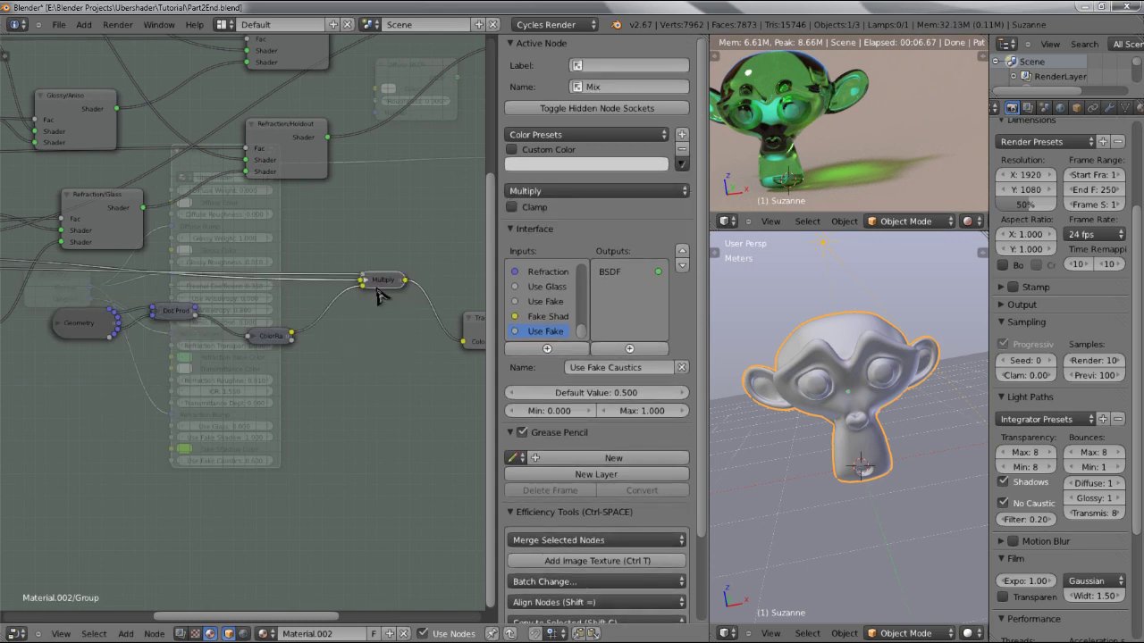
# - Add an Emission shader node directly below the GlassWithTransmission node inside the group
pyautogui.moveTo(382, 299); pyautogui.dragTo(204, 310, button='middle')
pyautogui.scroll(-3, 203, 310)
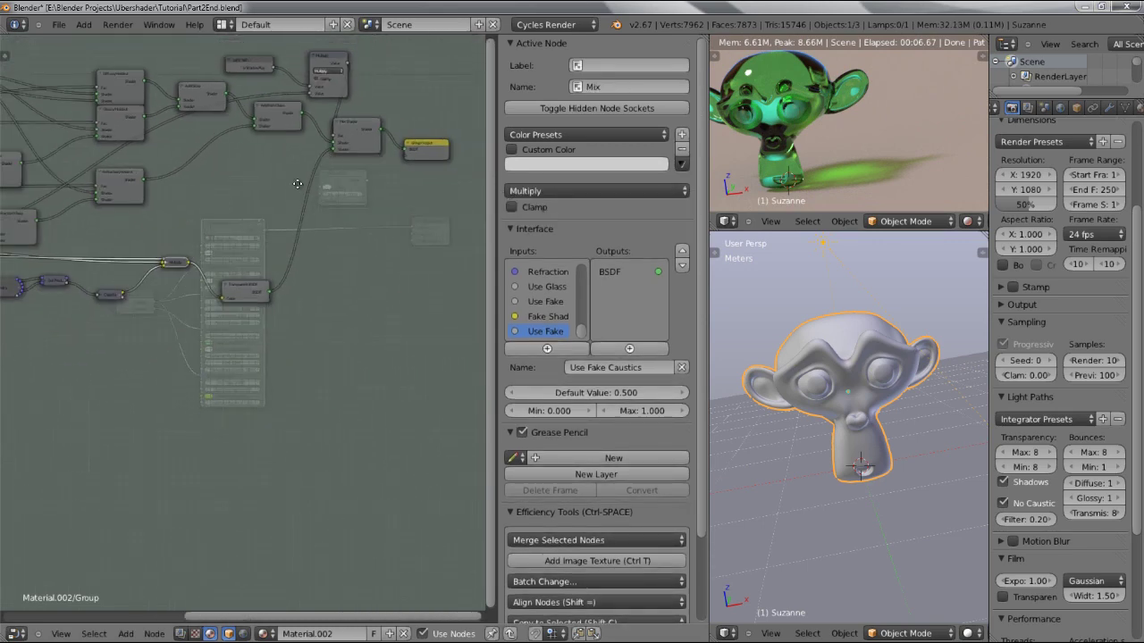
pyautogui.scroll(-1, 28, 300)
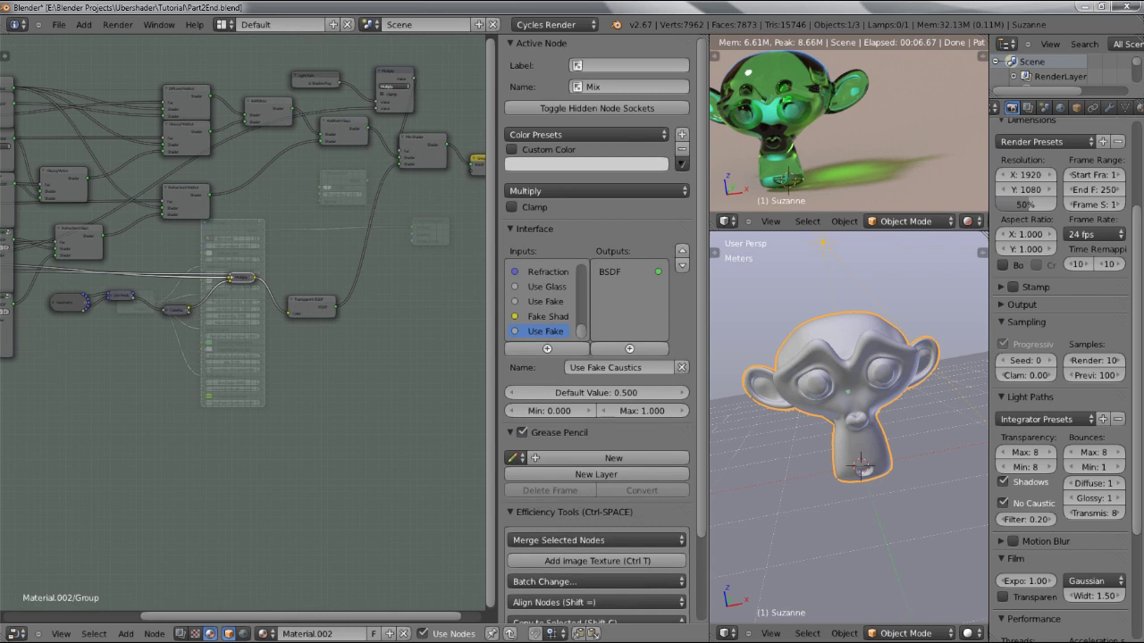
pyautogui.moveTo(98, 333); pyautogui.dragTo(301, 301, button='middle')
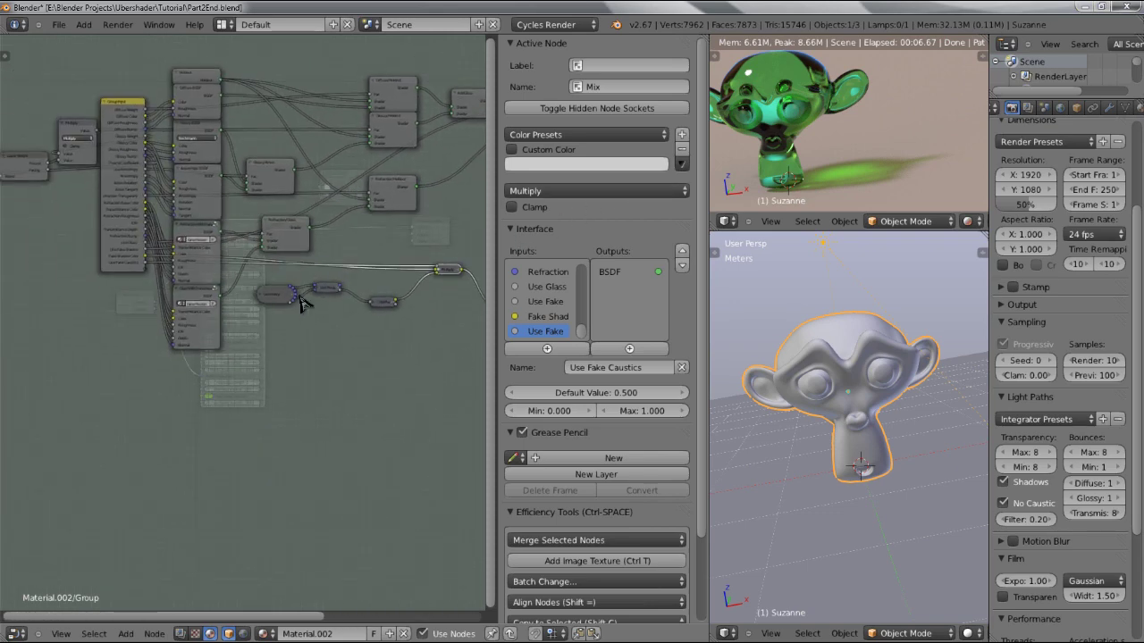
pyautogui.scroll(2, 256, 353)
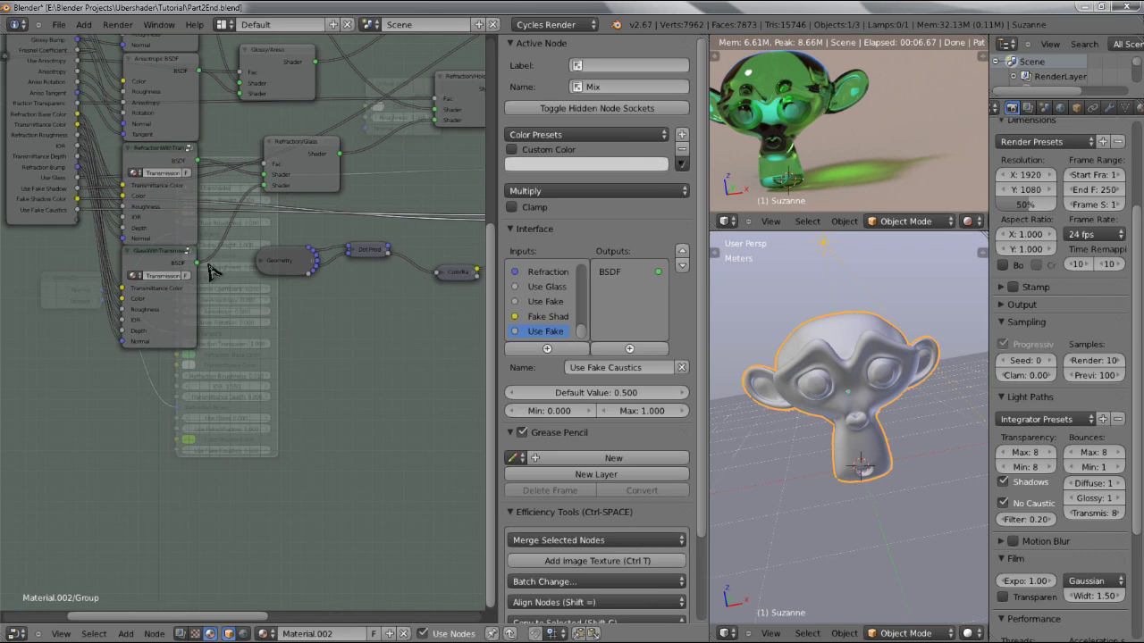
pyautogui.click(153, 270)
pyautogui.hotkey('shift', 'a')
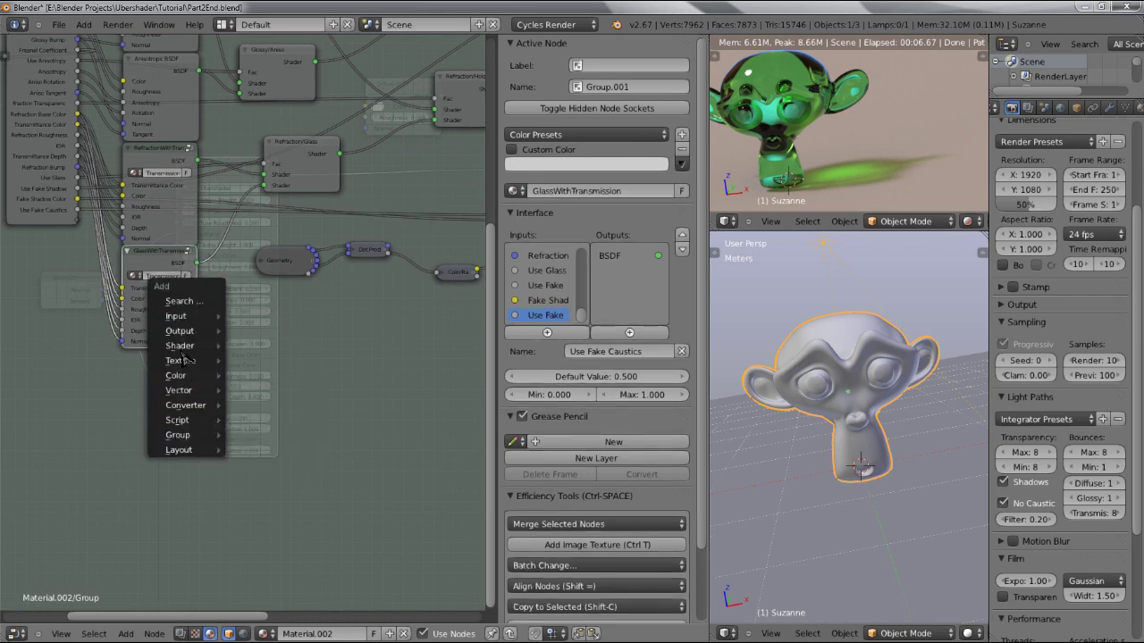
pyautogui.moveTo(185, 350)
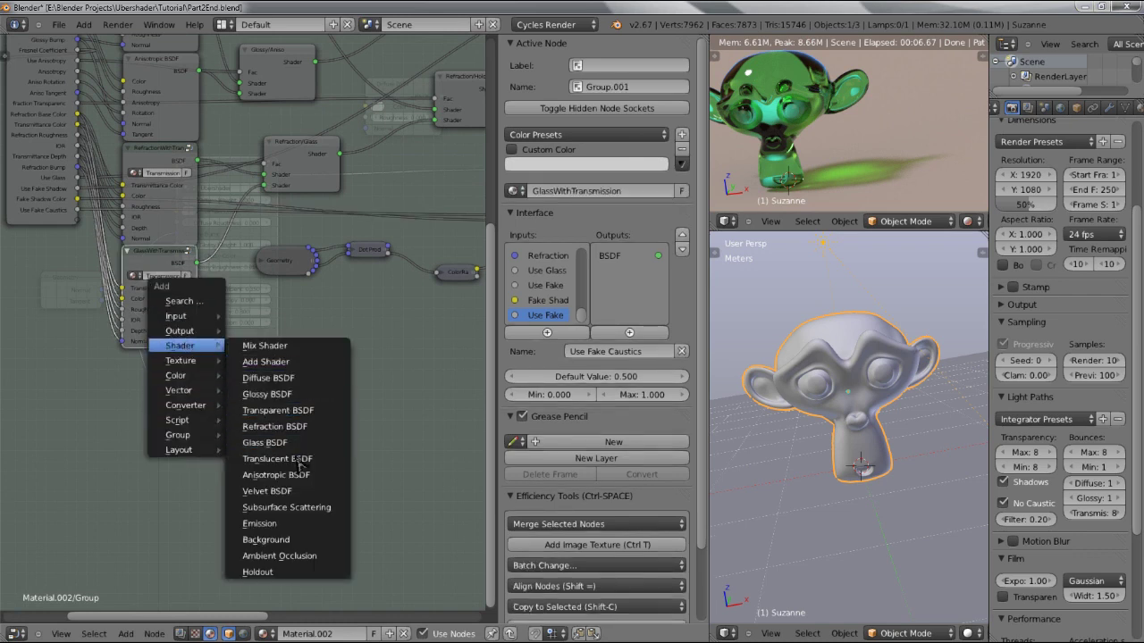
pyautogui.click(295, 524)
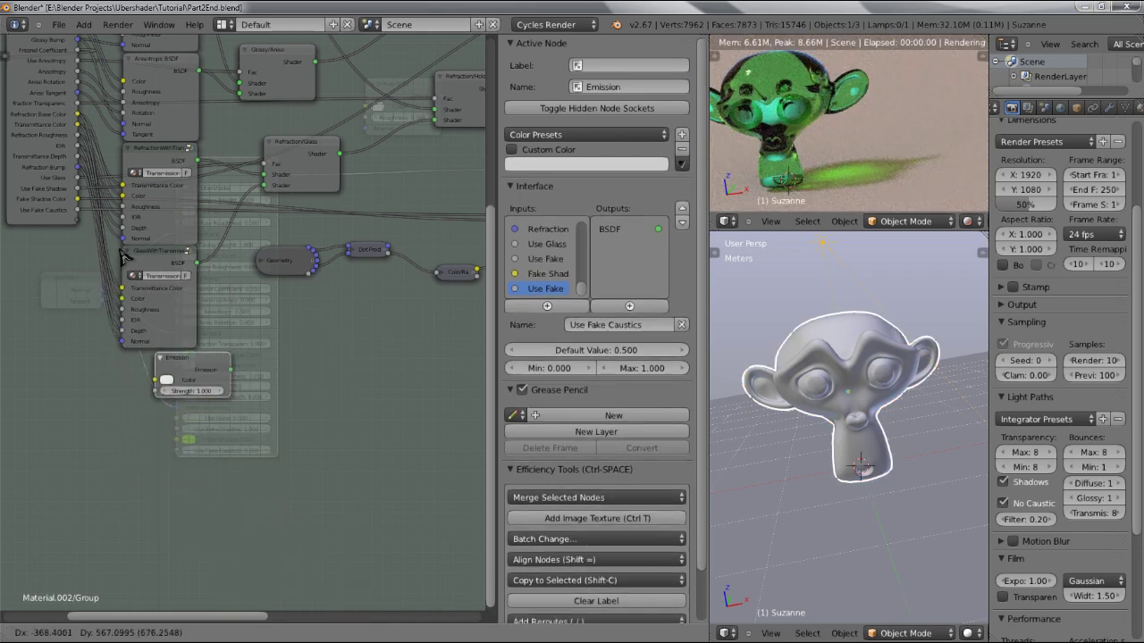
pyautogui.click(103, 273)
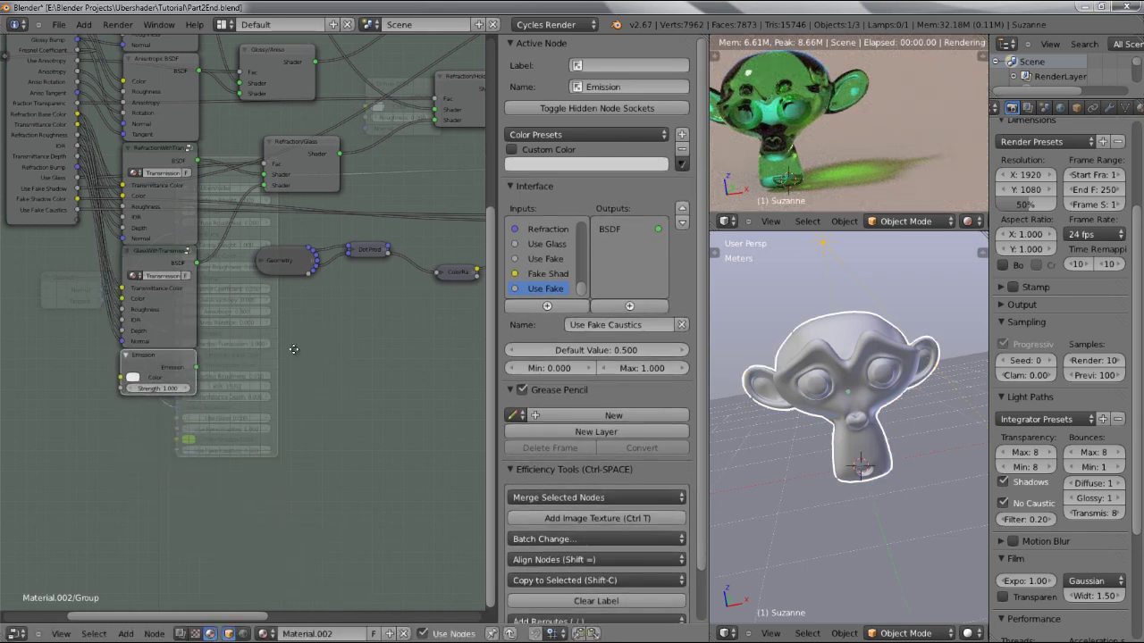
# - Move the Group Output node away from the final Mix Shader and insert another Mix Shader on the link between them
pyautogui.keyDown('ctrl'); pyautogui.hscroll(5, 269, 268); pyautogui.keyUp('ctrl')
pyautogui.scroll(-2, 521, 229)
pyautogui.keyDown('ctrl'); pyautogui.hscroll(5, 459, 224); pyautogui.keyUp('ctrl')
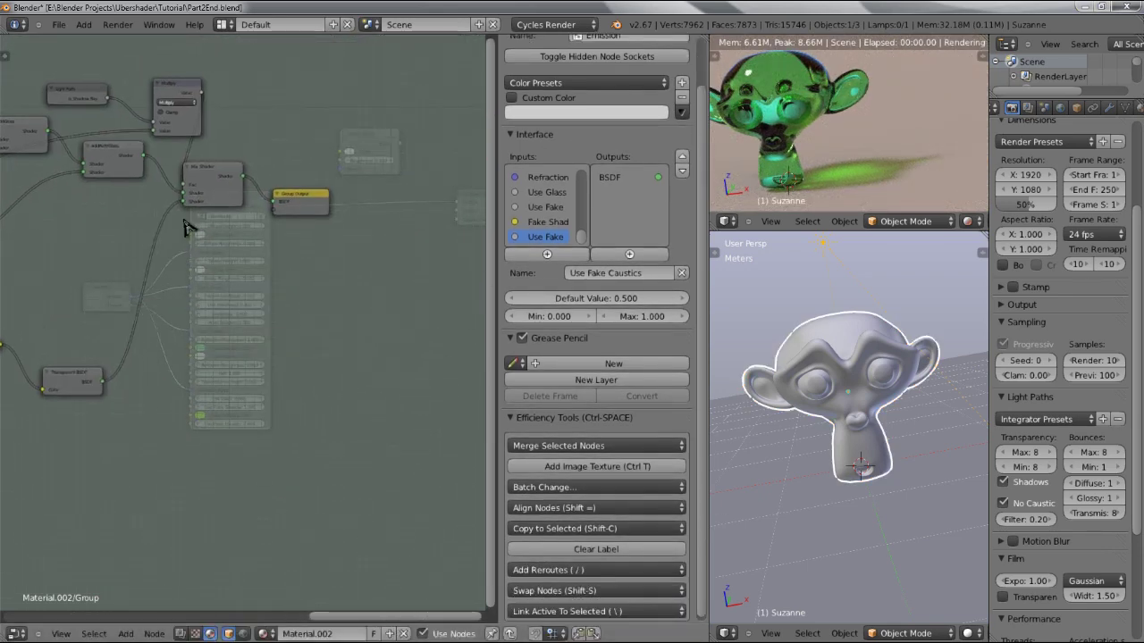
pyautogui.moveTo(295, 204); pyautogui.dragTo(401, 204)
pyautogui.hotkey('shift', 'a')
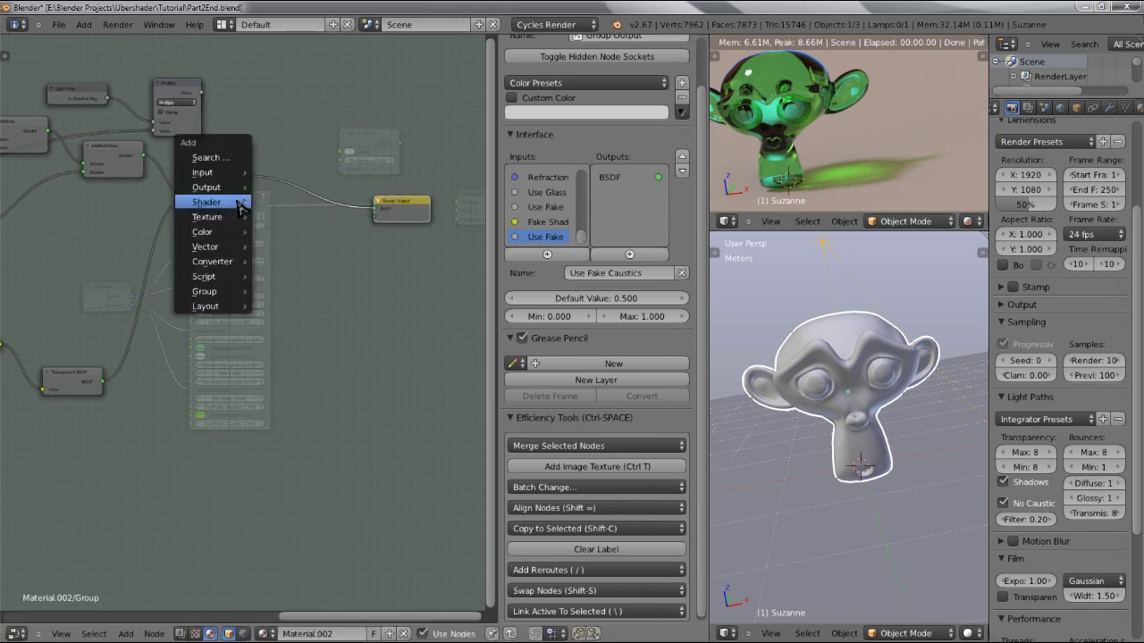
pyautogui.moveTo(223, 202)
pyautogui.click(272, 203)
pyautogui.click(321, 183)
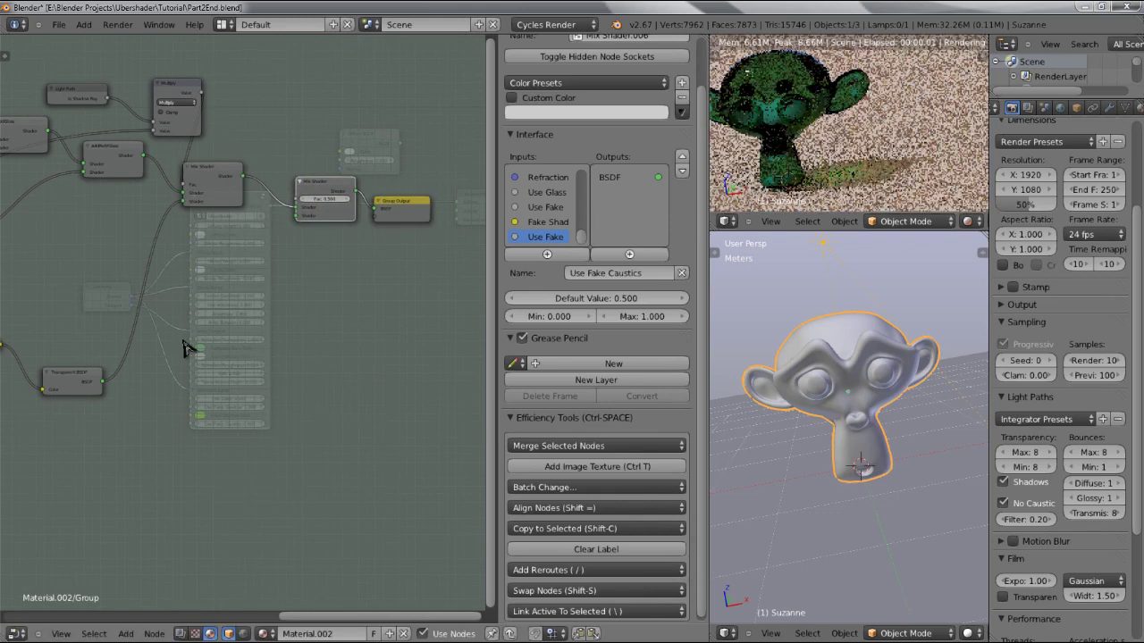
# - Connect the Emission node's output to the new Mix Shader's second shader input and settle that Mix Shader before the Group Output
pyautogui.moveTo(308, 354); pyautogui.dragTo(326, 344, button='middle')
pyautogui.scroll(-5, 123, 293)
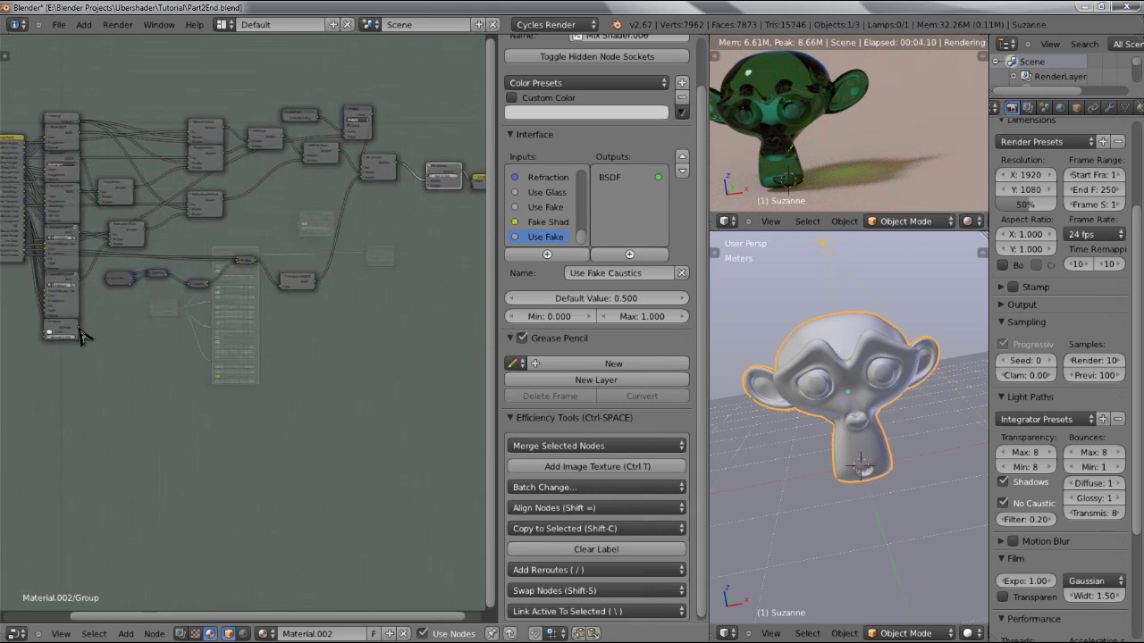
pyautogui.press('g')
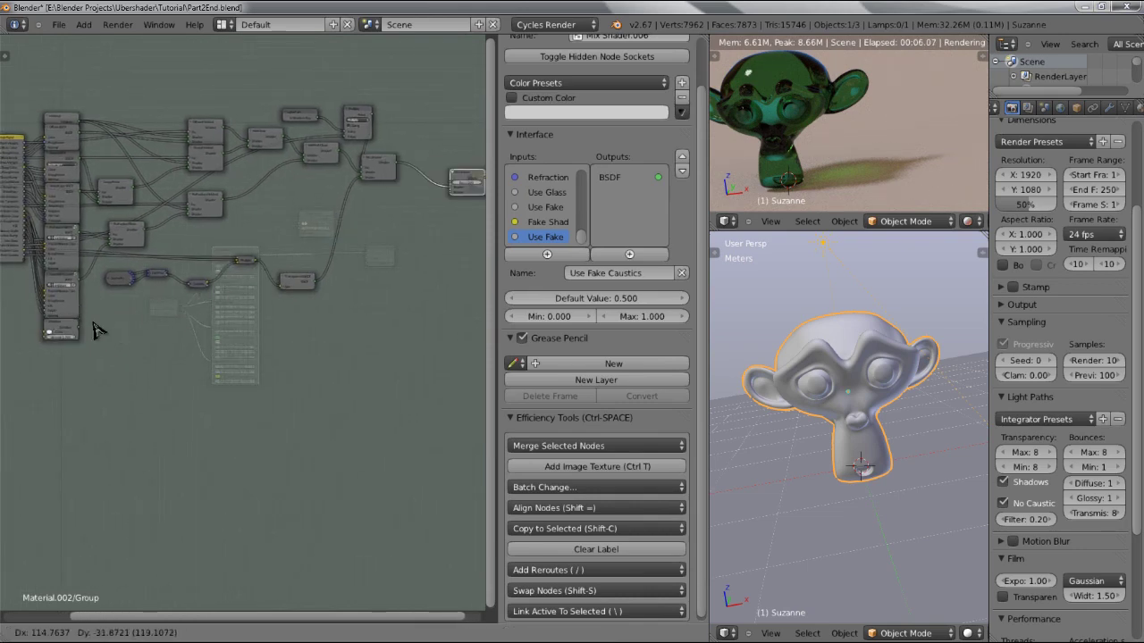
pyautogui.click(64, 353)
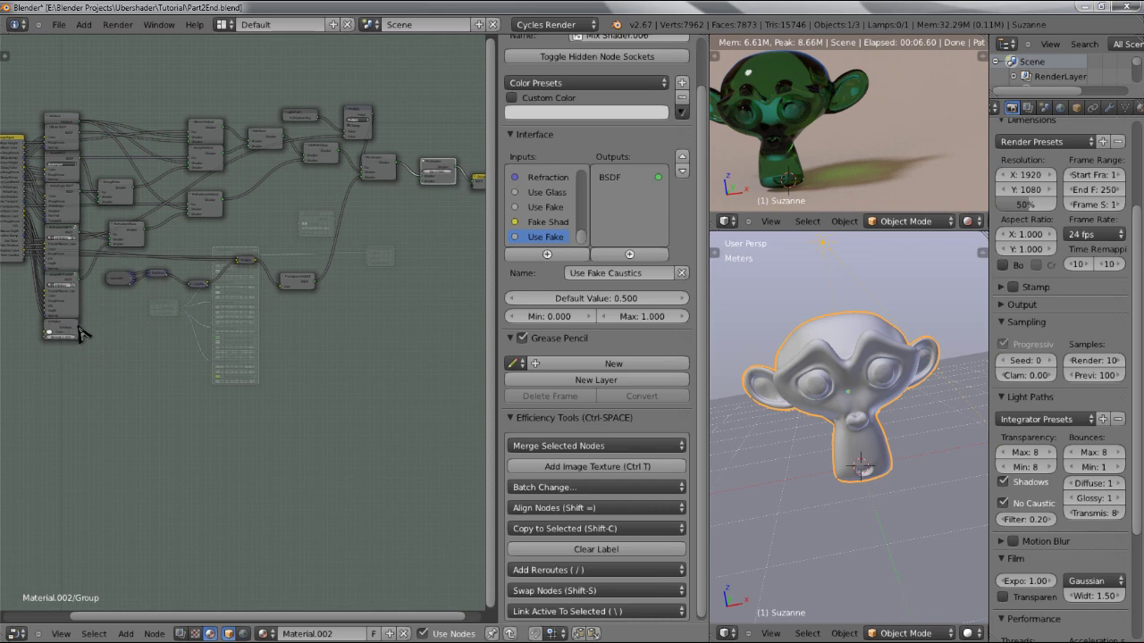
pyautogui.moveTo(78, 328); pyautogui.dragTo(423, 178)
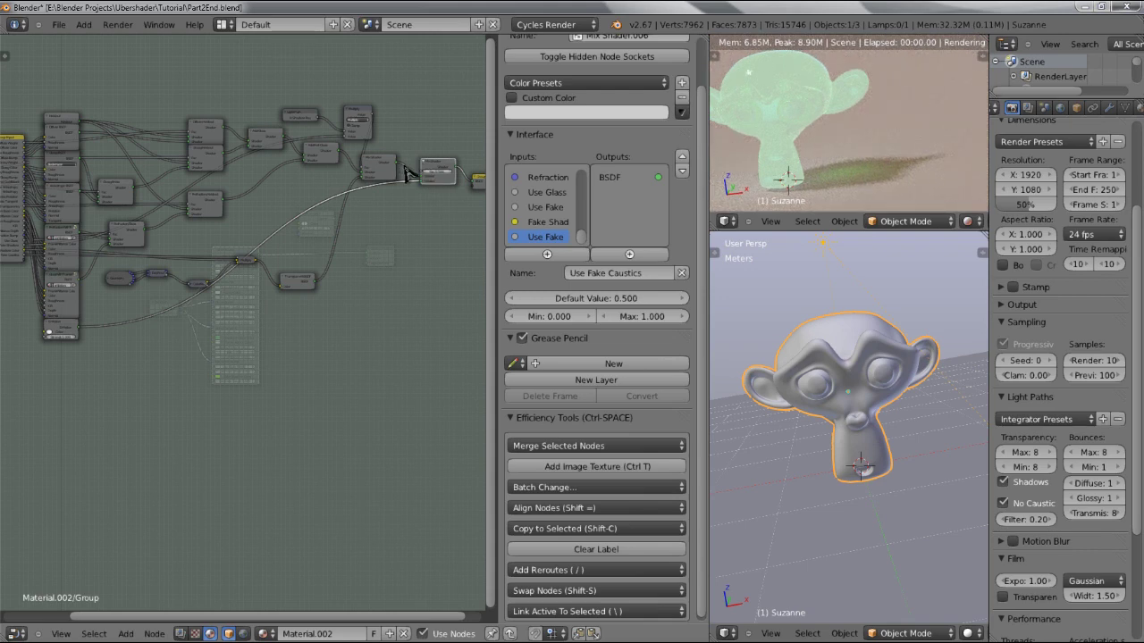
pyautogui.press('g')
pyautogui.click(411, 190)
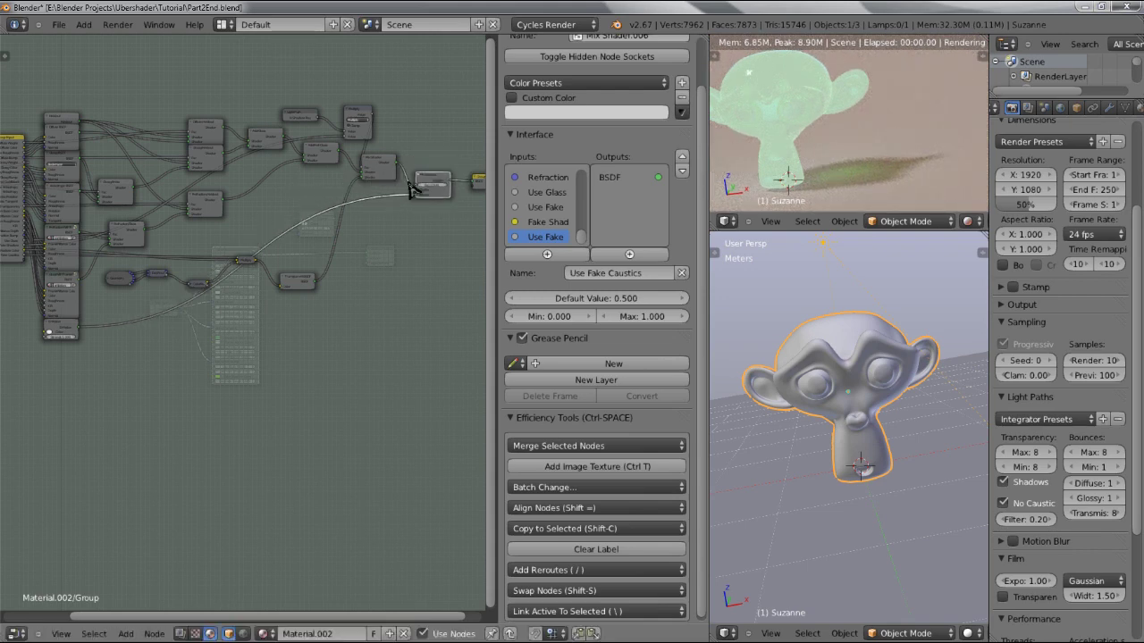
pyautogui.press('g')
pyautogui.click(433, 162)
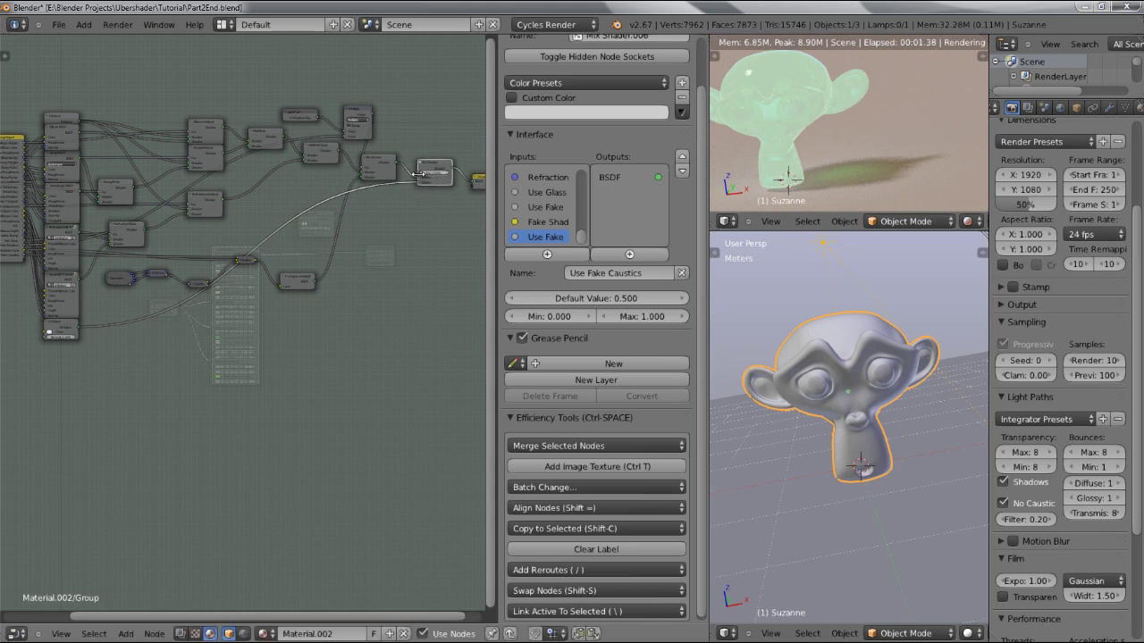
# - Expose the new Mix Shader's Fac as a group input and rename it Use Emission
pyautogui.moveTo(420, 177); pyautogui.dragTo(27, 264)
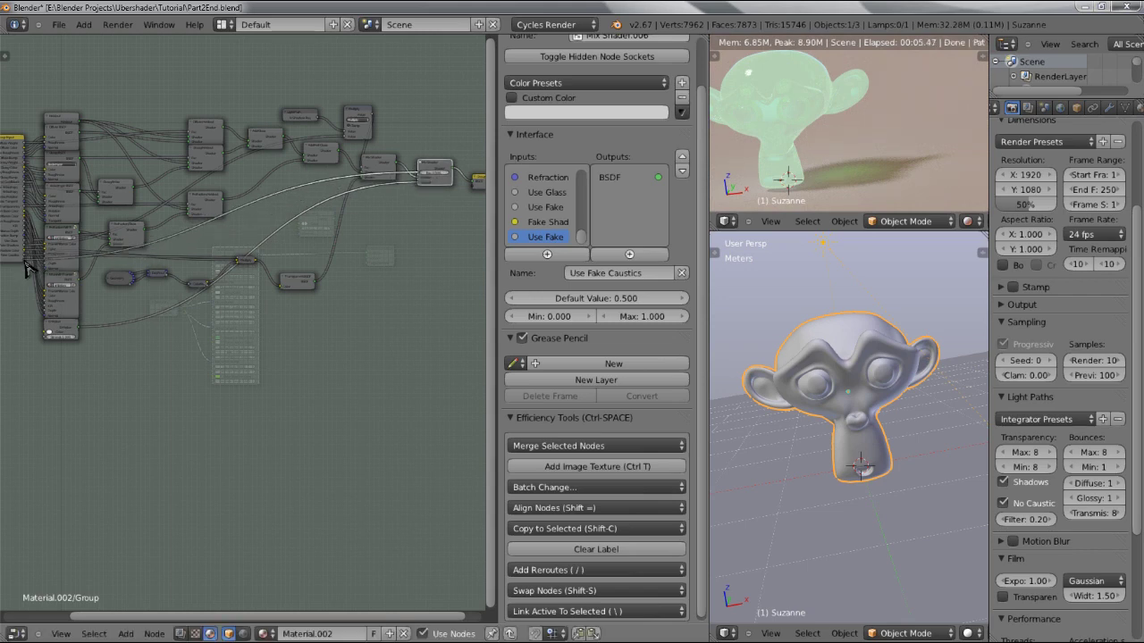
pyautogui.scroll(-1, 535, 235)
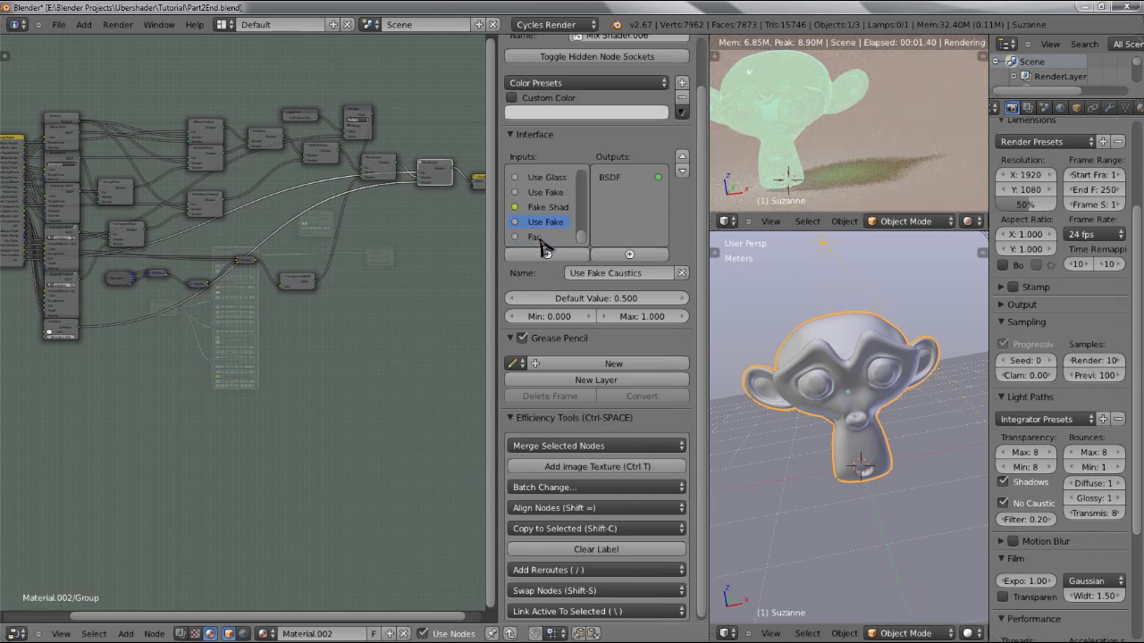
pyautogui.click(534, 236)
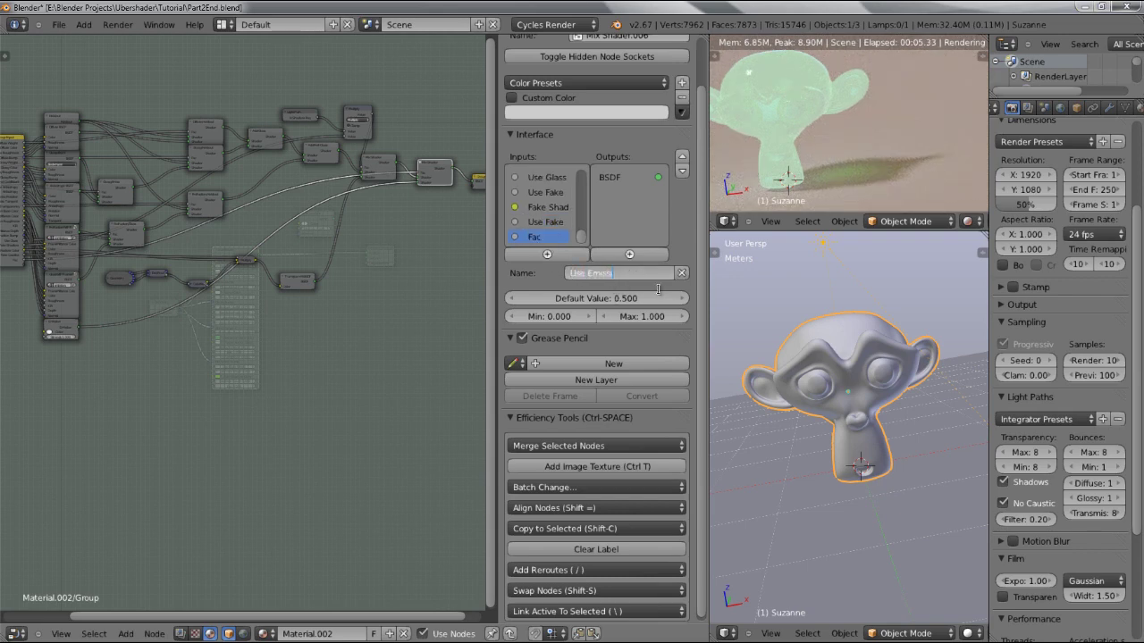
pyautogui.press('Return')
# - Expose the Emission node's Color and Strength as new inputs on the Group Input node
pyautogui.moveTo(108, 258); pyautogui.dragTo(162, 239, button='middle')
pyautogui.scroll(4, 102, 314)
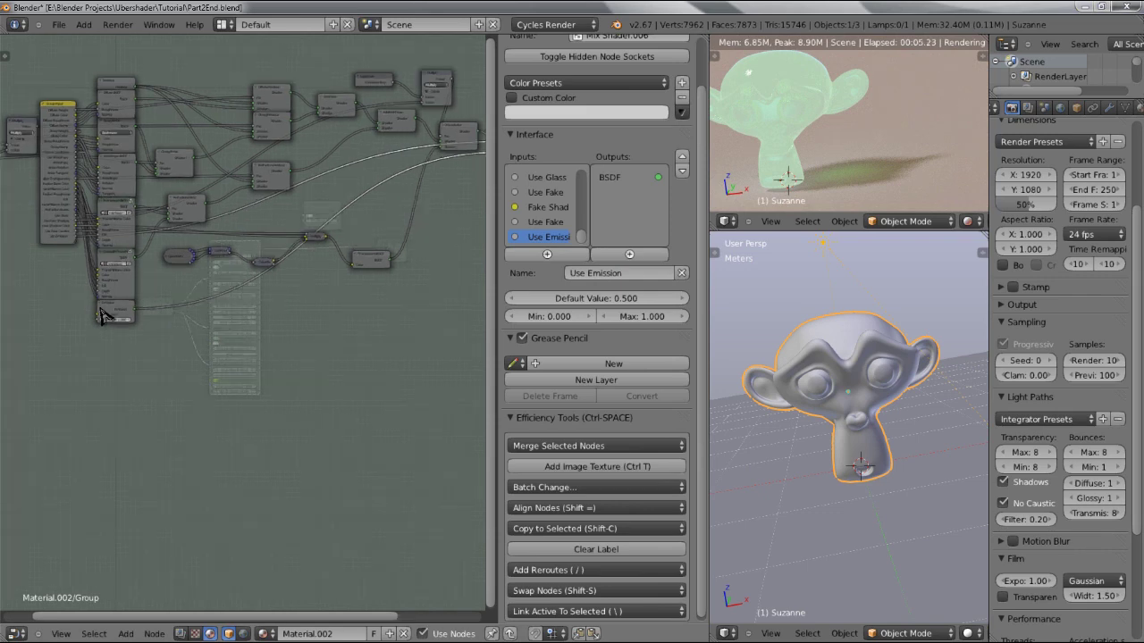
pyautogui.scroll(2, 102, 333)
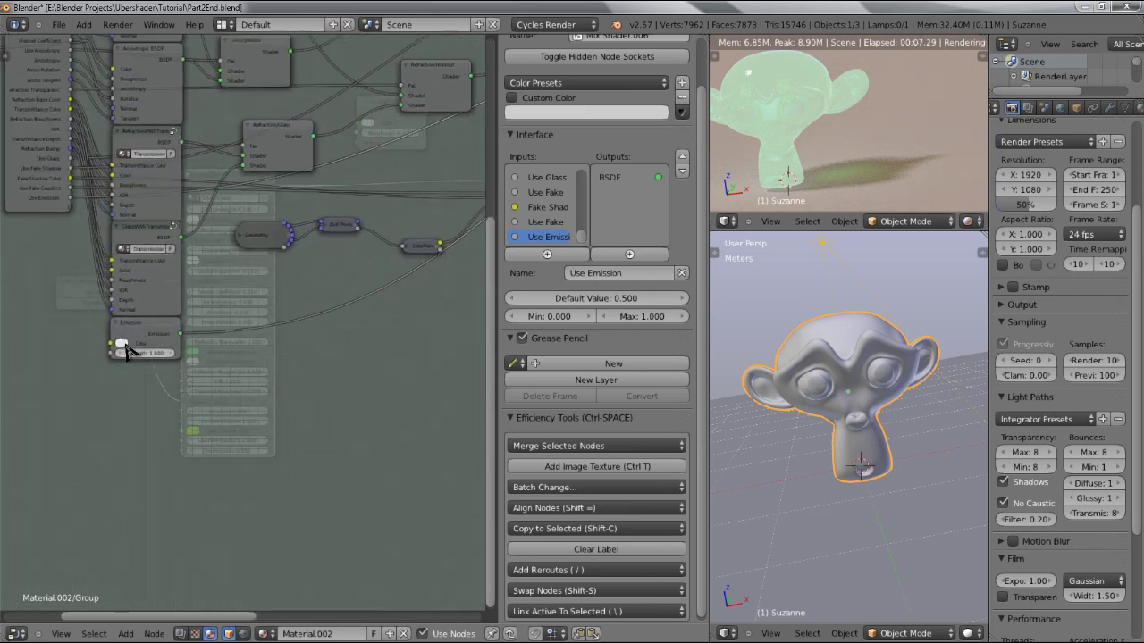
pyautogui.moveTo(109, 343); pyautogui.dragTo(66, 197)
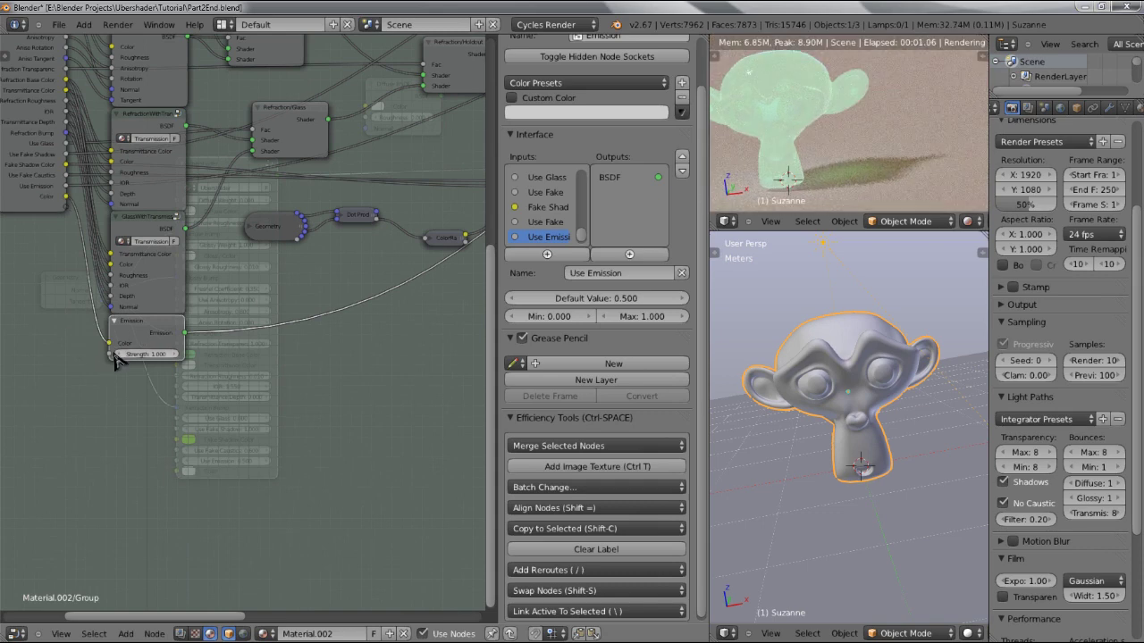
pyautogui.moveTo(109, 354); pyautogui.dragTo(67, 207)
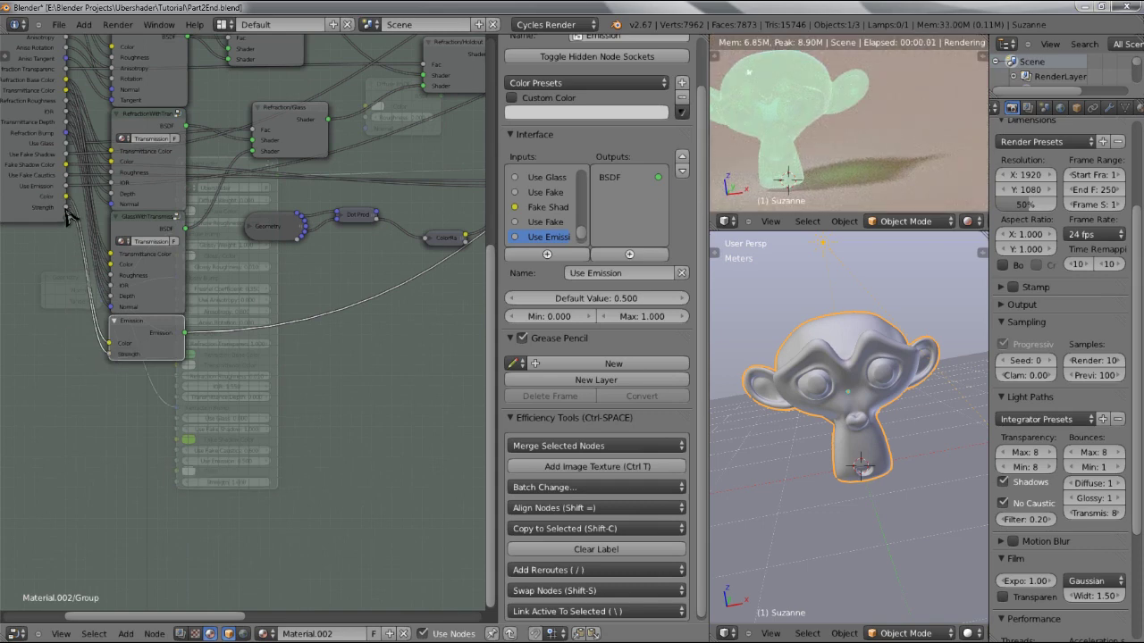
# - Rename the exposed Color group input as Emission Color
pyautogui.scroll(-2, 554, 220)
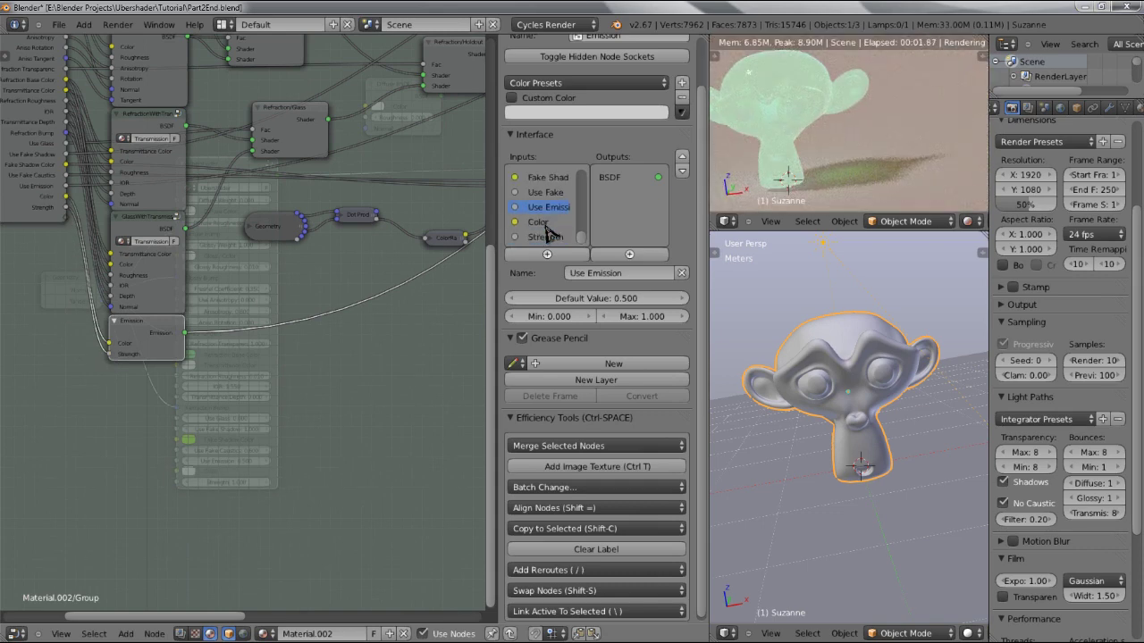
pyautogui.click(541, 222)
pyautogui.click(605, 268)
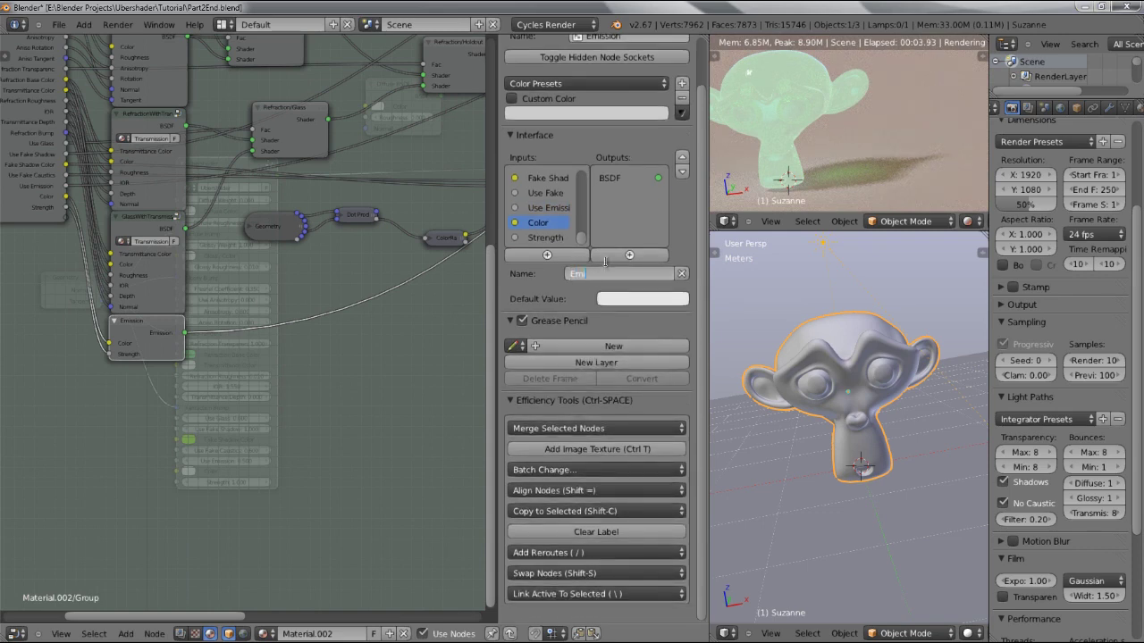
pyautogui.write('Emission Color')
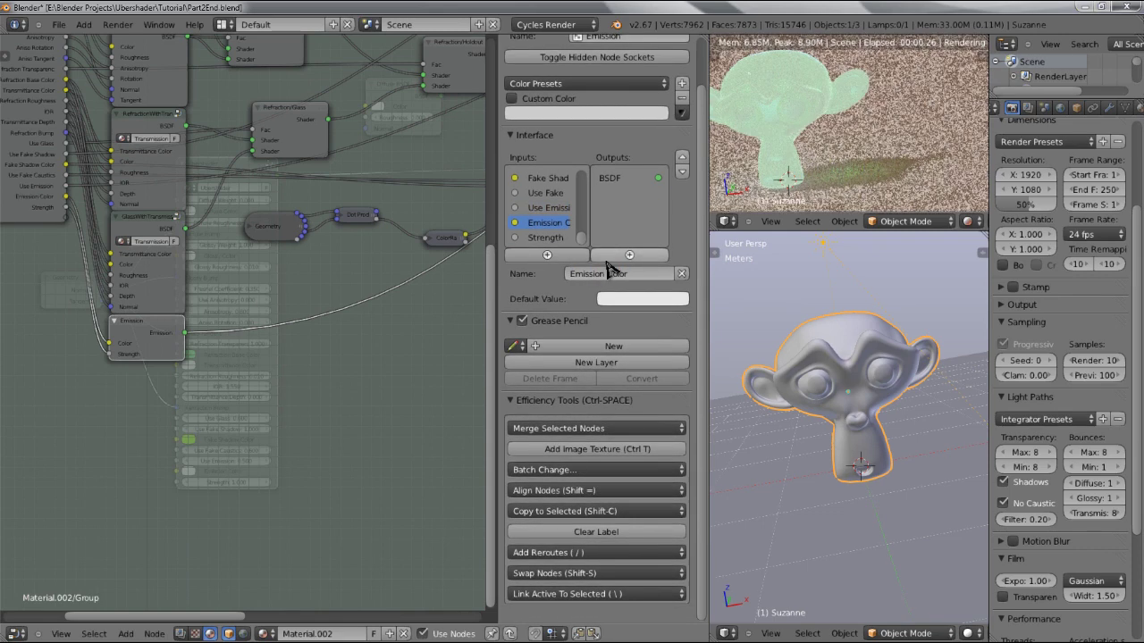
pyautogui.press('Return')
# - Rename the exposed Strength group input as Emission Strength
pyautogui.click(534, 236)
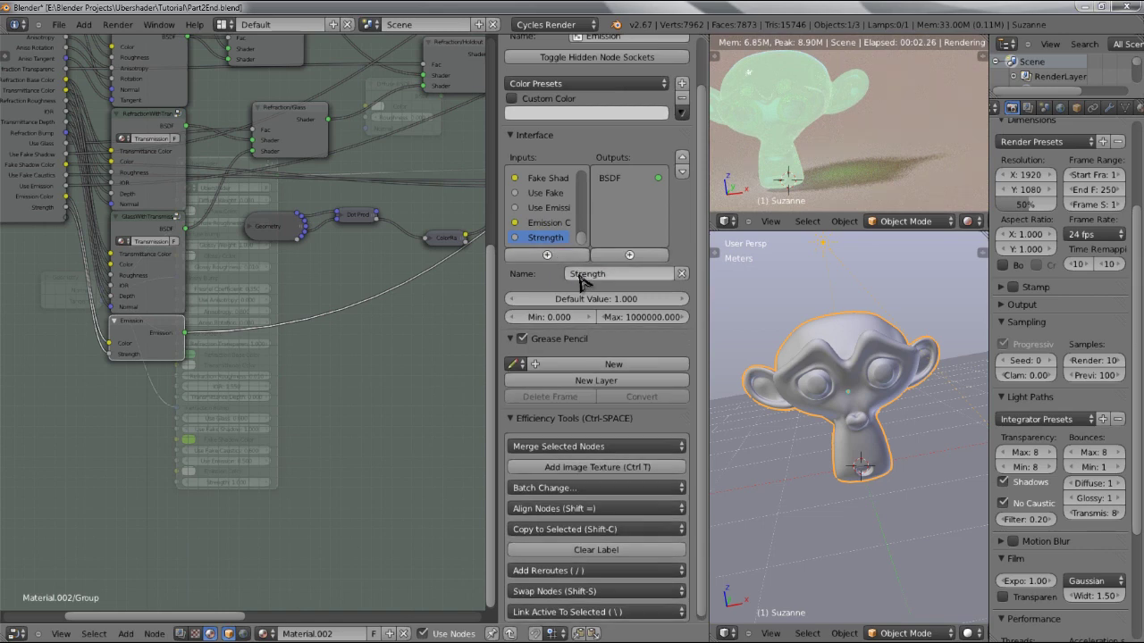
pyautogui.click(576, 273)
pyautogui.press('Escape')
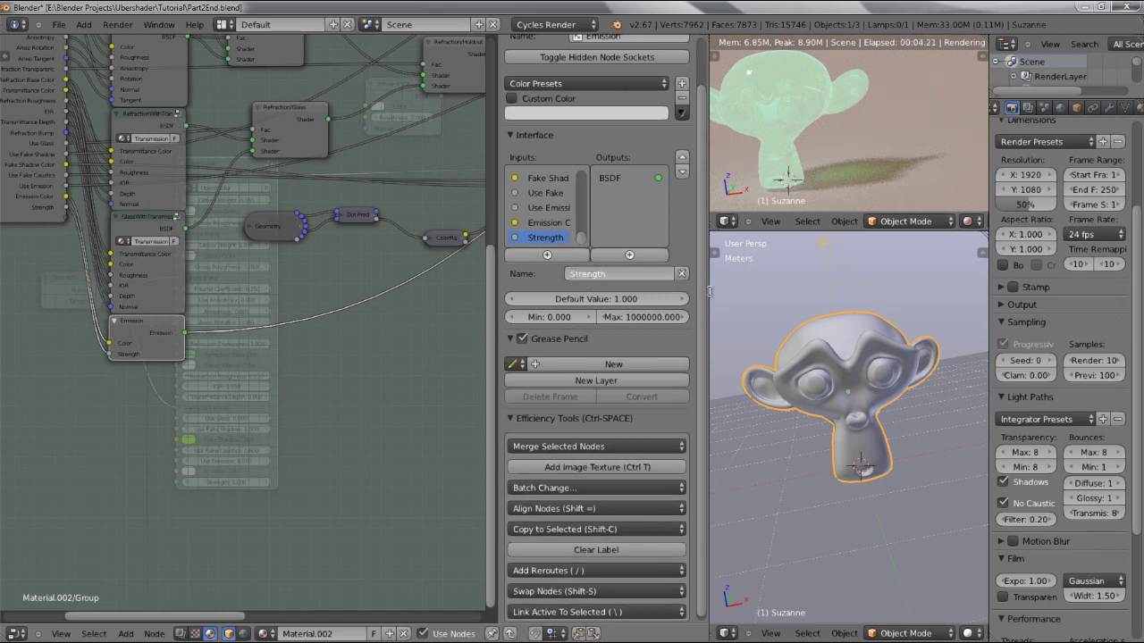
pyautogui.write('Emission')
pyautogui.press('Return')
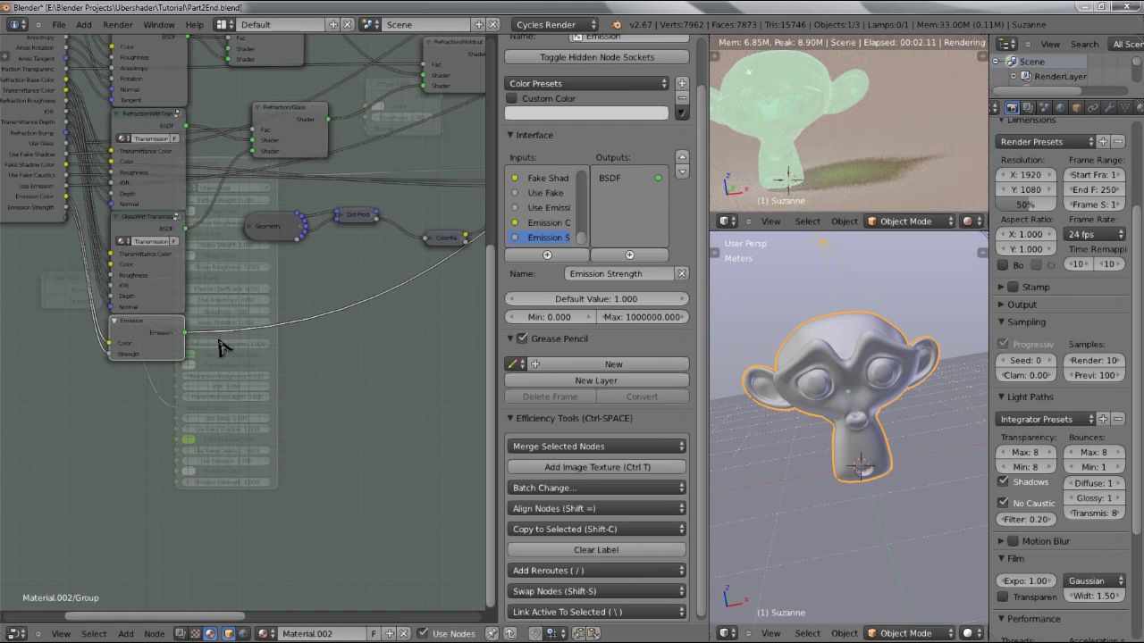
# - Leave the node group and set the Ubershader node's Use Fake Shadow to 0
pyautogui.press('Tab')
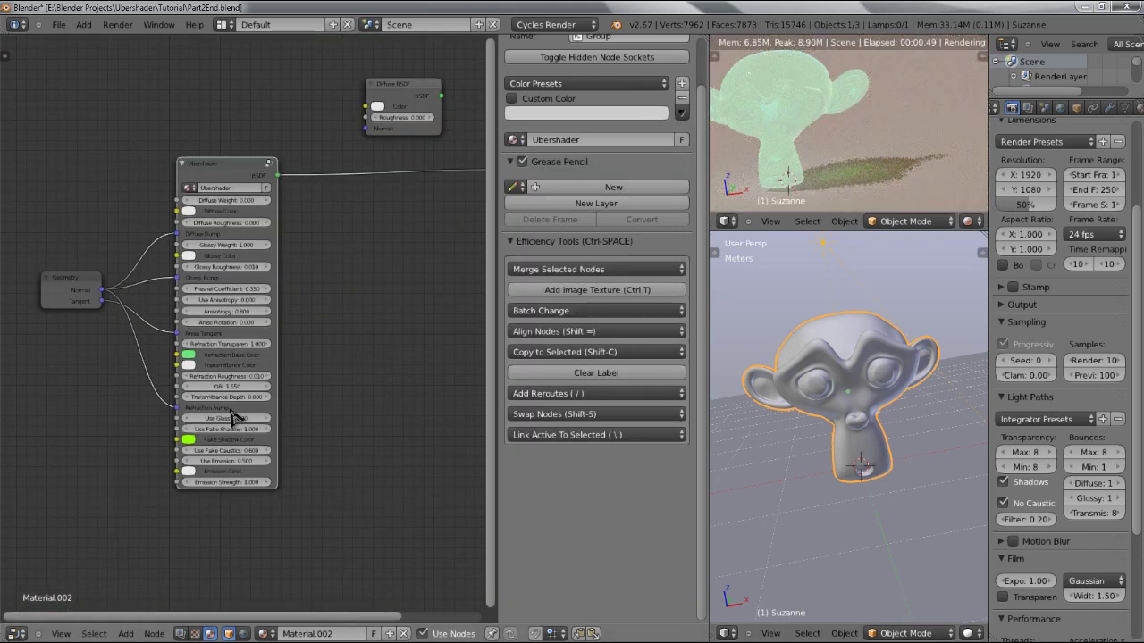
pyautogui.click(230, 430)
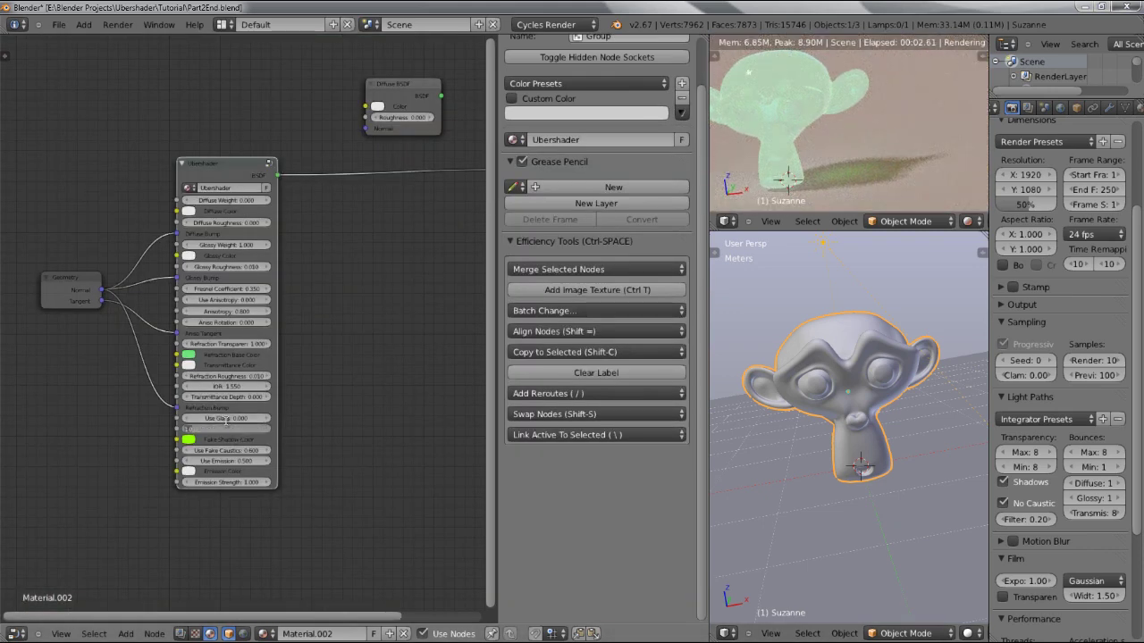
pyautogui.press('Return')
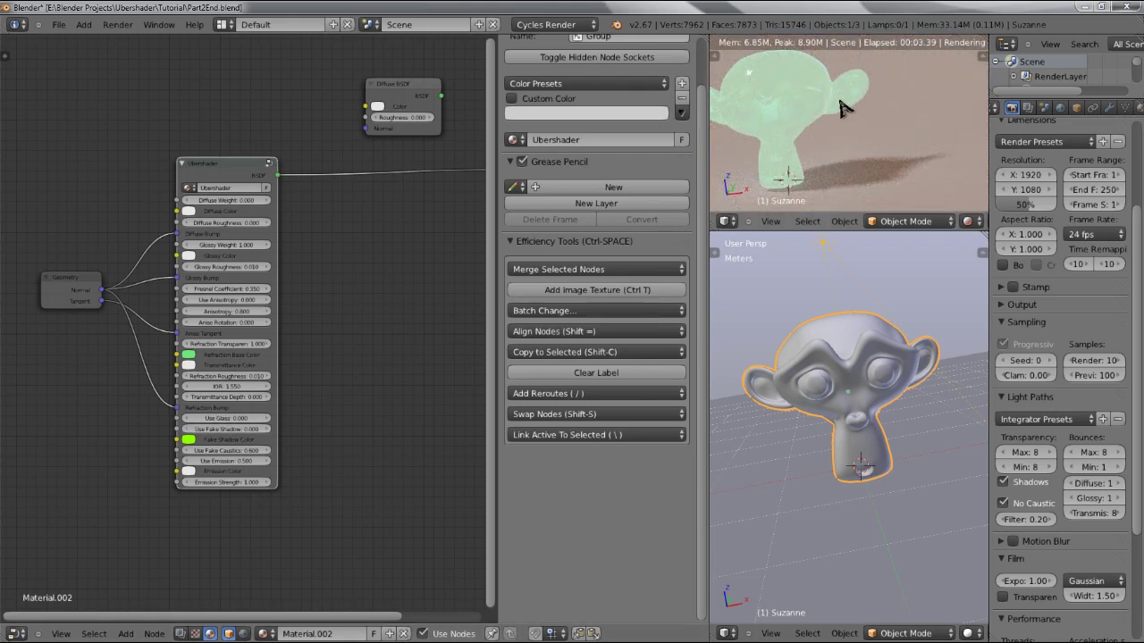
# - Test the emission on the Ubershader node with Use Emission at 1 and Emission Strength at 50
pyautogui.click(235, 461)
pyautogui.write('1')
pyautogui.press('Return')
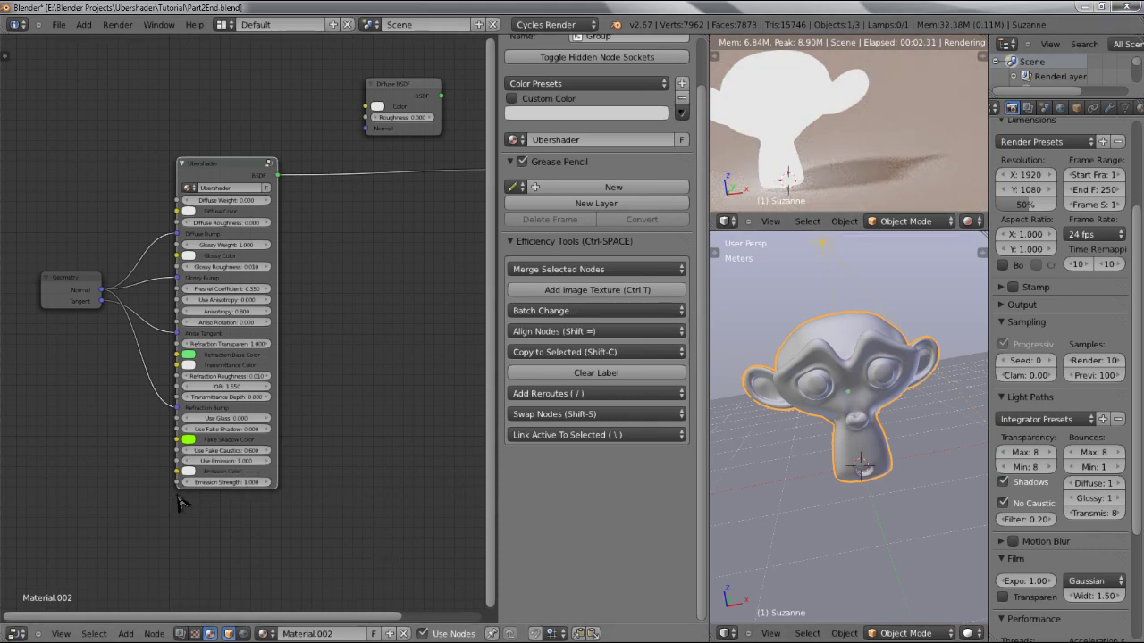
pyautogui.click(224, 484)
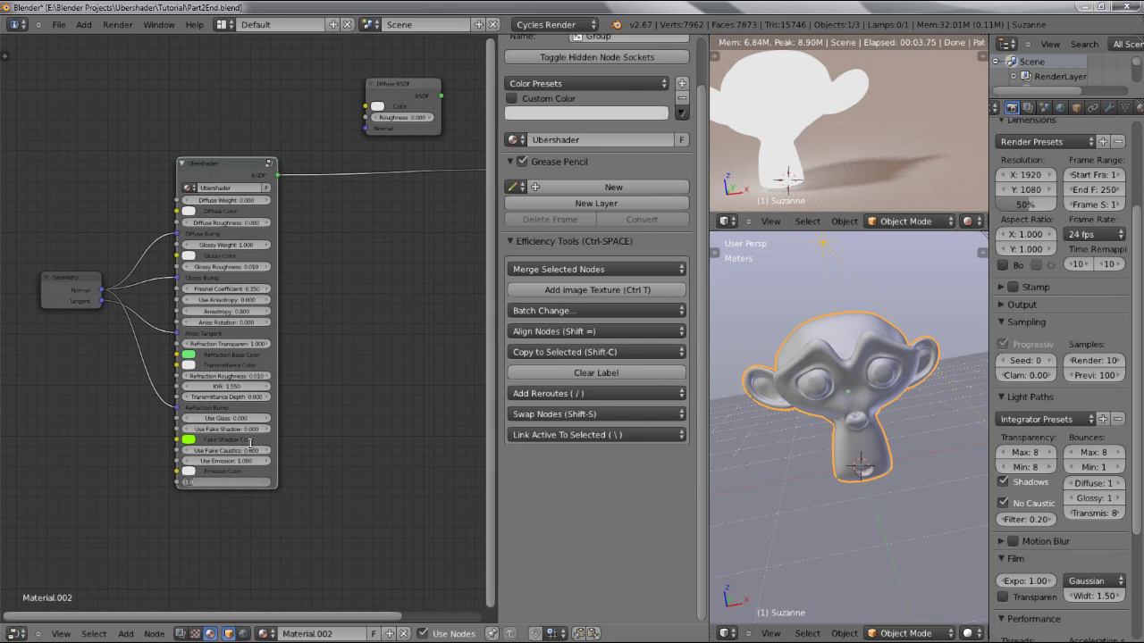
pyautogui.write('50')
pyautogui.press('Return')
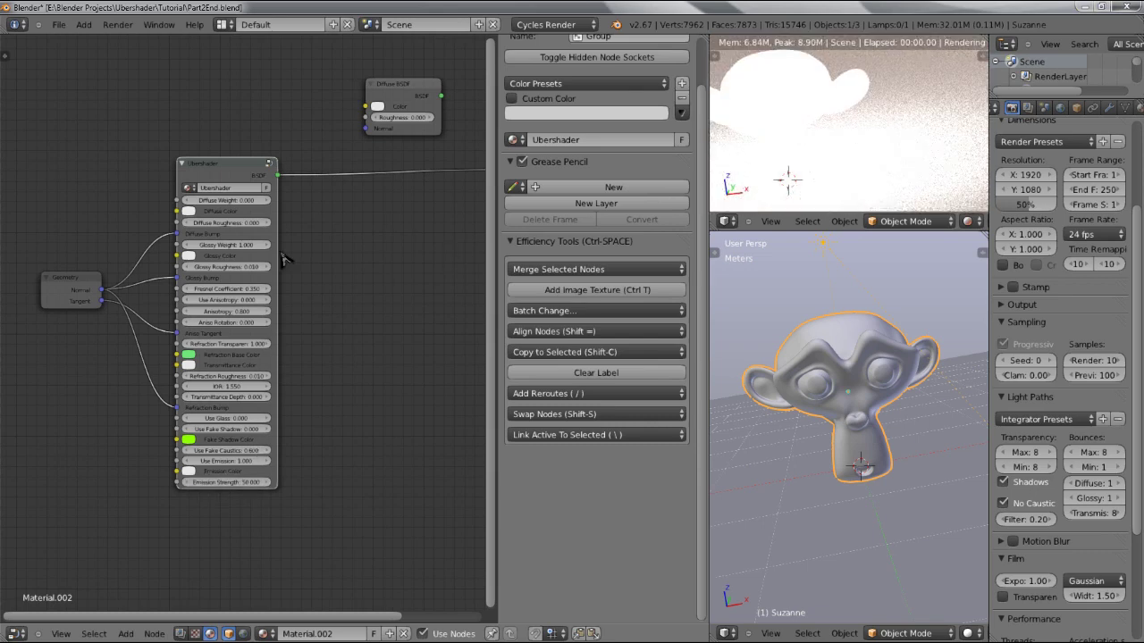
# - Set the Ubershader node's Emission Strength to 1 and Use Emission to 0
pyautogui.click(238, 483)
pyautogui.write('1')
pyautogui.press('Return')
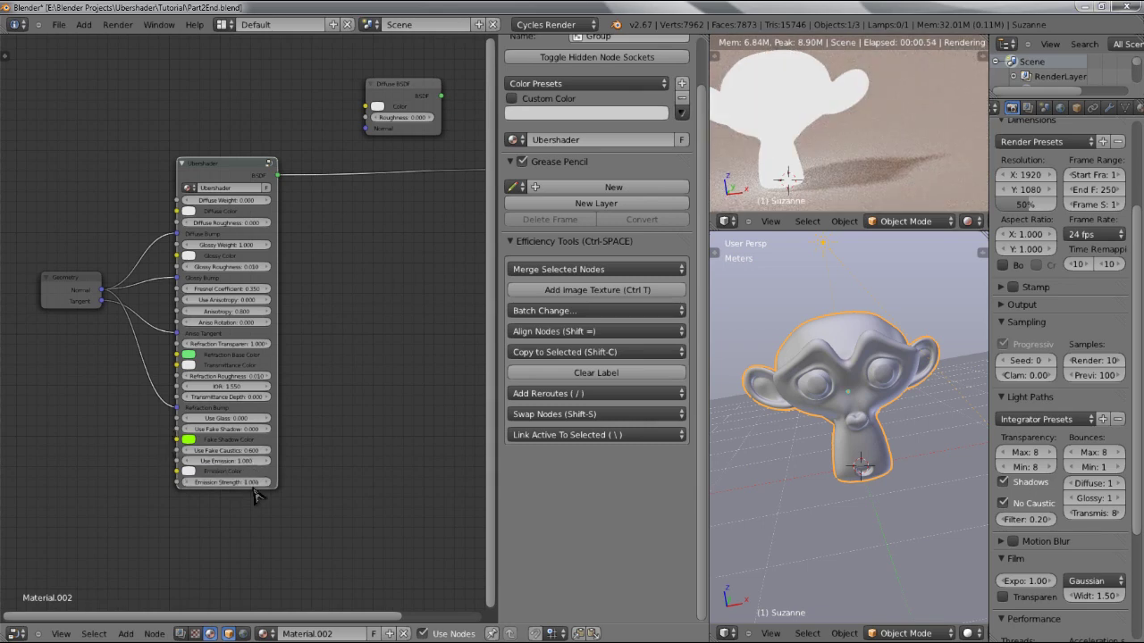
pyautogui.click(232, 461)
pyautogui.write('0')
pyautogui.press('Return')
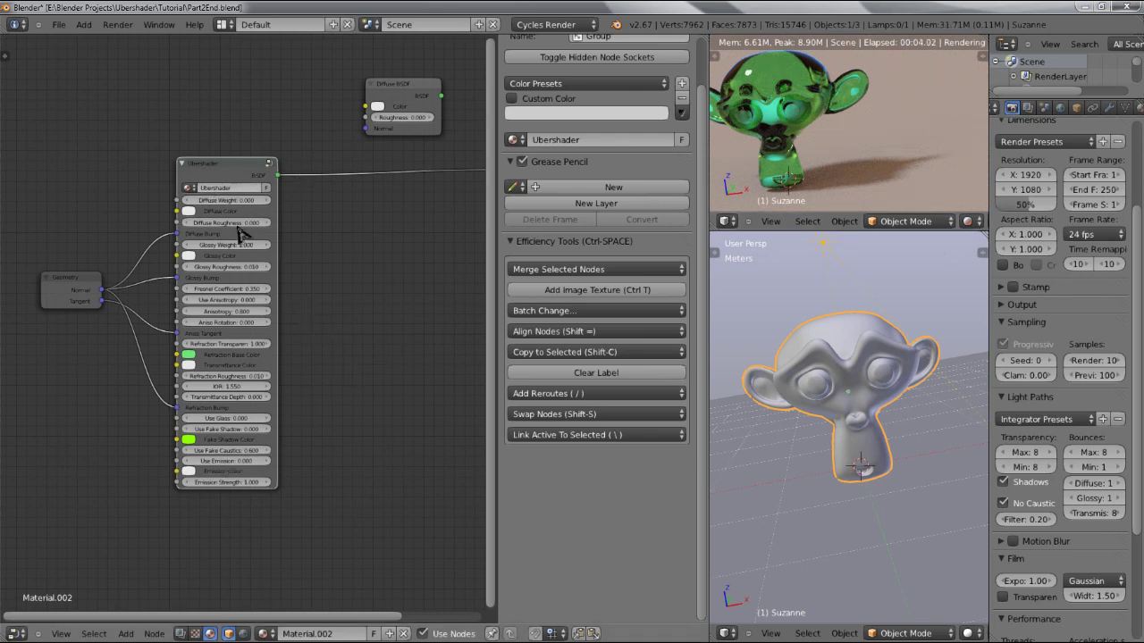
# - Enter the Ubershader group and move the Group Output node farther from the last Mix Shader to make room
pyautogui.press('Tab')
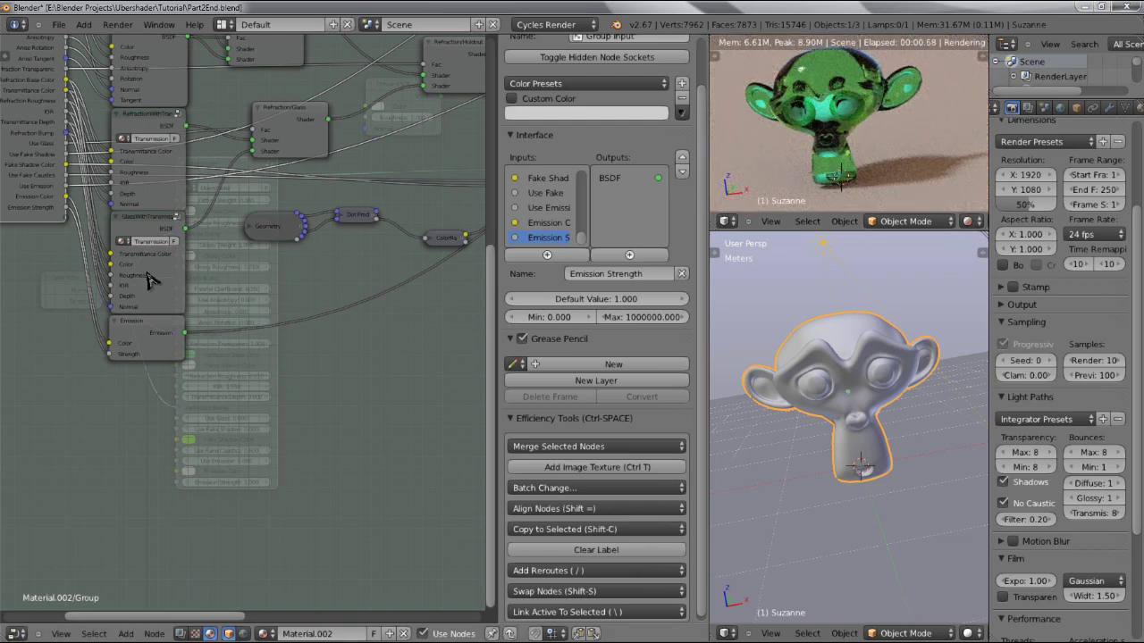
pyautogui.moveTo(235, 292); pyautogui.dragTo(48, 385, button='middle')
pyautogui.moveTo(327, 231); pyautogui.dragTo(53, 205, button='middle')
pyautogui.moveTo(400, 143); pyautogui.dragTo(264, 145, button='middle')
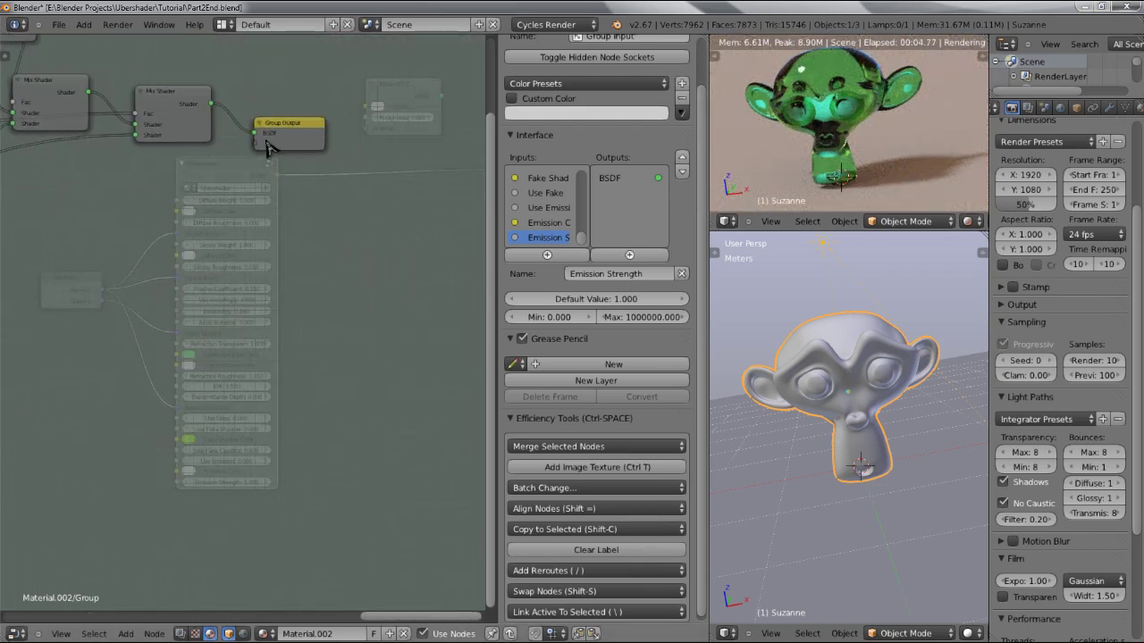
pyautogui.moveTo(320, 149); pyautogui.dragTo(435, 164)
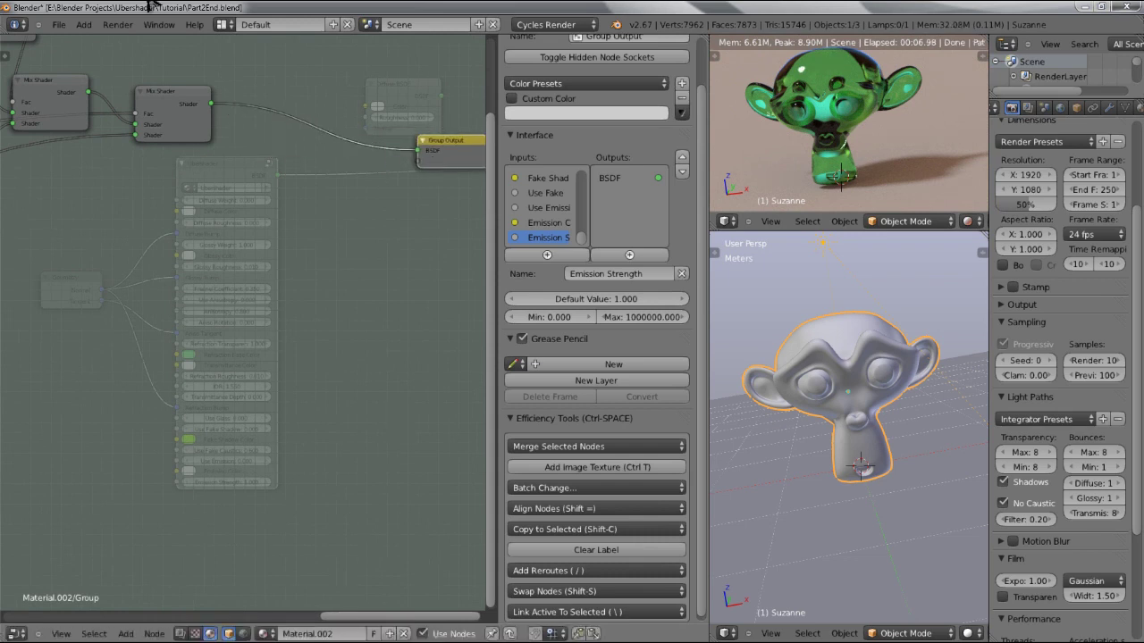
# - Add a second Emission shader directly below the existing Emission node and set its Strength to 1.5
pyautogui.keyDown('ctrl'); pyautogui.hscroll(-10, 223, 303); pyautogui.keyUp('ctrl')
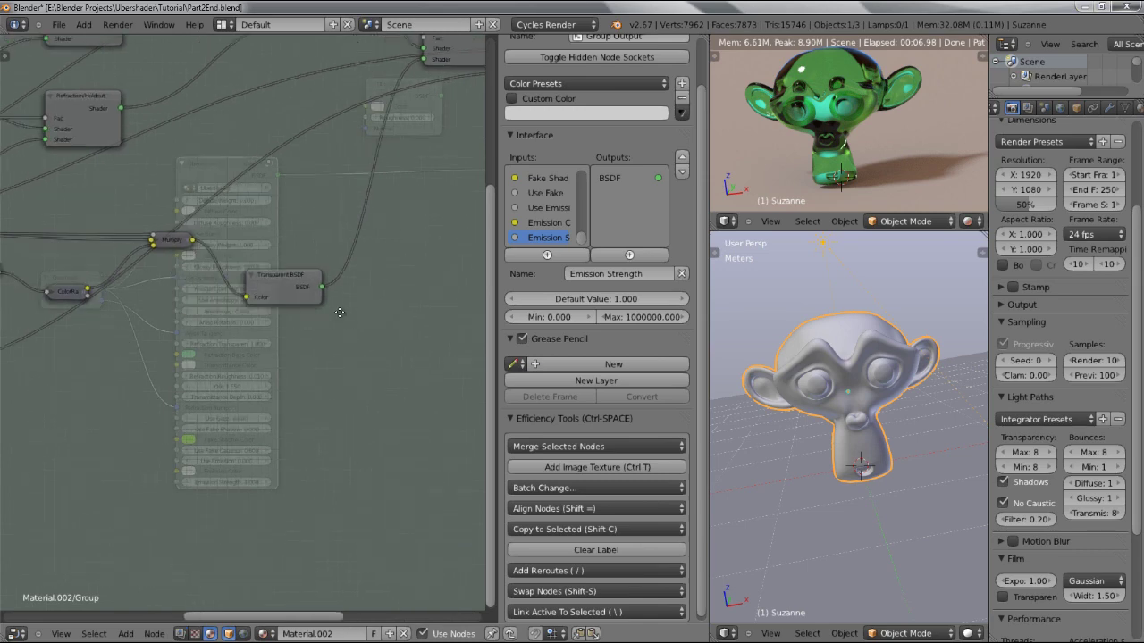
pyautogui.keyDown('ctrl'); pyautogui.hscroll(-5, 223, 308); pyautogui.keyUp('ctrl')
pyautogui.keyDown('shift'); pyautogui.scroll(-2, 223, 303); pyautogui.keyUp('shift')
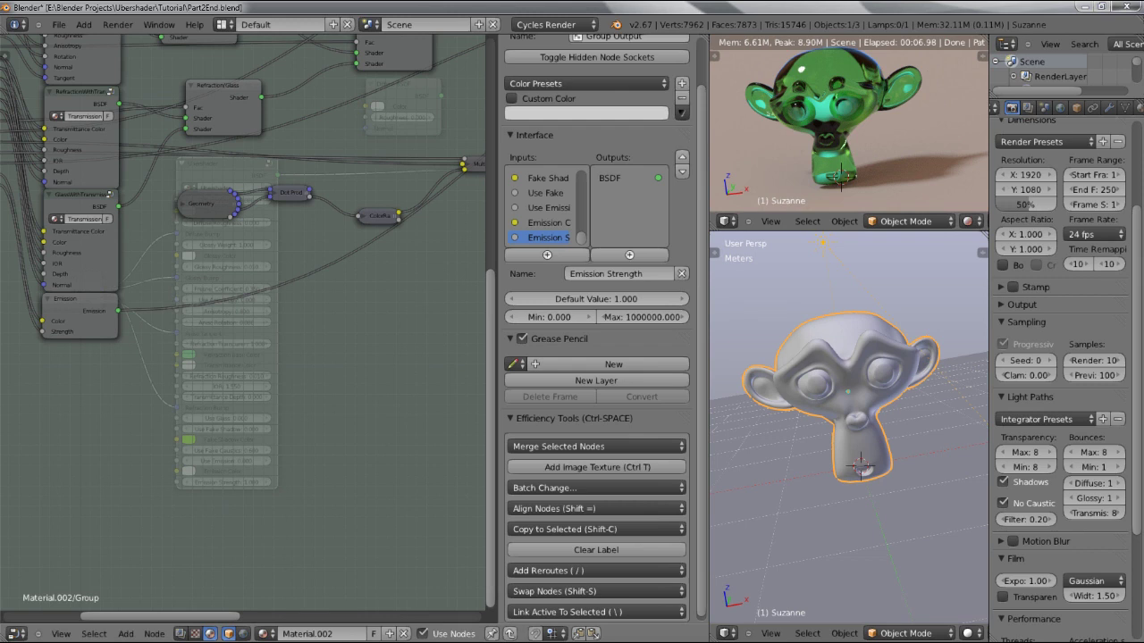
pyautogui.hotkey('shift', 'a')
pyautogui.moveTo(143, 317)
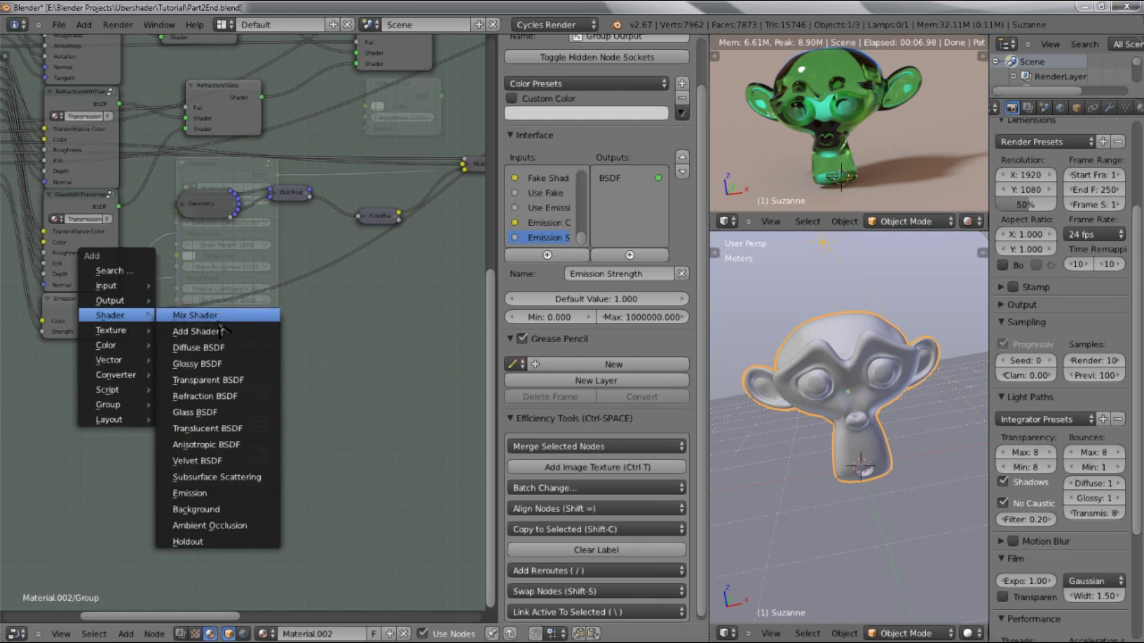
pyautogui.click(214, 500)
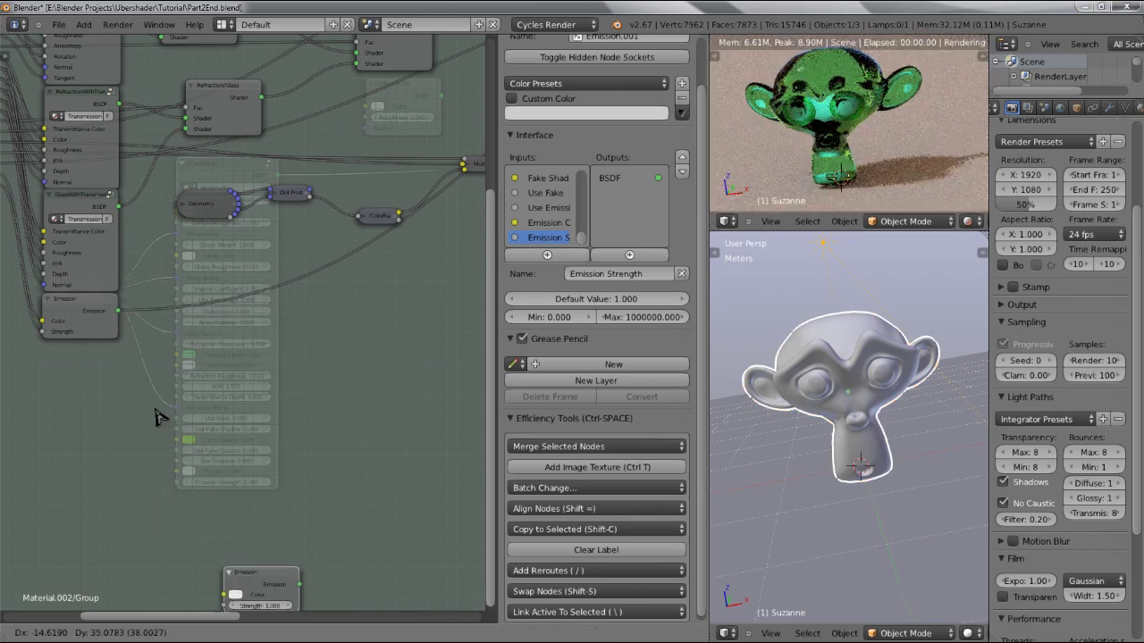
pyautogui.click(25, 254)
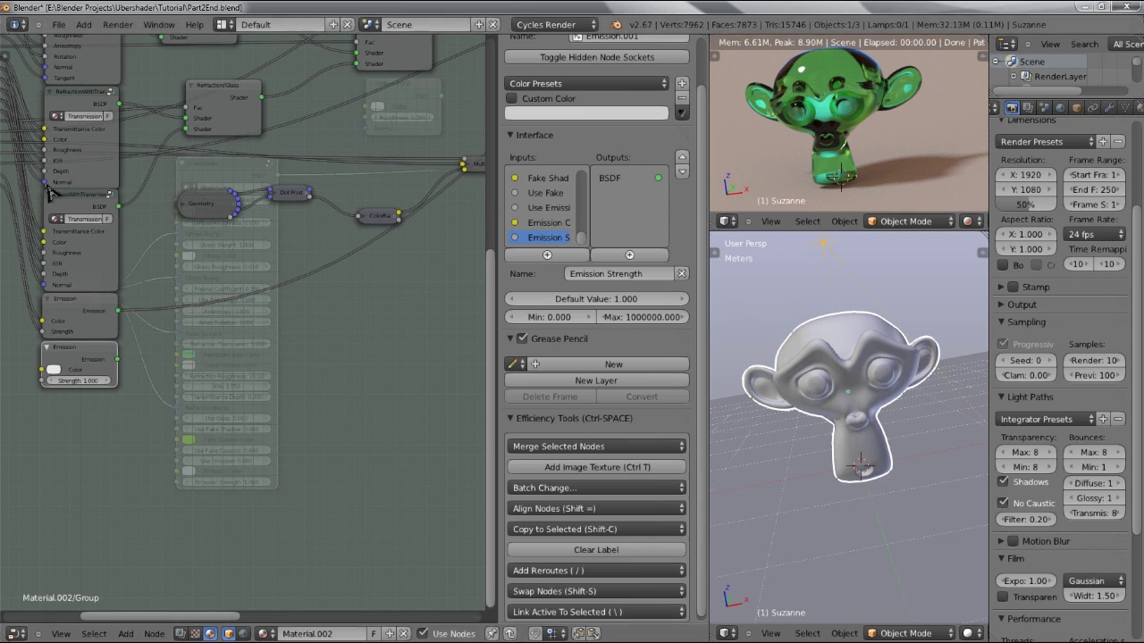
pyautogui.click(67, 380)
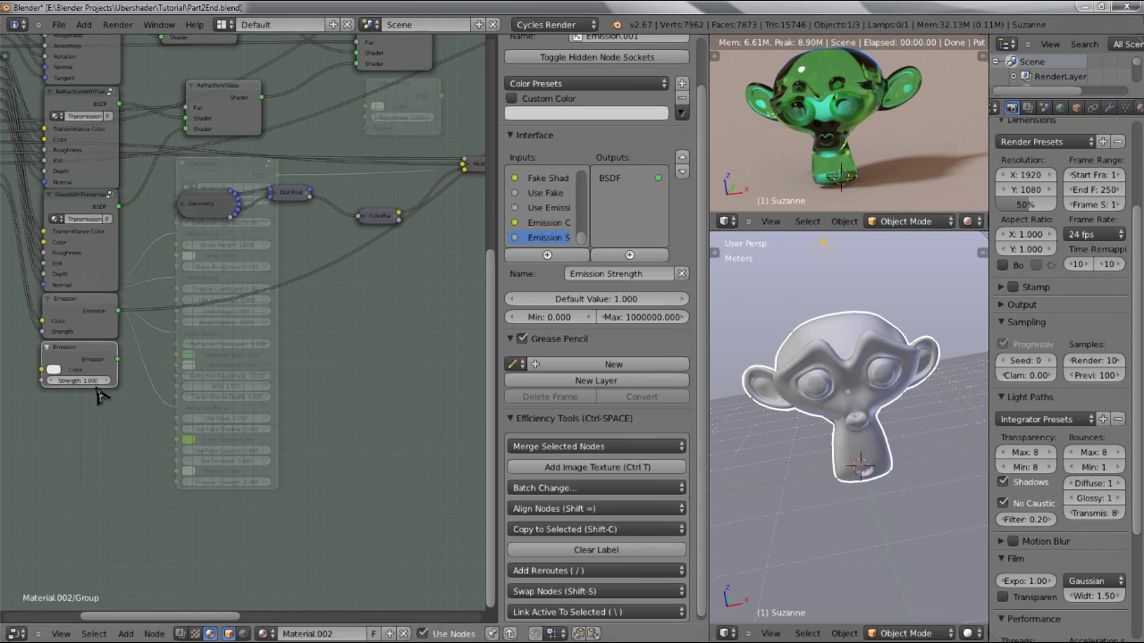
pyautogui.write('1.5')
pyautogui.press('Return')
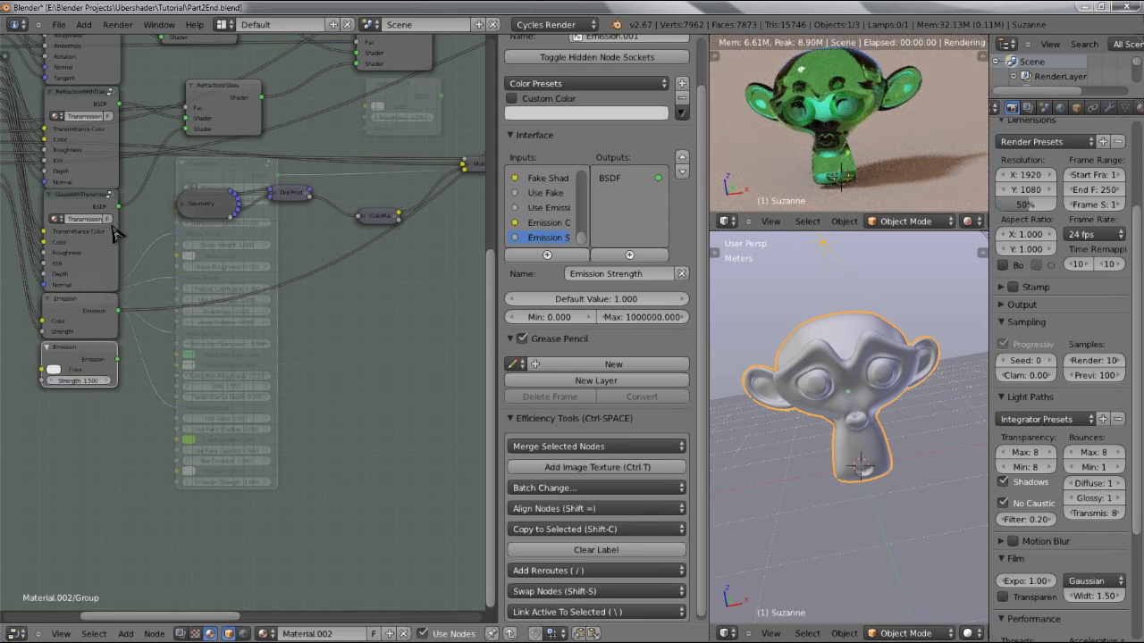
# - Duplicate the last Mix Shader and insert the copy into the link leading to the Group Output
pyautogui.moveTo(351, 320); pyautogui.dragTo(128, 397, button='middle')
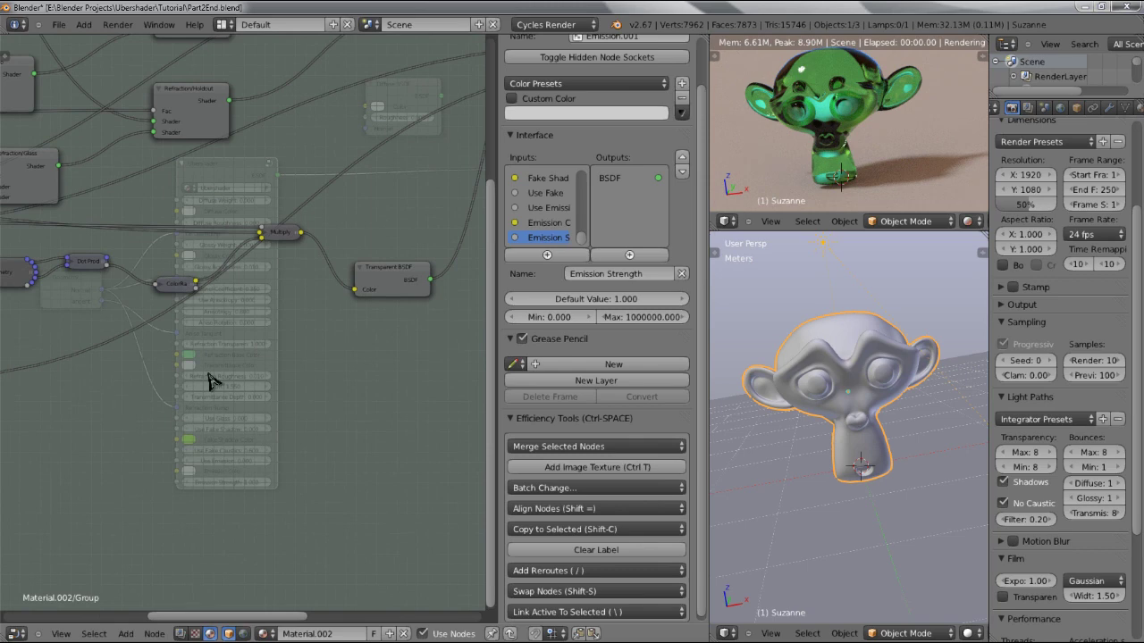
pyautogui.scroll(-3, 299, 279)
pyautogui.scroll(-2, 367, 286)
pyautogui.scroll(2, 371, 267)
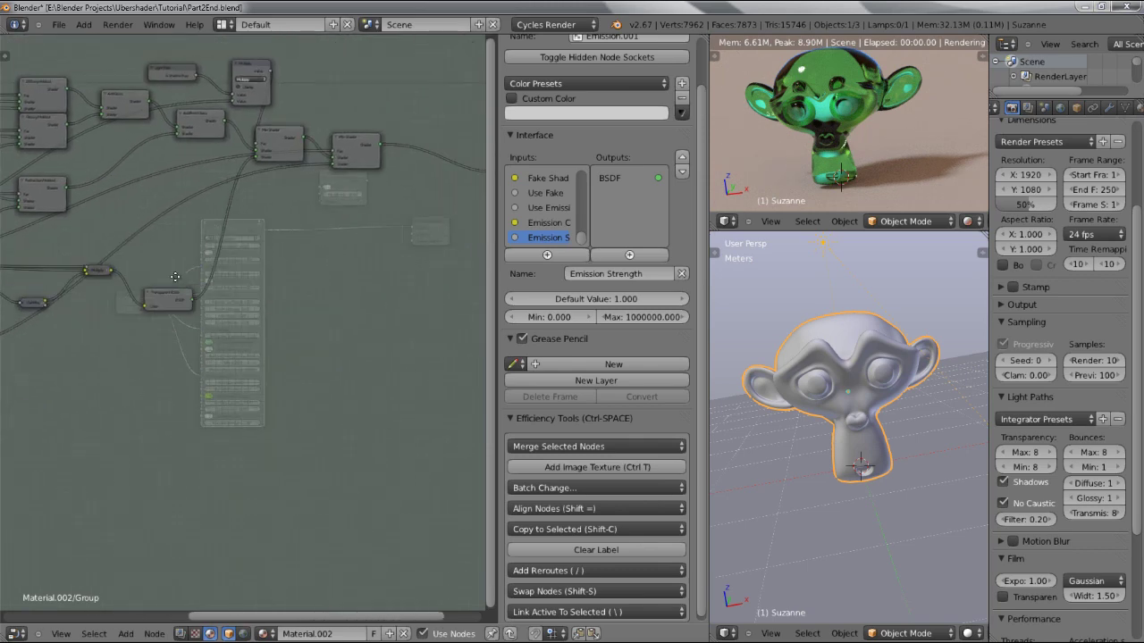
pyautogui.moveTo(371, 266); pyautogui.dragTo(356, 140, button='middle')
pyautogui.click(344, 143)
pyautogui.hotkey('shift', 'd')
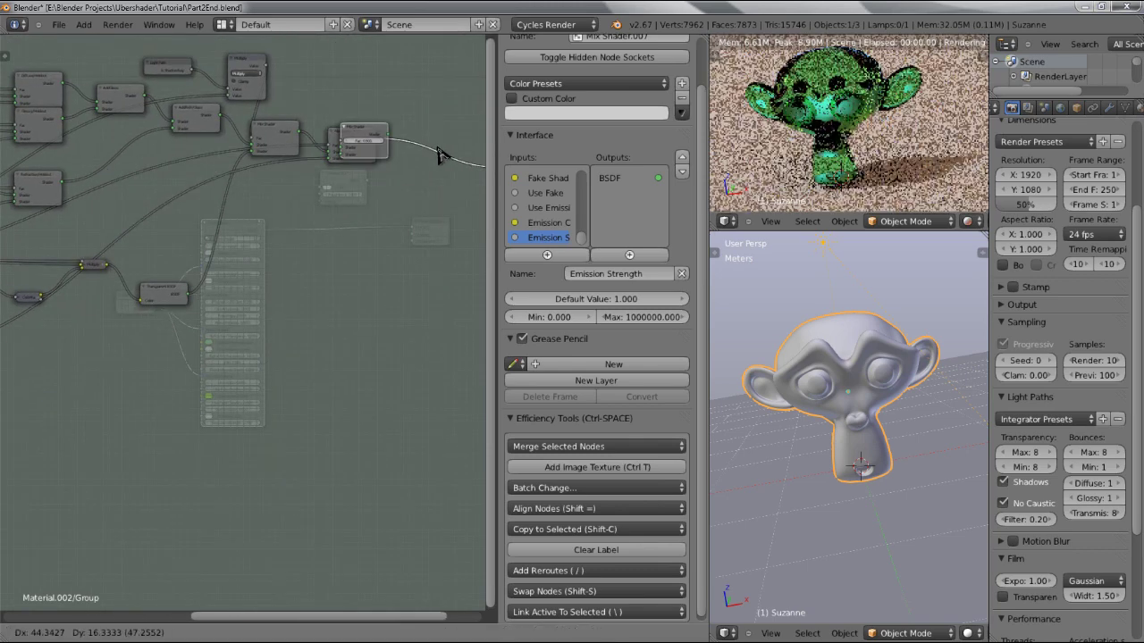
pyautogui.click(451, 158)
# - Connect the second Emission node's output to the second Shader input of the new Mix Shader
pyautogui.scroll(-1, 165, 361)
pyautogui.scroll(-2, 166, 360)
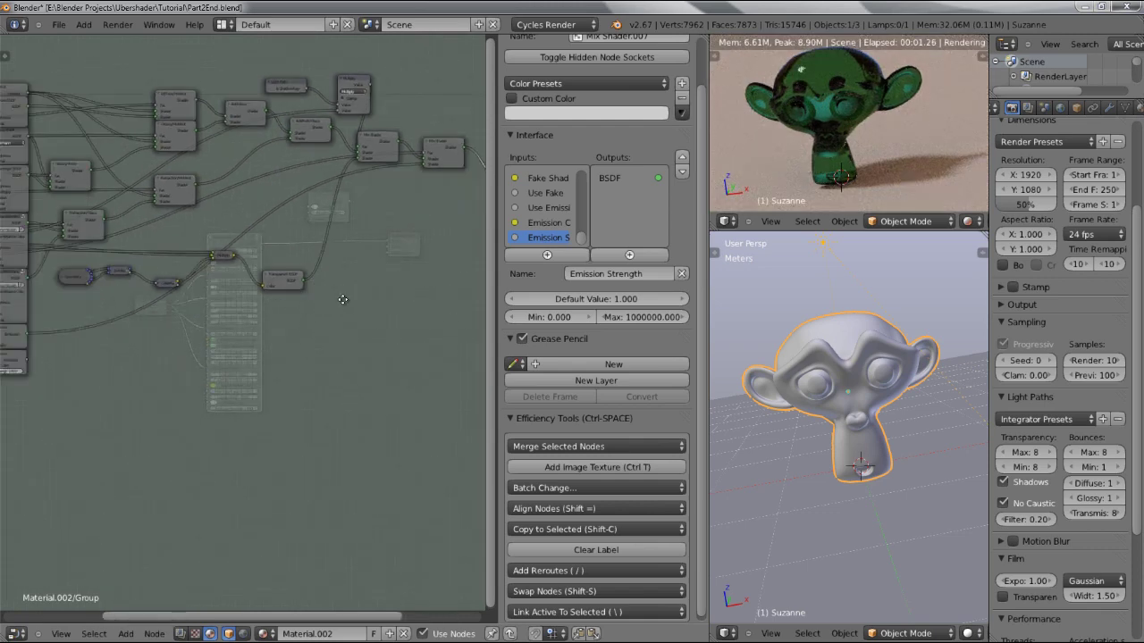
pyautogui.scroll(2, 105, 314)
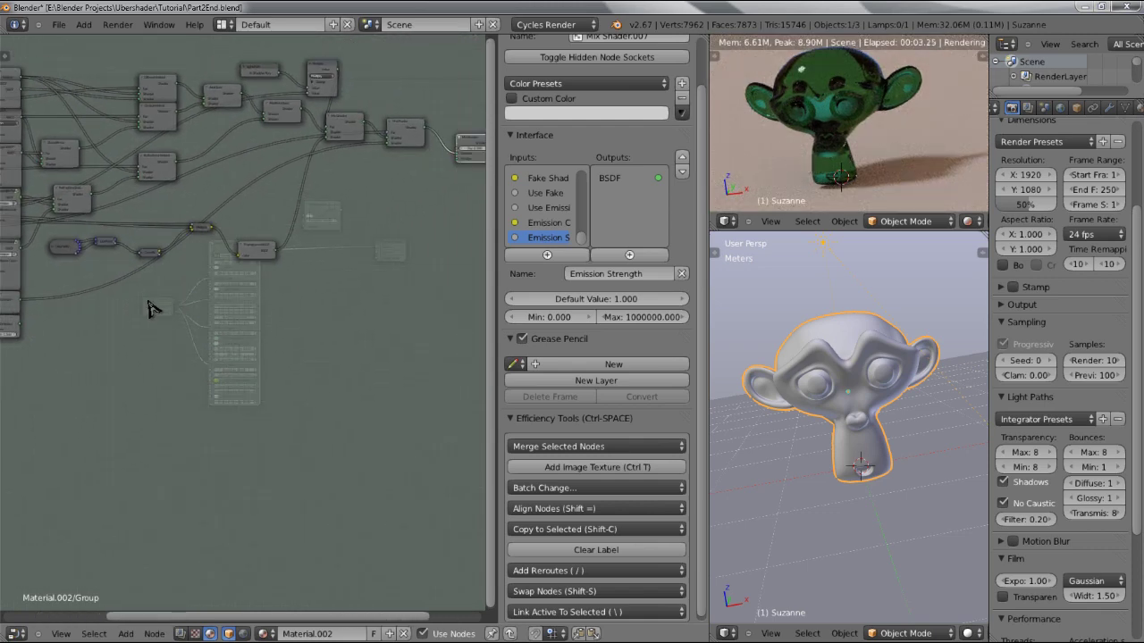
pyautogui.scroll(-1, 125, 306)
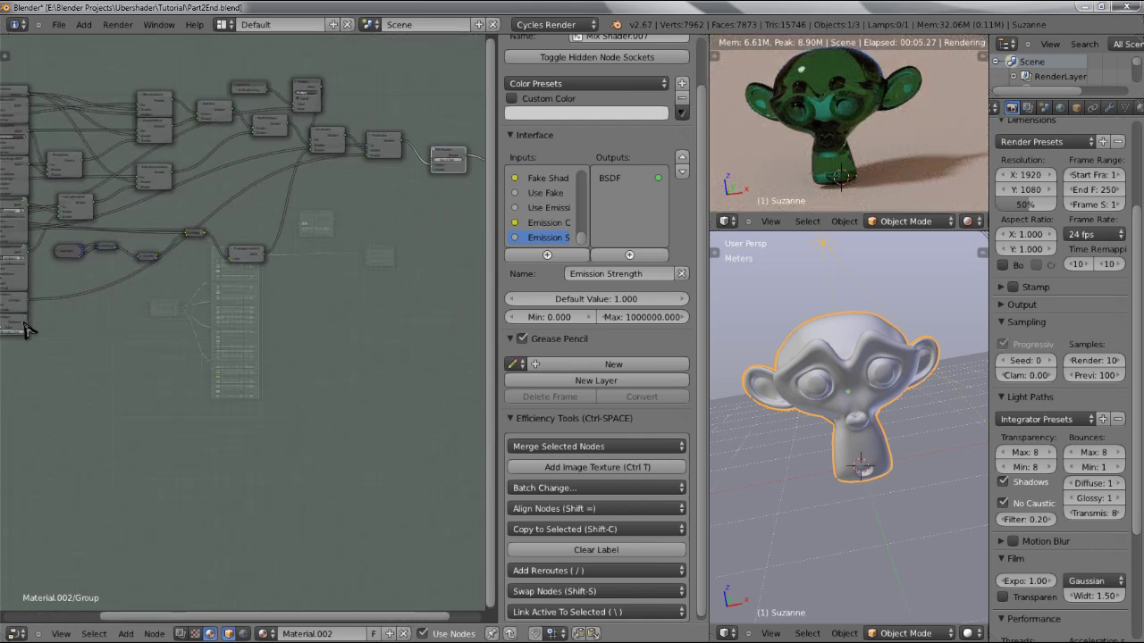
pyautogui.moveTo(28, 323); pyautogui.dragTo(436, 175)
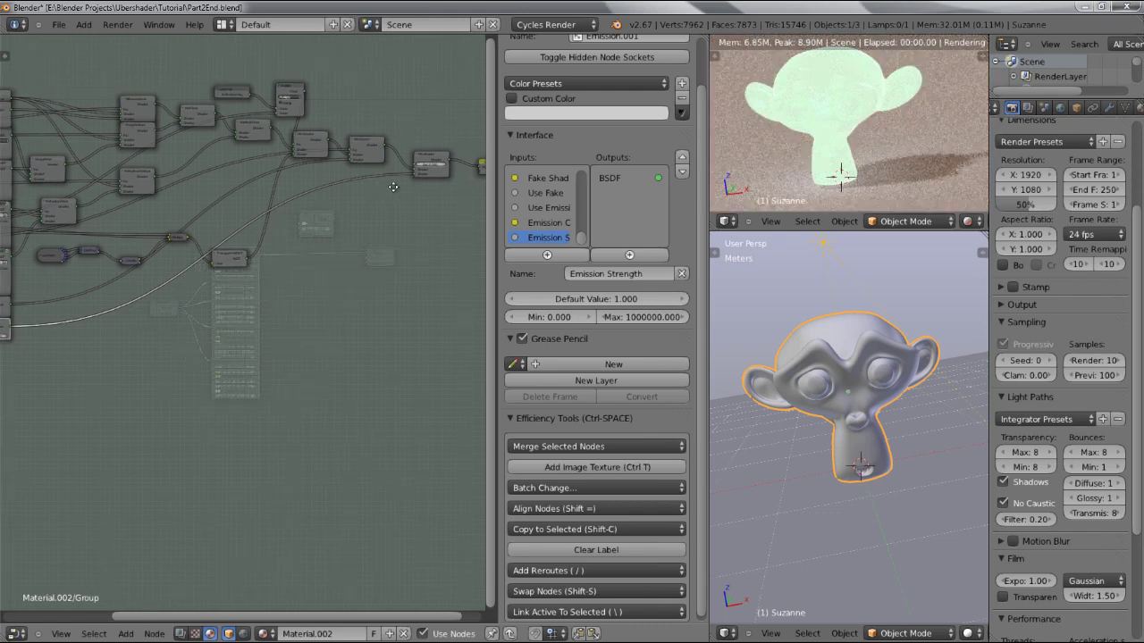
# - Add a Light Path node above the new Mix Shader and connect its Is Camera Ray output to the mixer's Fac
pyautogui.scroll(4, 276, 214)
pyautogui.scroll(4, 276, 206)
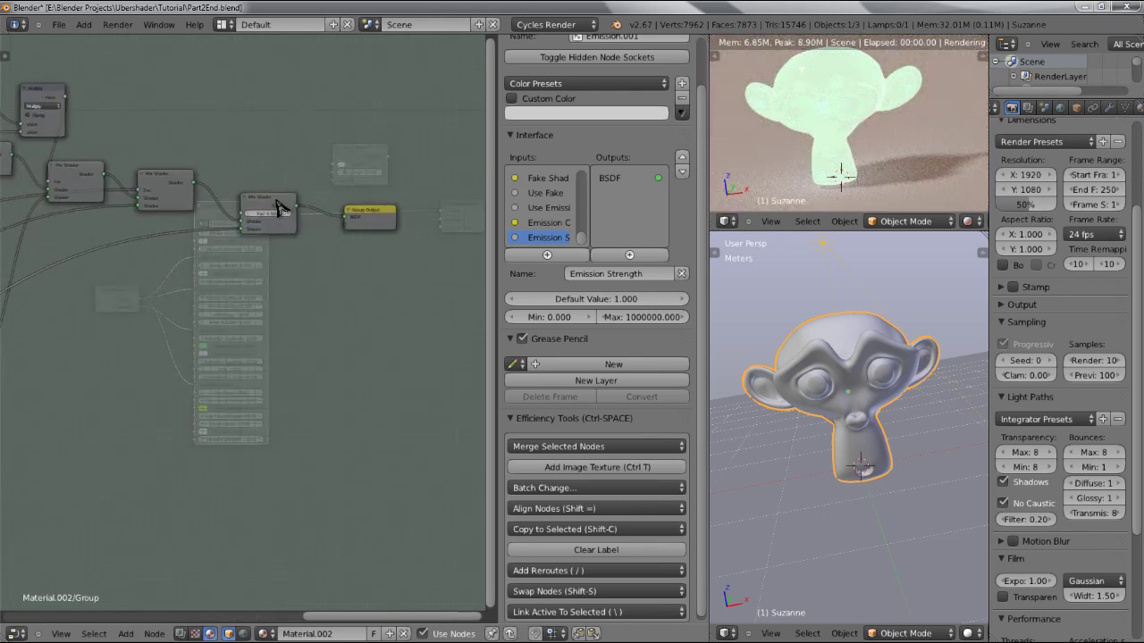
pyautogui.moveTo(242, 209)
pyautogui.mouseDown()
pyautogui.moveTo(265, 217)
pyautogui.moveTo(247, 210)
pyautogui.mouseUp()
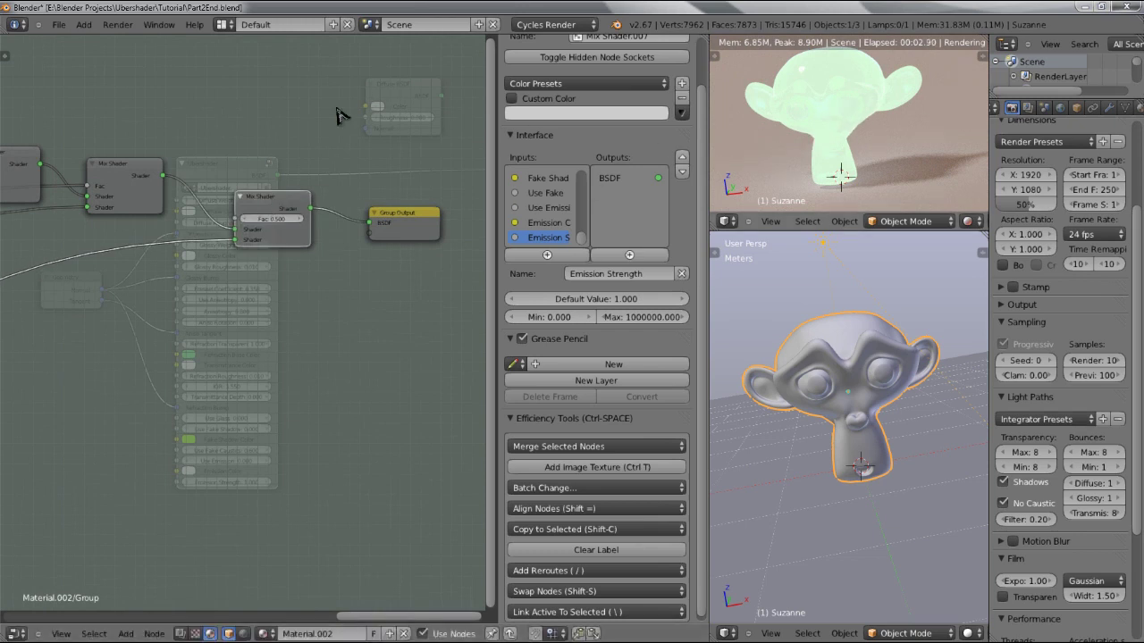
pyautogui.hotkey('shift', 'a')
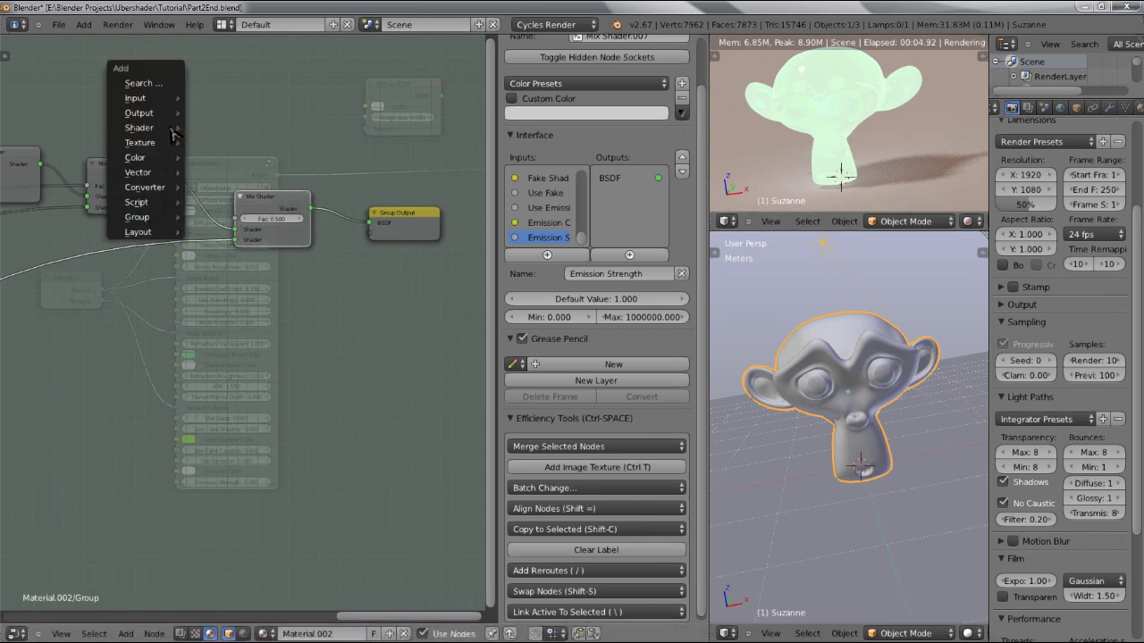
pyautogui.moveTo(143, 98)
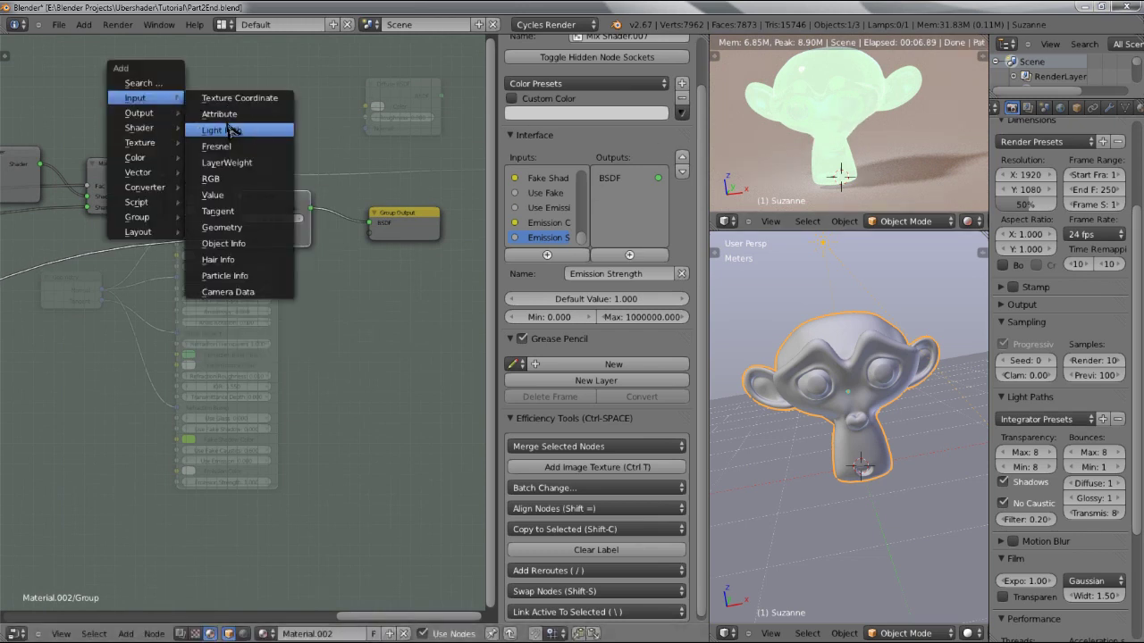
pyautogui.click(223, 130)
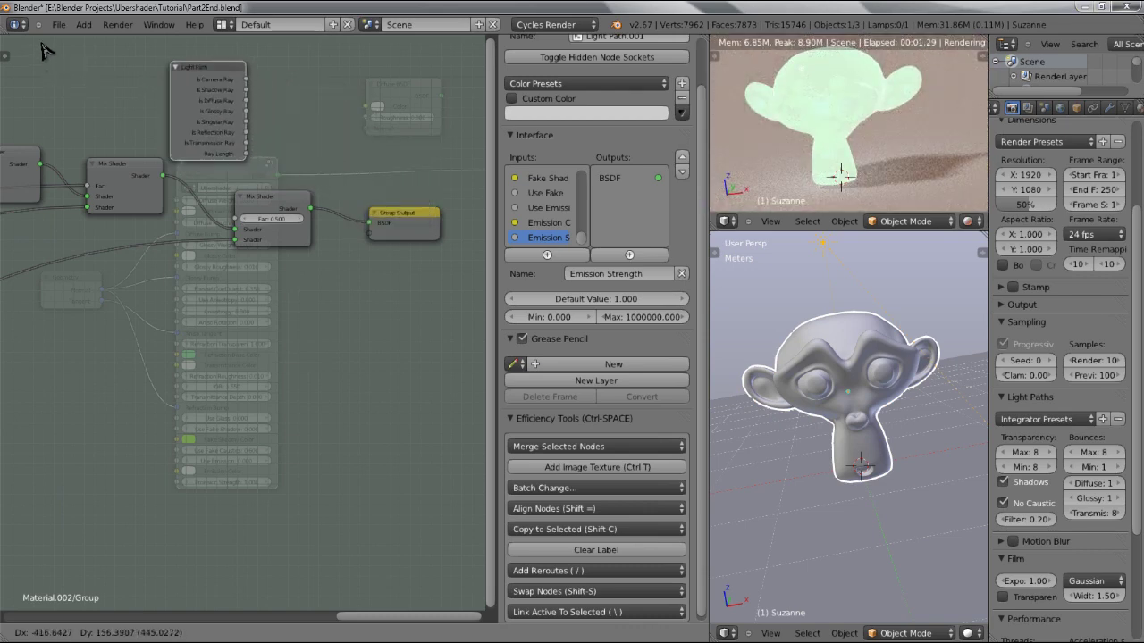
pyautogui.click(268, 78)
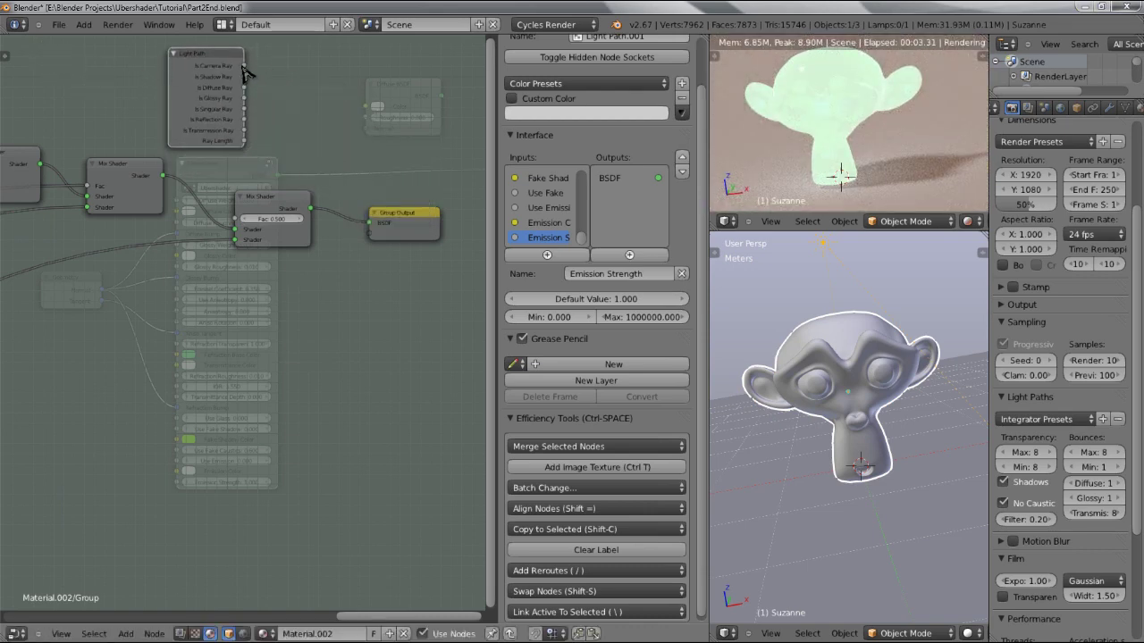
pyautogui.moveTo(277, 77); pyautogui.dragTo(234, 225)
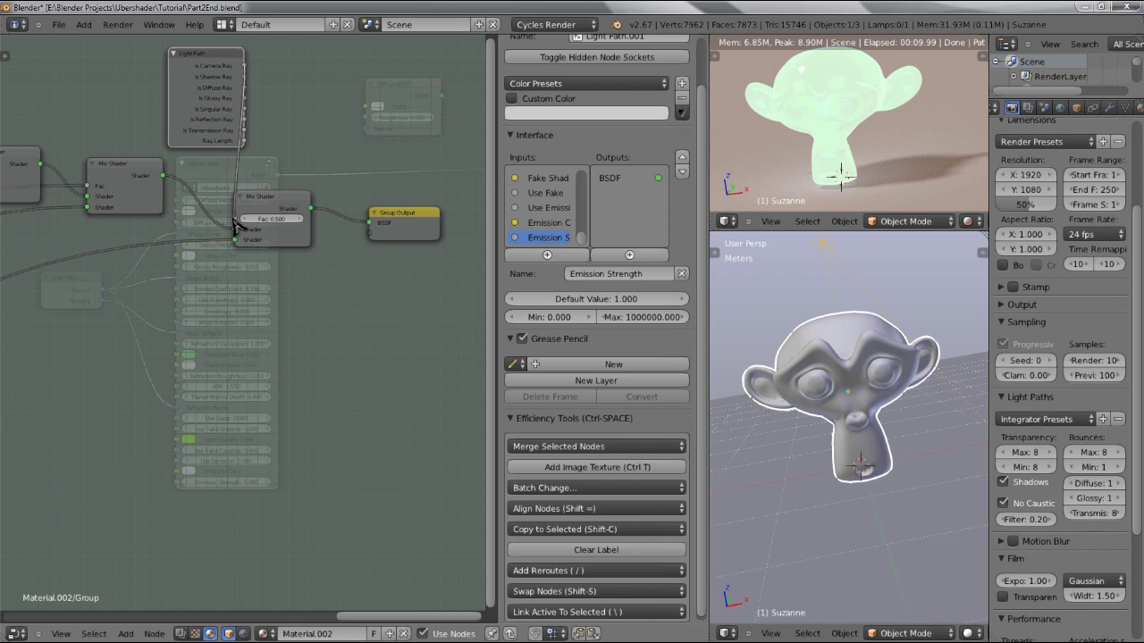
pyautogui.moveTo(234, 223); pyautogui.dragTo(235, 221)
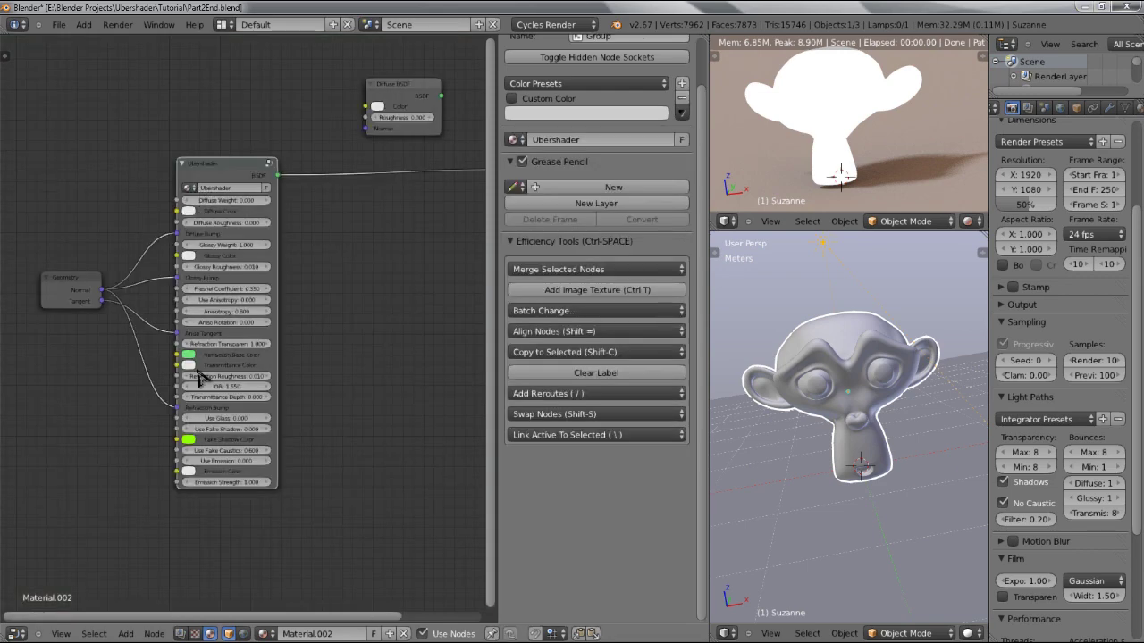
# - Set the Ubershader group's refraction transparency and Glossy Weight to 0 and its Diffuse Weight to 1
pyautogui.moveTo(228, 347); pyautogui.dragTo(192, 347)
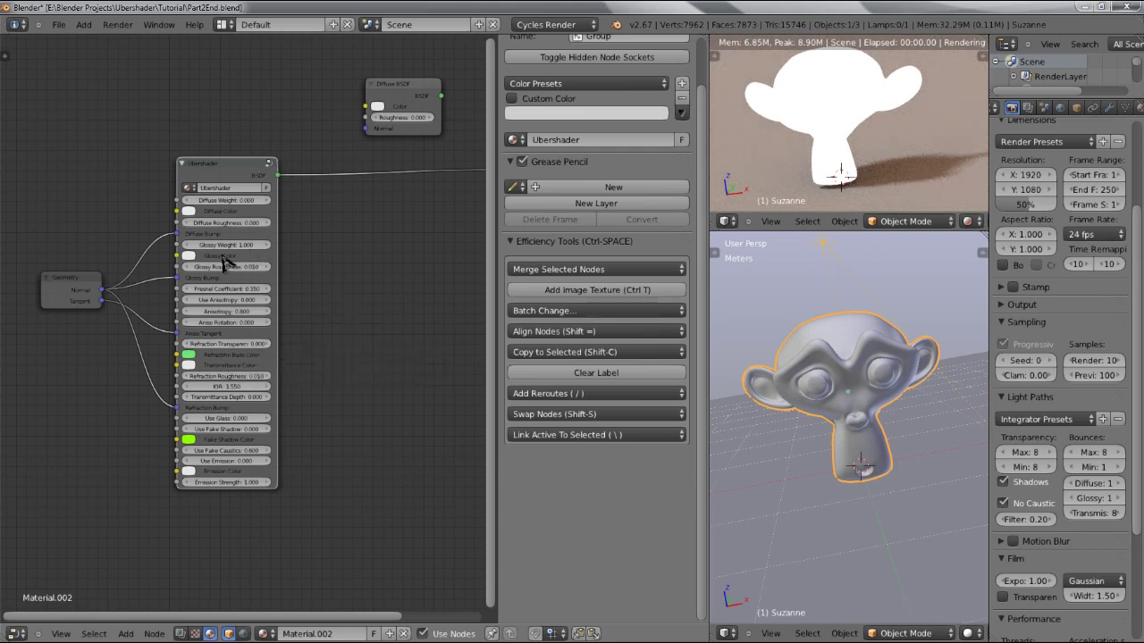
pyautogui.click(238, 244)
pyautogui.write('0')
pyautogui.press('Return')
pyautogui.click(231, 200)
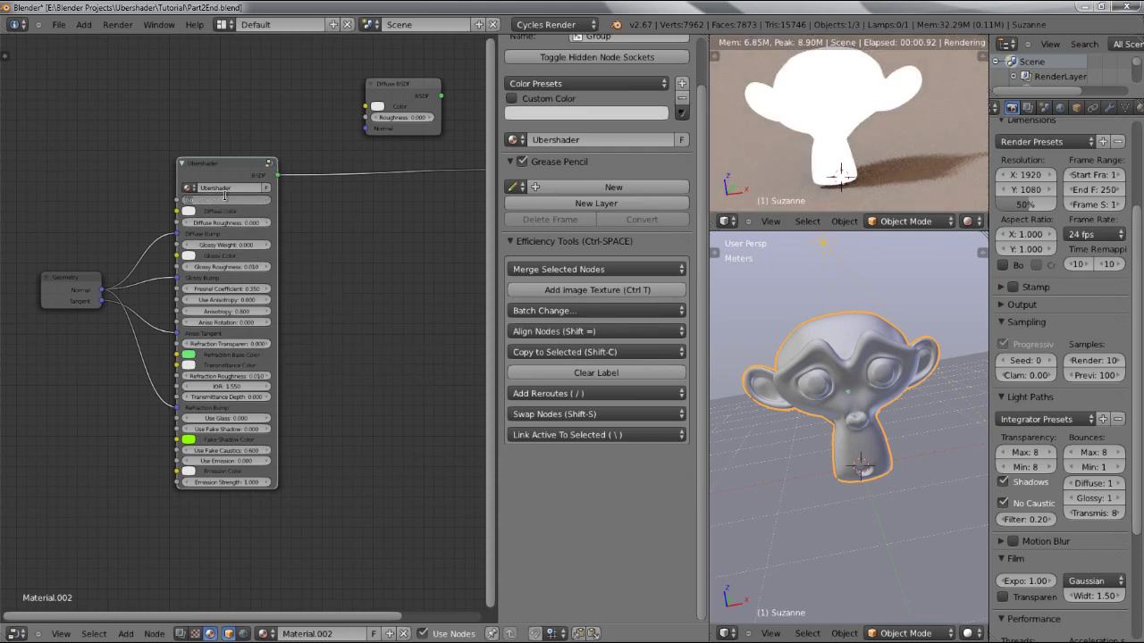
pyautogui.write('1')
pyautogui.press('Return')
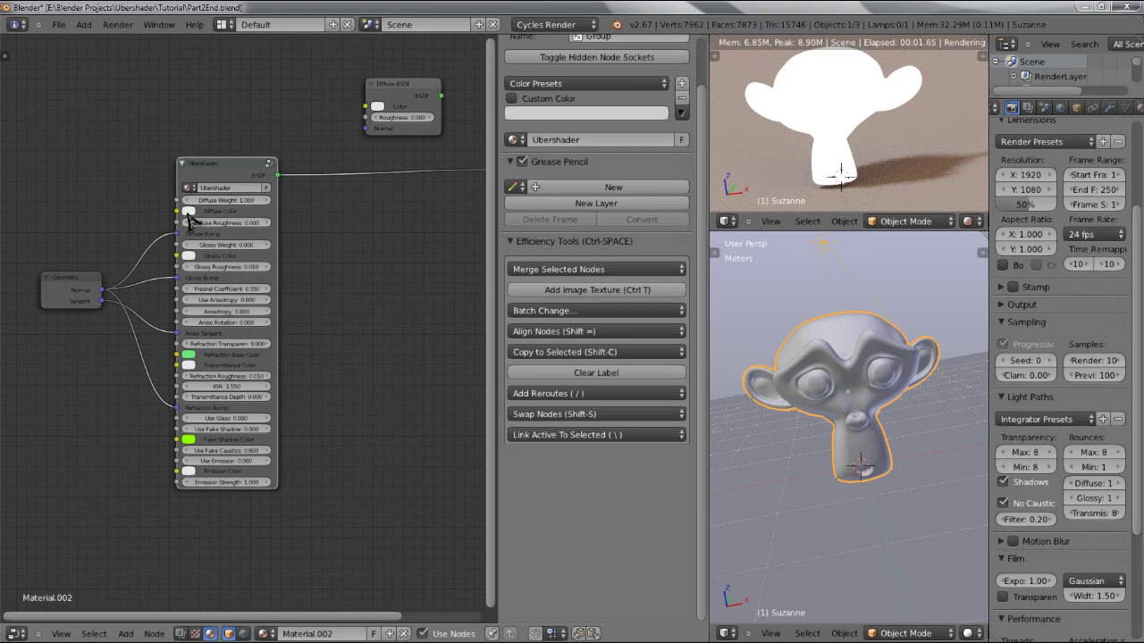
# - Change the Ubershader group's Diffuse Color to a bright green
pyautogui.click(188, 213)
pyautogui.moveTo(232, 138)
pyautogui.mouseDown()
pyautogui.moveTo(218, 157)
pyautogui.moveTo(316, 121)
pyautogui.moveTo(357, 63)
pyautogui.mouseUp()
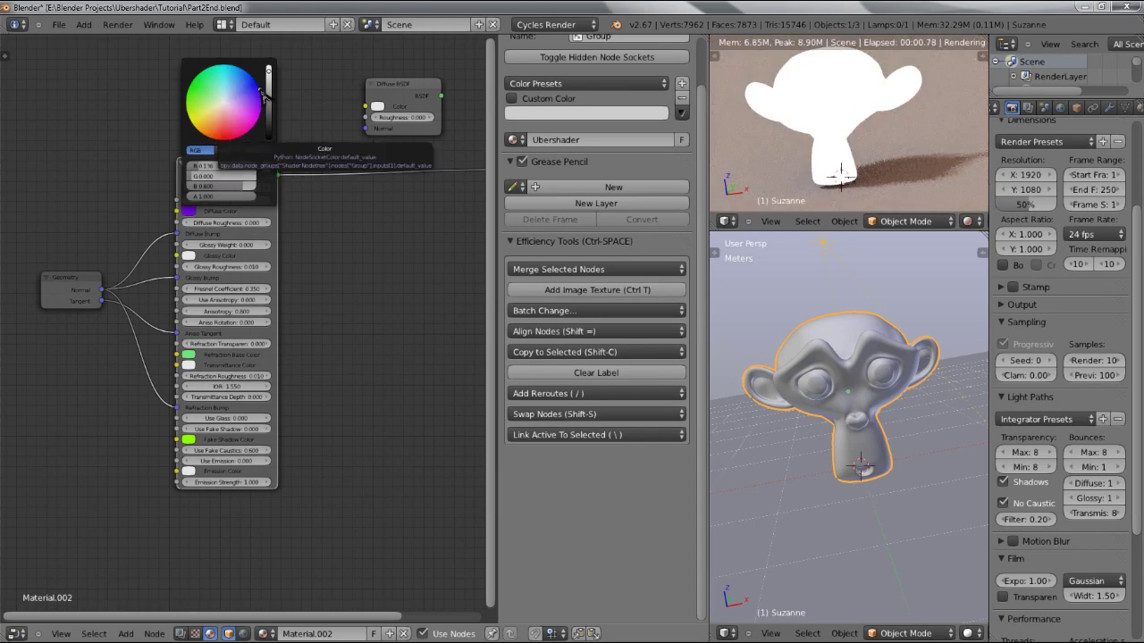
pyautogui.click(209, 91)
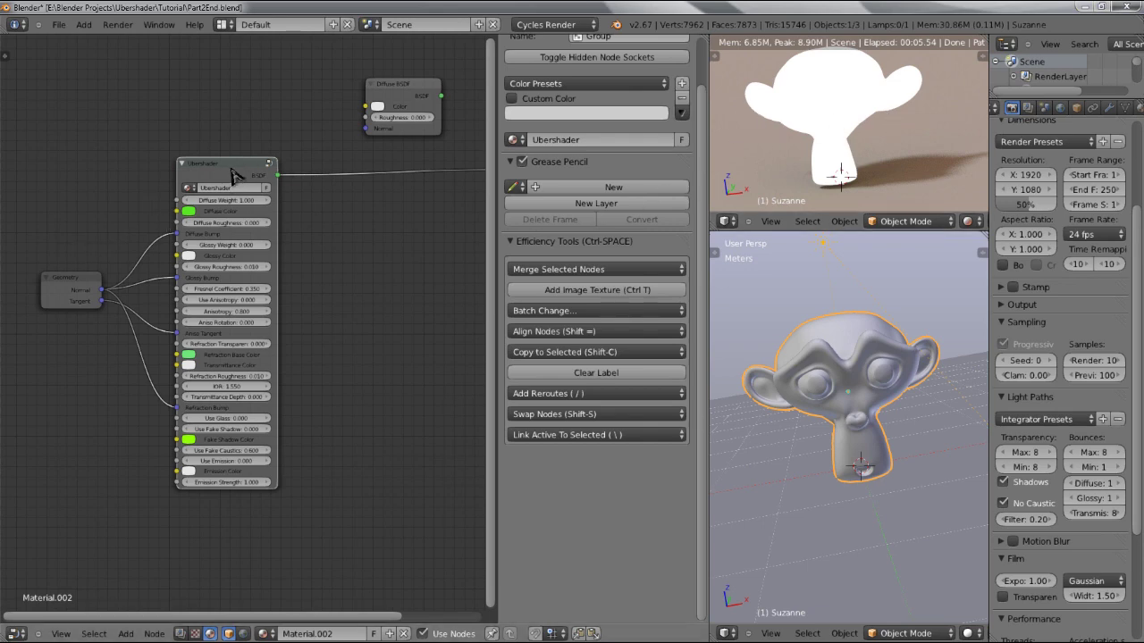
# - Inside the Ubershader group, collapse the Light Path node, hide its unused sockets and place it close above the last Mix Shader
pyautogui.press('Tab')
pyautogui.moveTo(420, 304); pyautogui.dragTo(326, 170, button='middle')
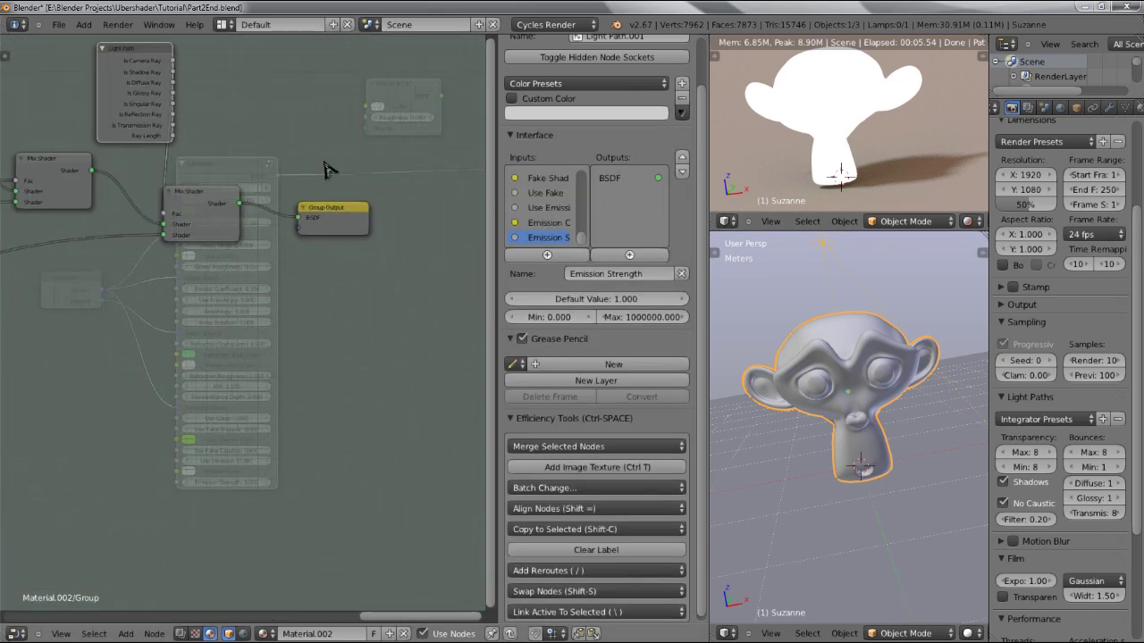
pyautogui.press('h')
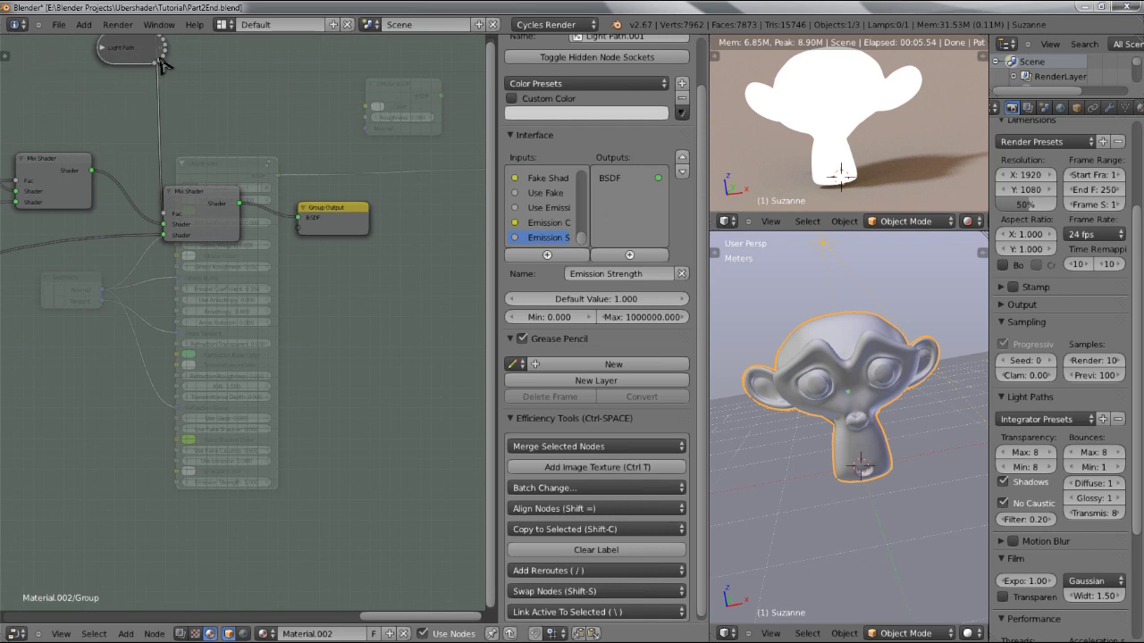
pyautogui.moveTo(158, 57); pyautogui.dragTo(107, 135)
pyautogui.hotkey('ctrl', 'h')
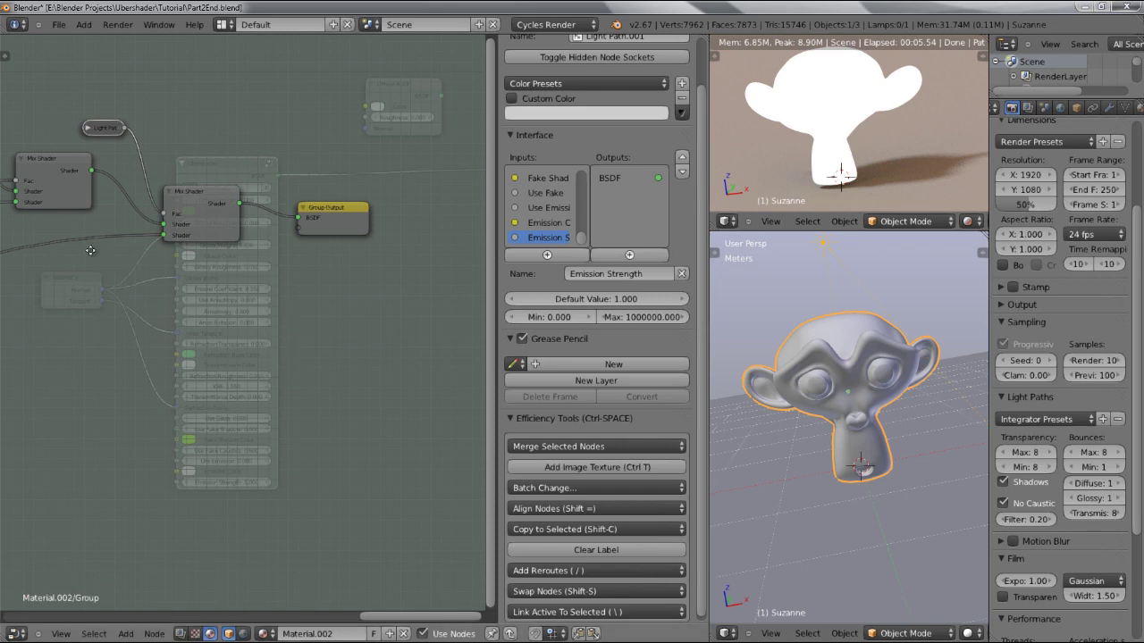
# - Move the Transparent BSDF node fed by the Multiply node upward to free space below it
pyautogui.moveTo(90, 250); pyautogui.dragTo(72, 173, button='middle')
pyautogui.moveTo(193, 234); pyautogui.dragTo(186, 279, button='middle')
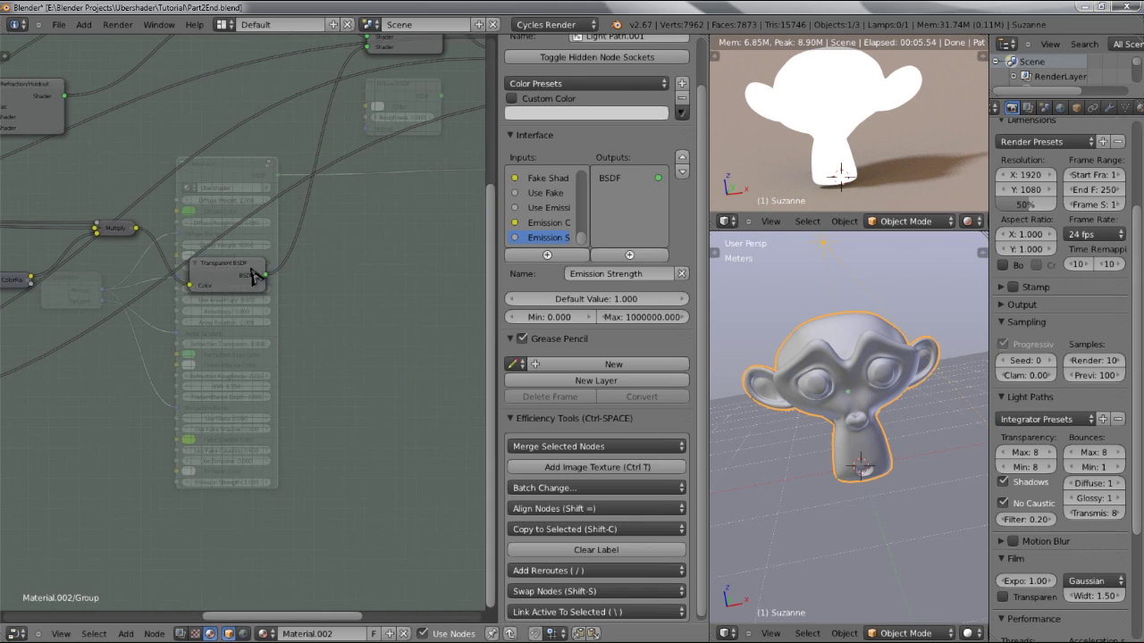
pyautogui.moveTo(255, 275); pyautogui.dragTo(231, 189)
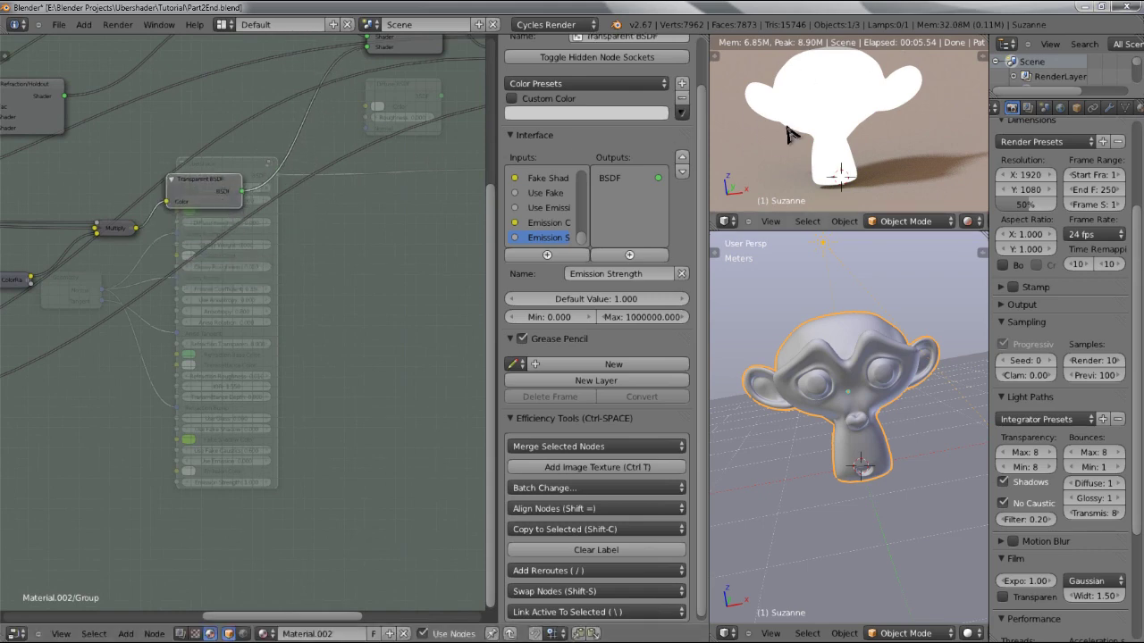
# - Add a Transparent BSDF shader directly below the second Emission node
pyautogui.moveTo(137, 281); pyautogui.dragTo(183, 282, button='middle')
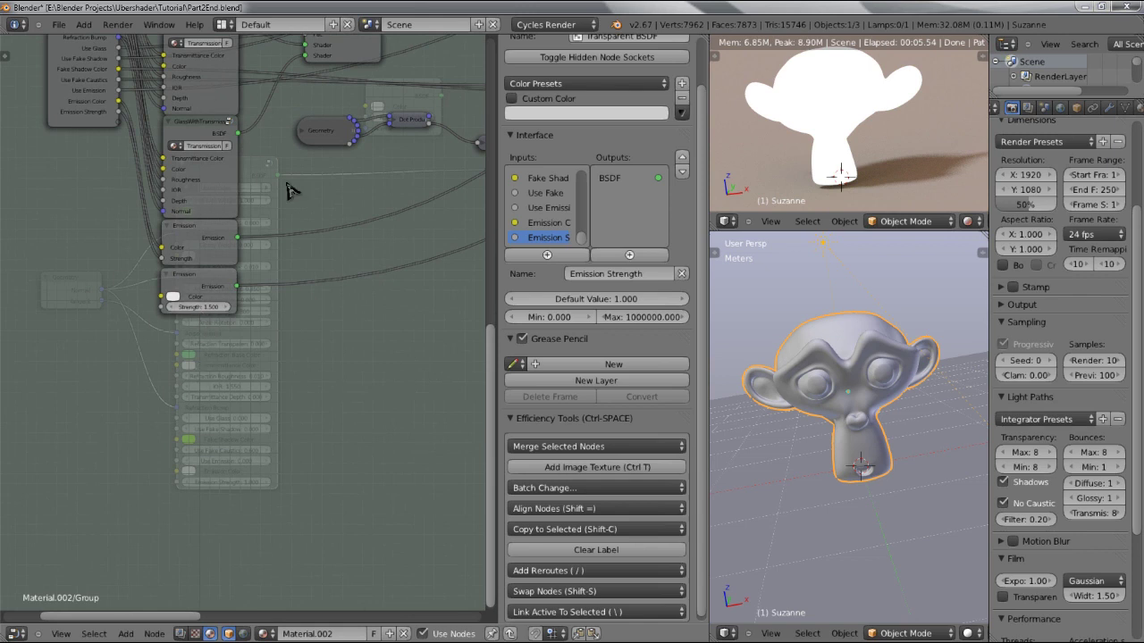
pyautogui.hotkey('shift', 'a')
pyautogui.moveTo(178, 375)
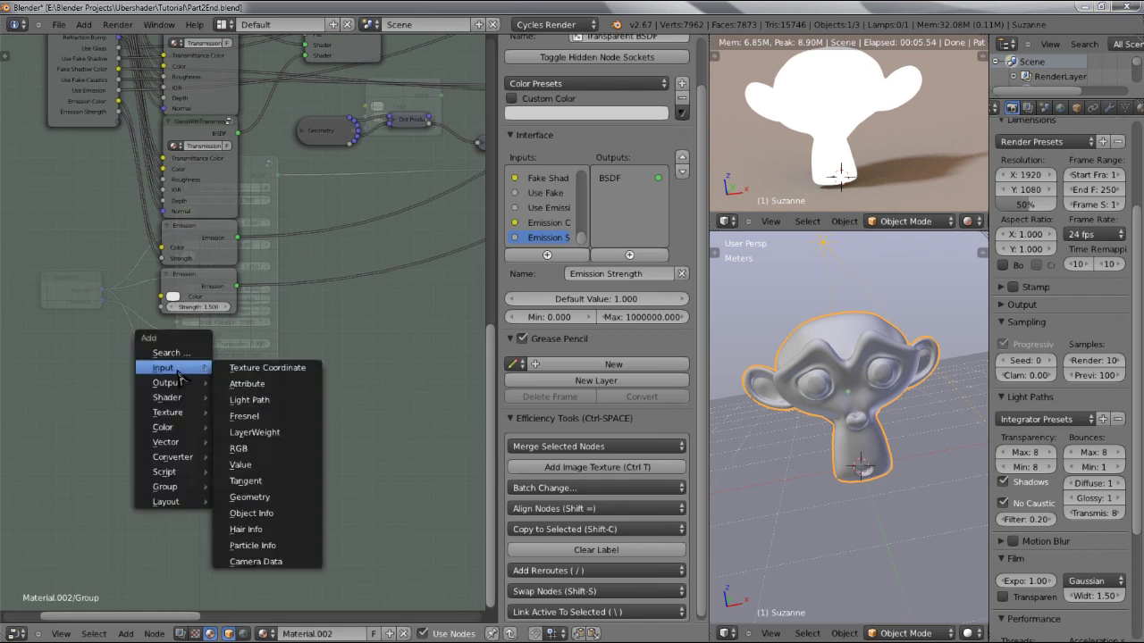
pyautogui.moveTo(177, 399)
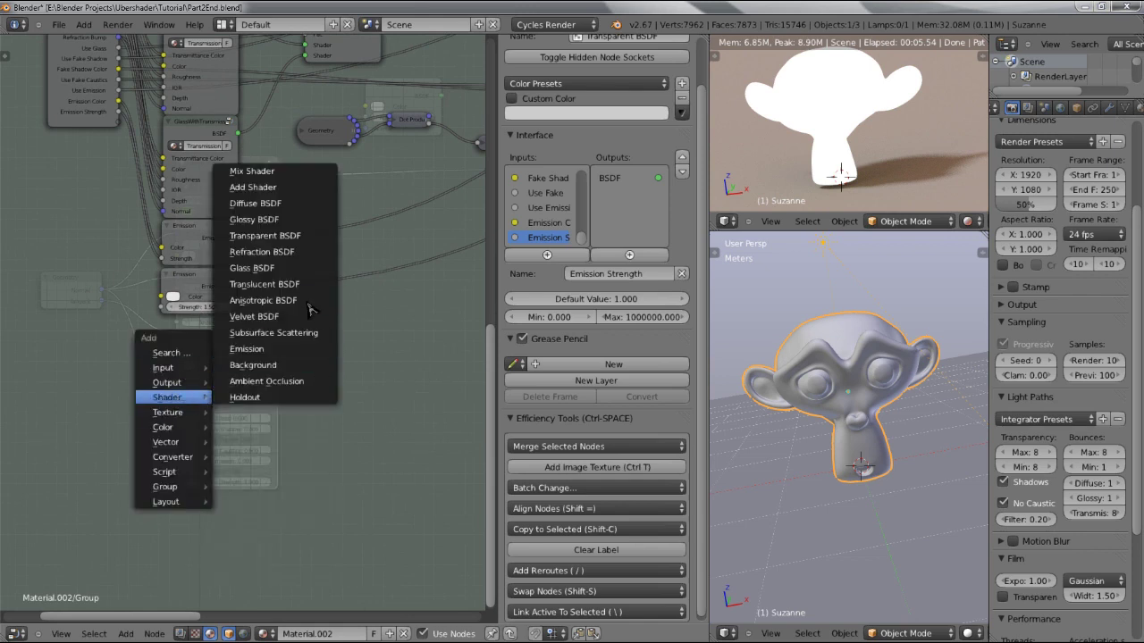
pyautogui.click(295, 236)
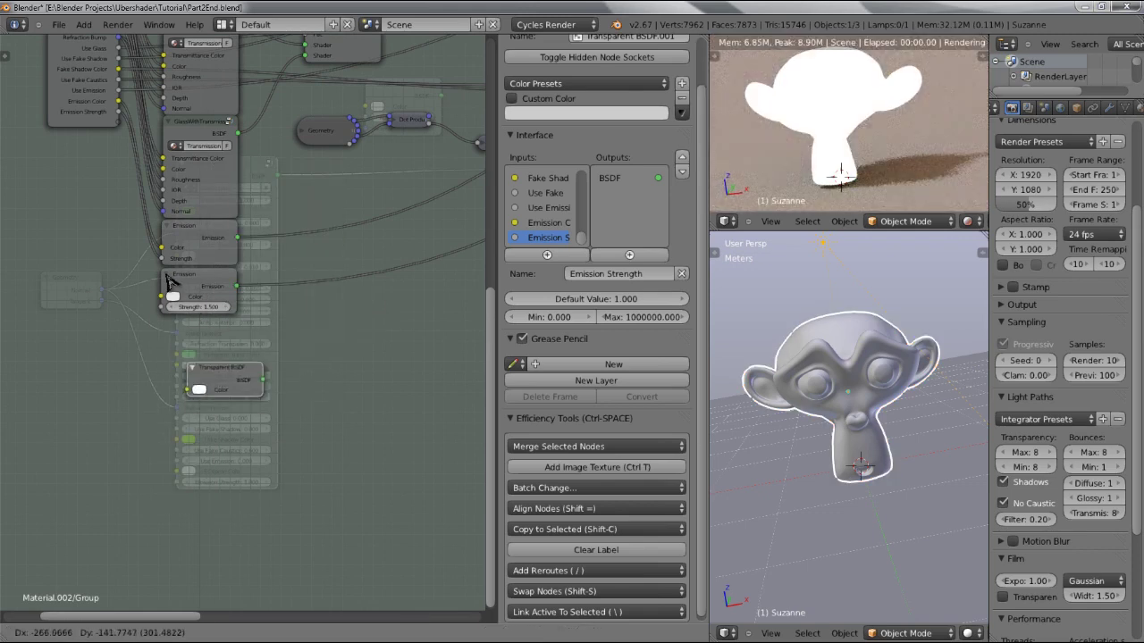
pyautogui.click(149, 264)
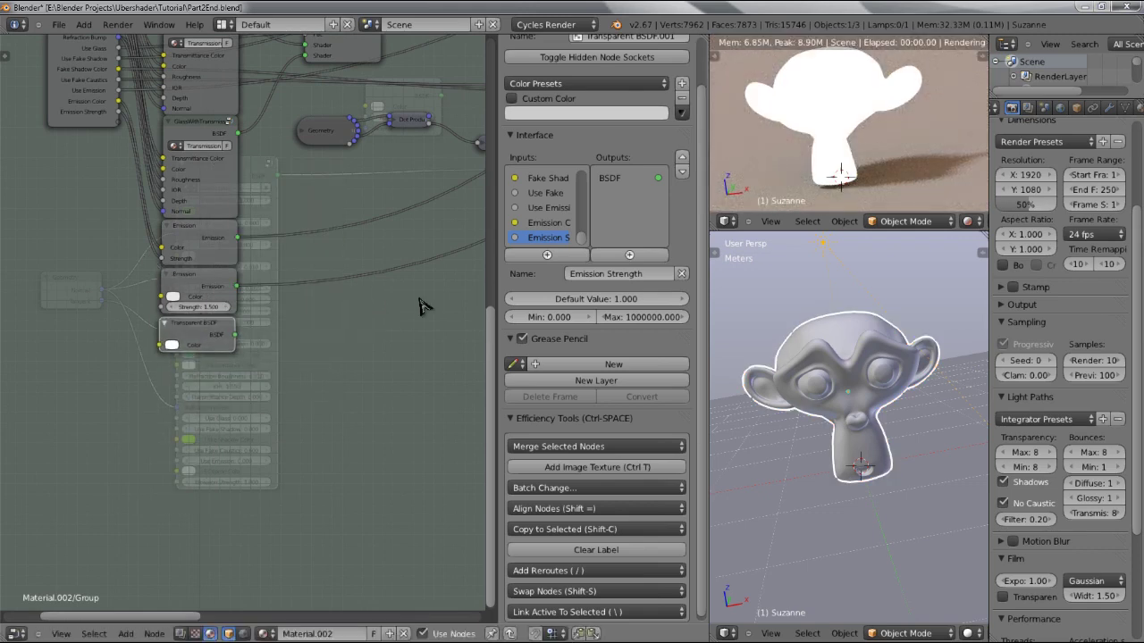
# - Add a Mix Shader and insert it into the link coming from the second Emission node
pyautogui.keyDown('shift'); pyautogui.scroll(-5, 140, 370); pyautogui.keyUp('shift')
pyautogui.hotkey('shift', 'a')
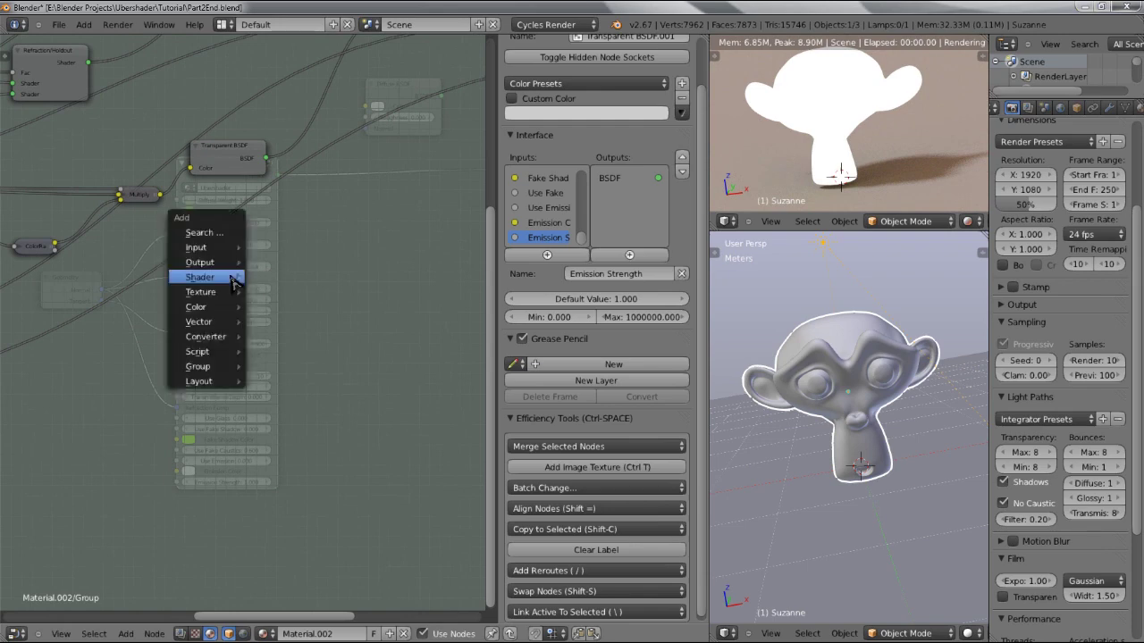
pyautogui.moveTo(231, 279)
pyautogui.click(304, 279)
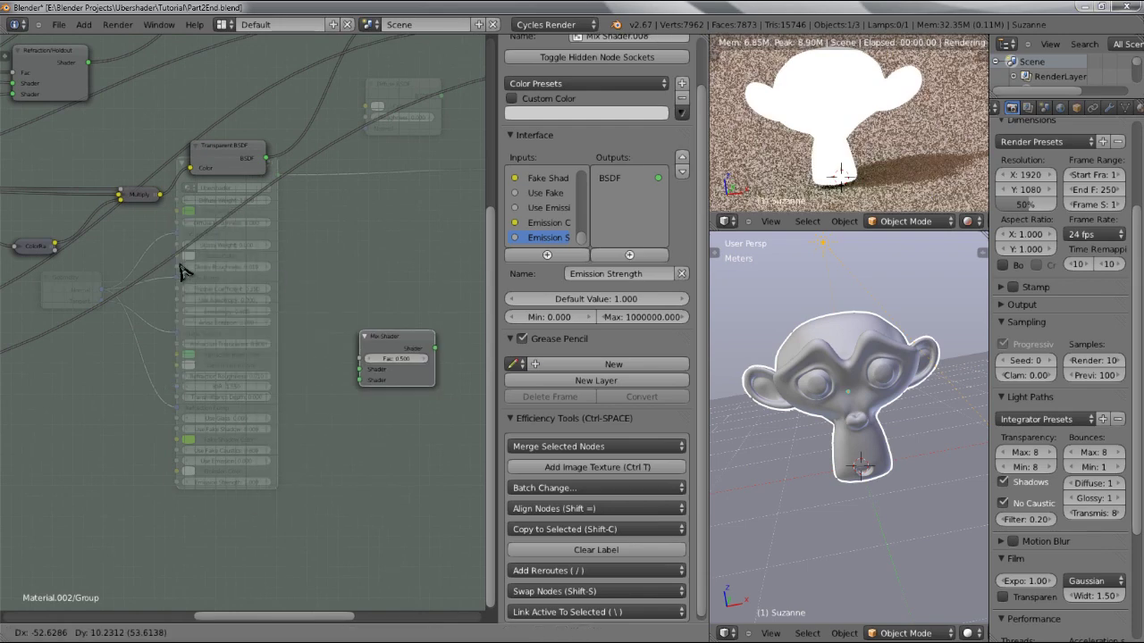
pyautogui.click(72, 208)
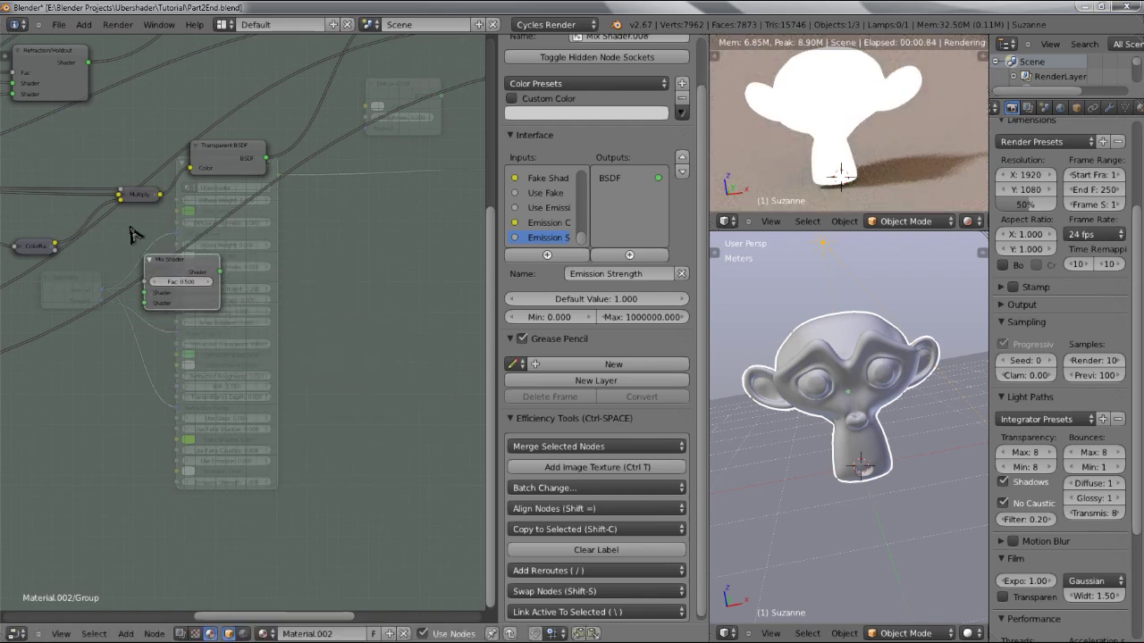
pyautogui.press('g')
pyautogui.click(209, 250)
# - Connect the new Transparent BSDF to the second Shader input of the new Mix Shader and move the mixer lower
pyautogui.moveTo(352, 387); pyautogui.dragTo(106, 334, button='middle')
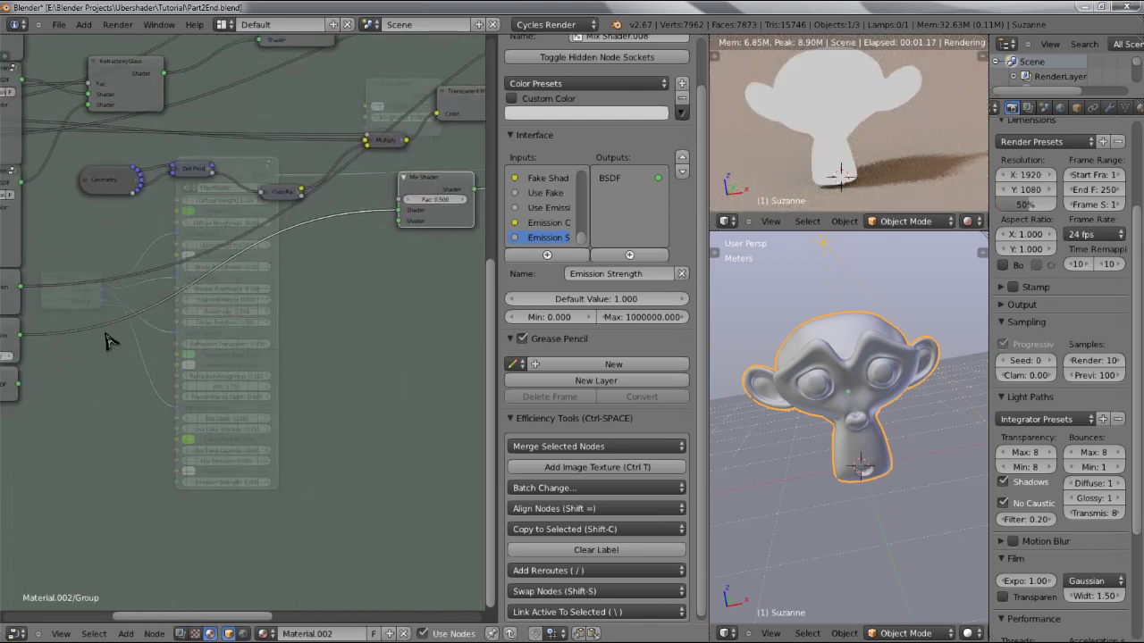
pyautogui.scroll(-2, 106, 340)
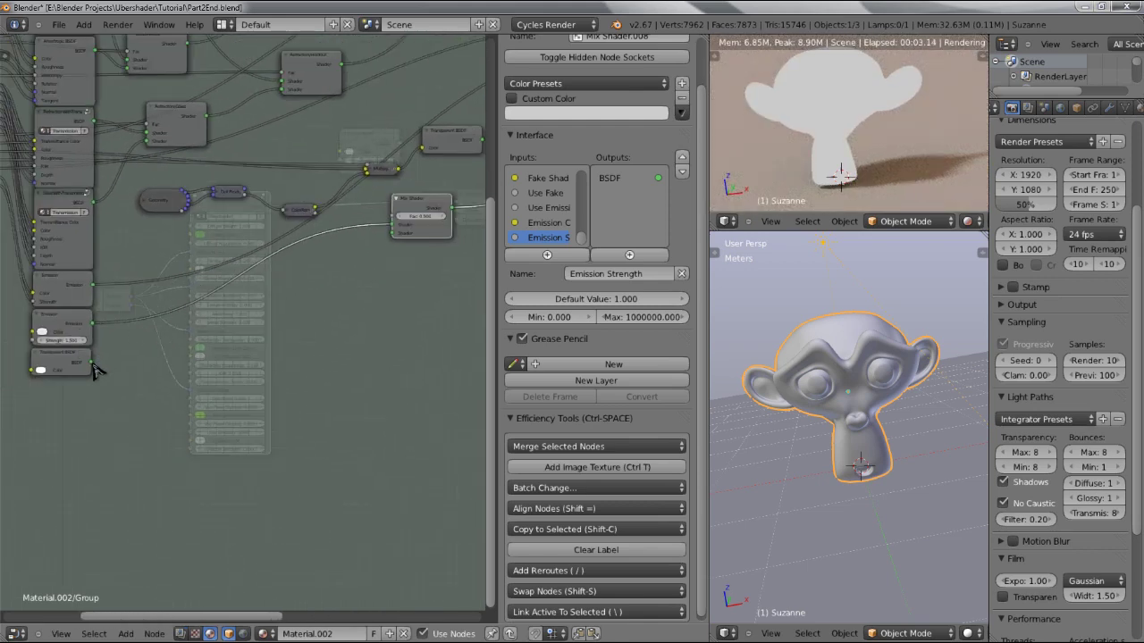
pyautogui.moveTo(94, 365); pyautogui.dragTo(403, 232)
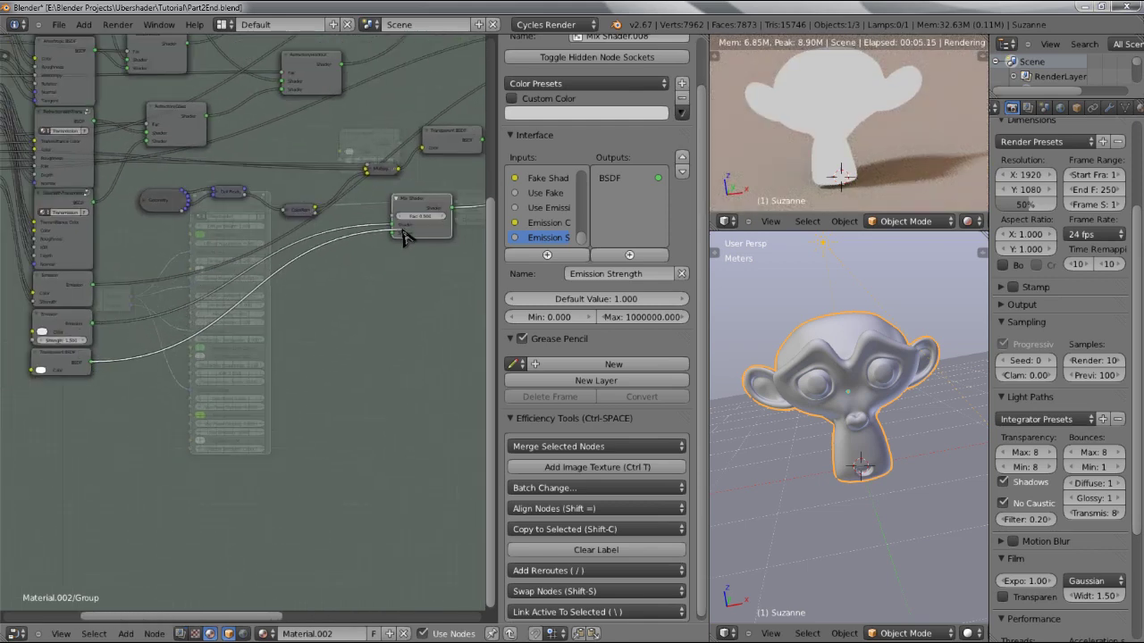
pyautogui.press('g')
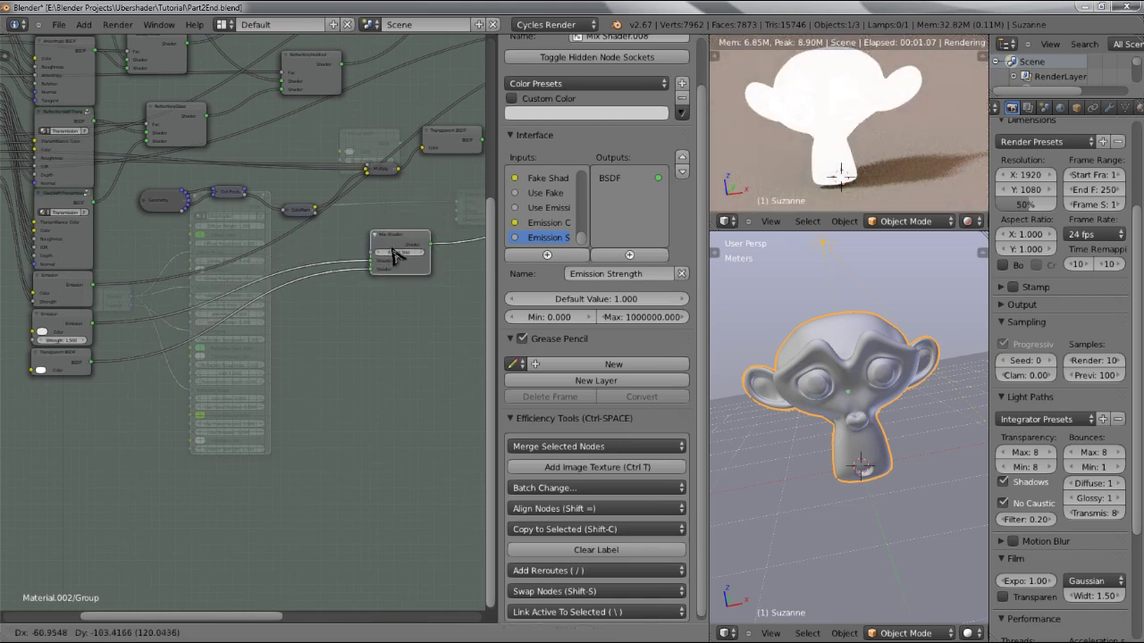
pyautogui.click(398, 276)
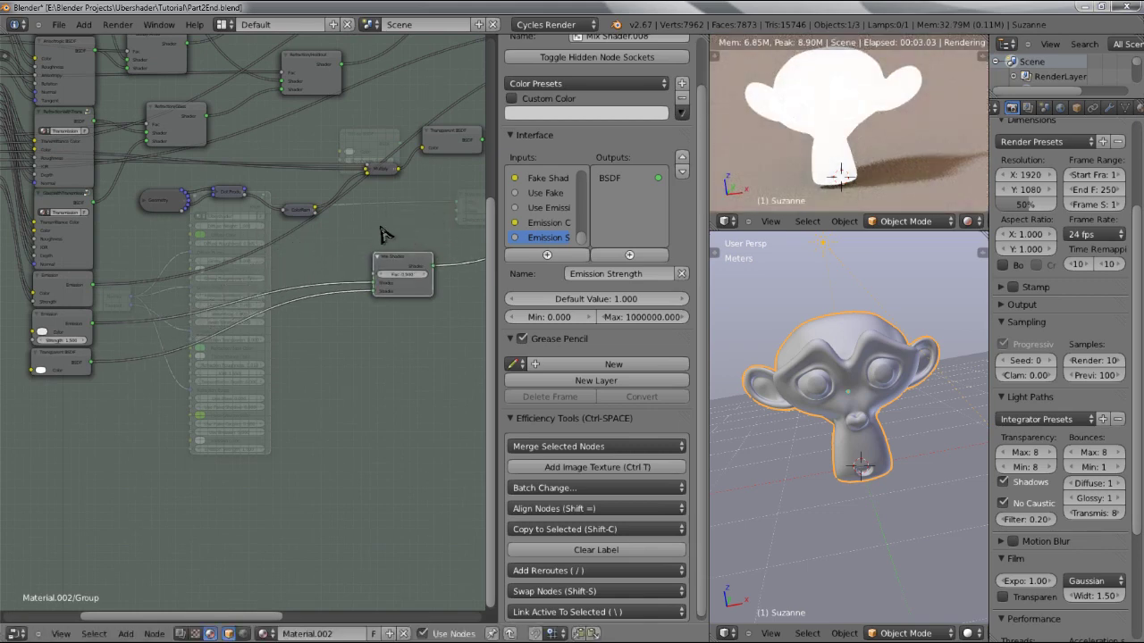
# - Add another Light Path node and connect its Is Camera Ray output to the new Mix Shader's Fac
pyautogui.hotkey('shift', 'a')
pyautogui.moveTo(375, 198)
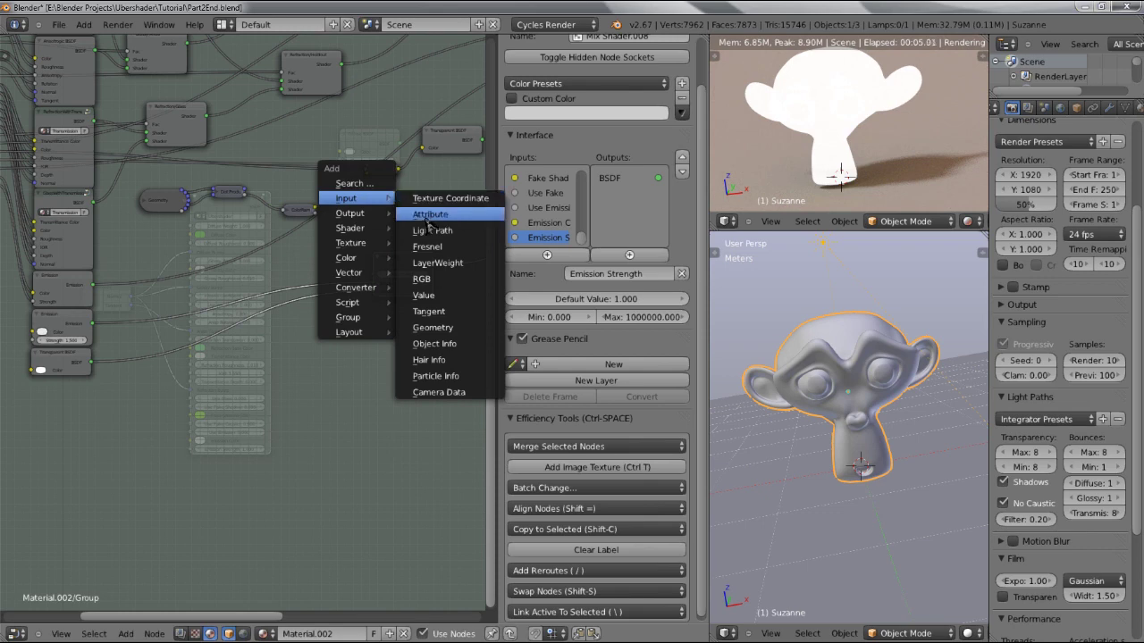
pyautogui.click(431, 229)
pyautogui.click(253, 327)
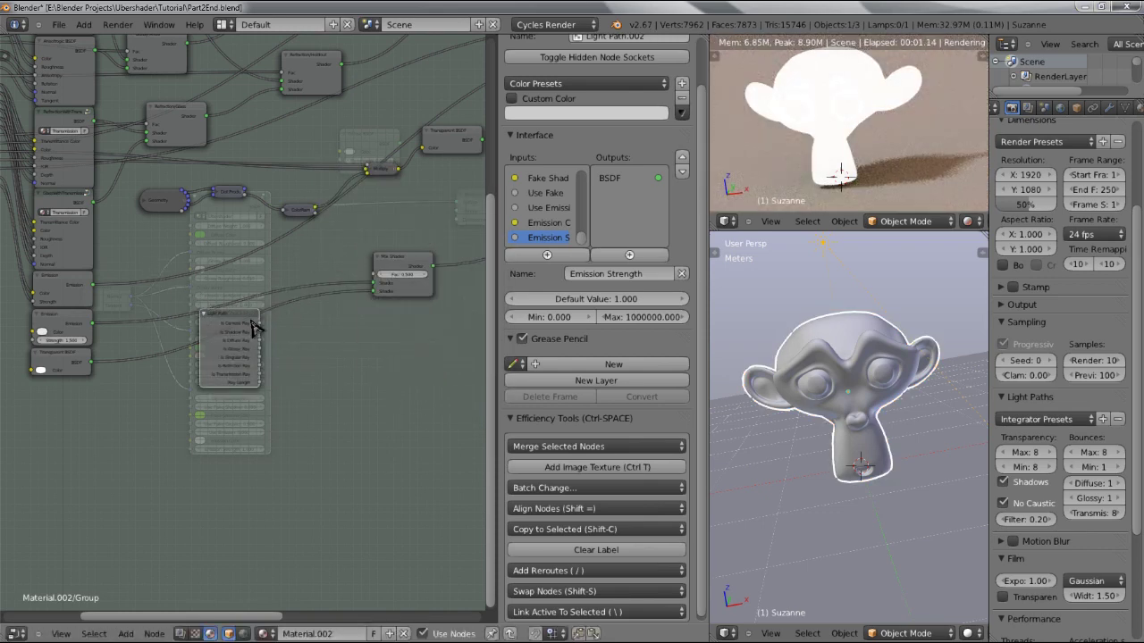
pyautogui.moveTo(260, 322); pyautogui.dragTo(375, 278)
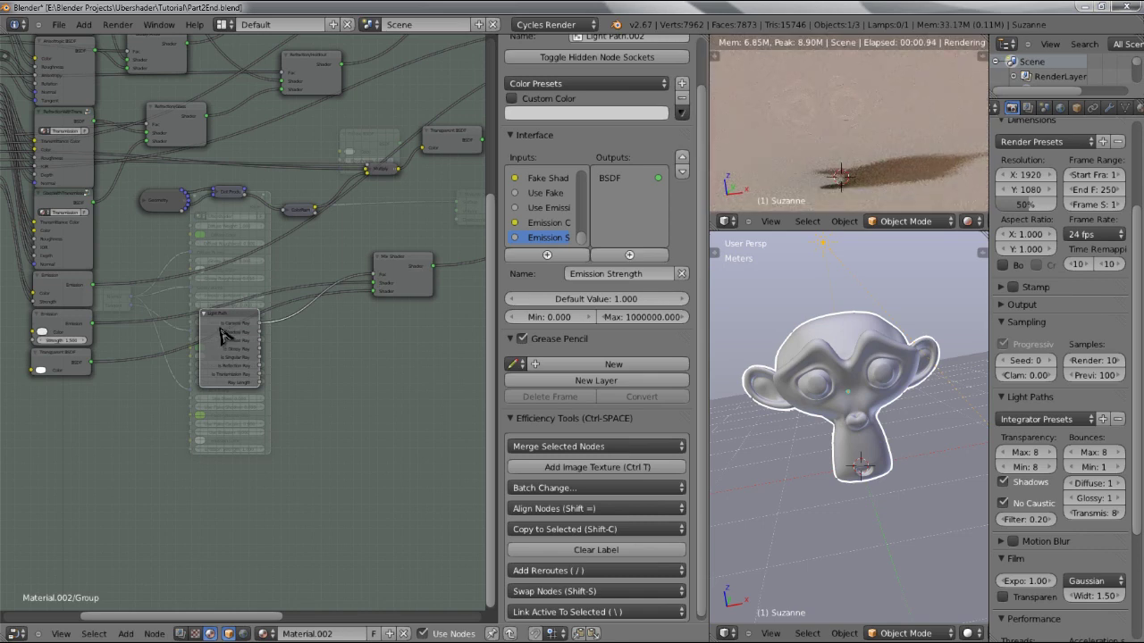
# - Hide the new Light Path node's unused sockets and place it just to the upper left of its Mix Shader
pyautogui.hotkey('ctrl', 'h')
pyautogui.press('g')
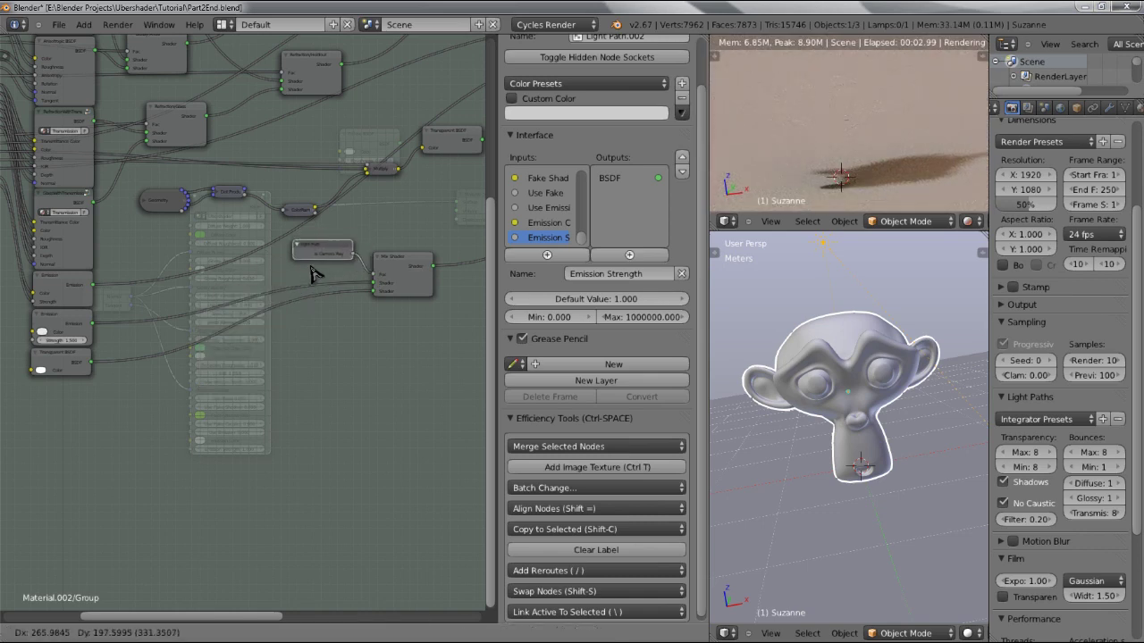
pyautogui.click(311, 279)
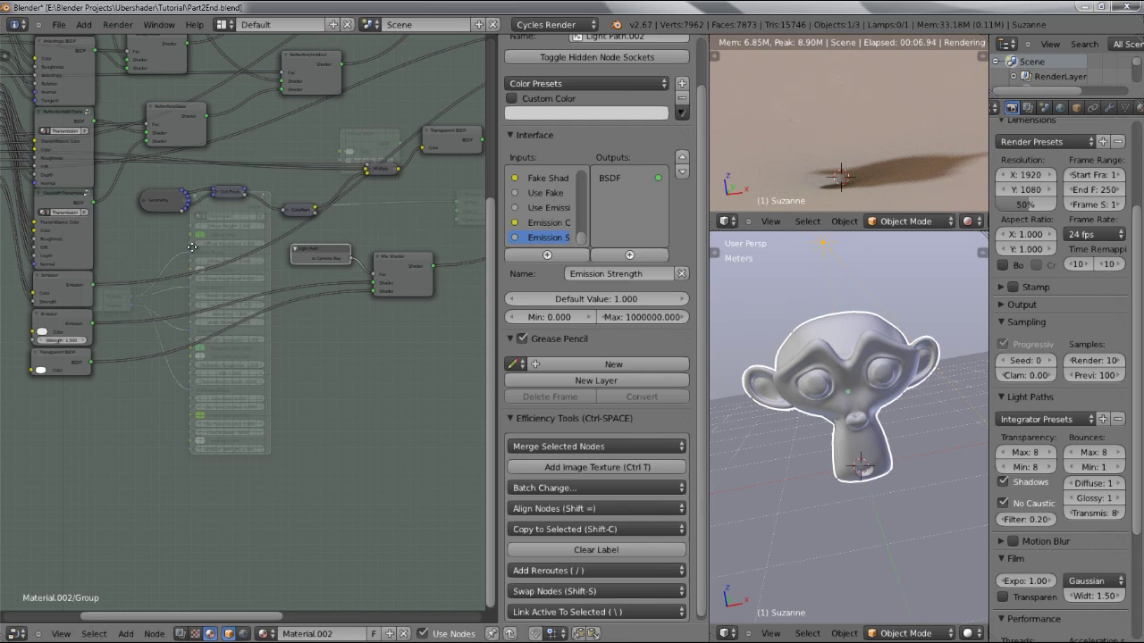
pyautogui.moveTo(191, 247); pyautogui.dragTo(288, 242, button='middle')
pyautogui.moveTo(251, 279); pyautogui.dragTo(393, 298, button='middle')
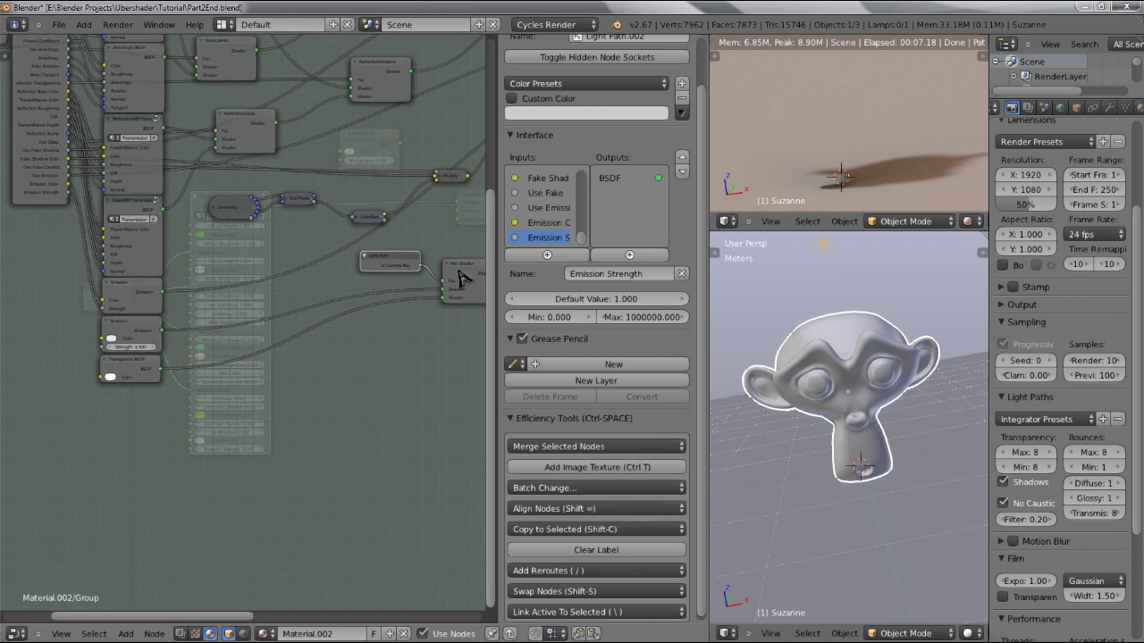
pyautogui.moveTo(323, 301); pyautogui.dragTo(299, 307, button='middle')
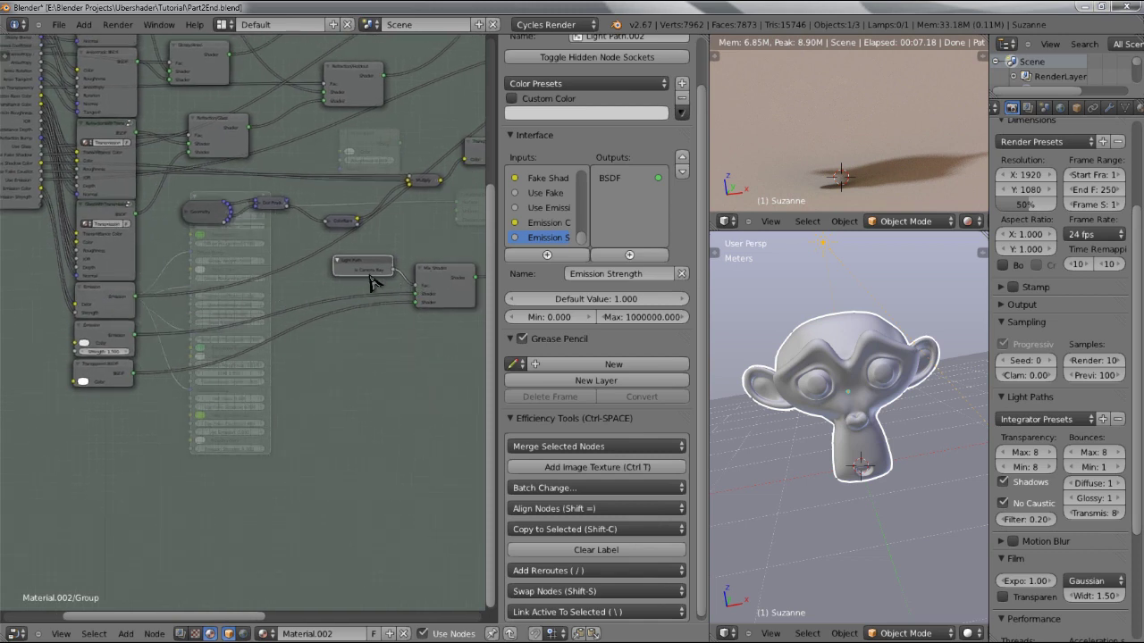
pyautogui.moveTo(361, 270); pyautogui.dragTo(348, 265)
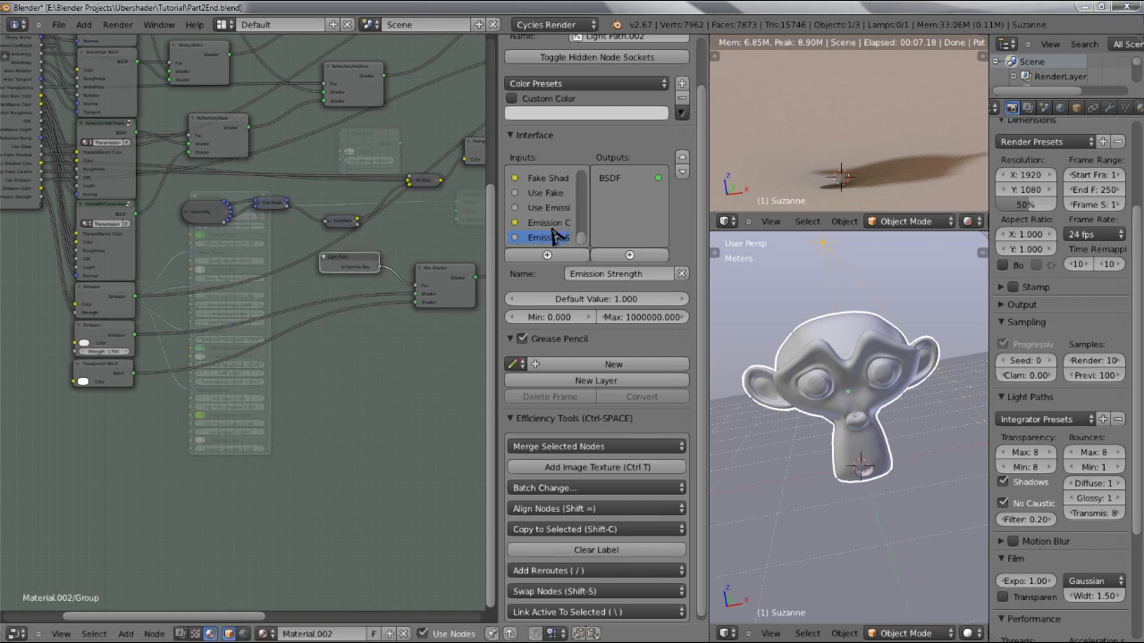
# - Add a new value input to the group after Emission Strength and name it Matte Alpha
pyautogui.click(547, 255)
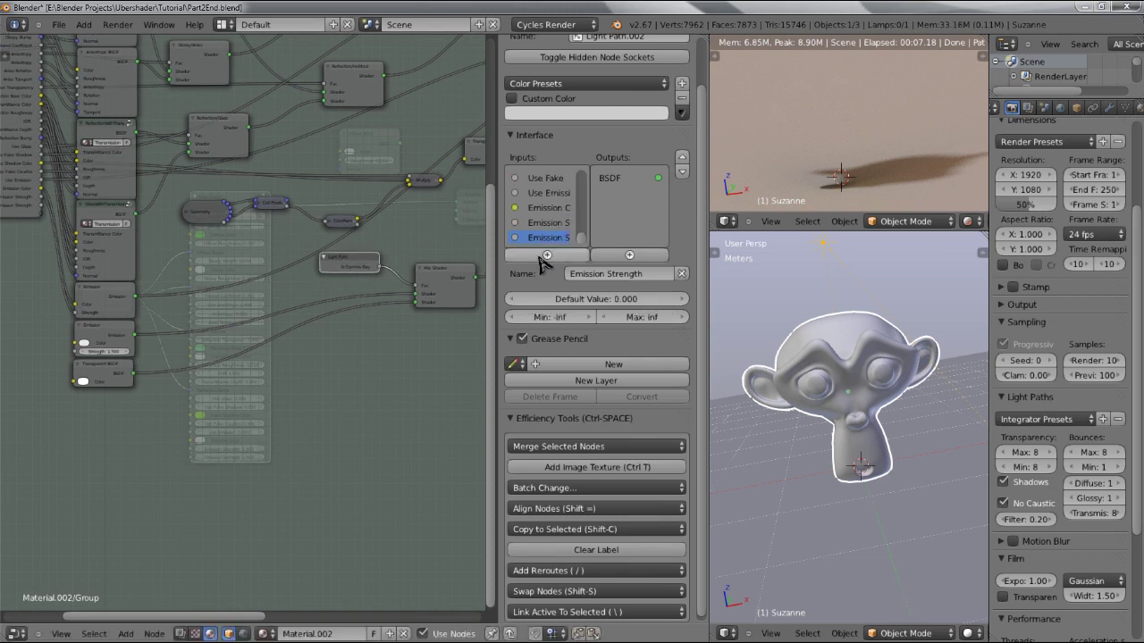
pyautogui.click(548, 225)
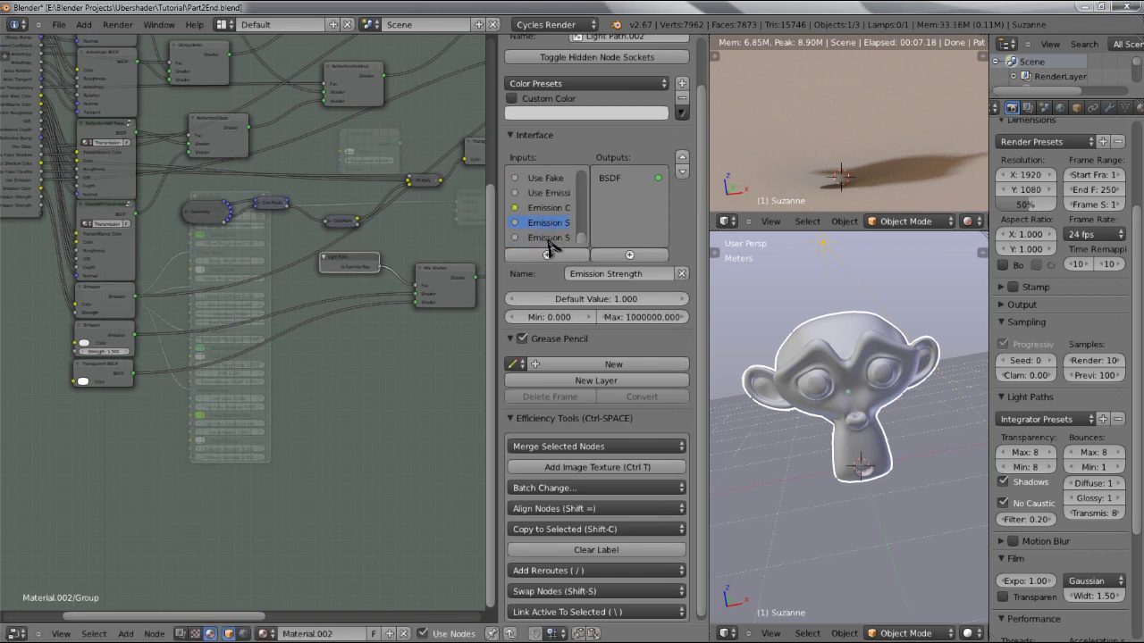
pyautogui.click(547, 238)
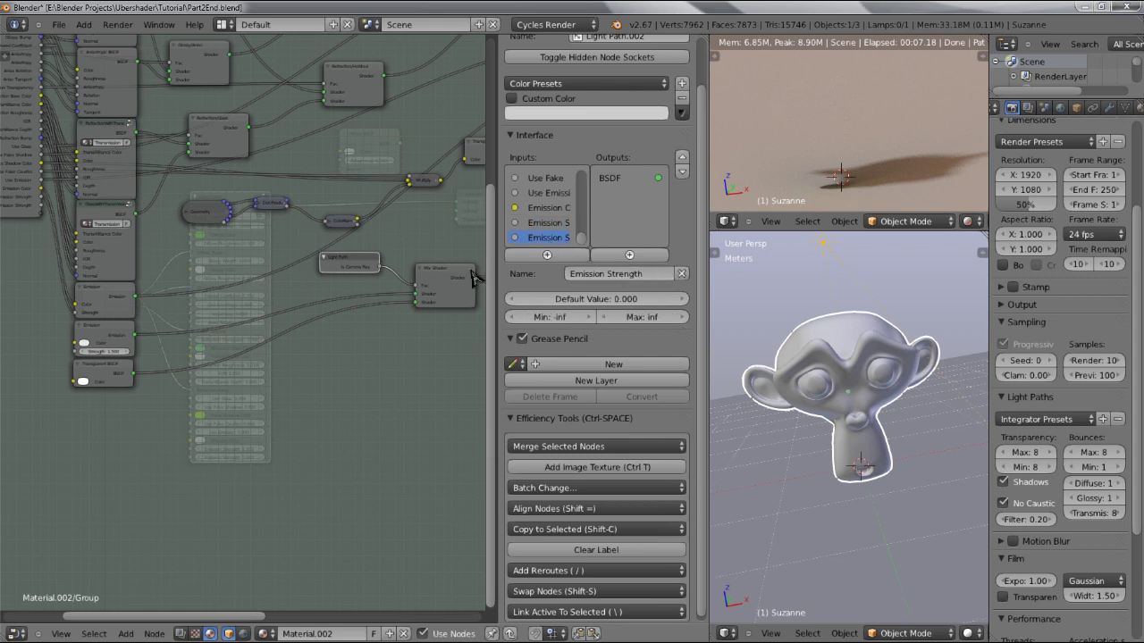
pyautogui.click(636, 274)
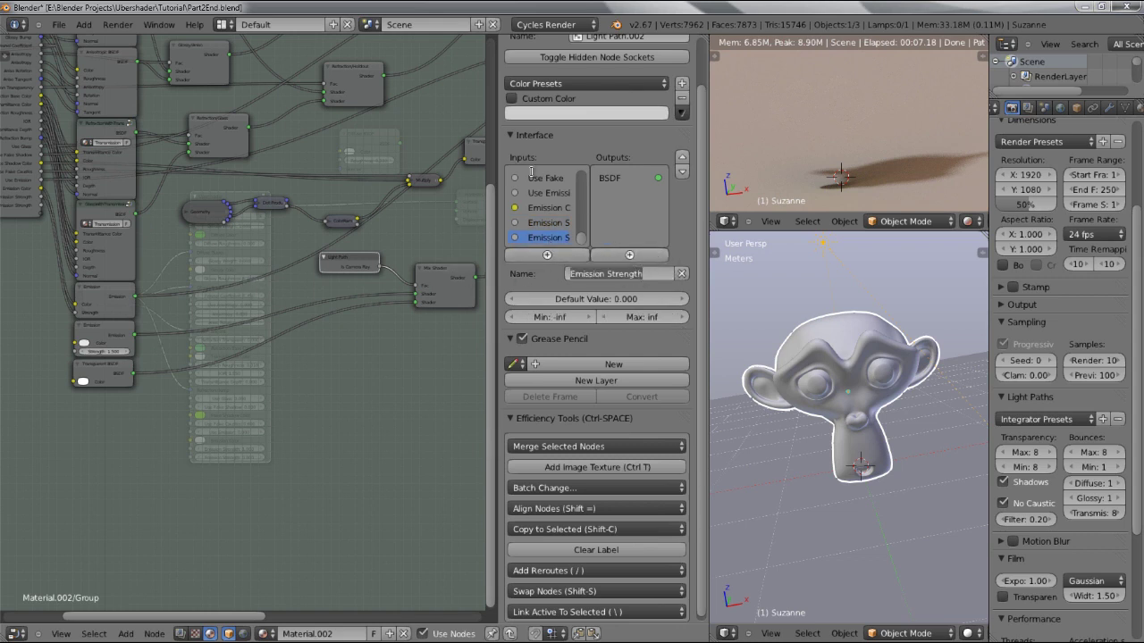
pyautogui.write('Matte Alpha')
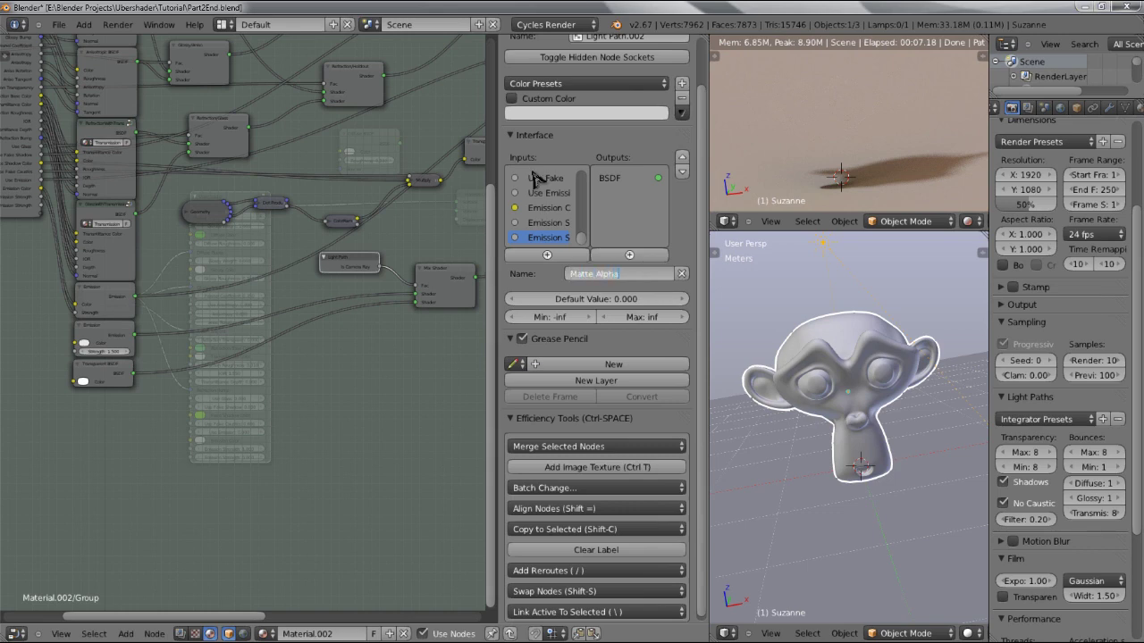
pyautogui.press('Return')
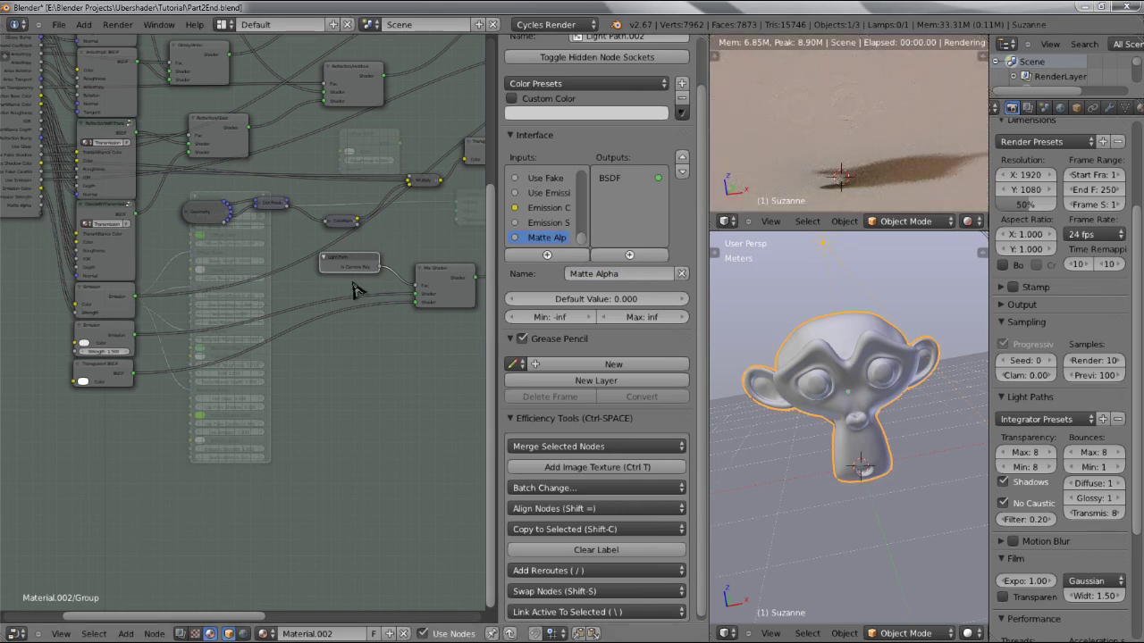
# - Add a Math node below the new Light Path node and set its operation to Multiply
pyautogui.hotkey('shift', 'a')
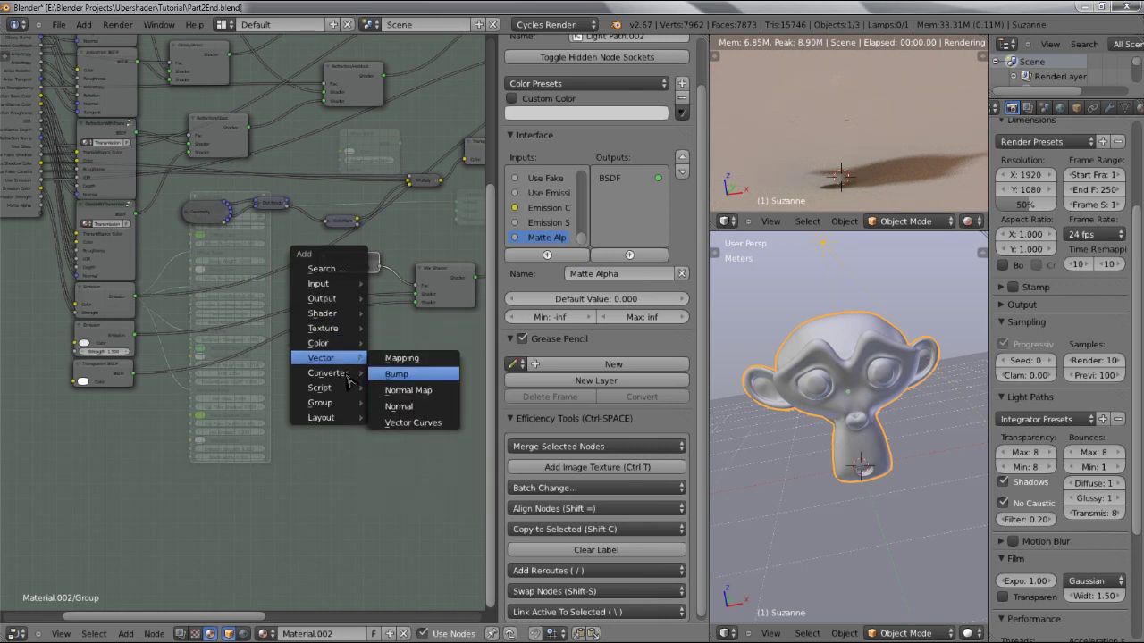
pyautogui.moveTo(347, 374)
pyautogui.click(404, 374)
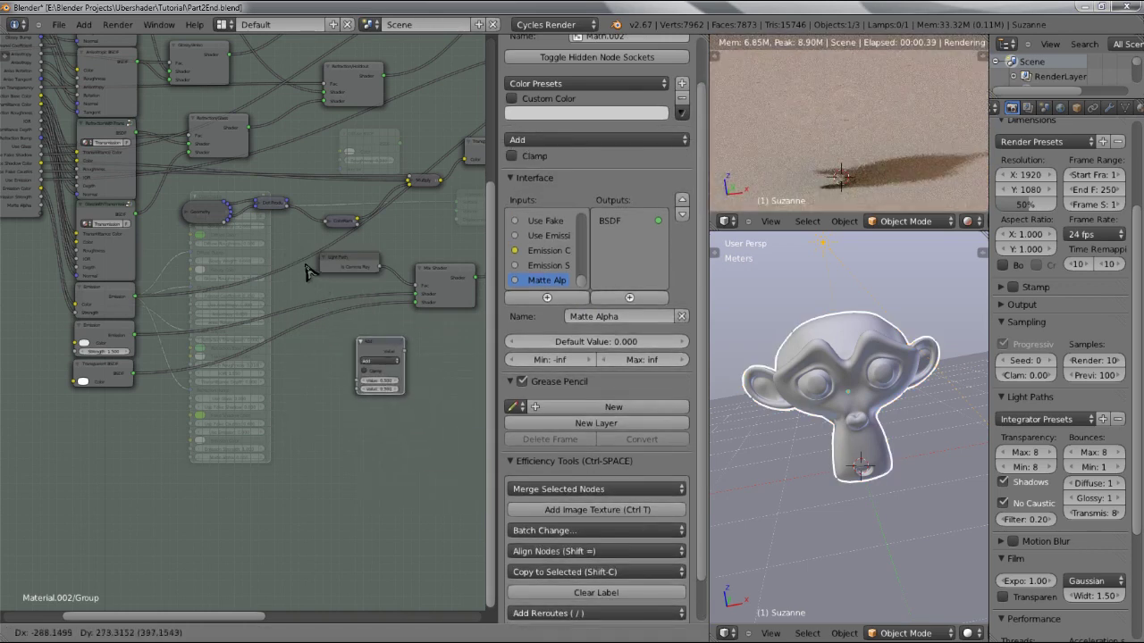
pyautogui.click(375, 357)
pyautogui.click(375, 353)
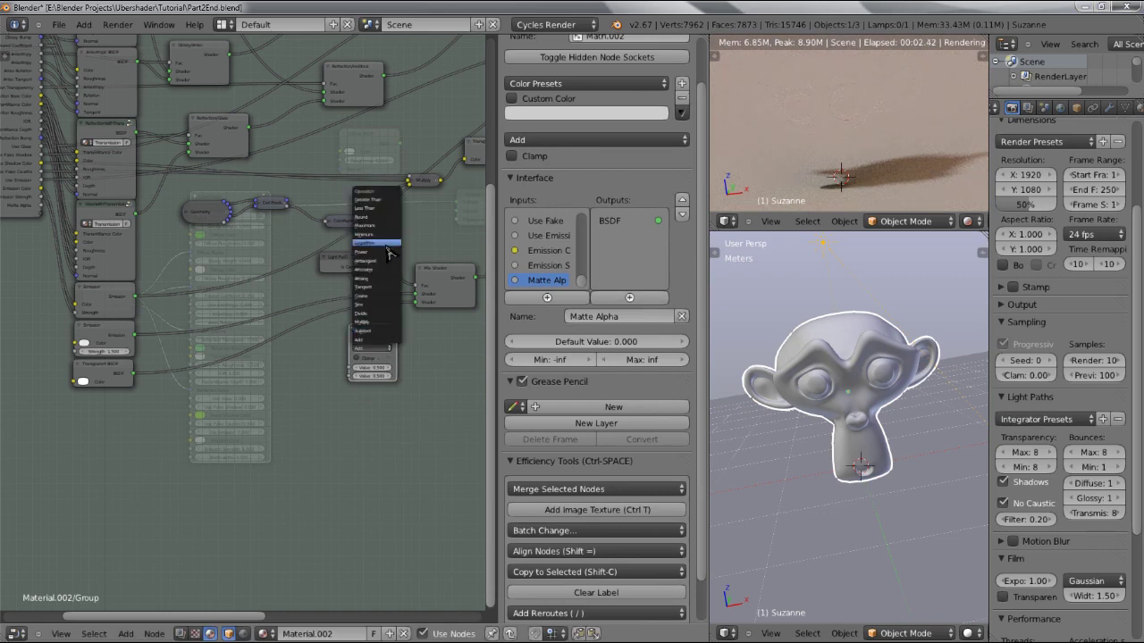
pyautogui.click(379, 322)
# - Feed Is Camera Ray and the Matte Alpha group input into the Multiply node, and connect its result to the emission Mix Shader's Fac
pyautogui.moveTo(379, 268); pyautogui.dragTo(346, 368)
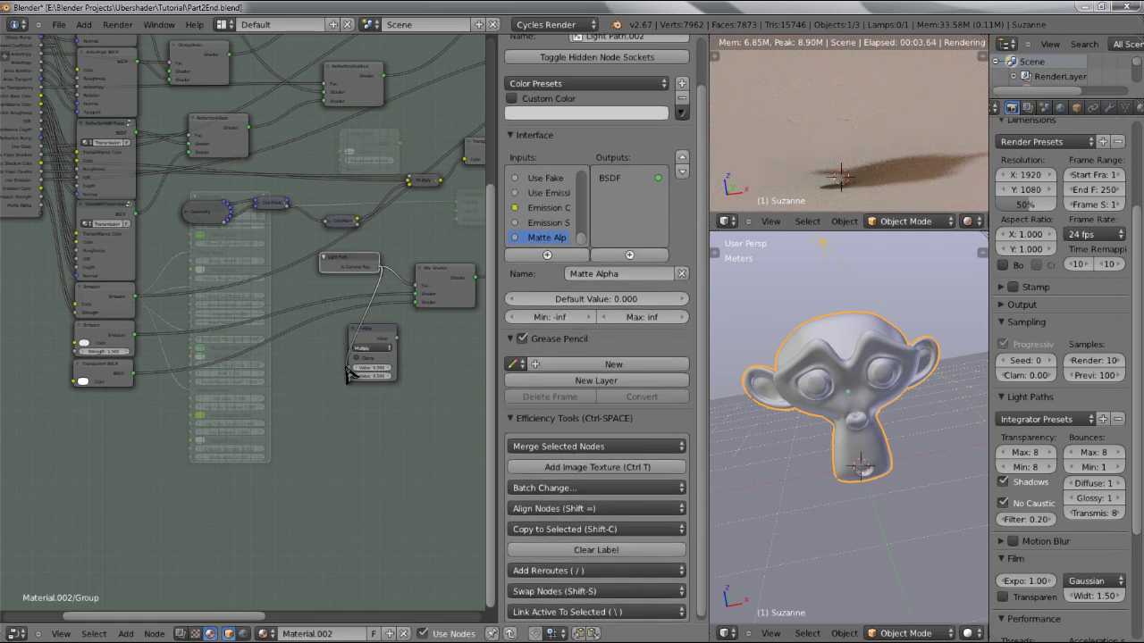
pyautogui.moveTo(40, 207); pyautogui.dragTo(349, 382)
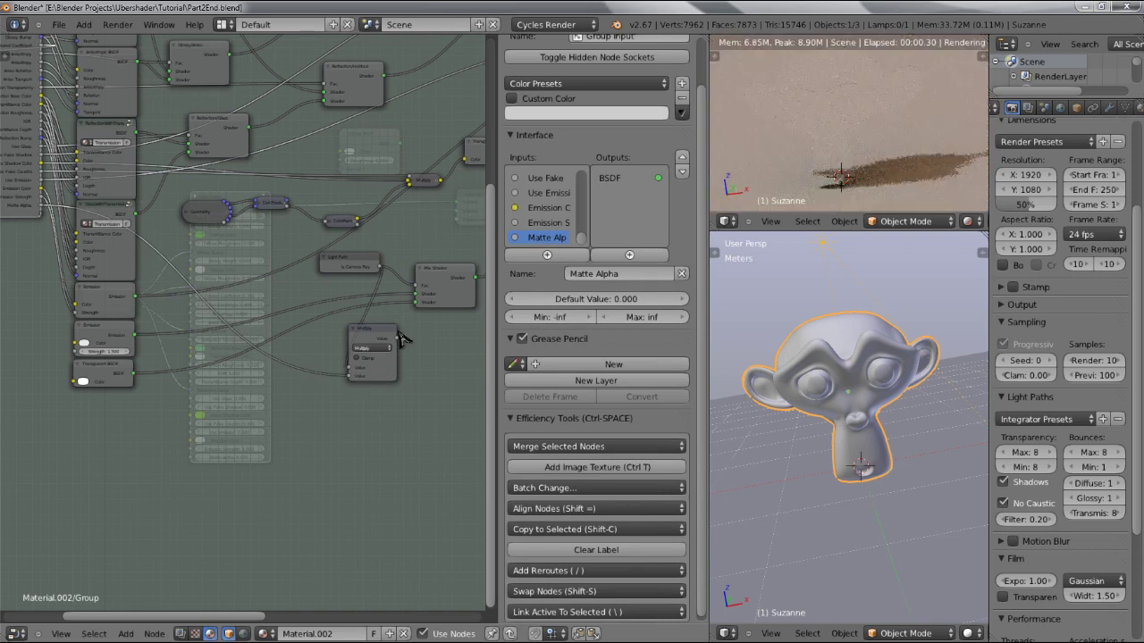
pyautogui.moveTo(399, 339); pyautogui.dragTo(415, 294)
# - Leave the group and test Matte Alpha at 1 on the Ubershader node
pyautogui.press('Tab')
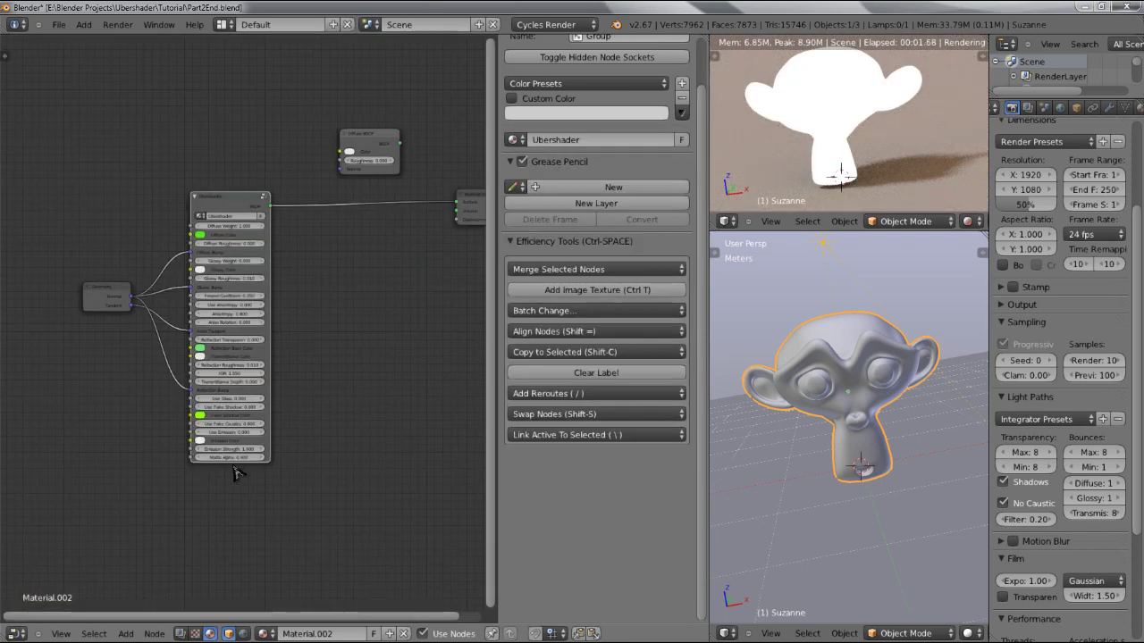
pyautogui.scroll(2, 241, 476)
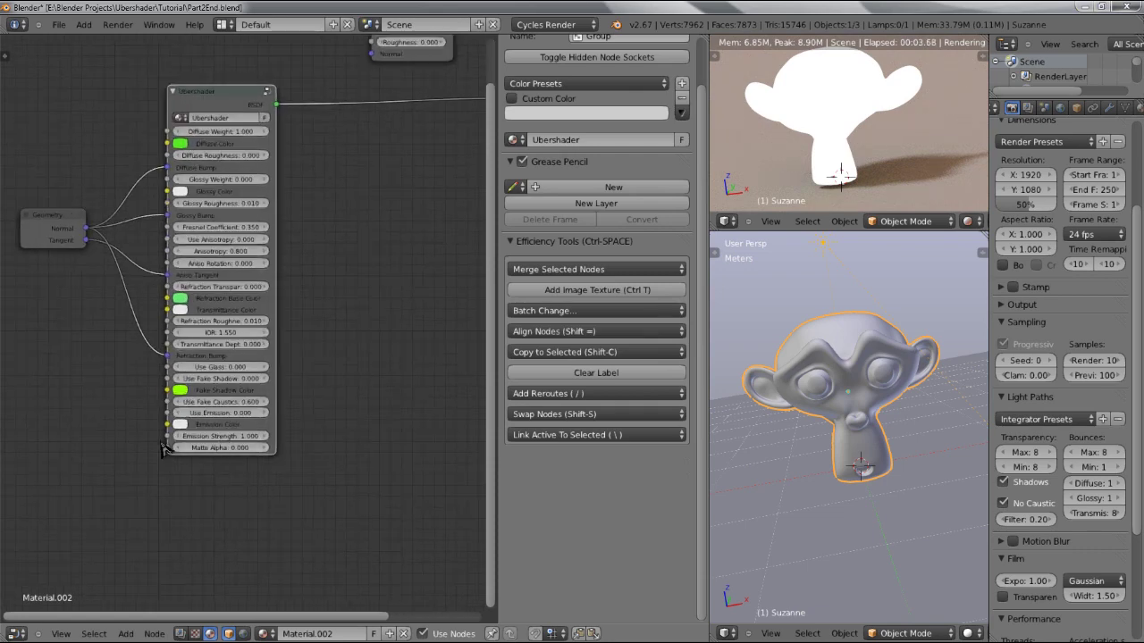
pyautogui.moveTo(205, 452)
pyautogui.mouseDown()
pyautogui.moveTo(273, 459)
pyautogui.moveTo(166, 459)
pyautogui.moveTo(206, 447)
pyautogui.mouseUp()
pyautogui.click(207, 446)
pyautogui.write('1')
pyautogui.press('Return')
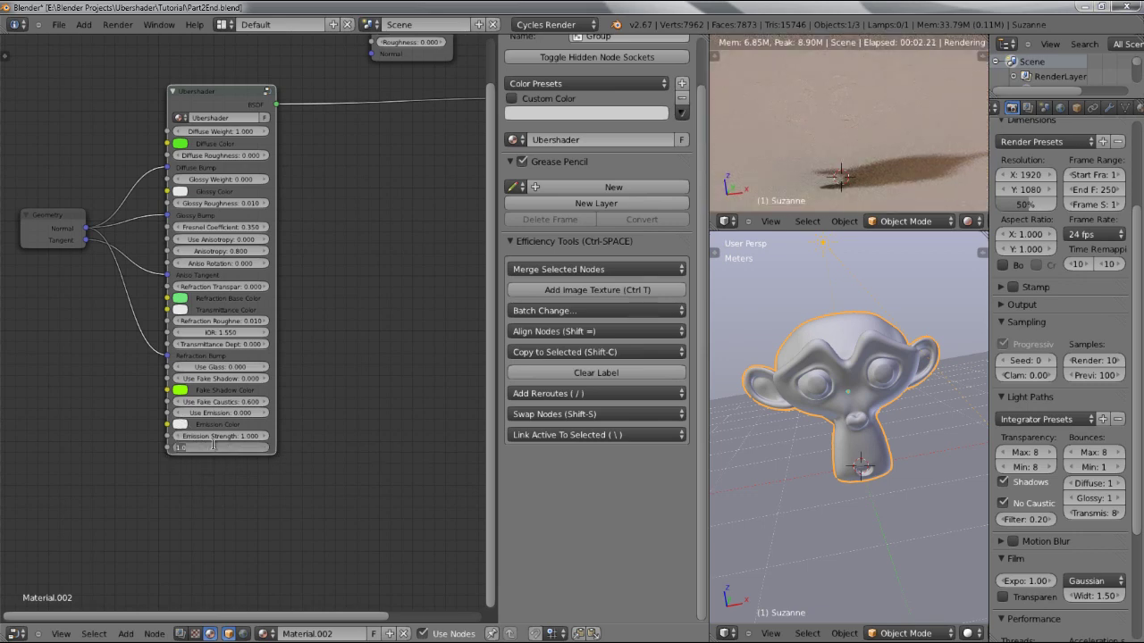
# - Go back into the group and insert an Invert node into the link from Matte Alpha to the Multiply node
pyautogui.press('Tab')
pyautogui.moveTo(331, 350); pyautogui.dragTo(189, 366, button='middle')
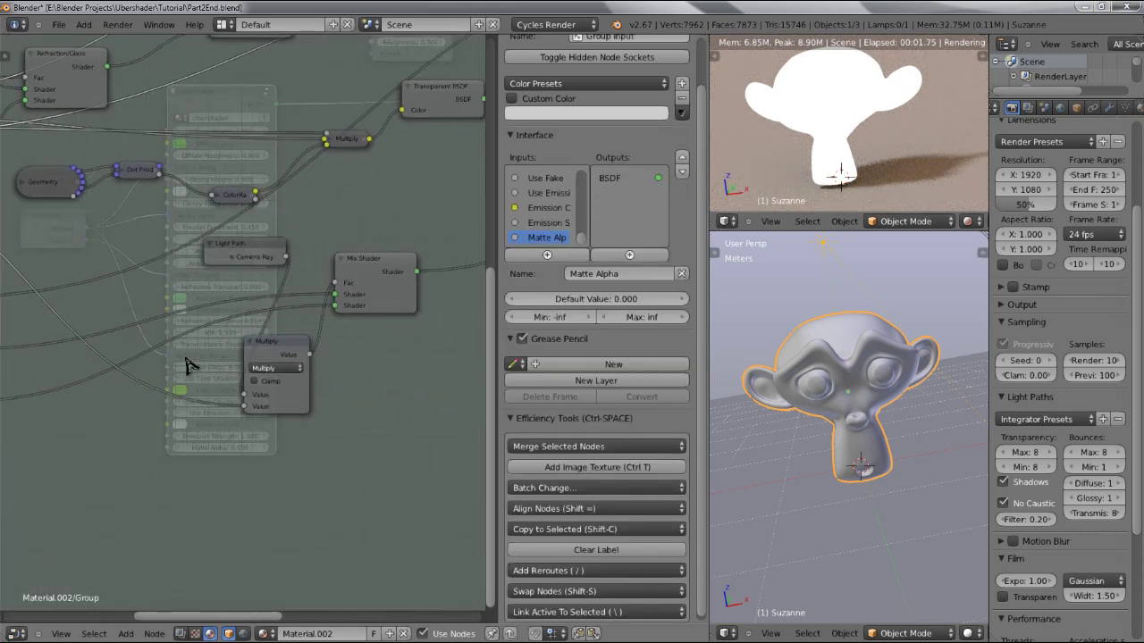
pyautogui.moveTo(128, 304); pyautogui.dragTo(265, 289, button='middle')
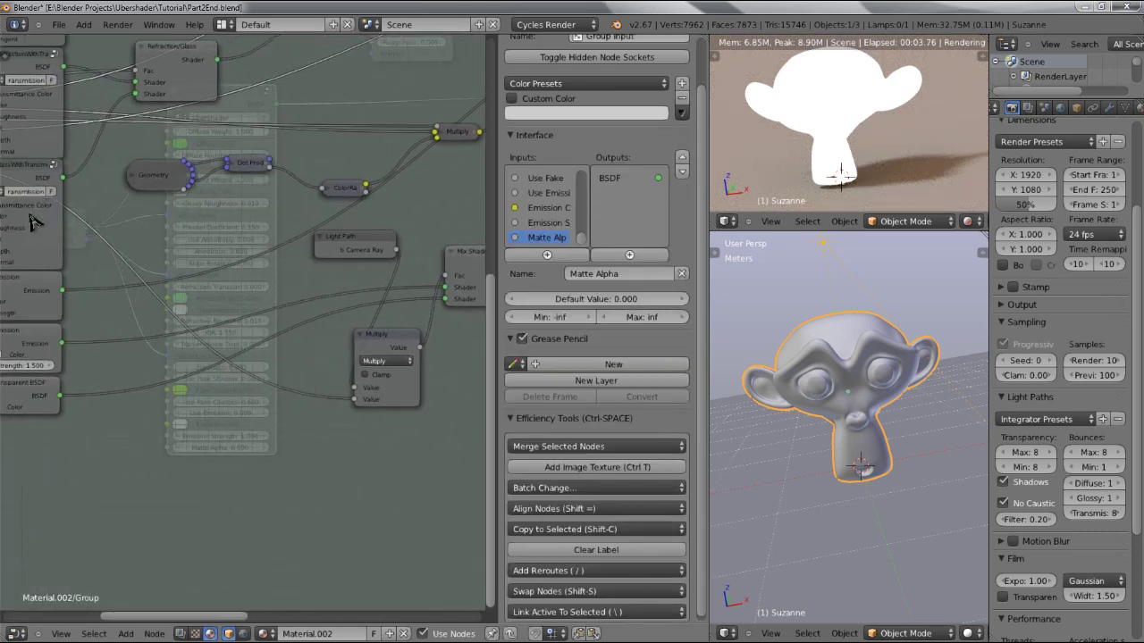
pyautogui.moveTo(164, 245); pyautogui.dragTo(299, 257, button='middle')
pyautogui.moveTo(253, 329); pyautogui.dragTo(68, 281, button='middle')
pyautogui.hotkey('shift', 'a')
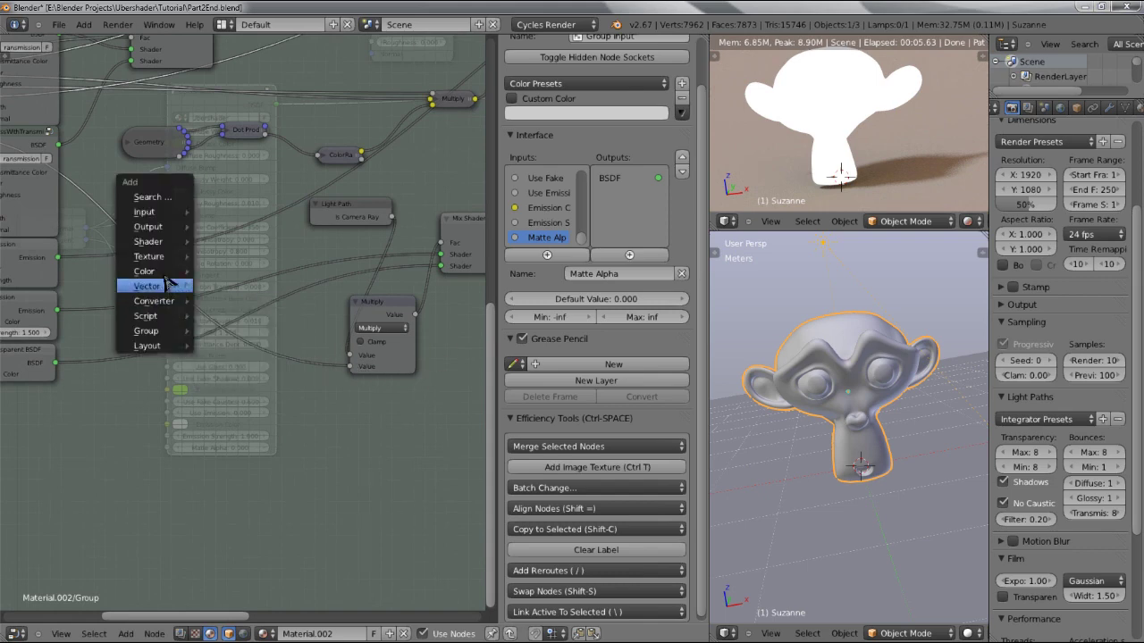
pyautogui.moveTo(147, 271)
pyautogui.click(252, 306)
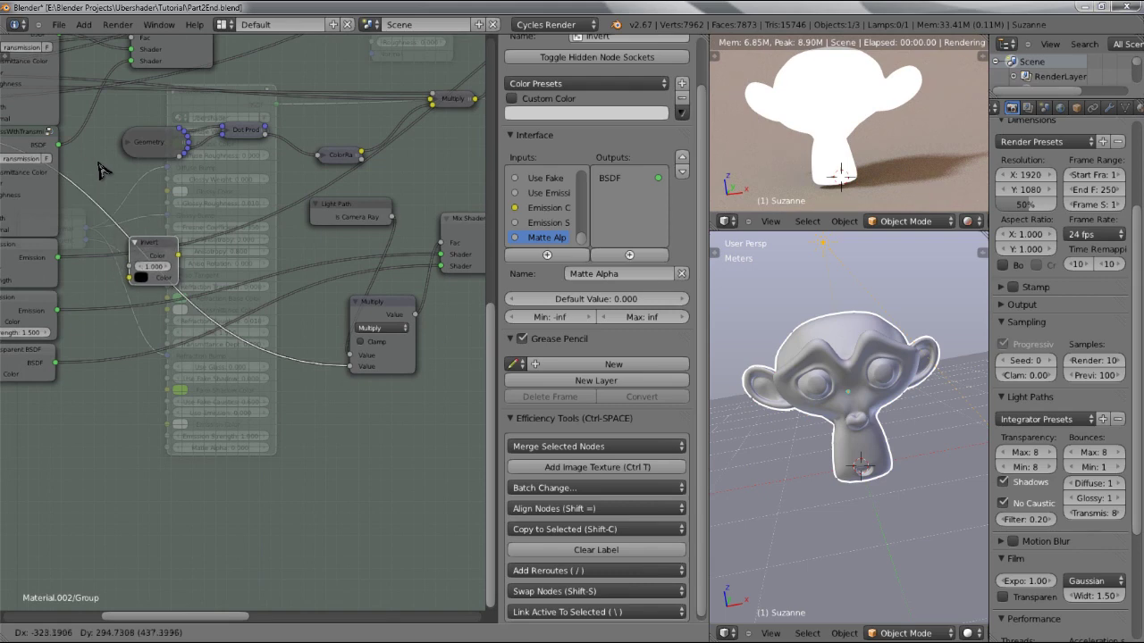
pyautogui.click(102, 173)
# - Leave the group and try Matte Alpha at 1 and 0.2 on the Ubershader node, finishing at 1
pyautogui.press('Tab')
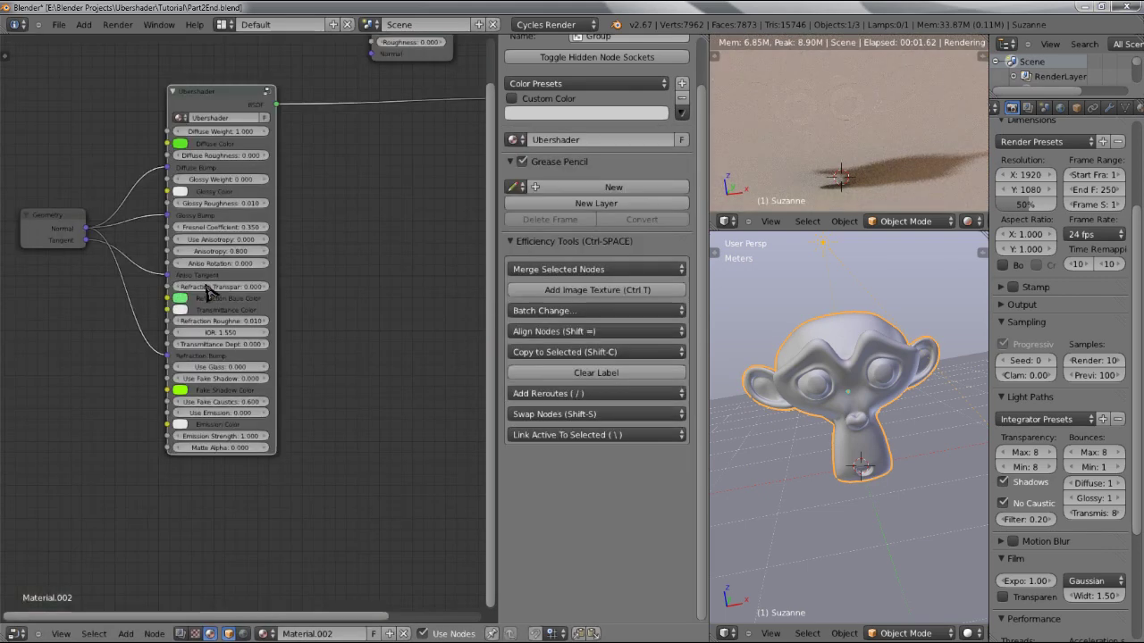
pyautogui.click(214, 447)
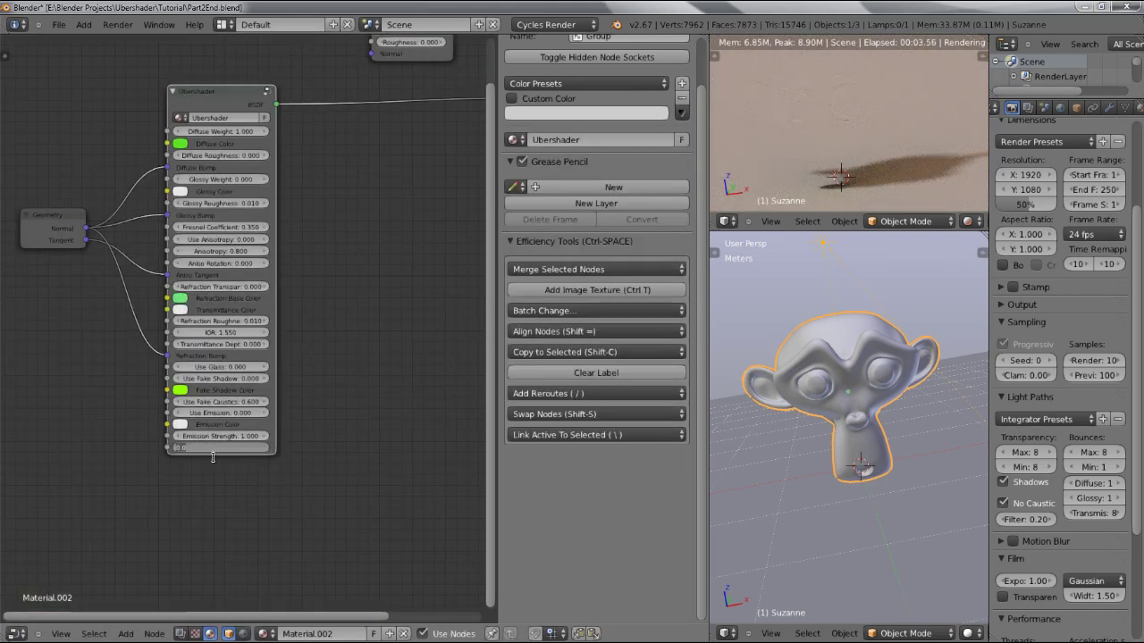
pyautogui.press('Return')
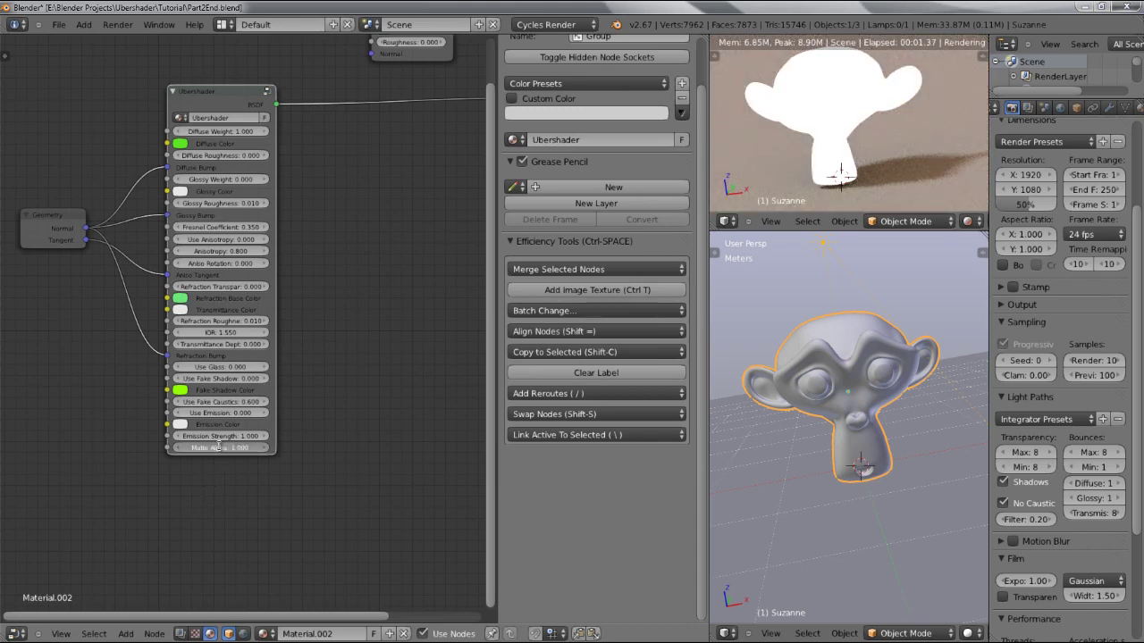
pyautogui.write('0.2')
pyautogui.press('Return')
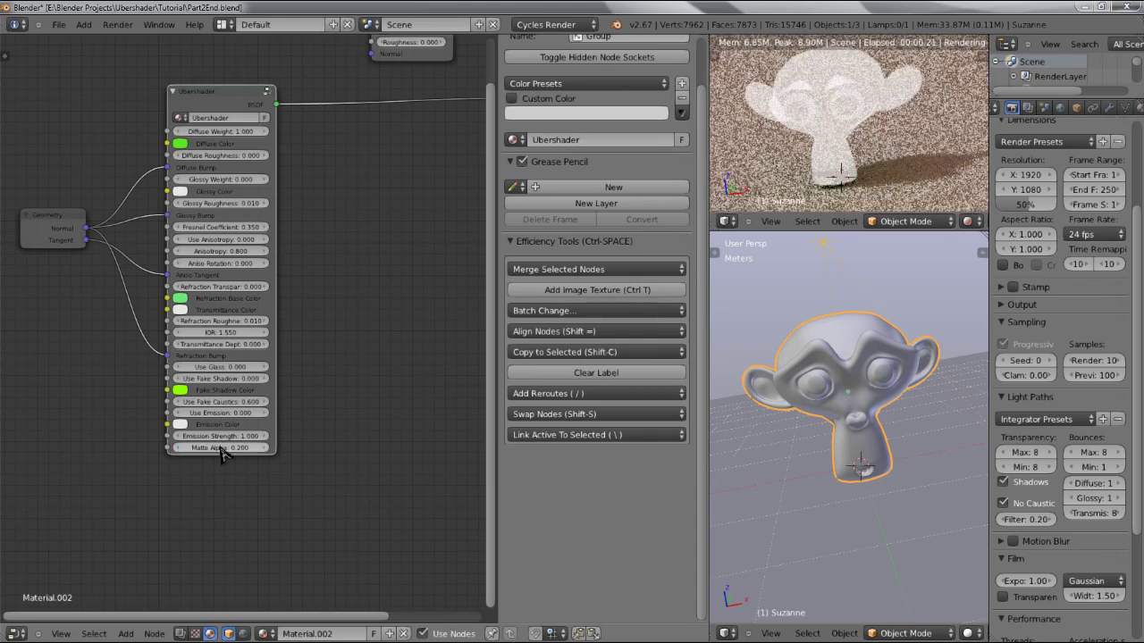
pyautogui.click(221, 449)
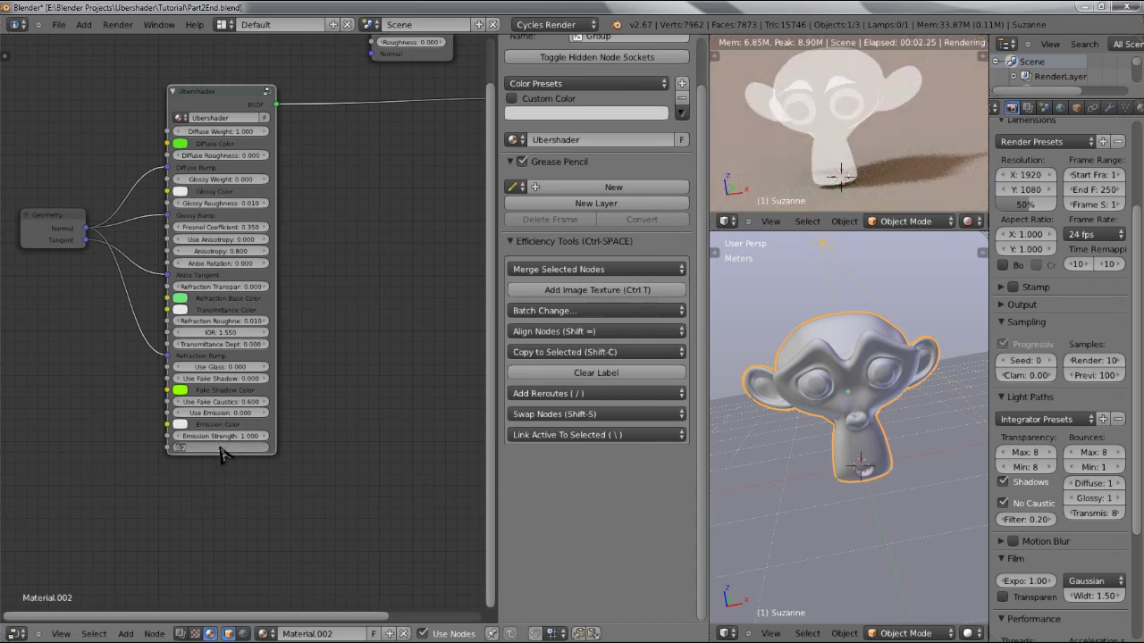
pyautogui.write('1')
pyautogui.press('Return')
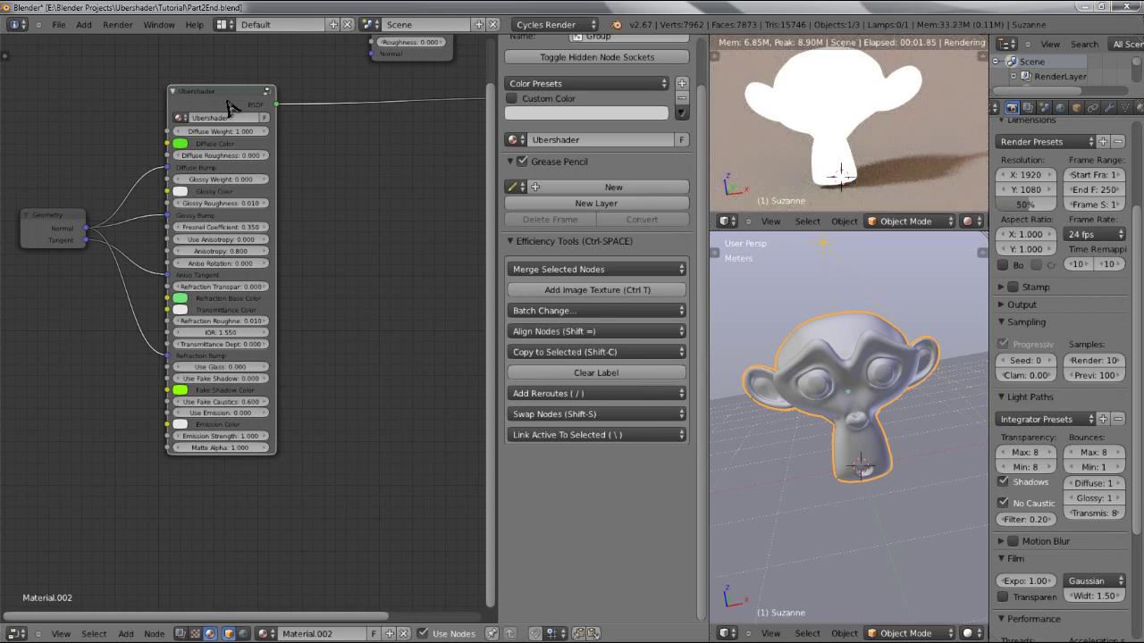
# - Inside the group, expose the second Emission node's Color socket as a new group input
pyautogui.press('Tab')
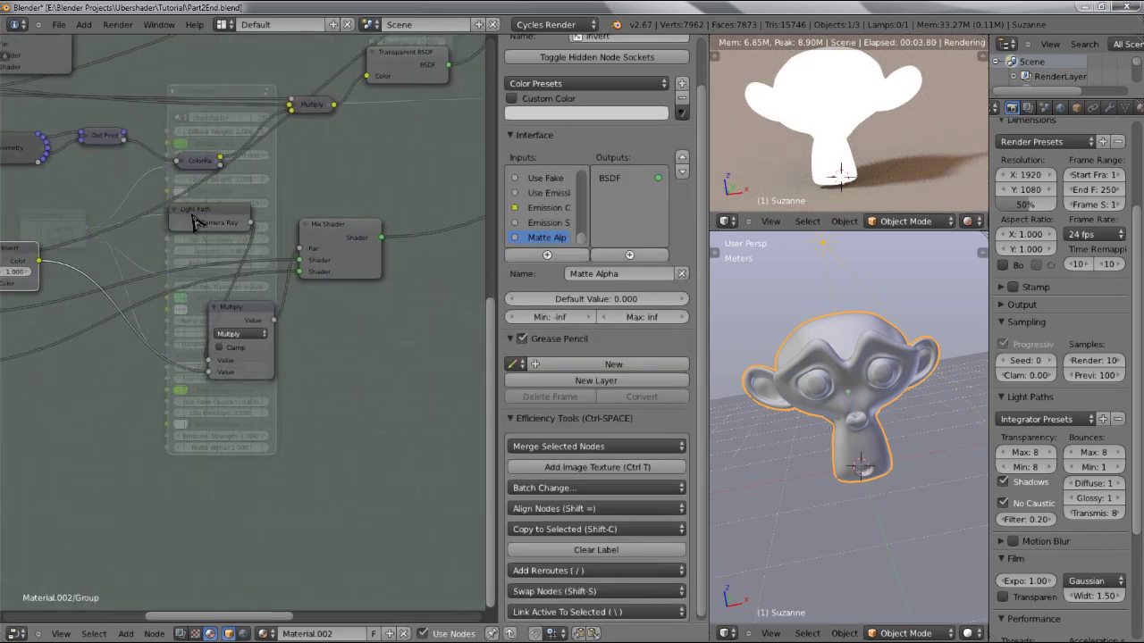
pyautogui.moveTo(286, 232); pyautogui.dragTo(36, 303, button='middle')
pyautogui.scroll(3, 106, 286)
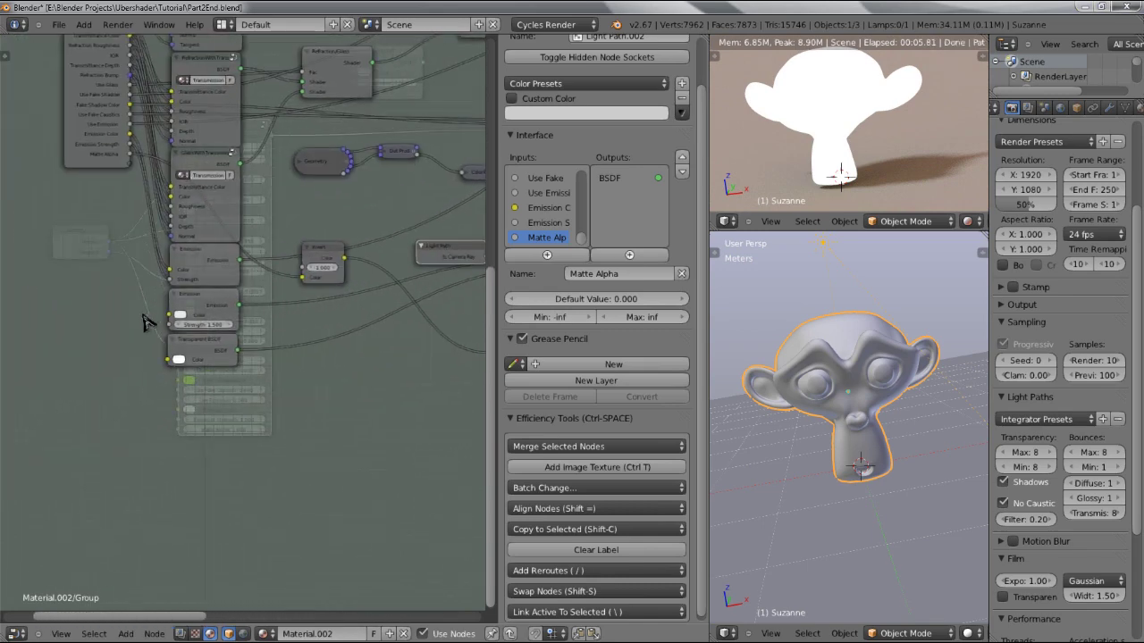
pyautogui.moveTo(119, 338); pyautogui.dragTo(61, 115)
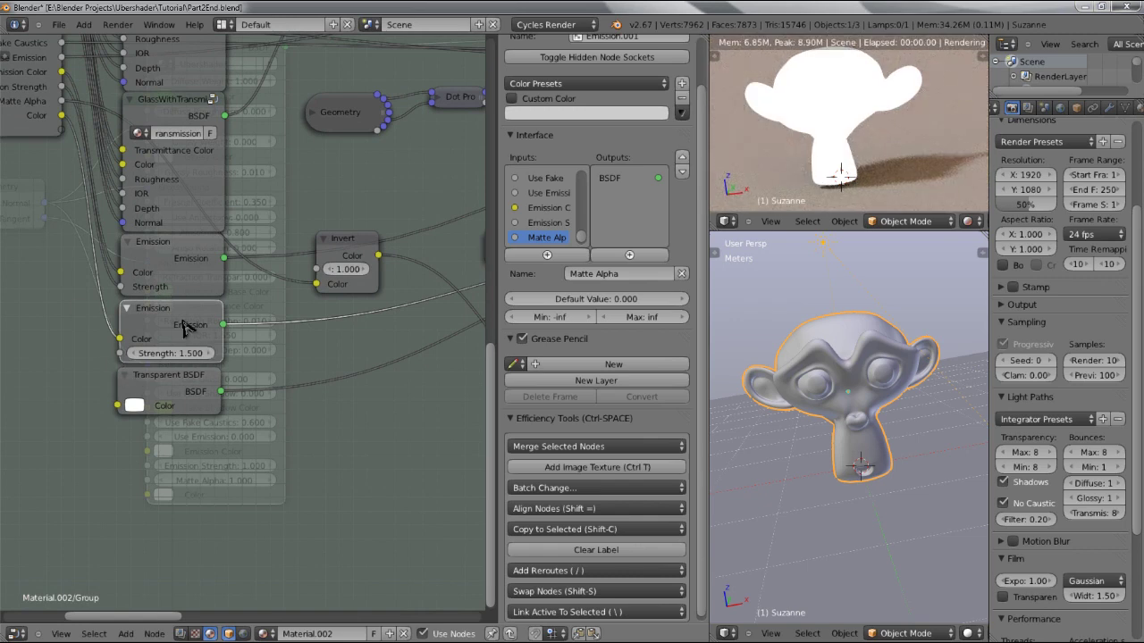
pyautogui.scroll(-1, 528, 229)
# - Rename the new Color group input Matte Color and move it above Matte Alpha
pyautogui.click(538, 237)
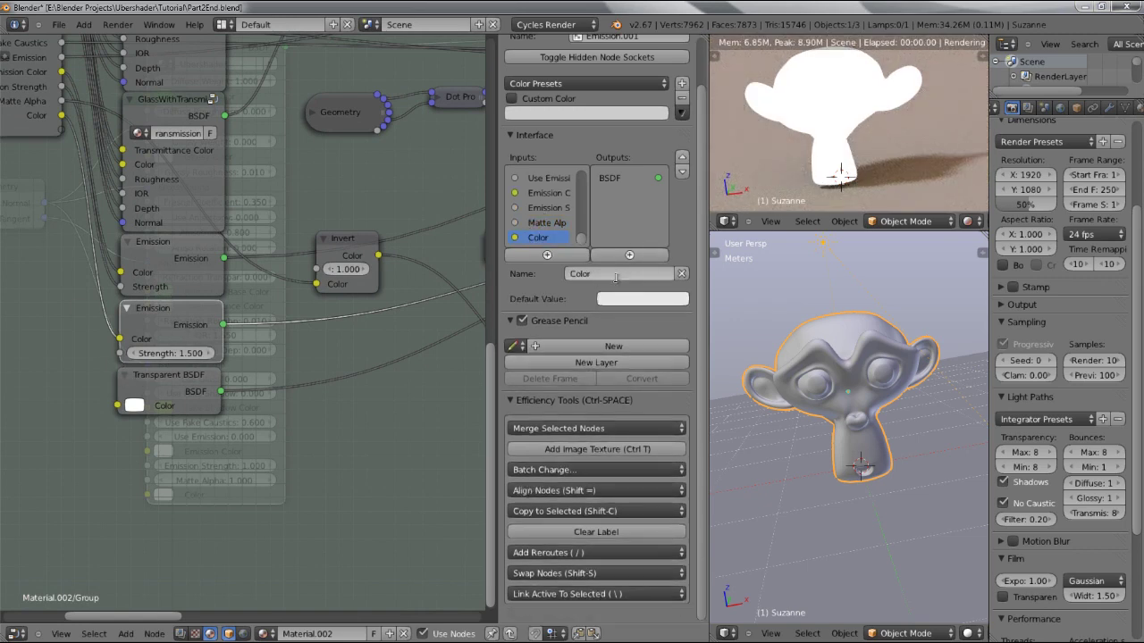
pyautogui.click(619, 273)
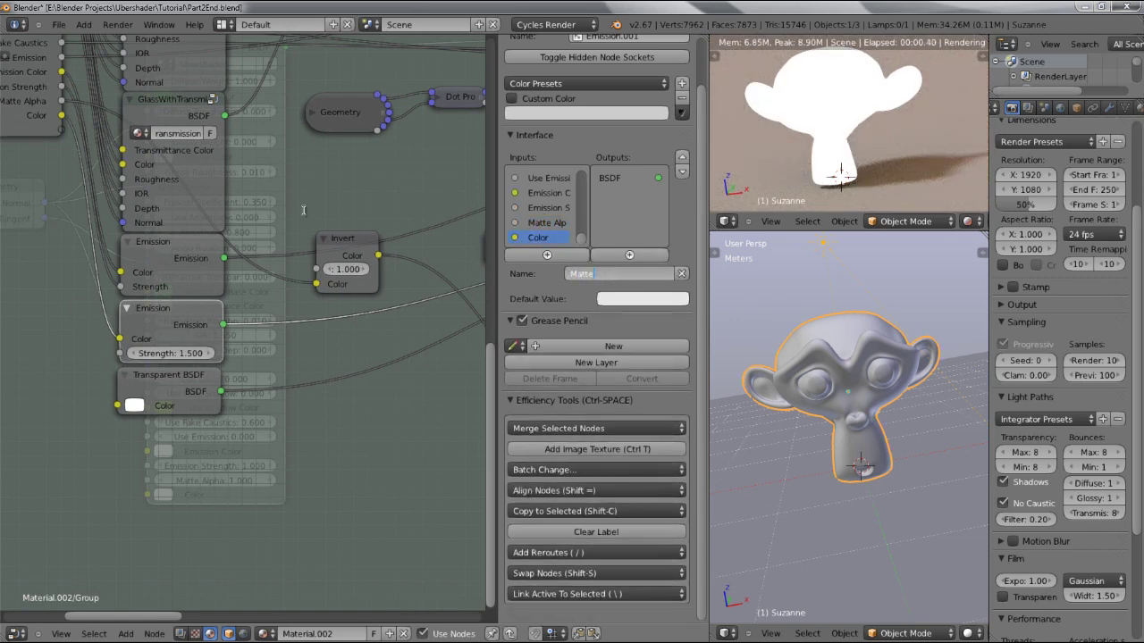
pyautogui.write('Matte Color')
pyautogui.press('Return')
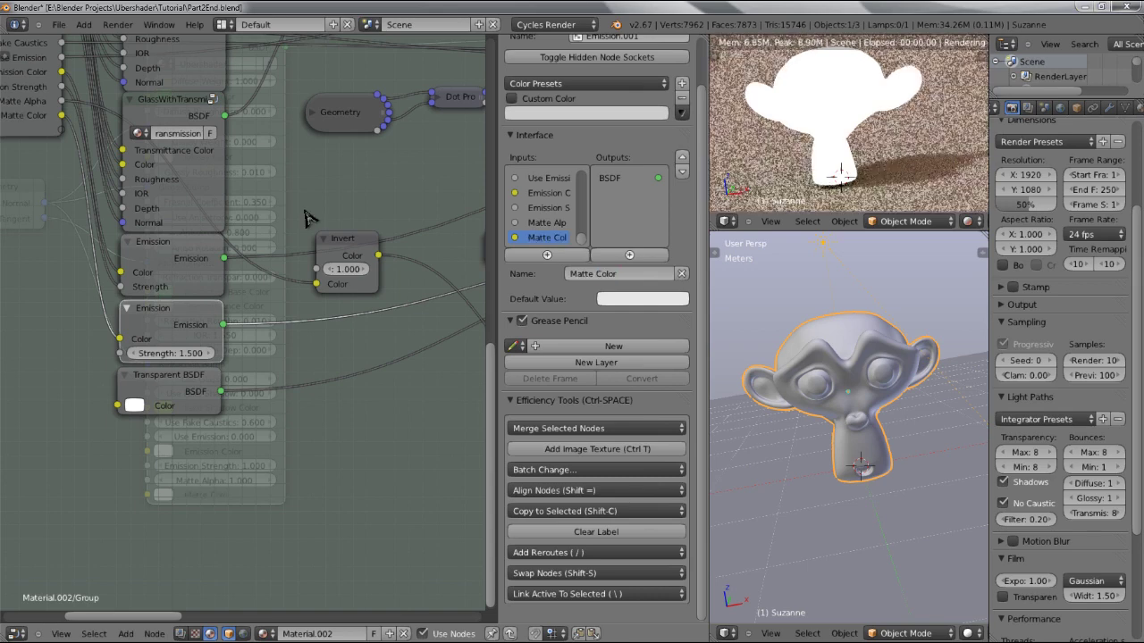
pyautogui.click(681, 157)
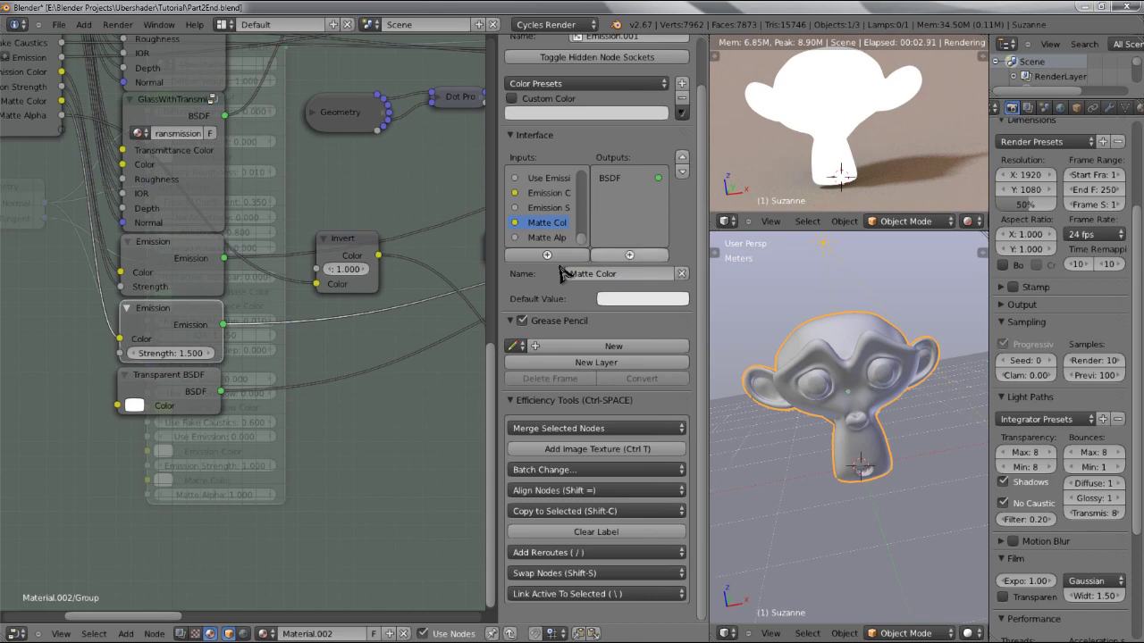
# - Shift the final Mix Shader slightly closer to the Group Output node
pyautogui.moveTo(114, 234); pyautogui.dragTo(27, 250, button='middle')
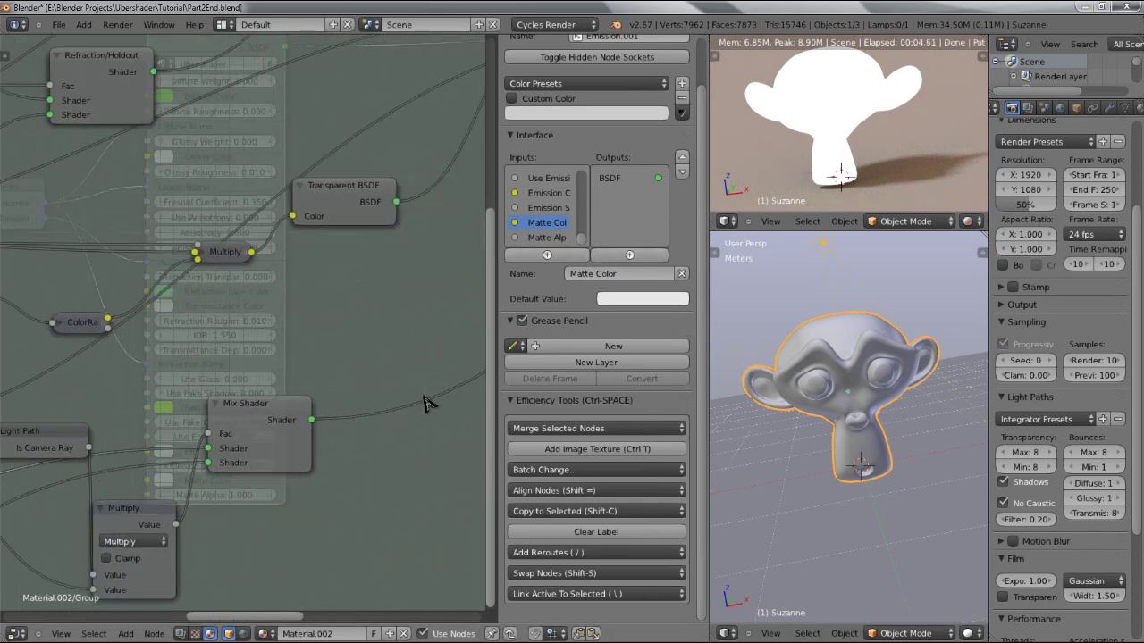
pyautogui.moveTo(429, 395); pyautogui.dragTo(79, 390, button='middle')
pyautogui.moveTo(335, 211); pyautogui.dragTo(192, 247, button='middle')
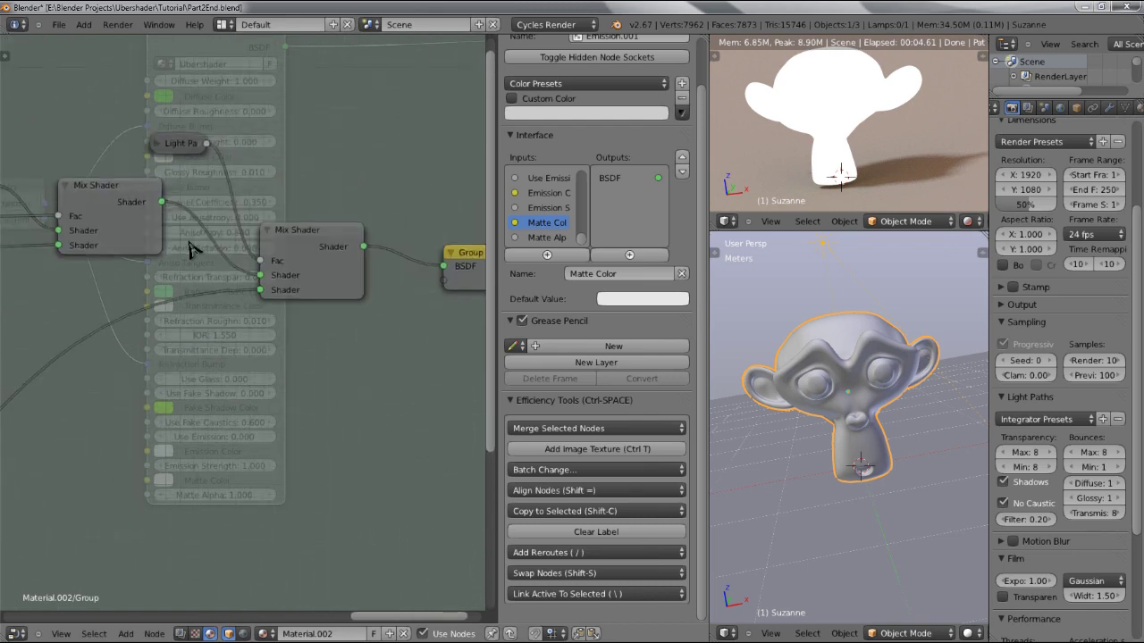
pyautogui.click(347, 256)
pyautogui.press('g')
pyautogui.click(308, 257)
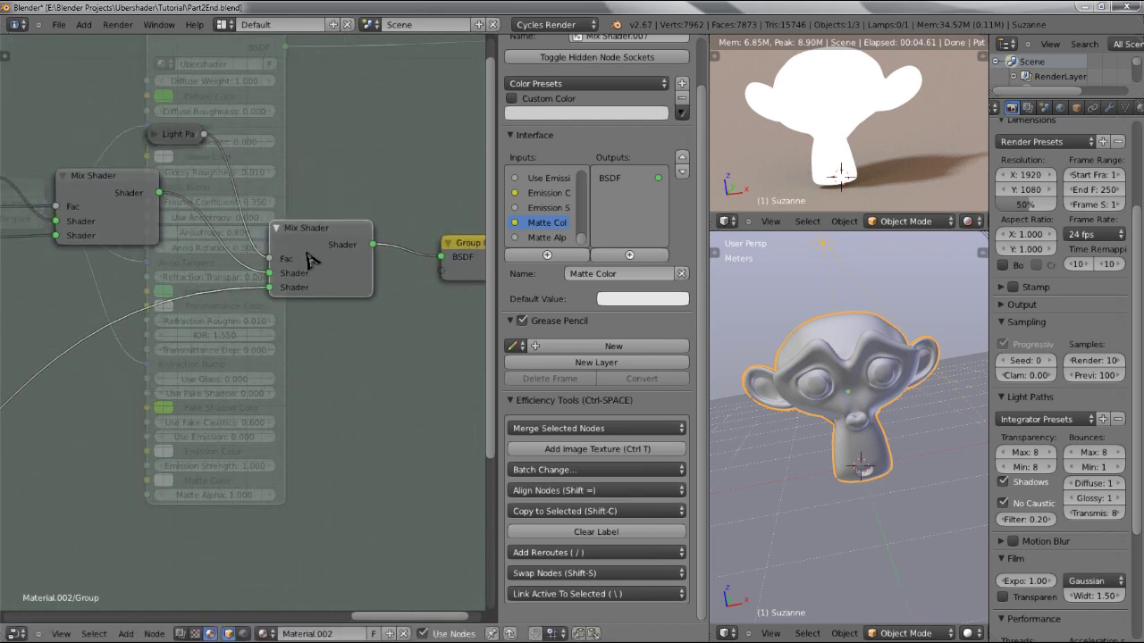
pyautogui.keyDown('ctrl'); pyautogui.hscroll(-5, 286, 247); pyautogui.keyUp('ctrl')
pyautogui.scroll(-5, 259, 268)
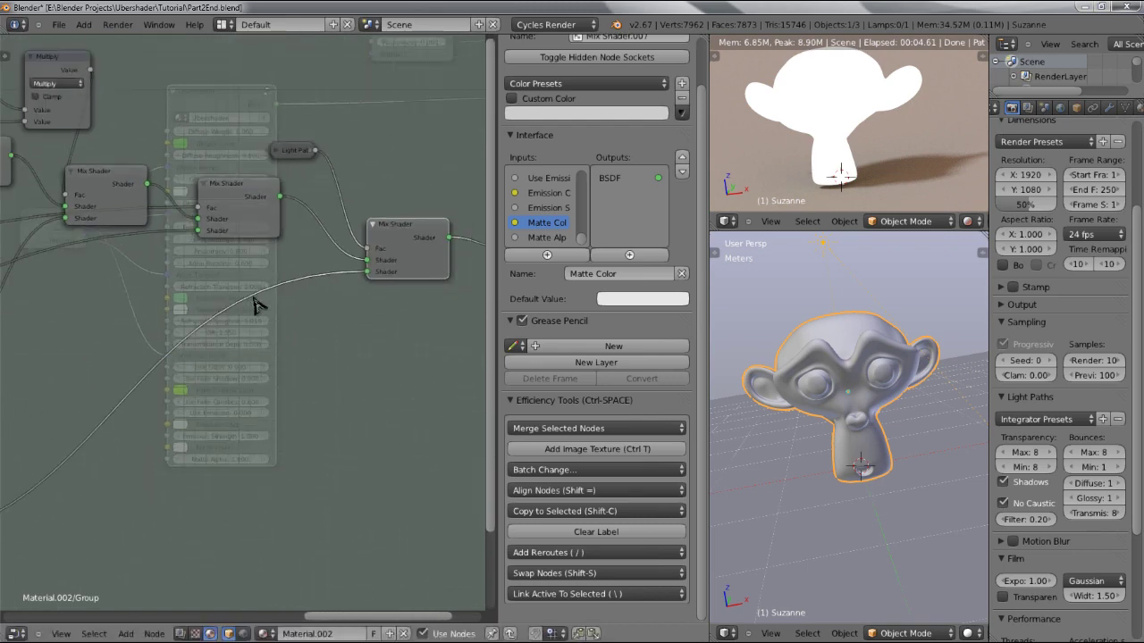
# - Add a Math node set to Multiply just above the final Mix Shader
pyautogui.moveTo(382, 246); pyautogui.dragTo(300, 301, button='middle')
pyautogui.moveTo(411, 235); pyautogui.dragTo(311, 262, button='middle')
pyautogui.hotkey('shift', 'a')
pyautogui.moveTo(308, 284)
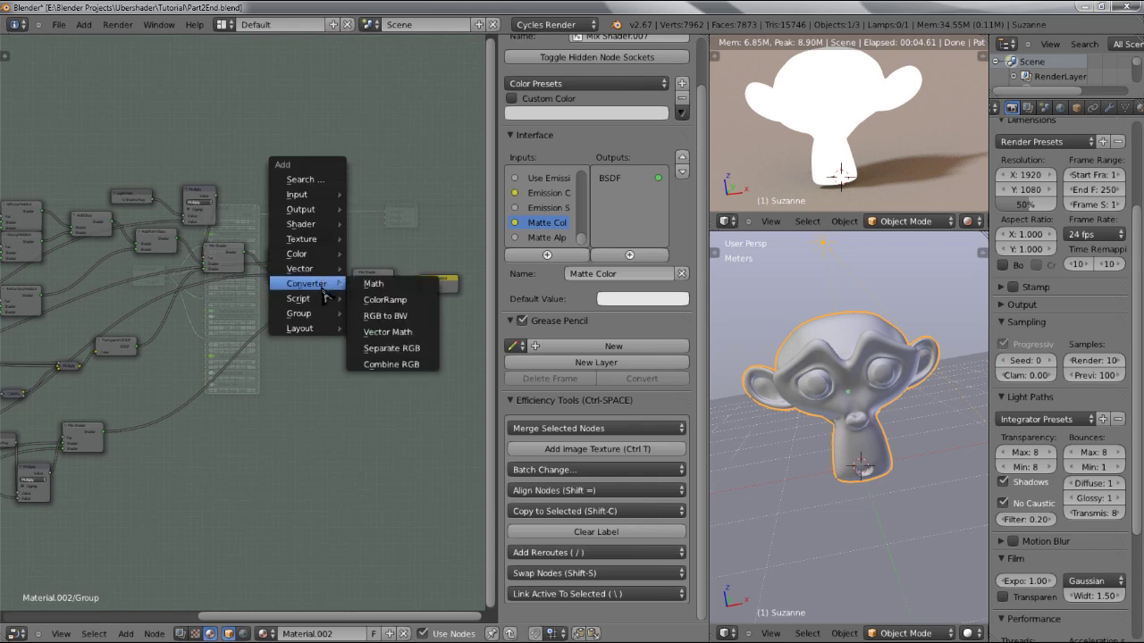
pyautogui.click(393, 282)
pyautogui.click(272, 214)
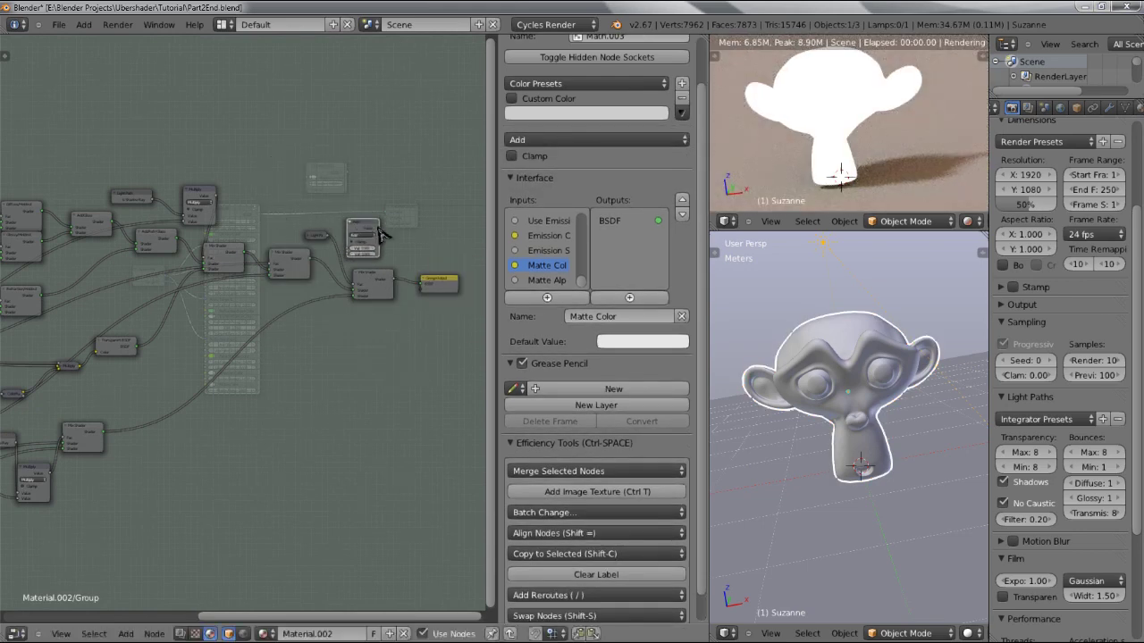
pyautogui.scroll(4, 368, 225)
pyautogui.click(357, 230)
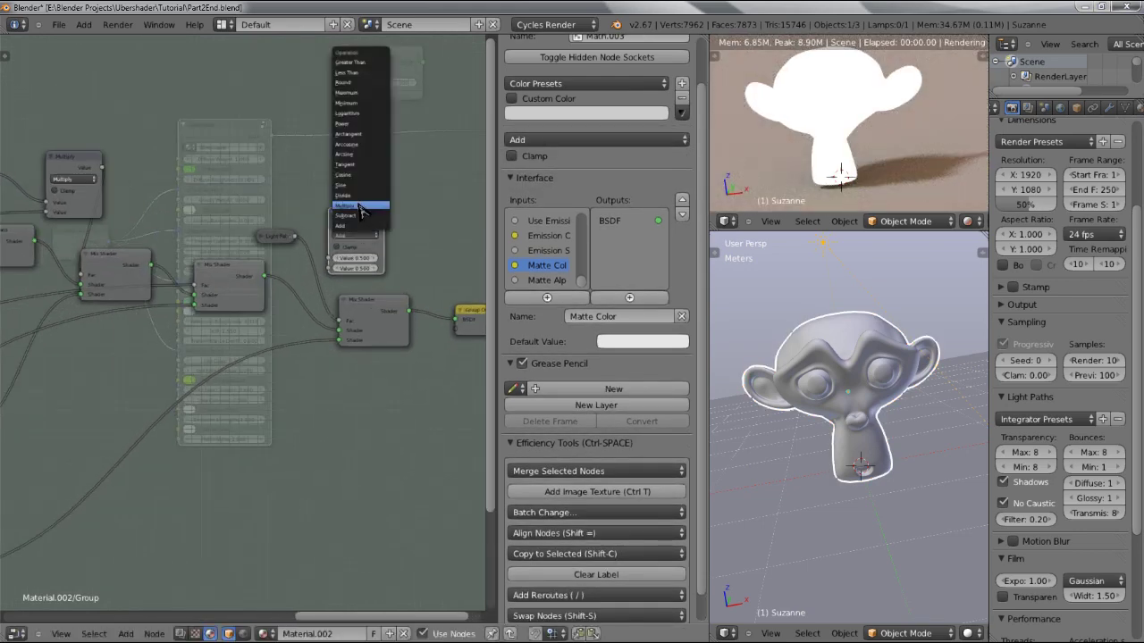
pyautogui.click(361, 206)
# - Link the Light Path output to the new Multiply node's first value and expose its second value as a group input
pyautogui.moveTo(293, 238); pyautogui.dragTo(333, 259)
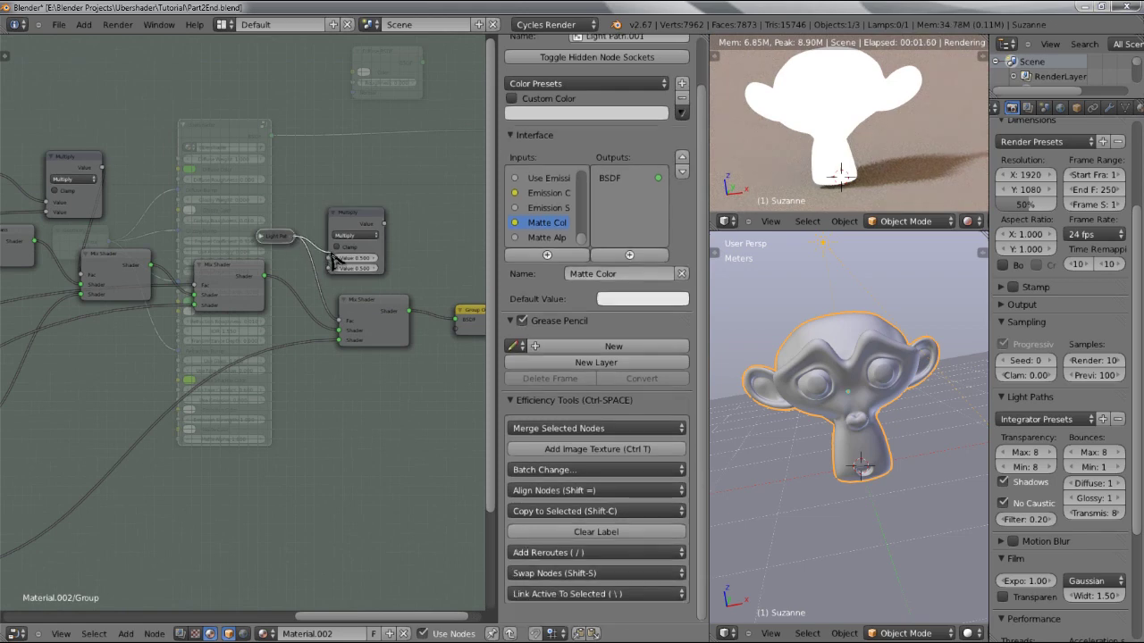
pyautogui.scroll(-5, 224, 370)
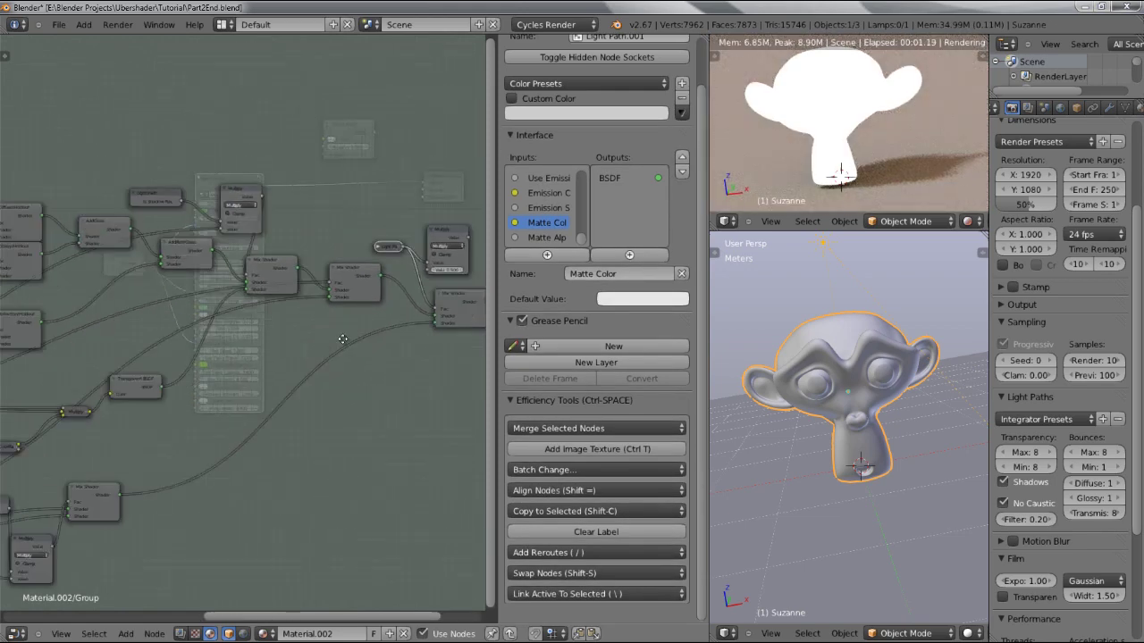
pyautogui.scroll(-4, 114, 358)
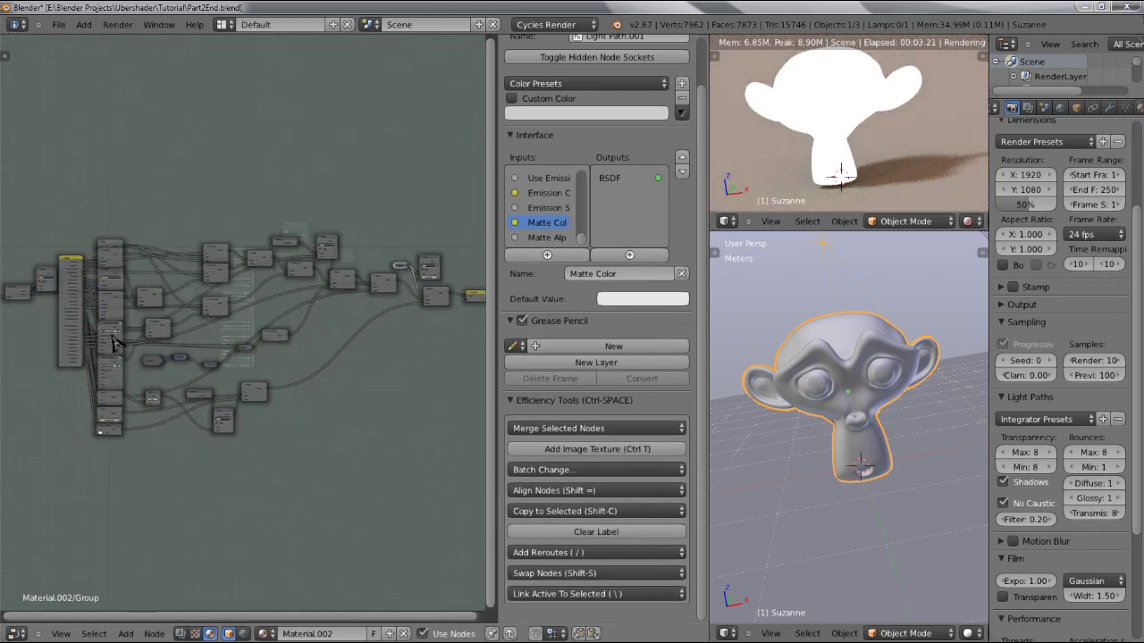
pyautogui.scroll(3, 79, 375)
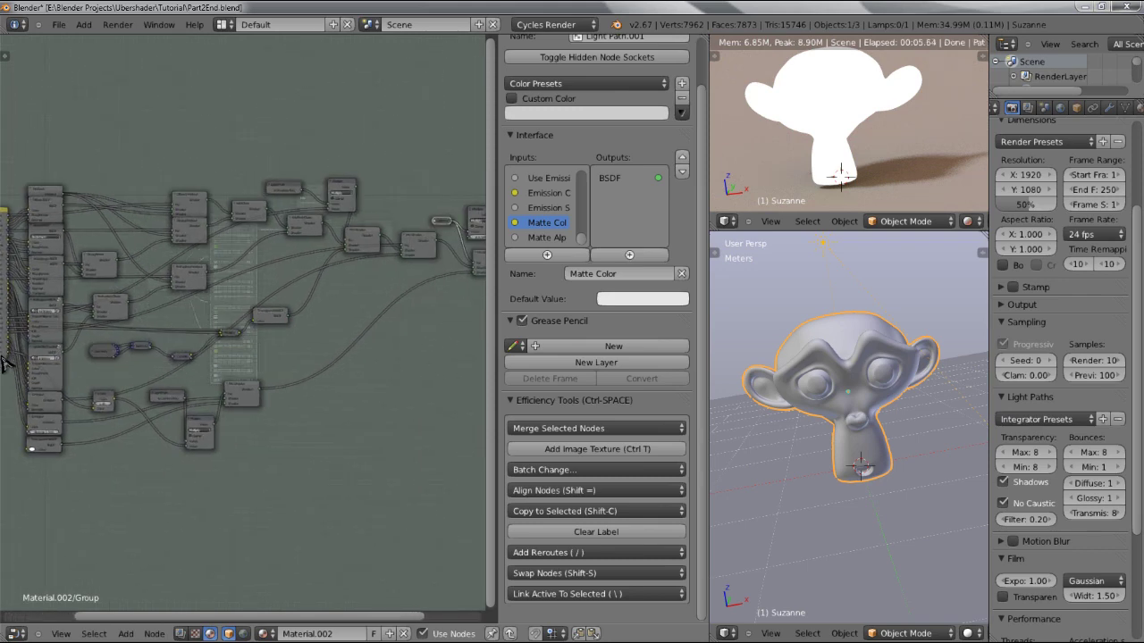
pyautogui.moveTo(18, 362); pyautogui.dragTo(475, 248)
pyautogui.moveTo(404, 290); pyautogui.dragTo(227, 327, button='middle')
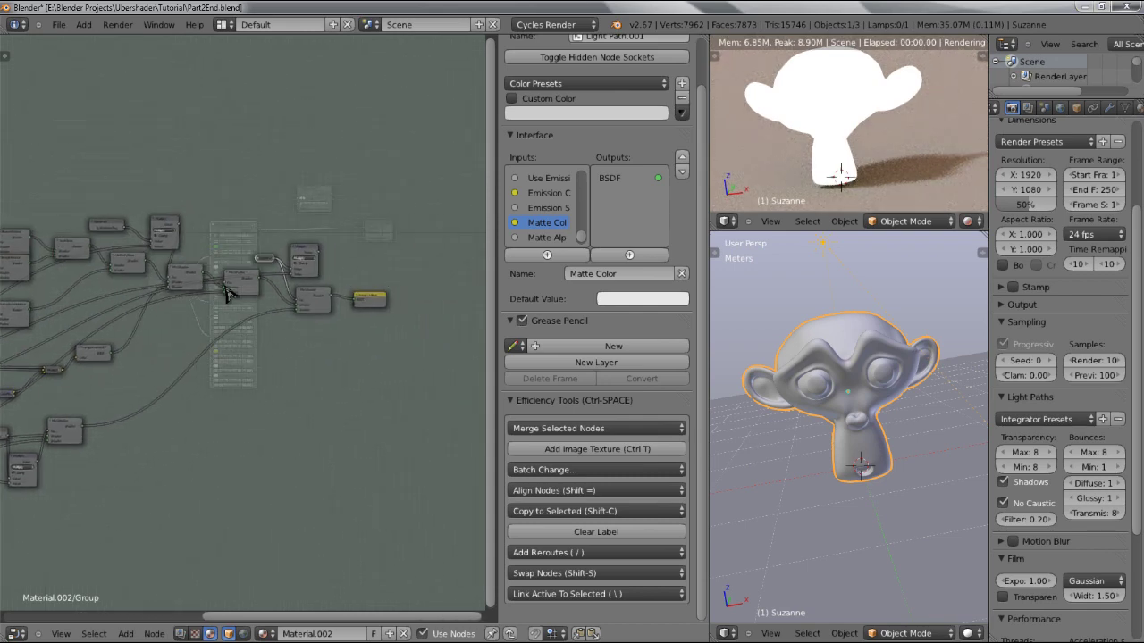
pyautogui.scroll(2, 325, 255)
pyautogui.scroll(-1, 549, 234)
# - Rename the new Value group input Use Matte and move it above Matte Color
pyautogui.click(540, 237)
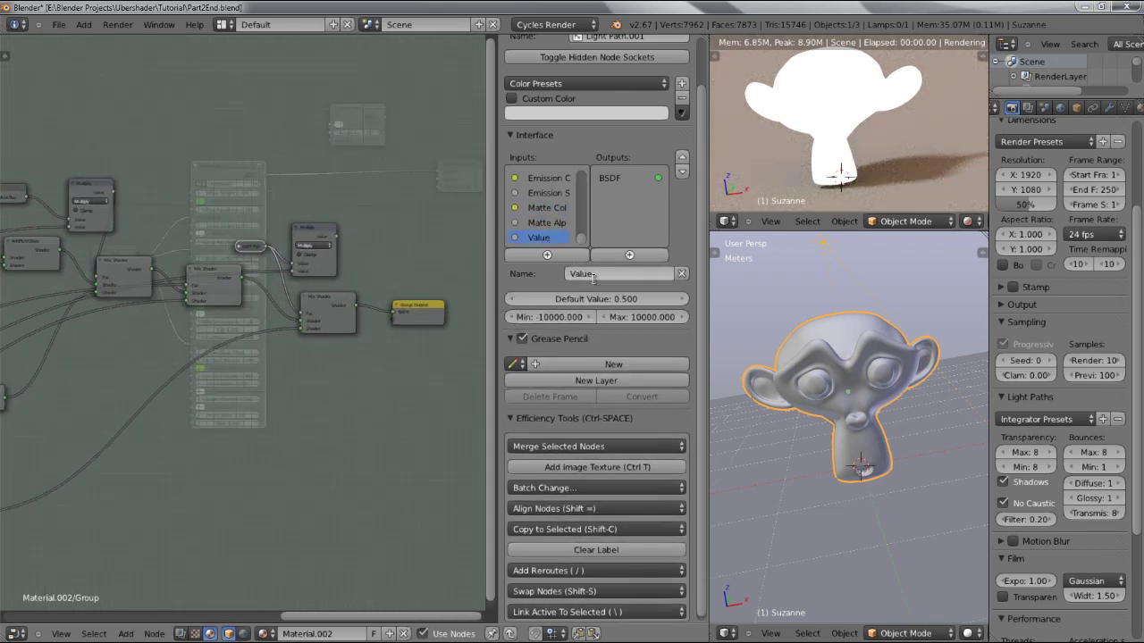
pyautogui.click(592, 276)
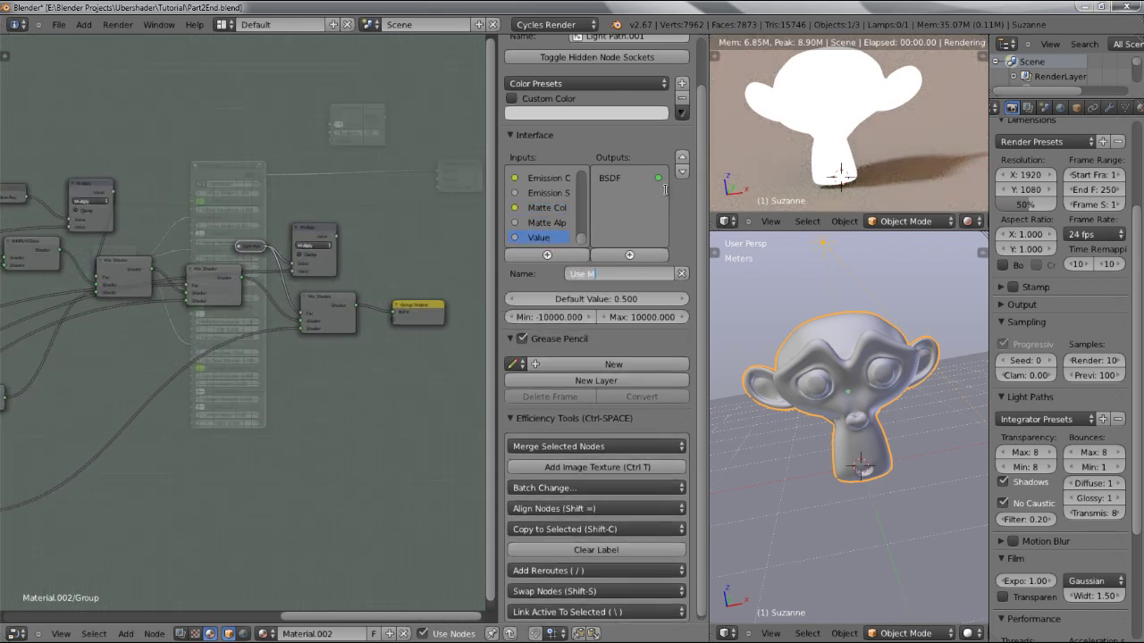
pyautogui.write('Use Matte')
pyautogui.press('Return')
pyautogui.click(682, 156)
pyautogui.click(682, 157)
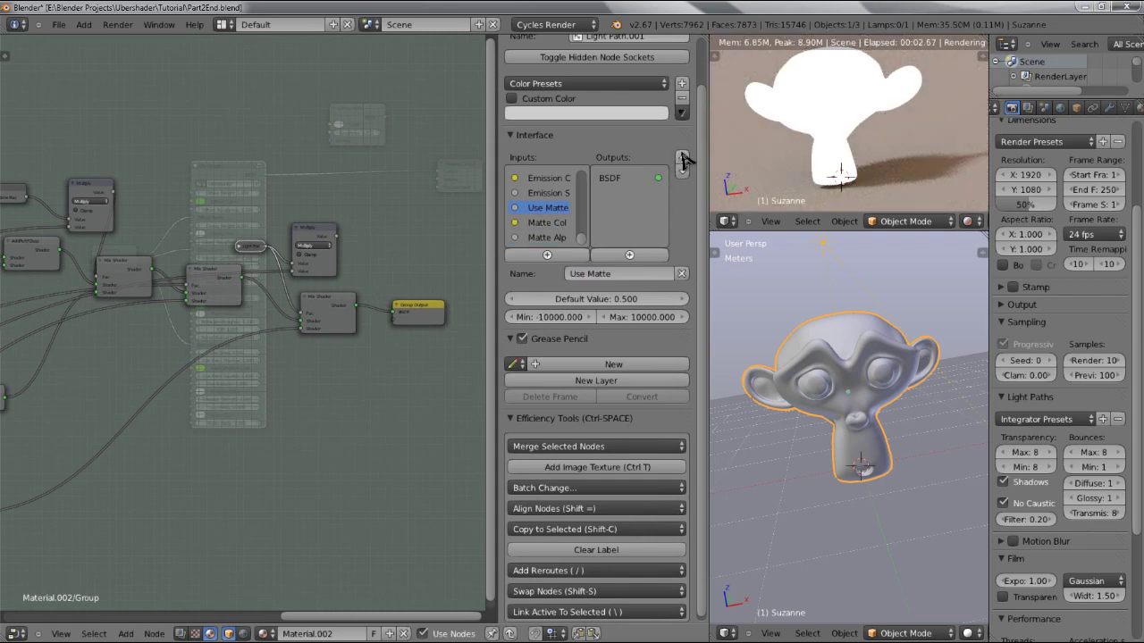
# - Shift the final Mix Shader slightly towards Group Output and feed the Multiply result into its Fac socket
pyautogui.scroll(3, 340, 259)
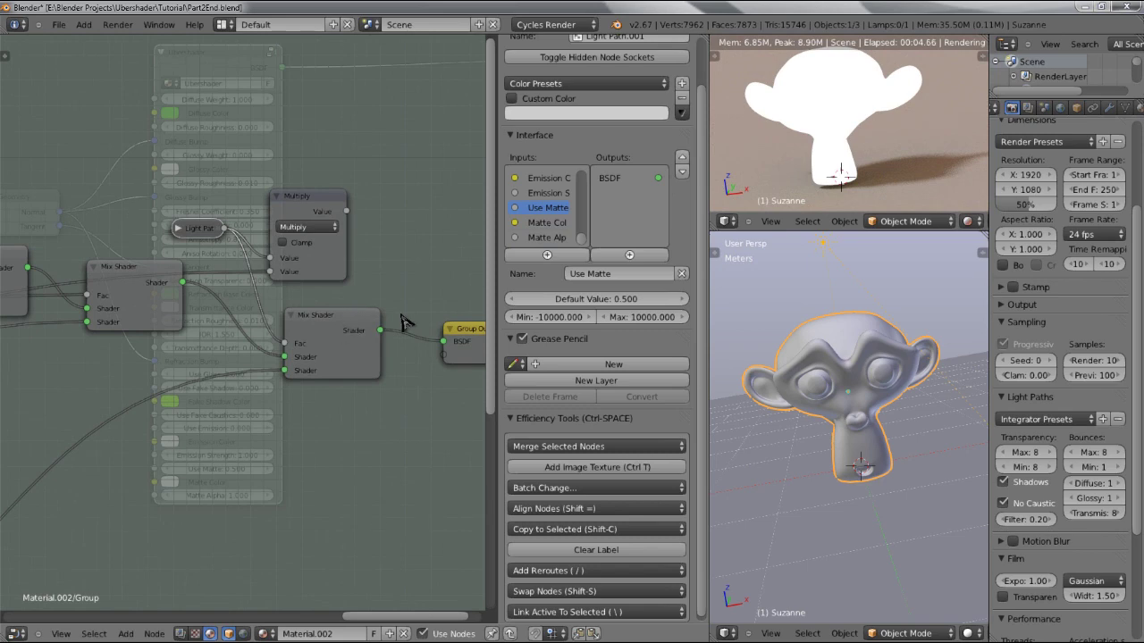
pyautogui.moveTo(375, 319); pyautogui.dragTo(402, 315)
pyautogui.moveTo(346, 212); pyautogui.dragTo(304, 342)
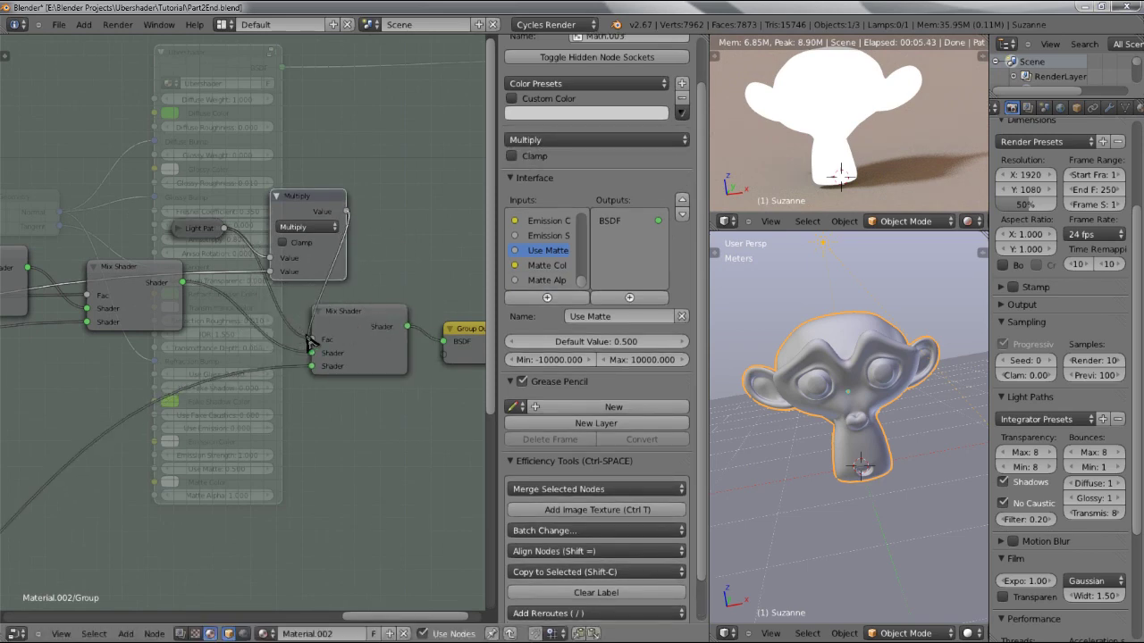
# - Collapse the Multiply node and place it between the Light Path node and the final Mix Shader
pyautogui.moveTo(332, 207); pyautogui.dragTo(295, 215)
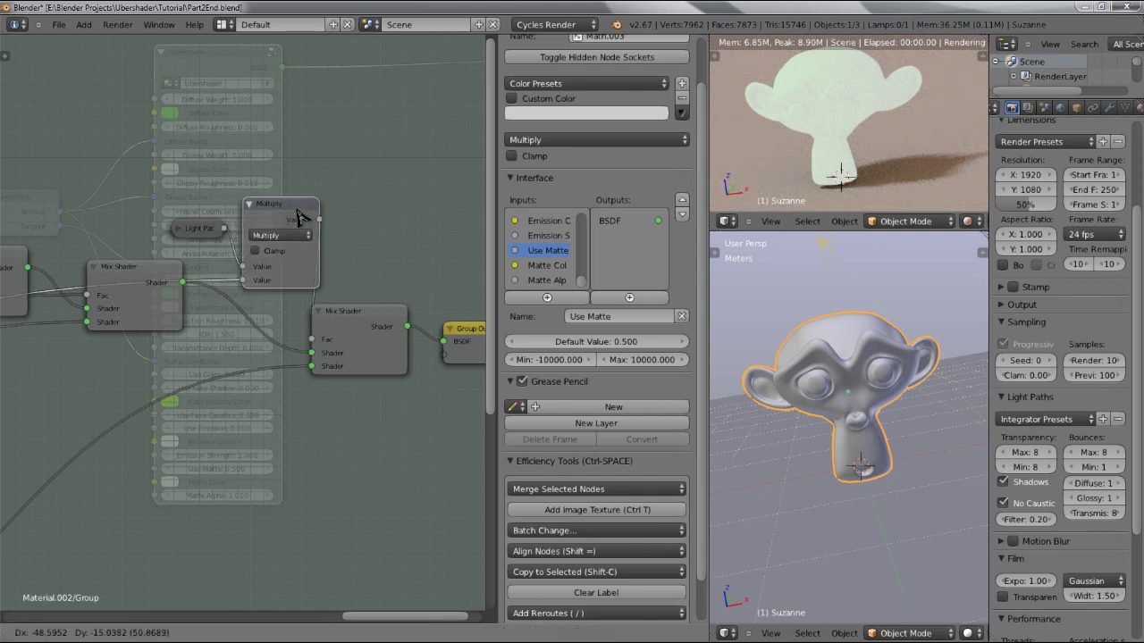
pyautogui.press('h')
pyautogui.press('g')
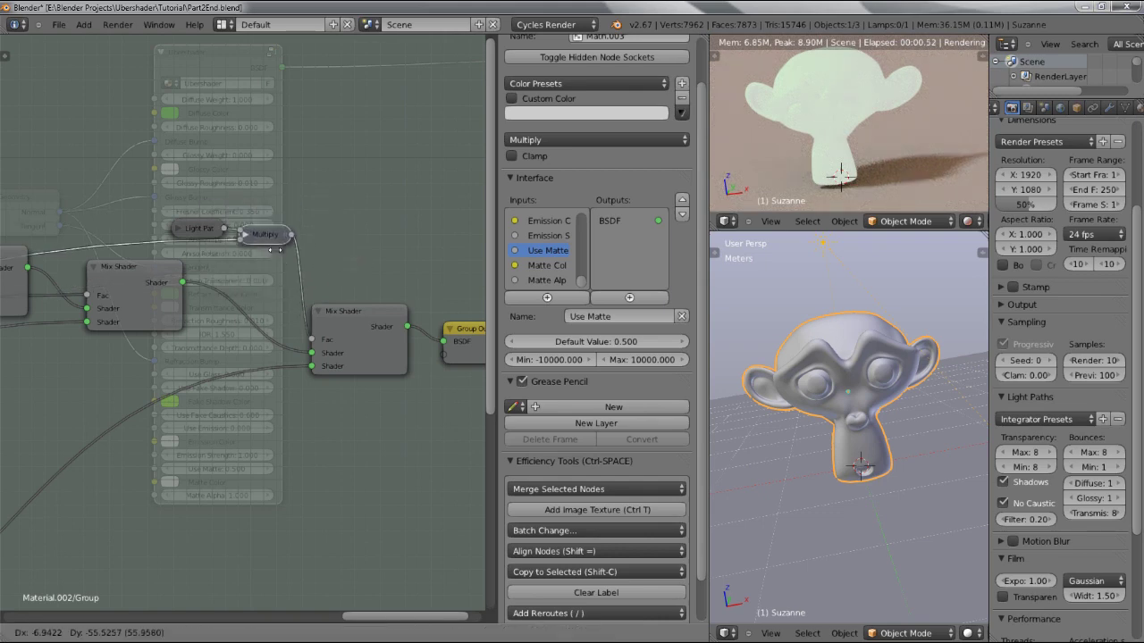
pyautogui.click(284, 268)
# - Leave the group and try Use Matte at 0 on the Ubershader node
pyautogui.press('Tab')
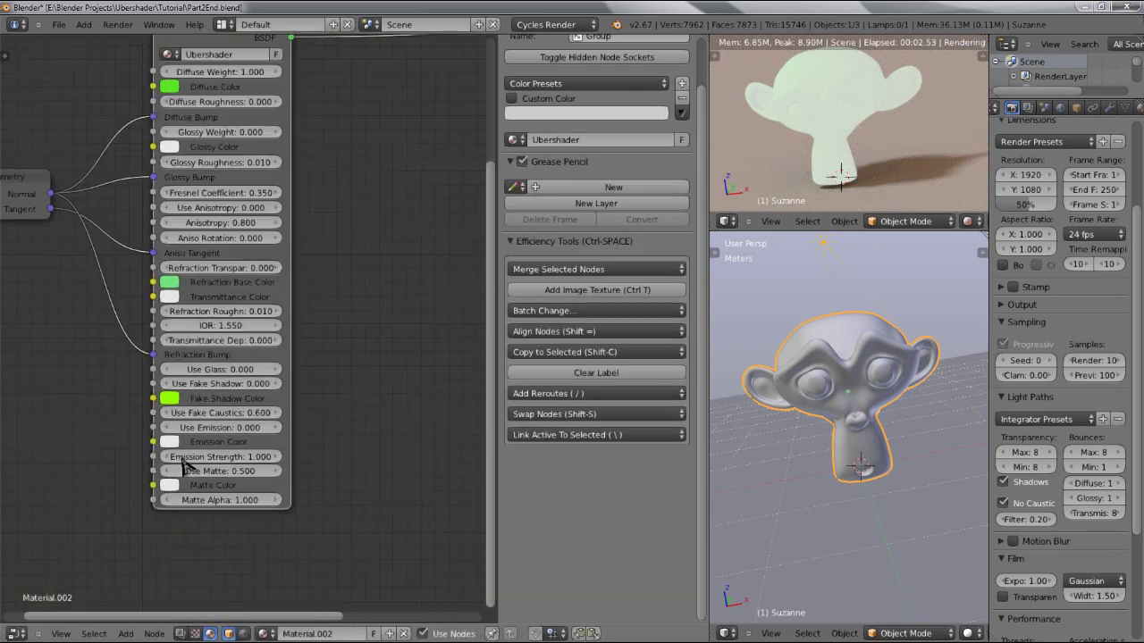
pyautogui.click(209, 471)
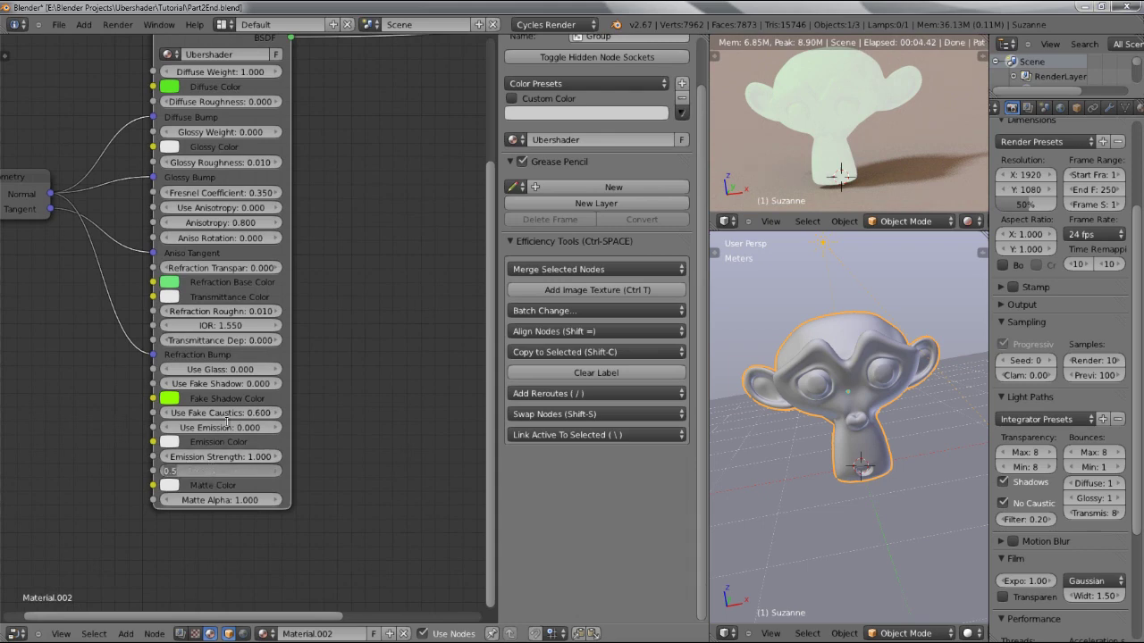
pyautogui.write('0')
pyautogui.press('Return')
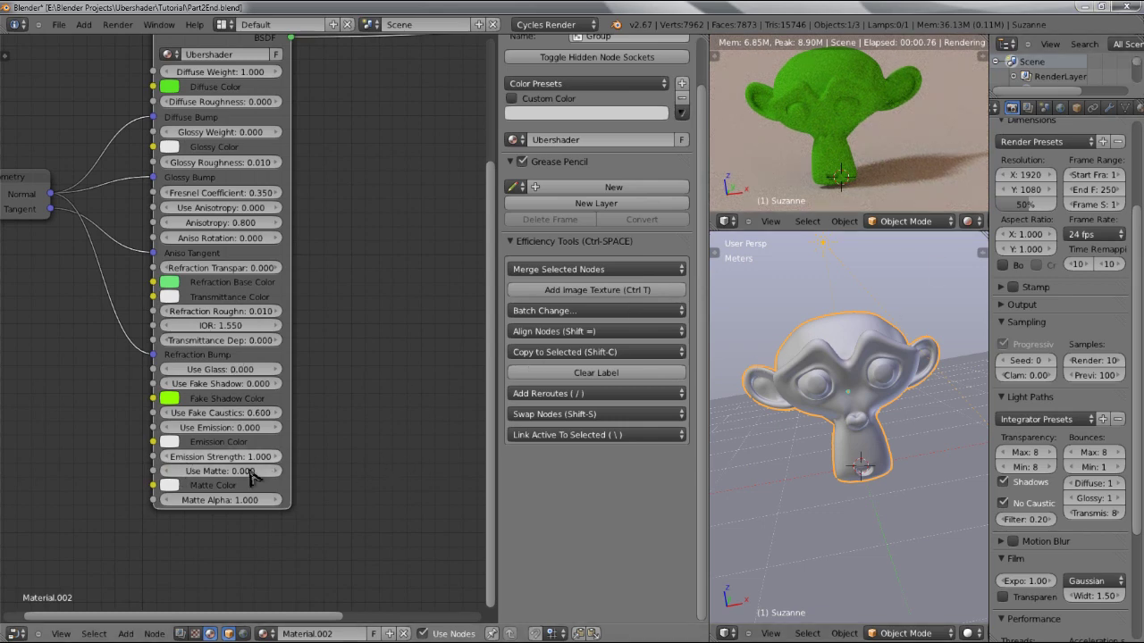
# - Set Use Matte to 1 and change Matte Color to a turquoise green on the Ubershader node
pyautogui.click(201, 471)
pyautogui.write('1')
pyautogui.press('Return')
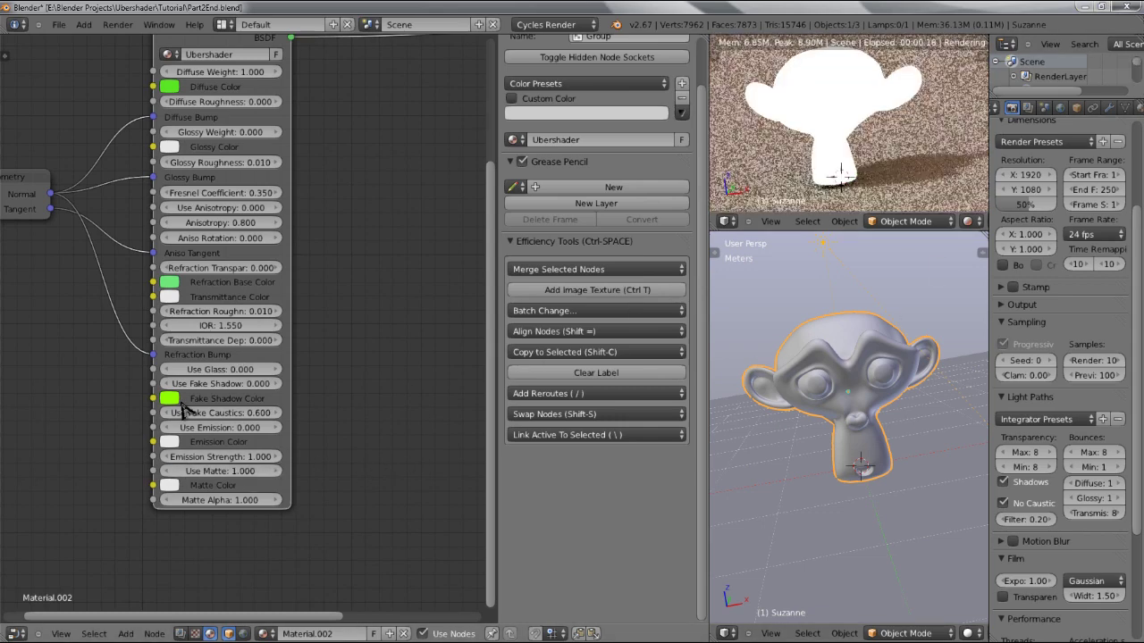
pyautogui.click(170, 485)
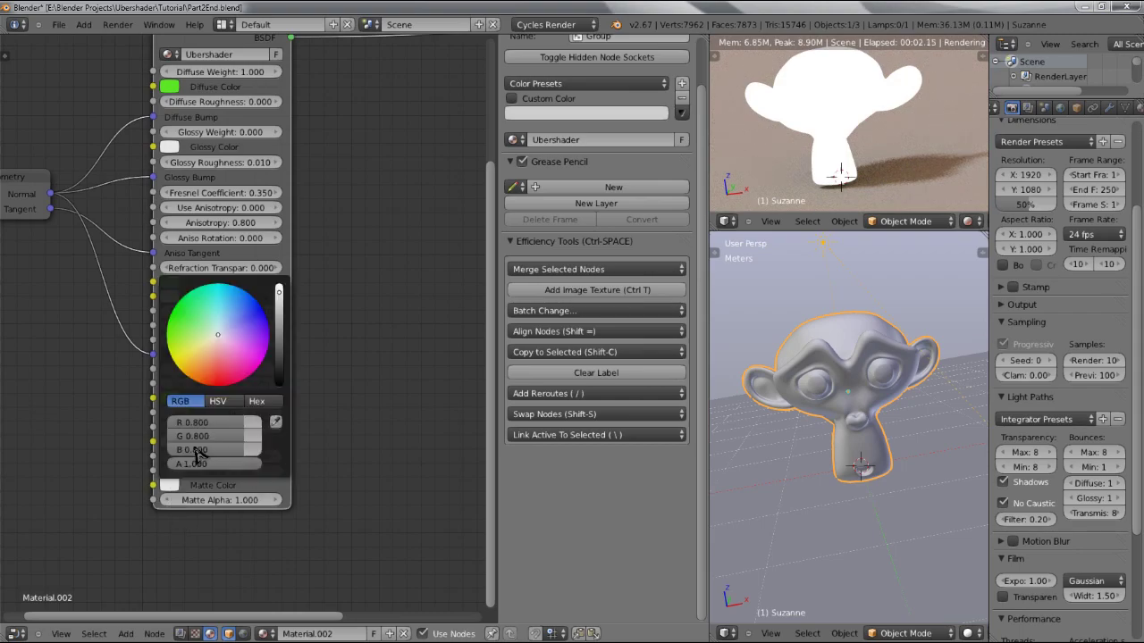
pyautogui.moveTo(192, 337); pyautogui.dragTo(184, 314)
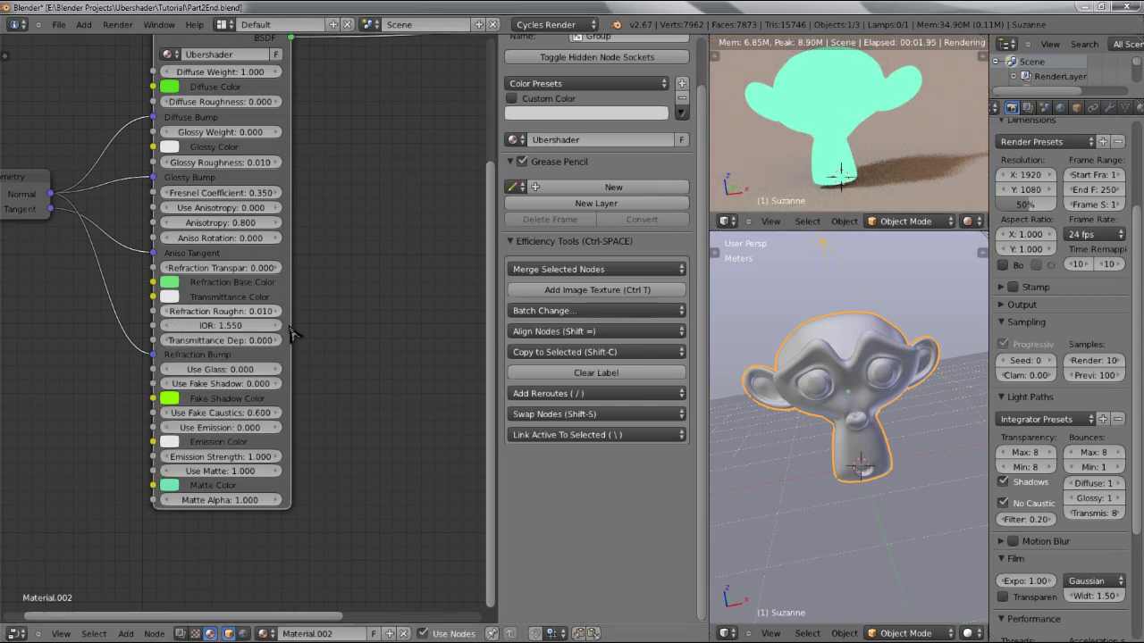
# - Back inside the group, tidy the collapsed Light Path and Multiply nodes above the last two Mix Shaders
pyautogui.press('Tab')
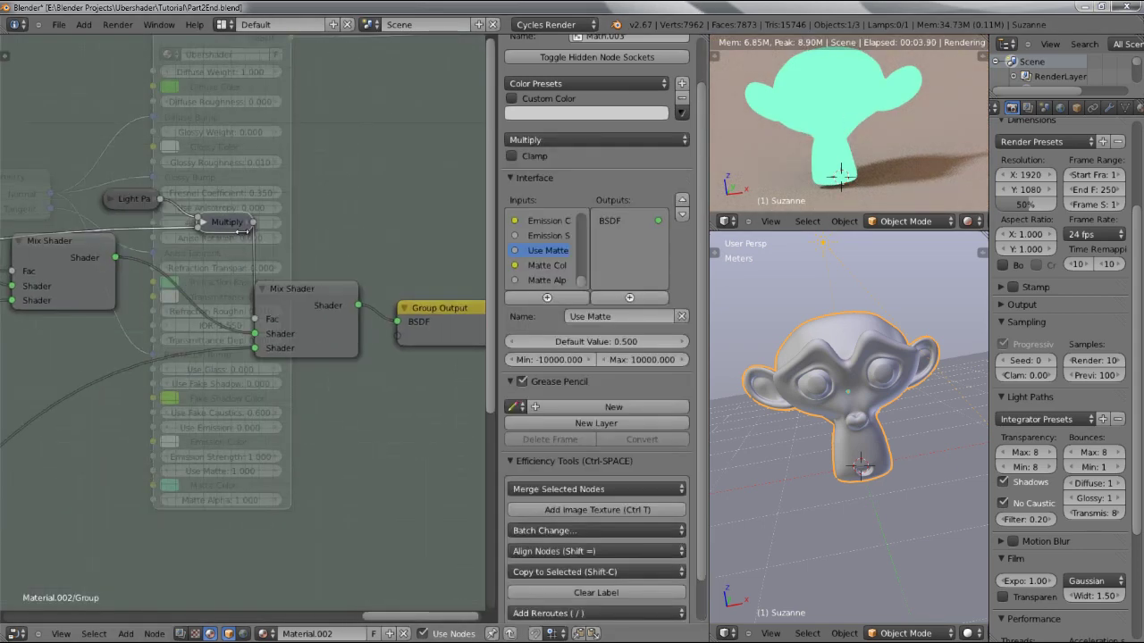
pyautogui.moveTo(223, 228); pyautogui.dragTo(211, 240)
pyautogui.click(110, 208)
pyautogui.press('h')
pyautogui.moveTo(111, 207); pyautogui.dragTo(43, 202)
pyautogui.click(12, 188)
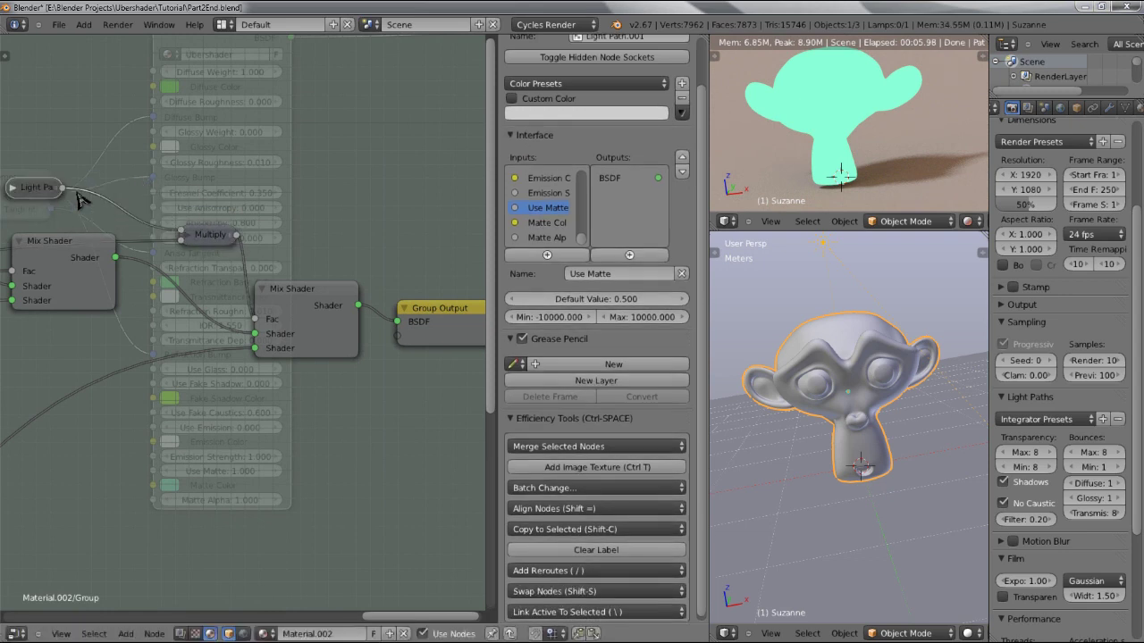
pyautogui.press('g')
pyautogui.click(126, 207)
pyautogui.moveTo(209, 266); pyautogui.dragTo(231, 223, button='middle')
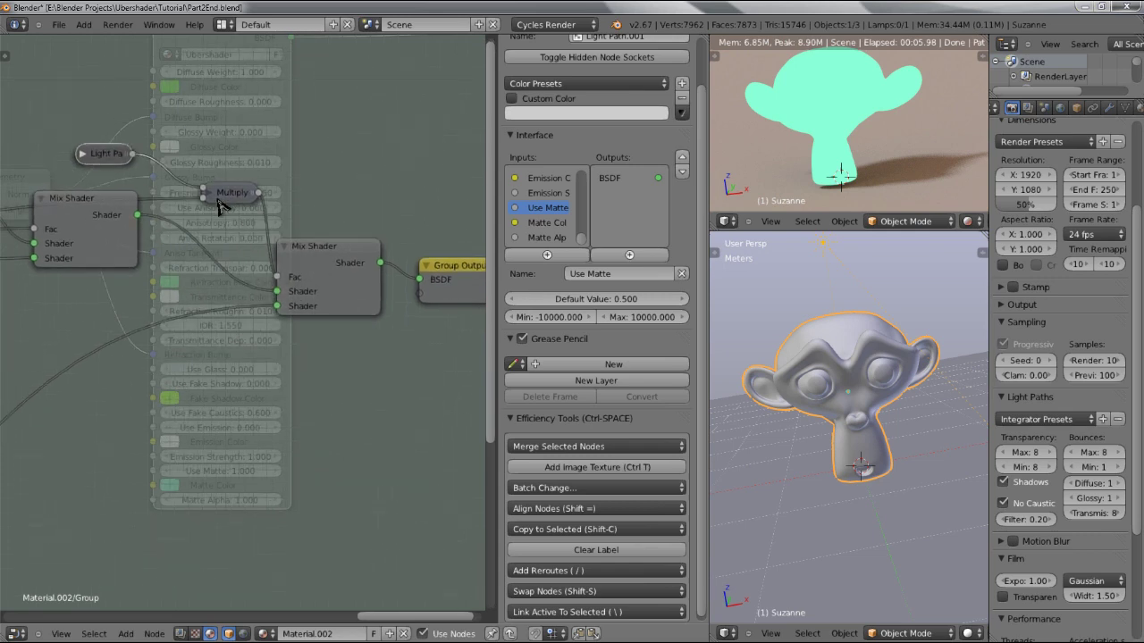
pyautogui.moveTo(227, 195)
pyautogui.mouseDown()
pyautogui.moveTo(225, 222)
pyautogui.moveTo(223, 212)
pyautogui.mouseUp()
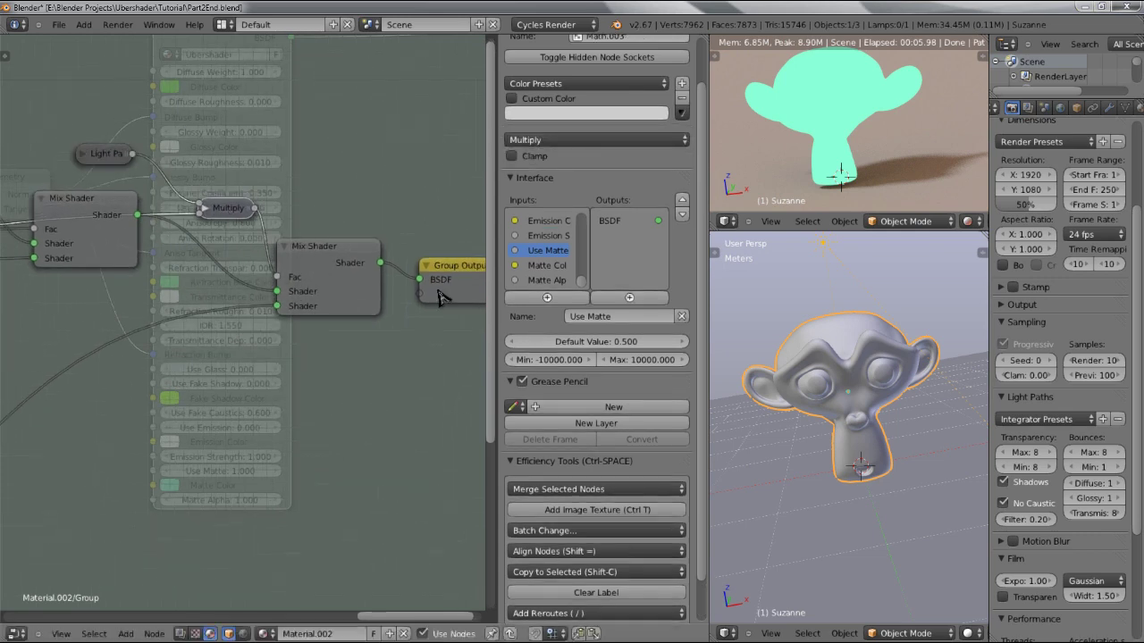
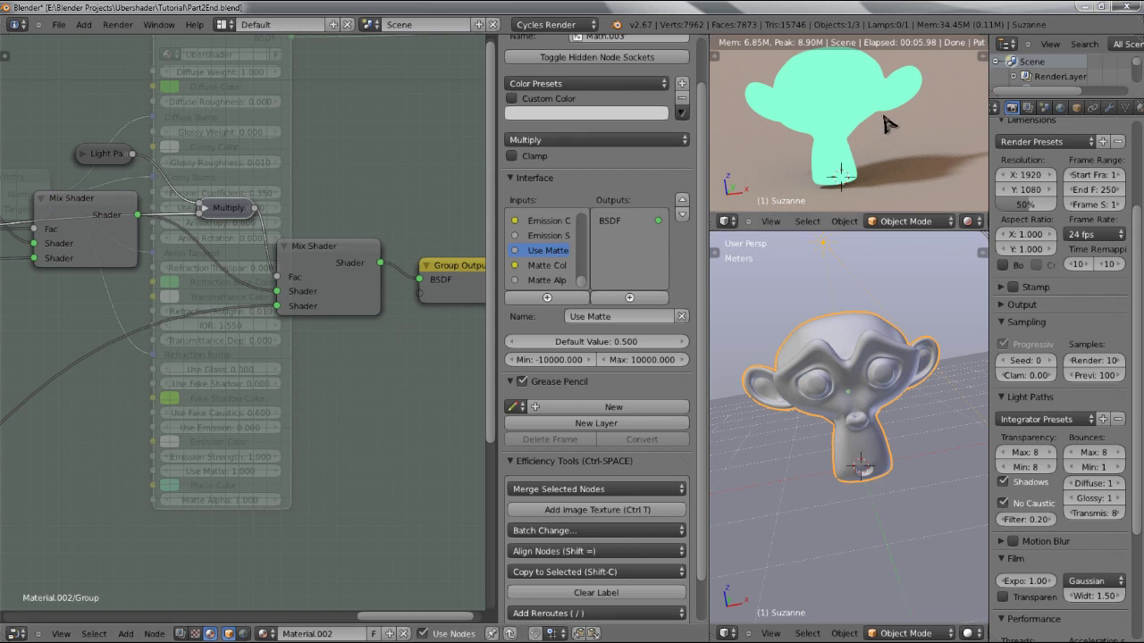
# - Move Group Output farther away and insert a duplicate of the final Mix Shader into the link leading to it
pyautogui.moveTo(438, 277); pyautogui.dragTo(284, 261, button='middle')
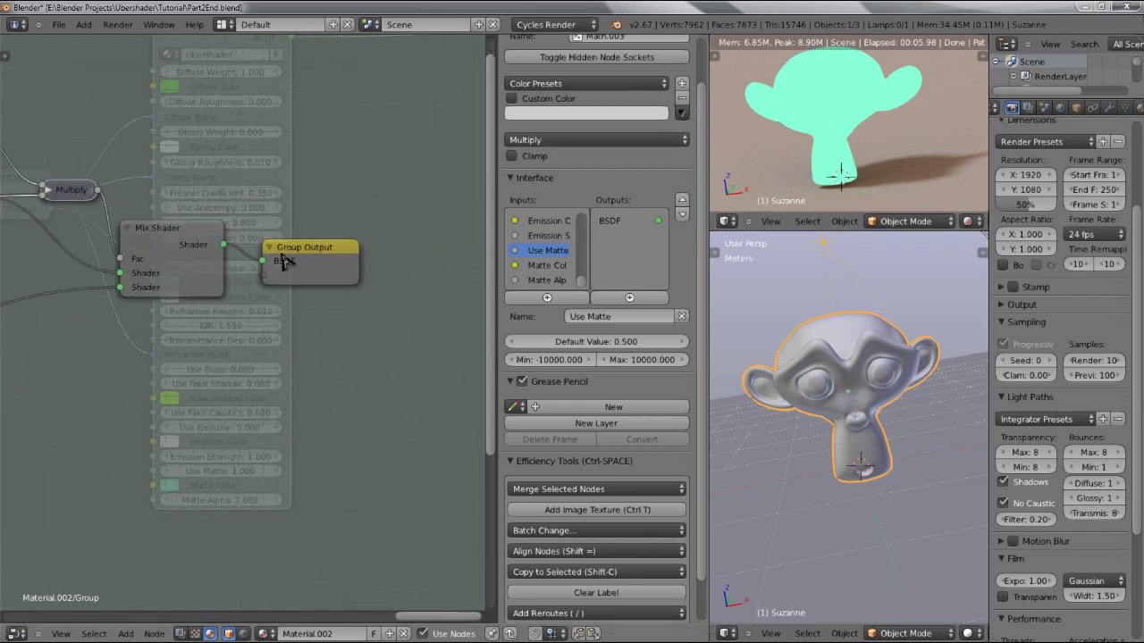
pyautogui.click(301, 270)
pyautogui.press('g')
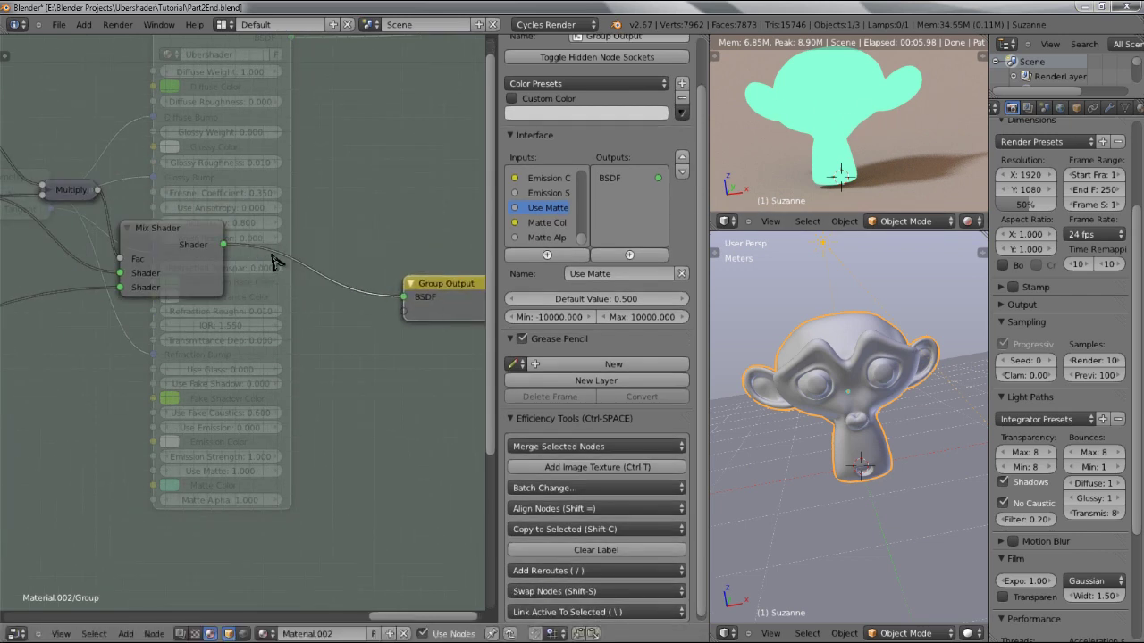
pyautogui.click(471, 298)
pyautogui.click(174, 247)
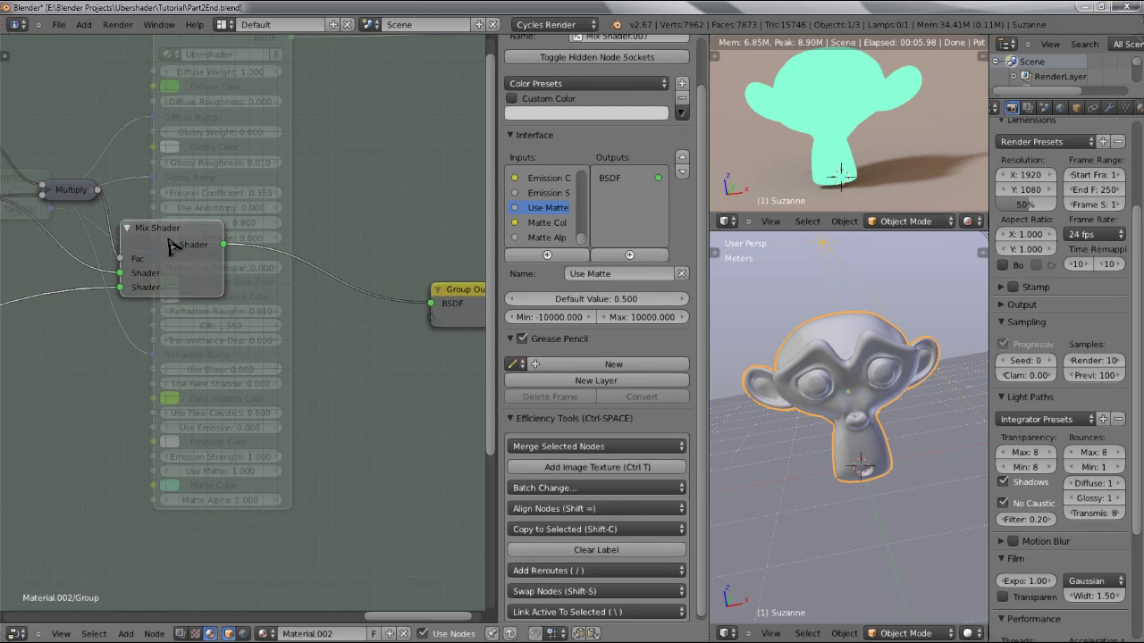
pyautogui.hotkey('shift', 'd')
pyautogui.click(361, 273)
pyautogui.moveTo(349, 270); pyautogui.dragTo(309, 266)
# - Duplicate the lowest Transparent BSDF node and place the copy directly beneath the original
pyautogui.scroll(-2, 192, 329)
pyautogui.moveTo(141, 349); pyautogui.dragTo(438, 236, button='middle')
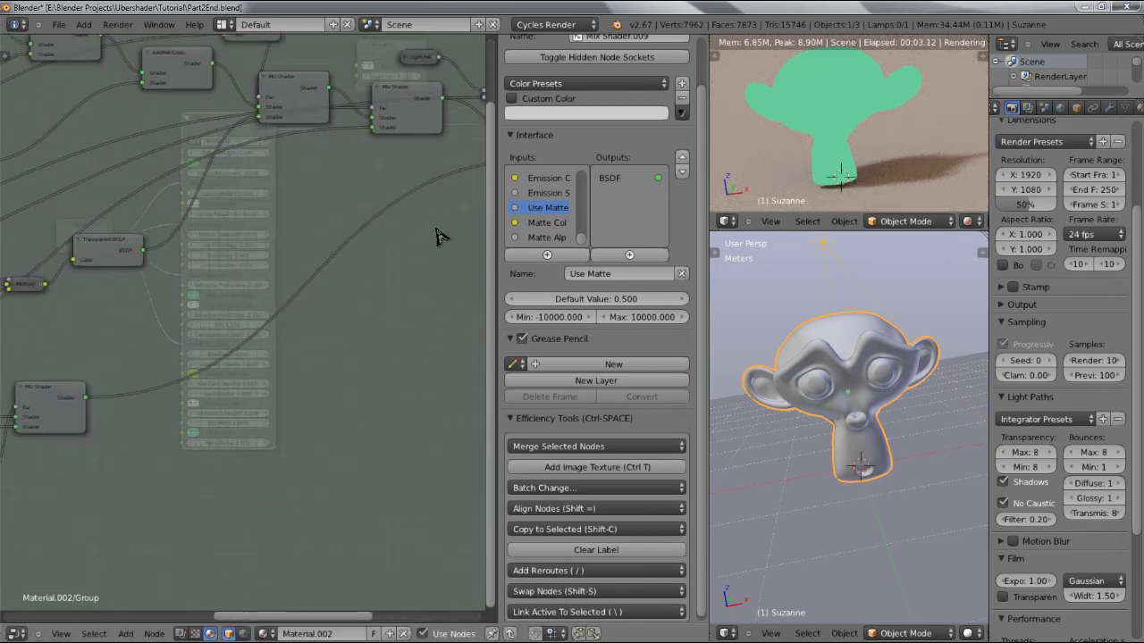
pyautogui.scroll(-2, 340, 295)
pyautogui.moveTo(102, 415); pyautogui.dragTo(328, 326, button='middle')
pyautogui.scroll(2, 114, 375)
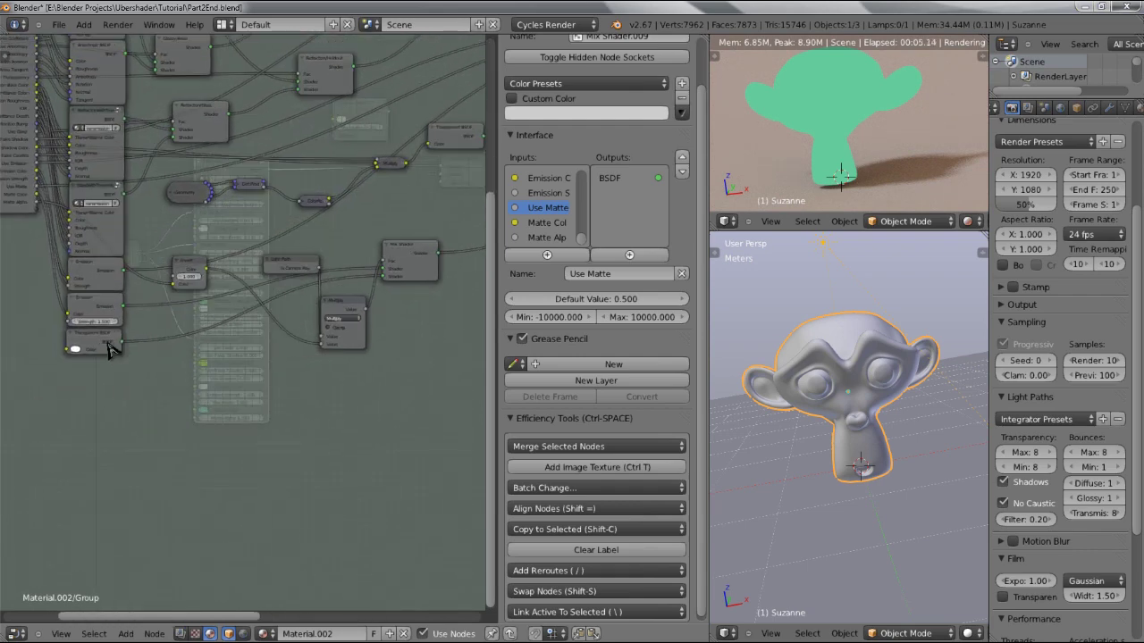
pyautogui.click(96, 340)
pyautogui.hotkey('shift', 'd')
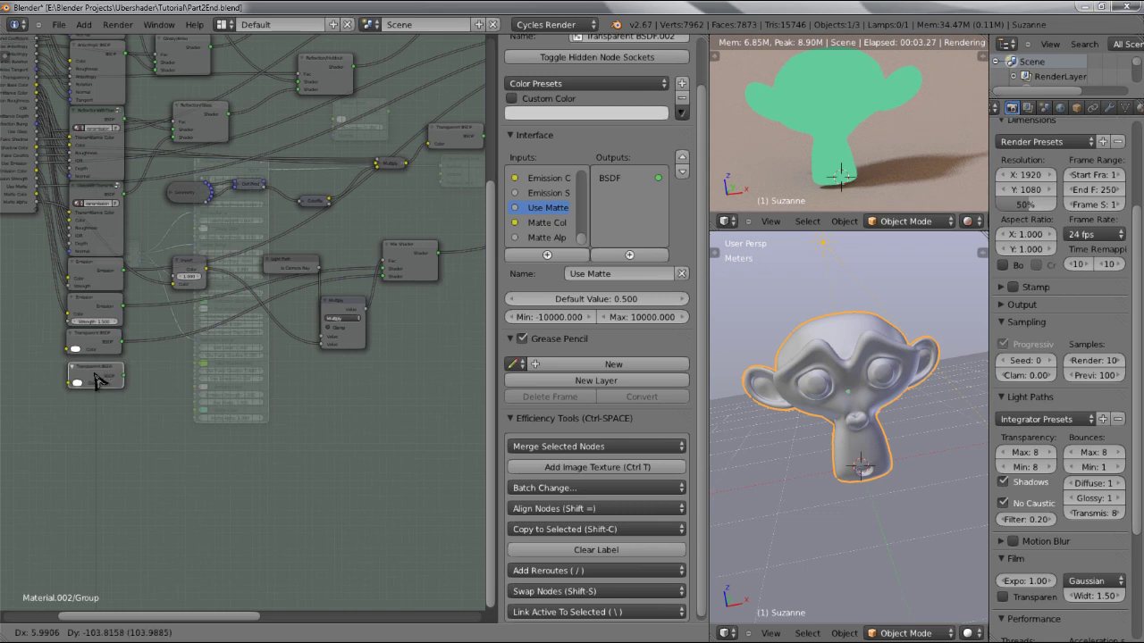
pyautogui.click(97, 380)
# - Nudge the duplicated Transparent BSDF into place and connect its output to the free shader input of the final Mix Shader
pyautogui.scroll(-2, 248, 395)
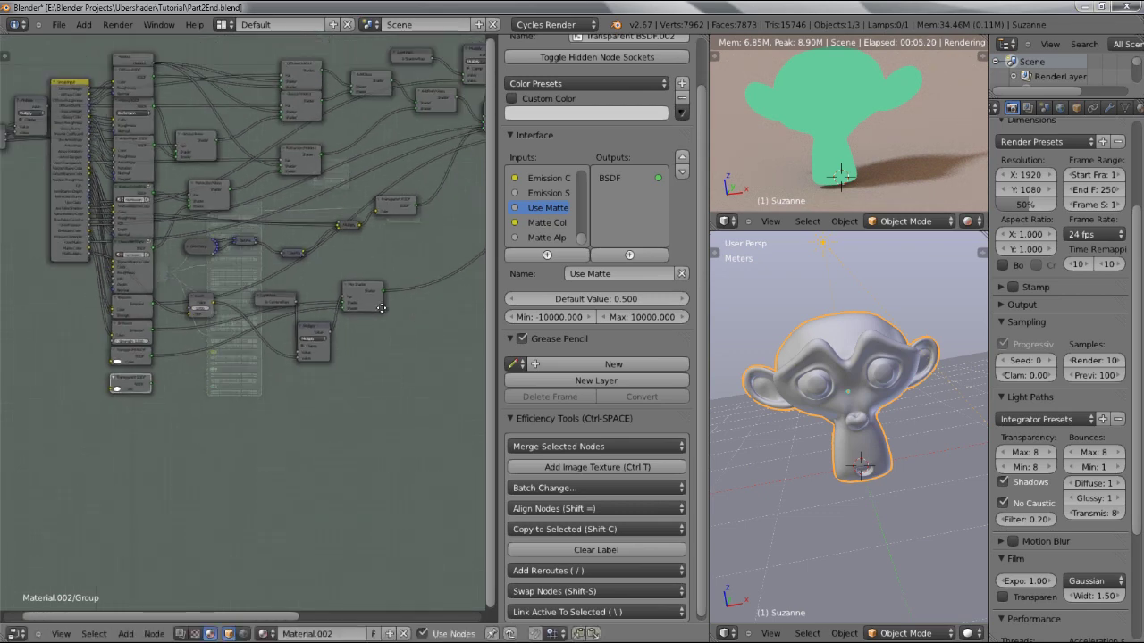
pyautogui.scroll(-3, 381, 308)
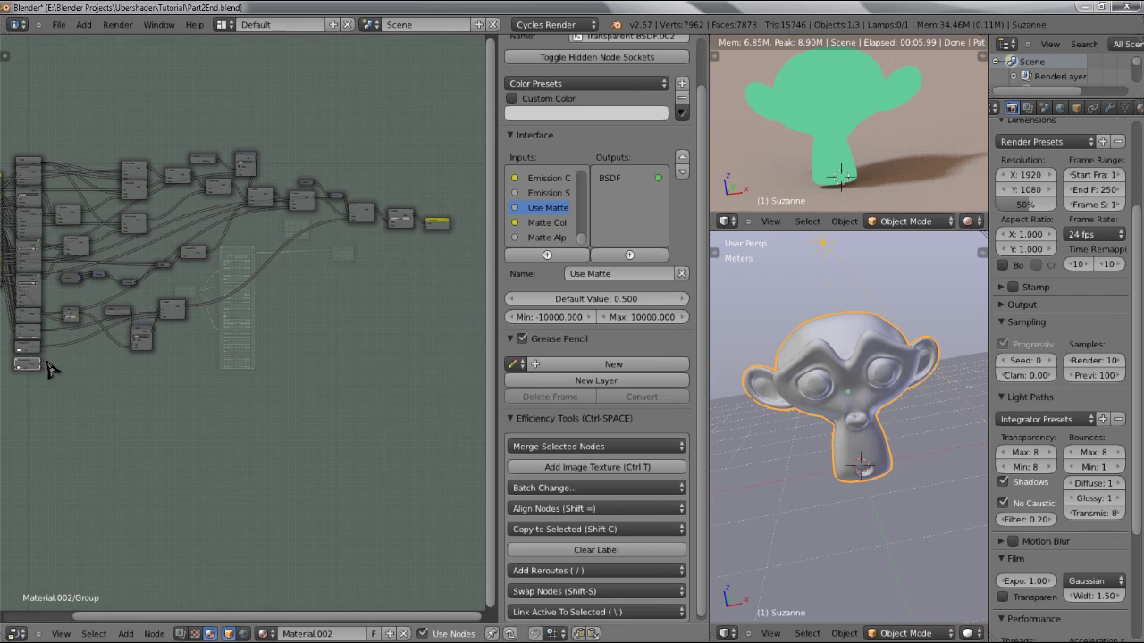
pyautogui.press('g')
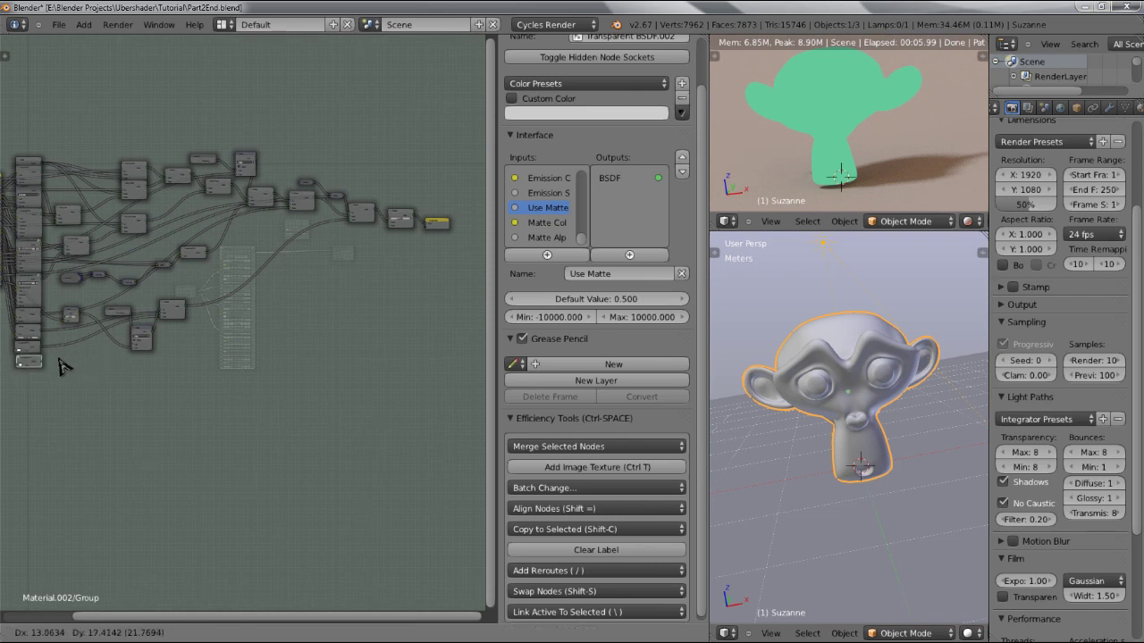
pyautogui.click(60, 366)
pyautogui.moveTo(41, 364); pyautogui.dragTo(391, 228)
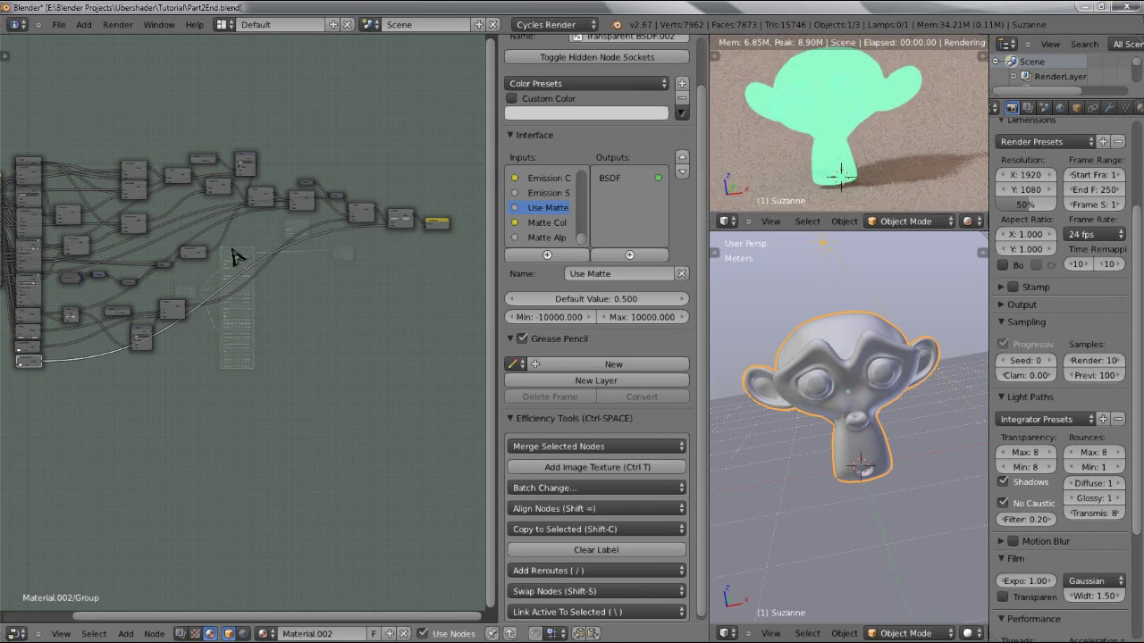
# - Expose the final Mix Shader's Fac as a new group input and name it Overall Opacity
pyautogui.keyDown('ctrl'); pyautogui.hscroll(-2, 313, 232); pyautogui.keyUp('ctrl')
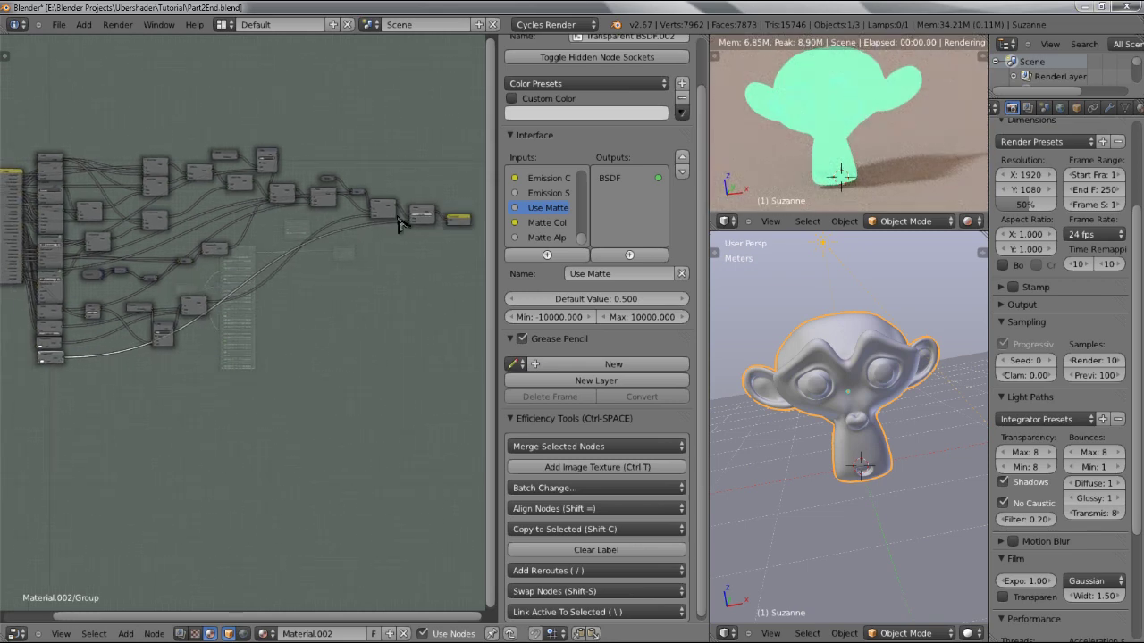
pyautogui.moveTo(411, 221); pyautogui.dragTo(20, 286)
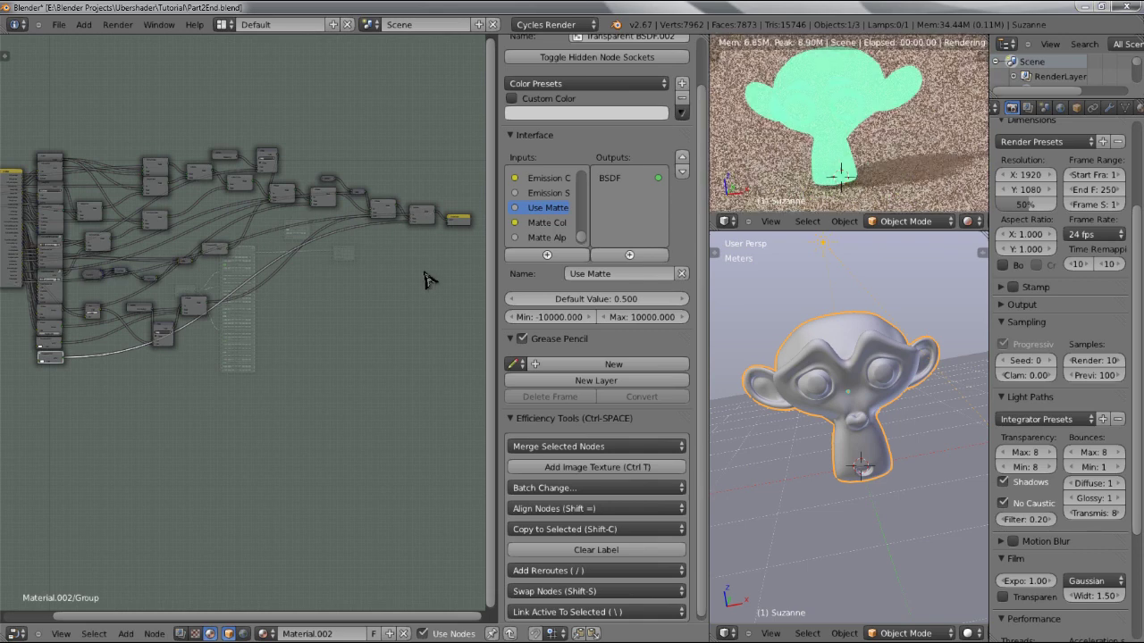
pyautogui.scroll(-1, 545, 223)
pyautogui.click(536, 237)
pyautogui.click(594, 275)
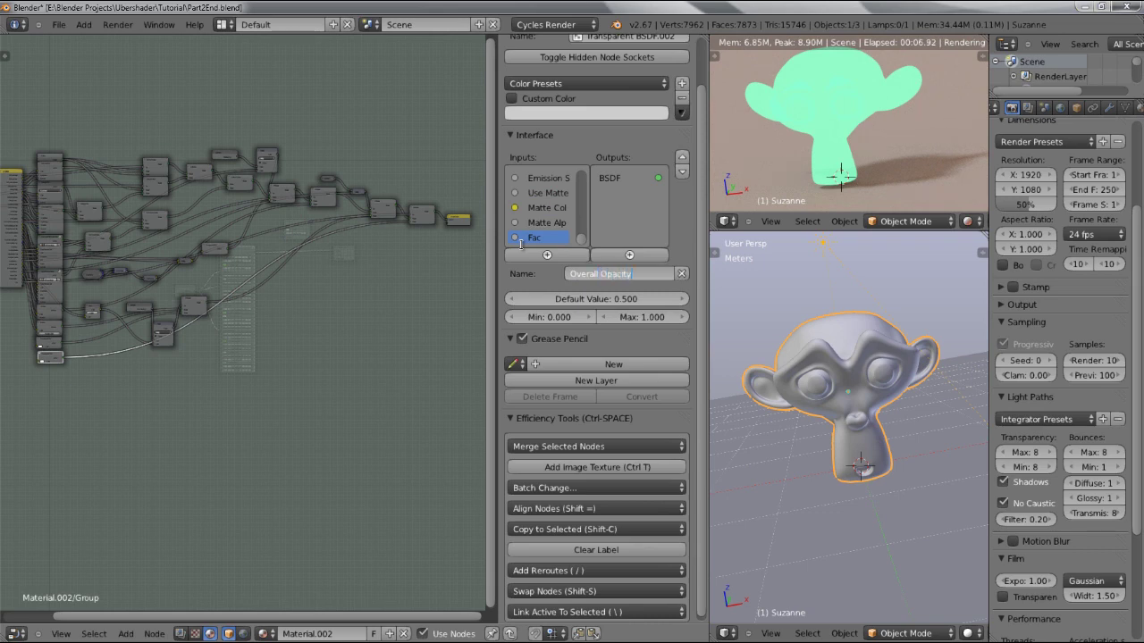
pyautogui.write('Overall Opacity')
pyautogui.press('Return')
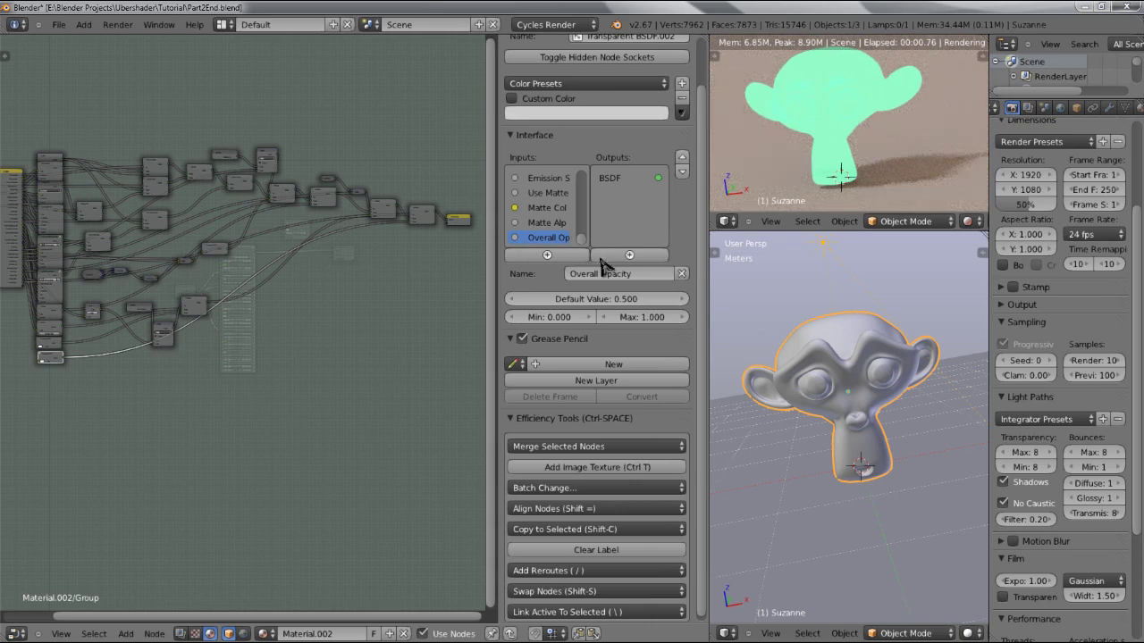
# - Move the Overall Opacity input up to the top of the group's input list
pyautogui.click(683, 159)
pyautogui.click(682, 159)
pyautogui.click(682, 159)
pyautogui.click(683, 159)
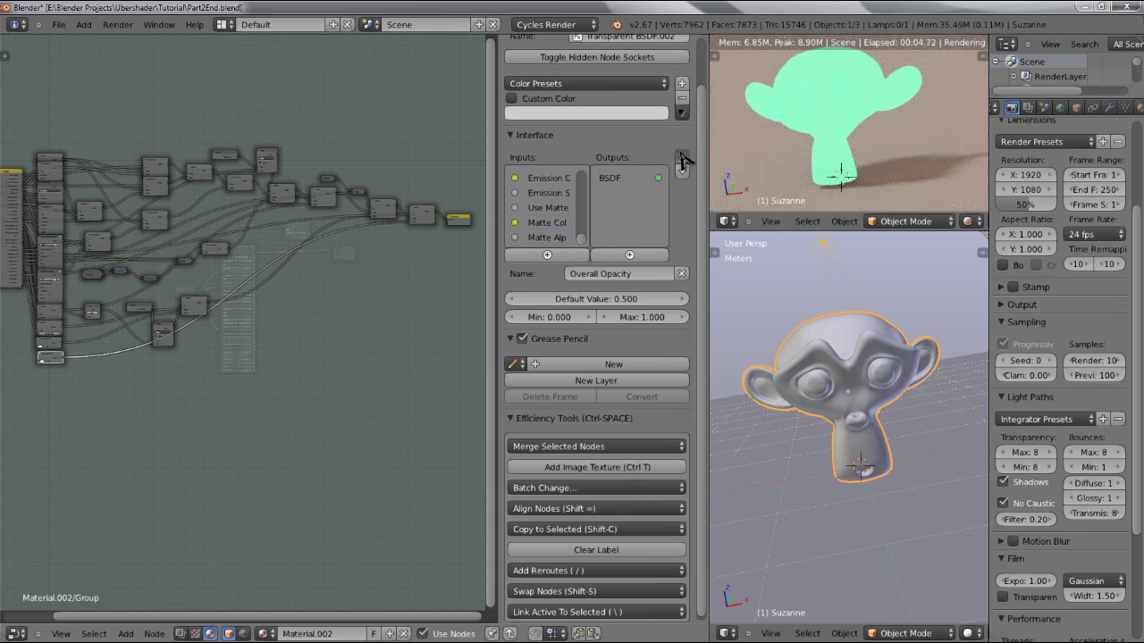
pyautogui.click(683, 159)
pyautogui.click(683, 159)
pyautogui.click(682, 159)
pyautogui.click(683, 159)
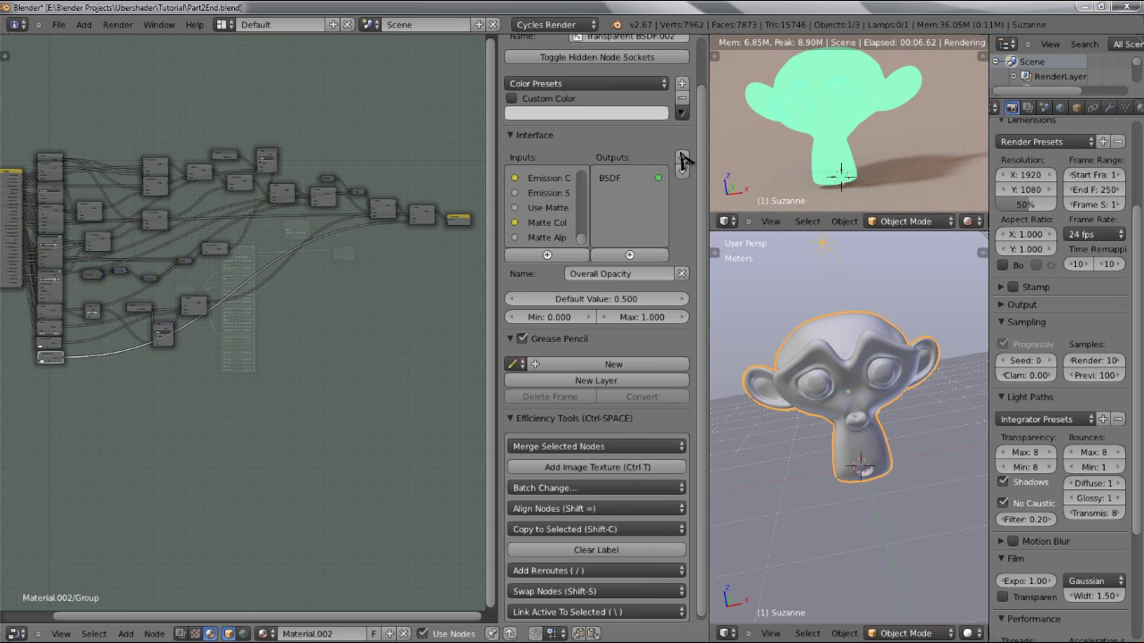
pyautogui.click(683, 159)
pyautogui.click(682, 159)
pyautogui.click(683, 159)
pyautogui.click(682, 159)
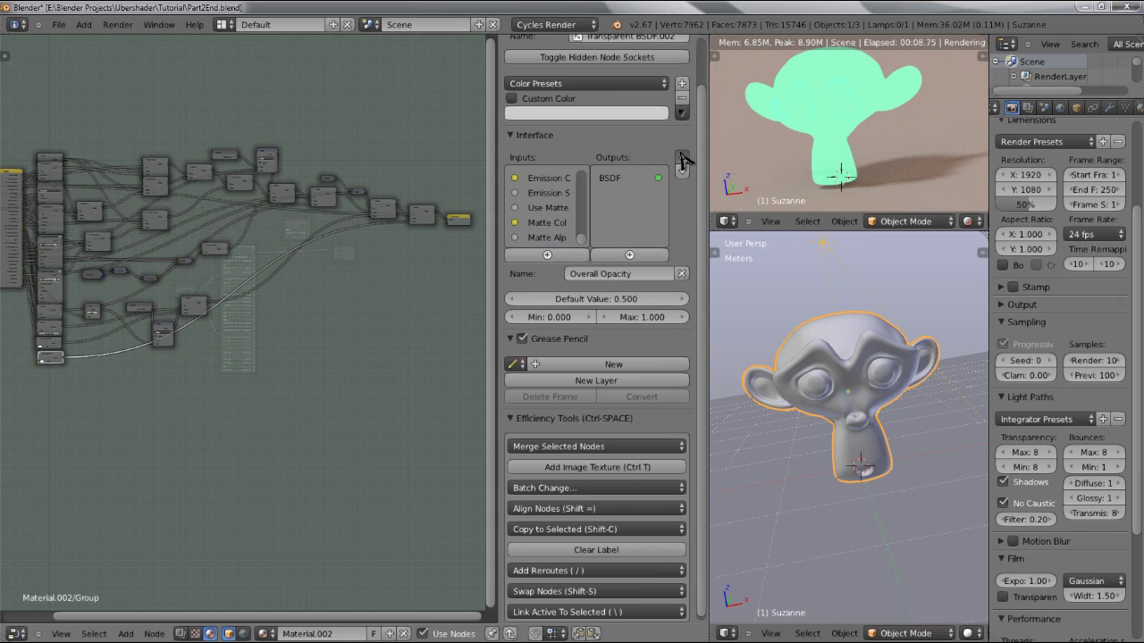
pyautogui.click(682, 159)
pyautogui.click(682, 159)
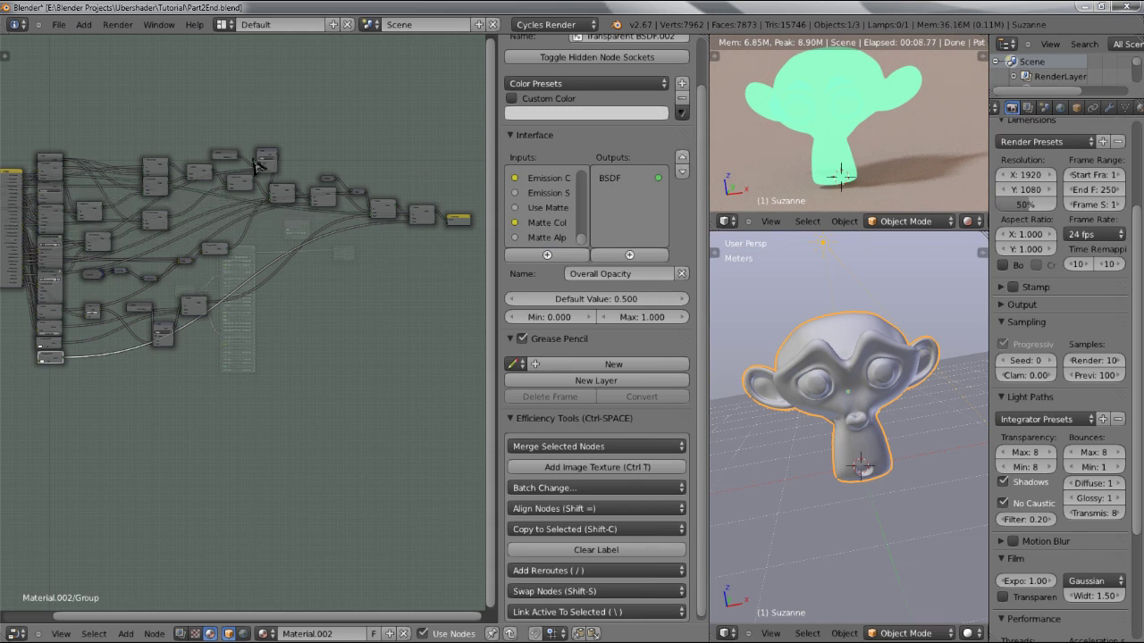
# - Leave the group and set Overall Opacity to 1 on the Ubershader node
pyautogui.press('Tab')
pyautogui.scroll(6, 180, 258)
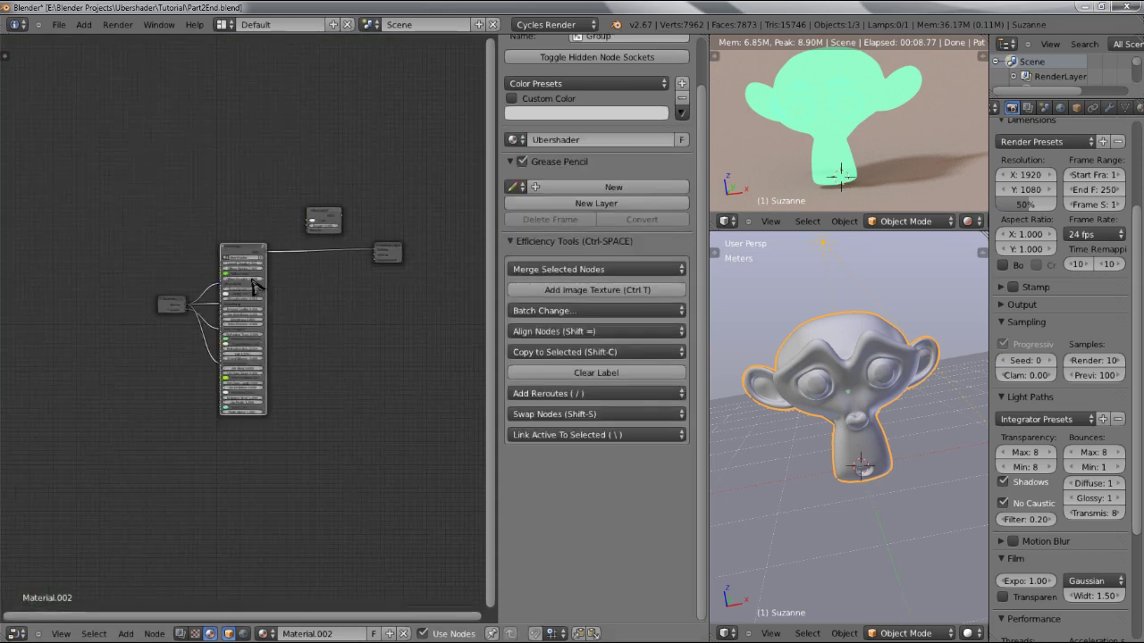
pyautogui.moveTo(198, 243); pyautogui.dragTo(187, 211, button='middle')
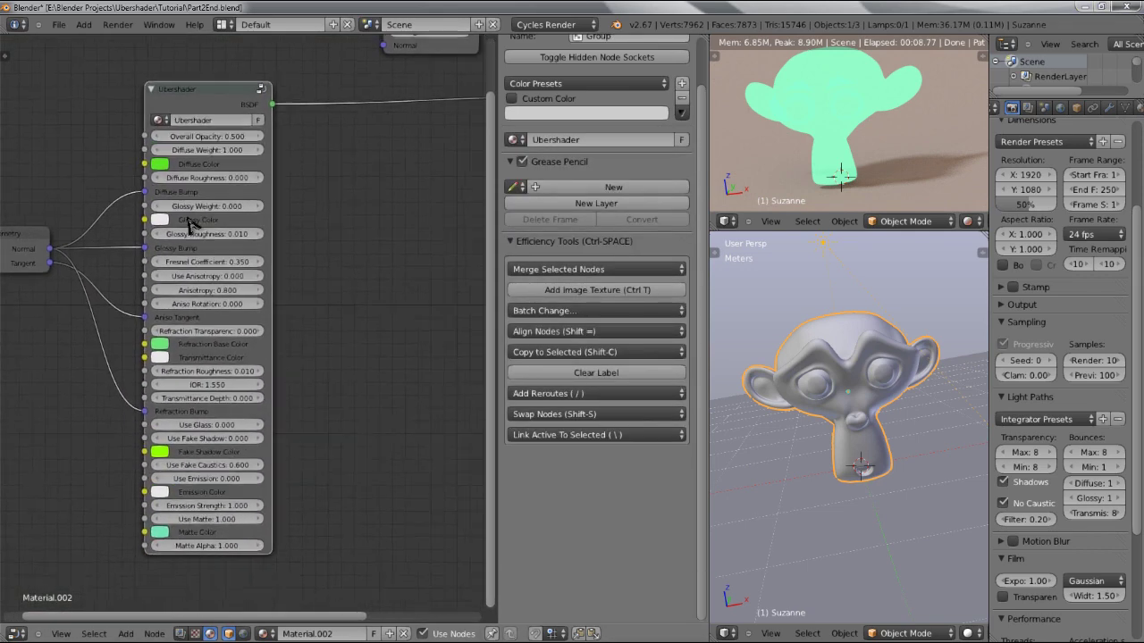
pyautogui.click(213, 137)
pyautogui.write('1')
pyautogui.press('Return')
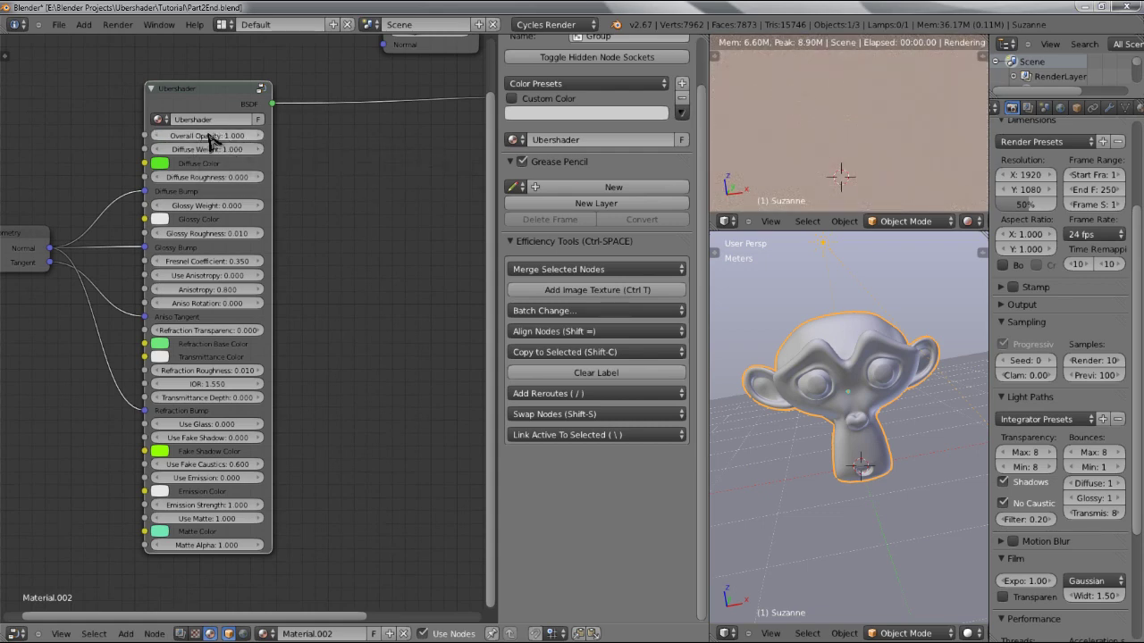
# - Inside the group, swap the two shader links of the final Mix Shader, and return to the material's node tree
pyautogui.press('Tab')
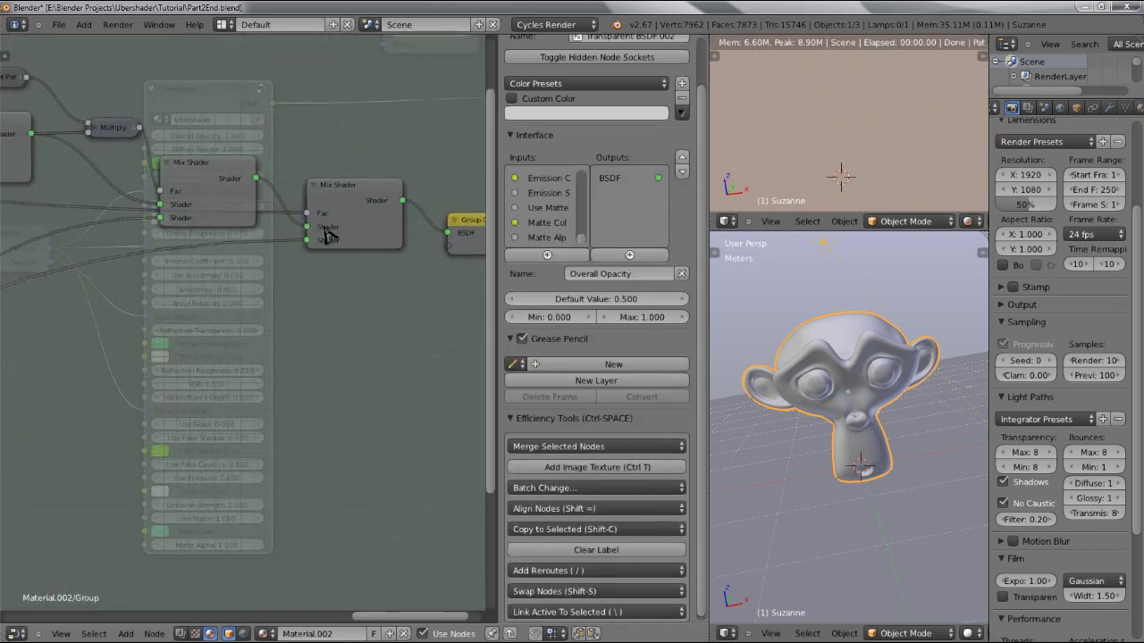
pyautogui.click(310, 235)
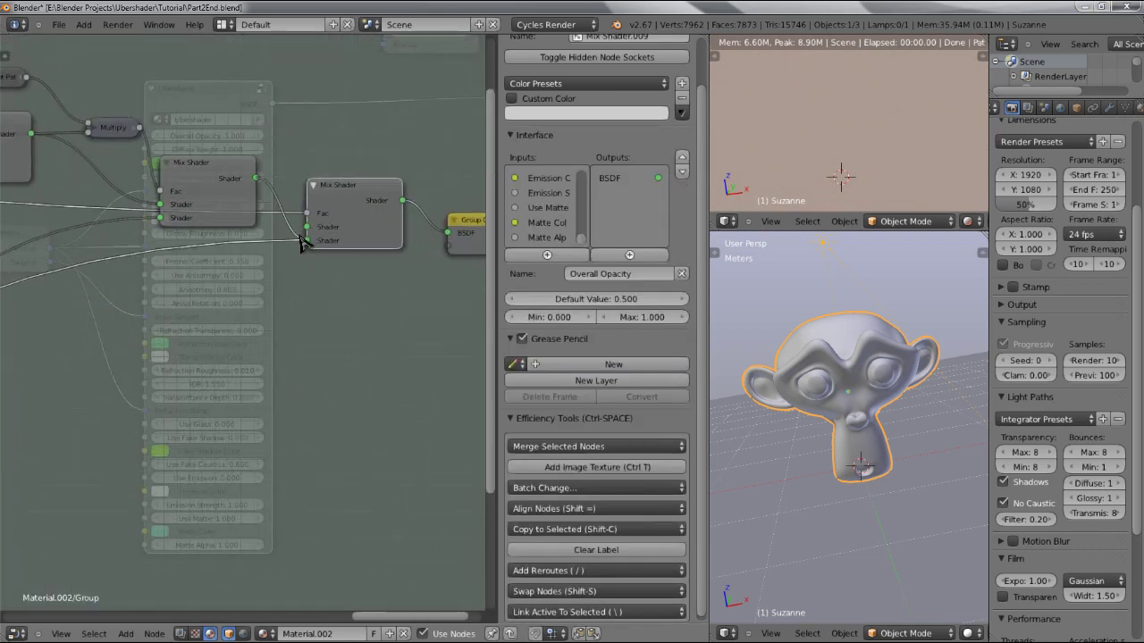
pyautogui.press('Tab')
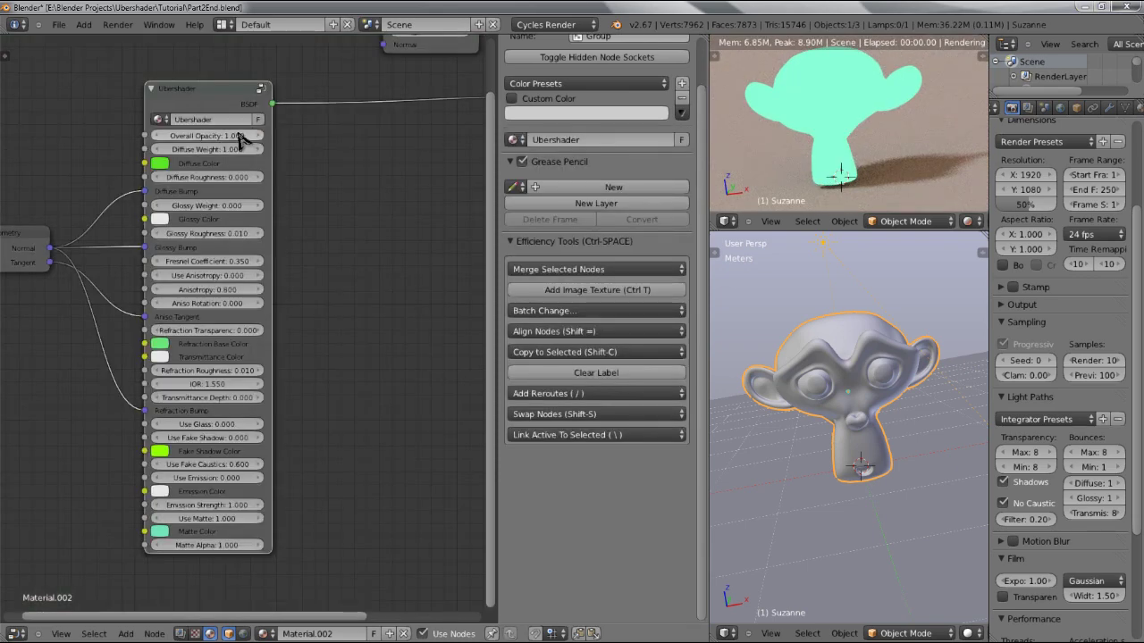
# - Test the Ubershader node with Overall Opacity at 0, and undo that change
pyautogui.click(198, 136)
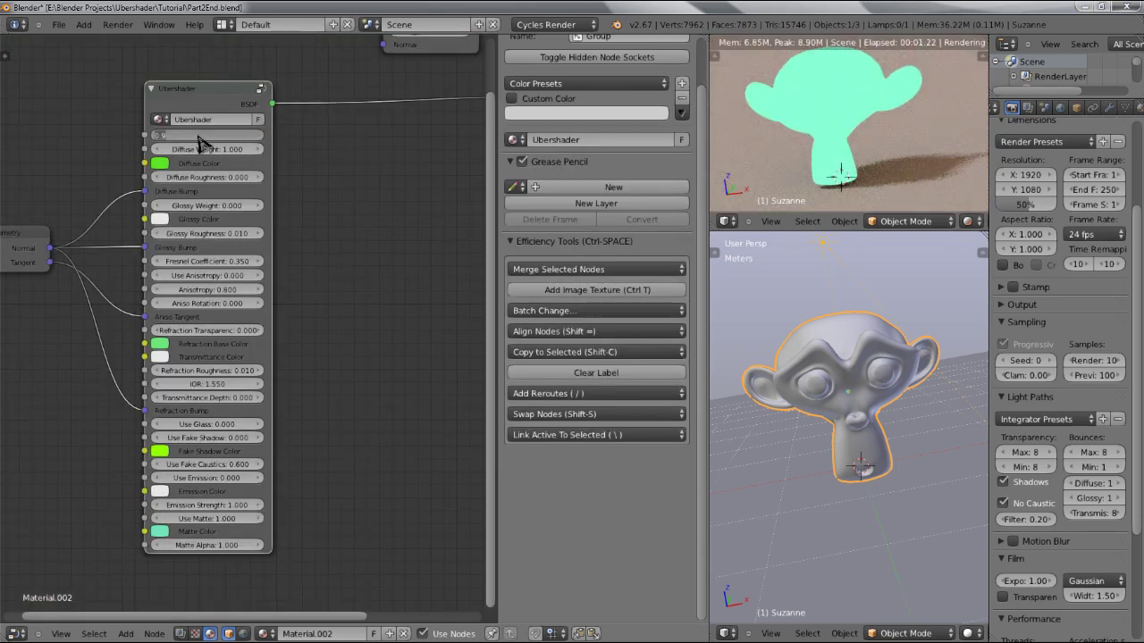
pyautogui.write('0')
pyautogui.press('Return')
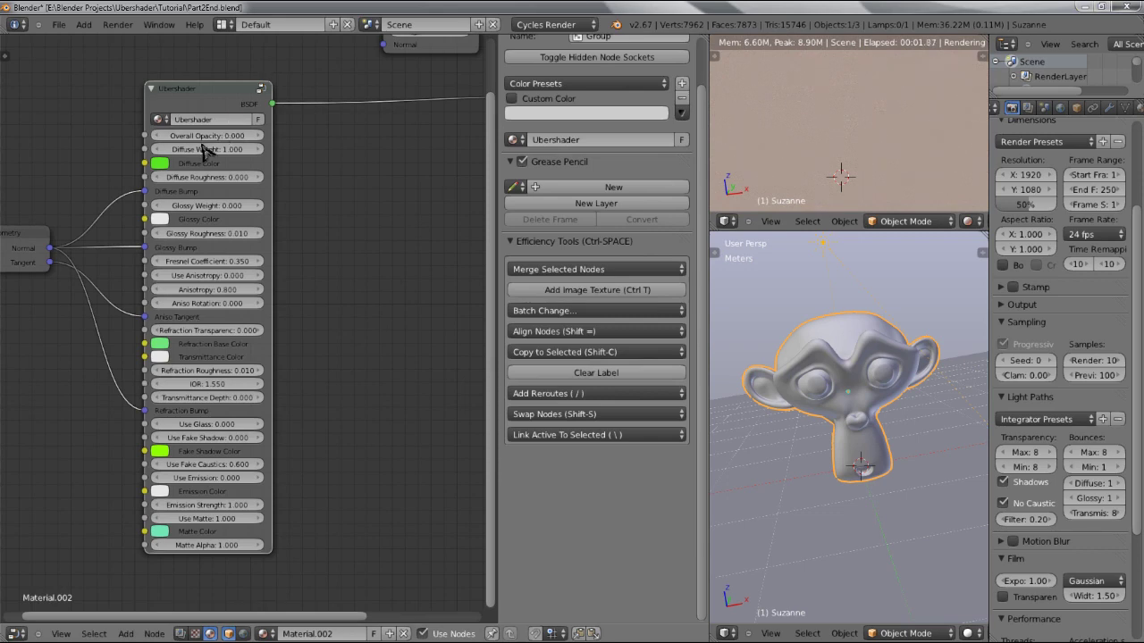
pyautogui.hotkey('ctrl', 'z')
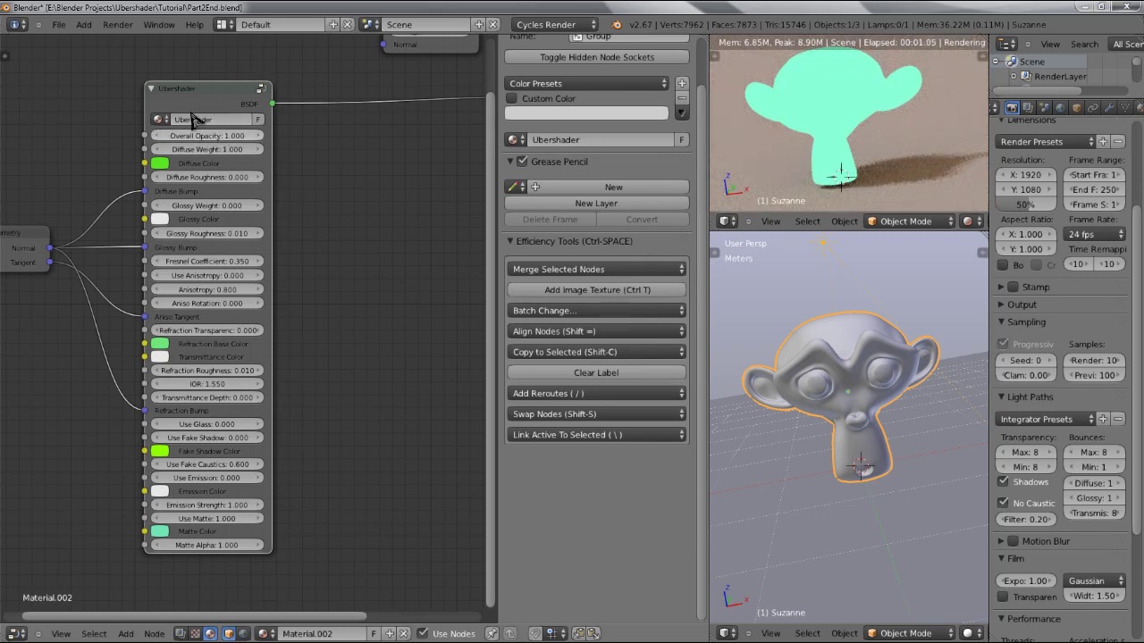
# - Reopen the group and examine its node network from the final Mix Shader back to Group Input
pyautogui.press('Tab')
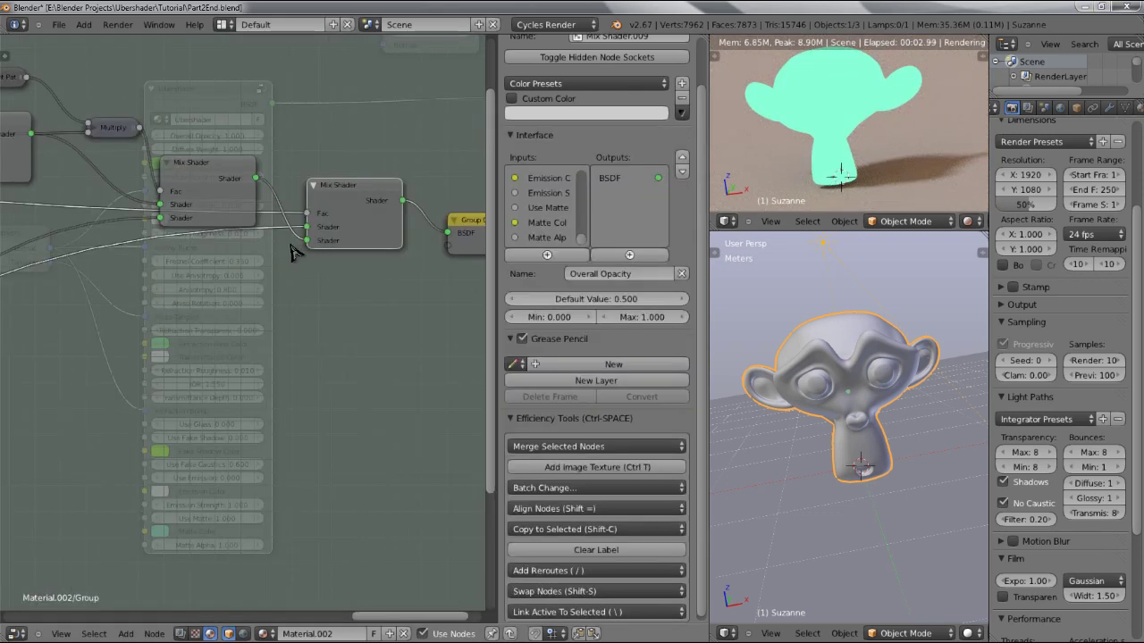
pyautogui.scroll(-6, 292, 253)
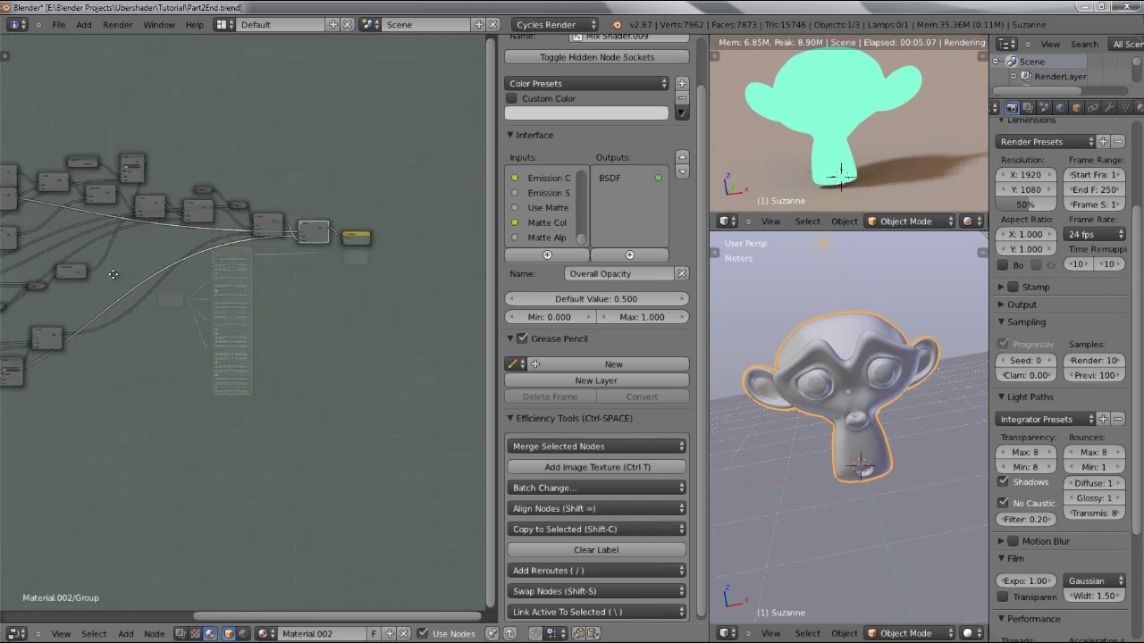
pyautogui.moveTo(113, 275); pyautogui.dragTo(241, 219, button='middle')
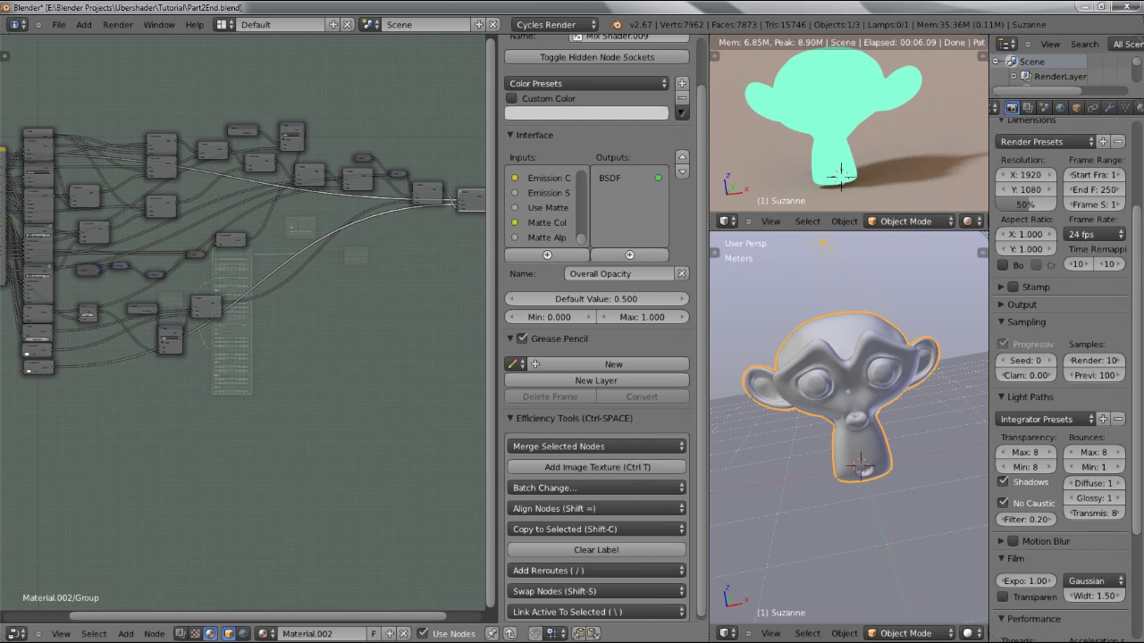
pyautogui.scroll(3, 101, 162)
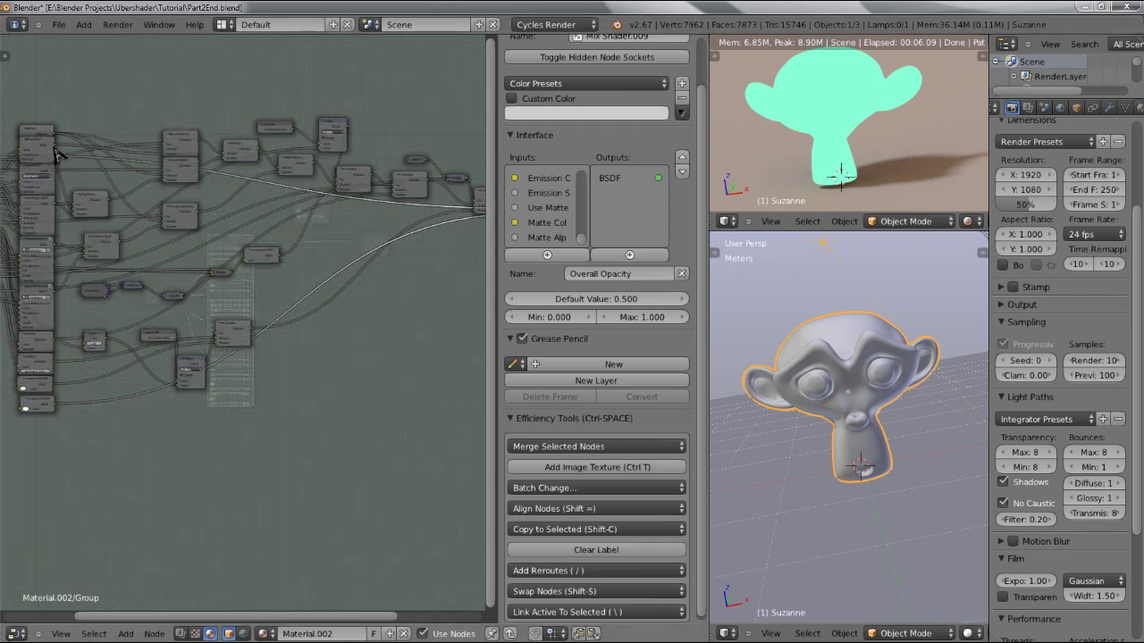
pyautogui.scroll(2, 101, 162)
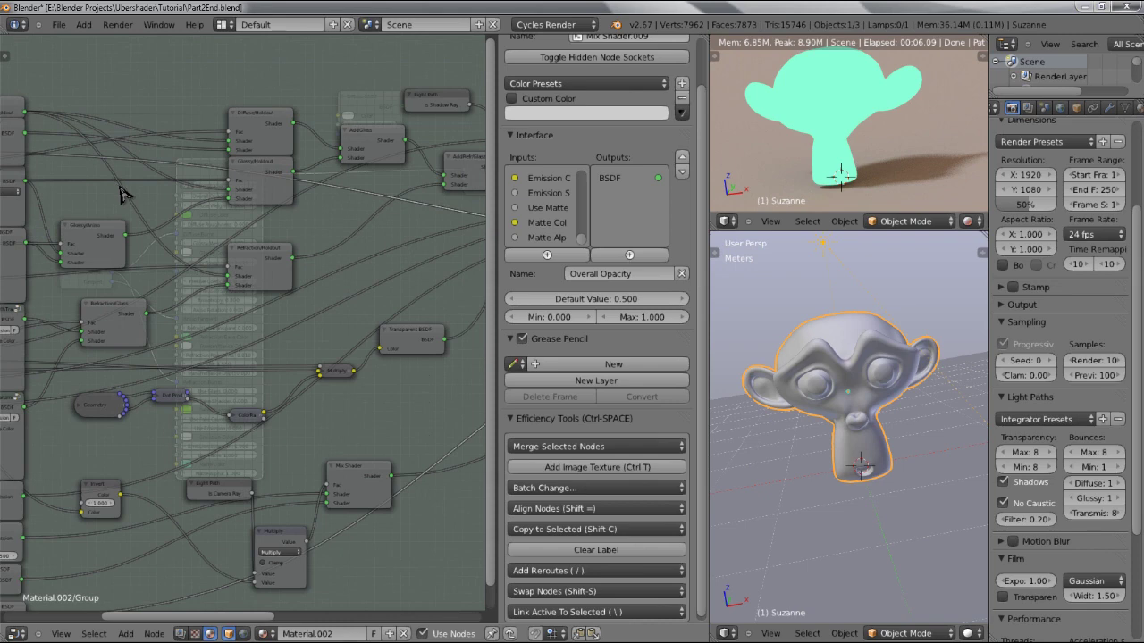
pyautogui.keyDown('ctrl'); pyautogui.hscroll(-5, 125, 225); pyautogui.keyUp('ctrl')
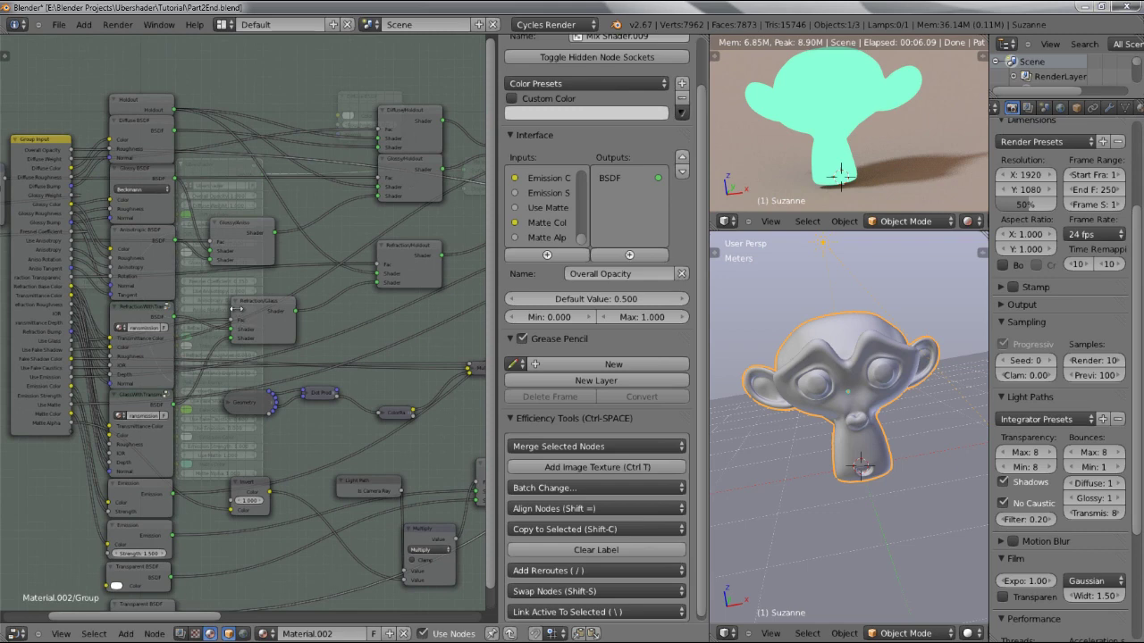
pyautogui.press('Tab')
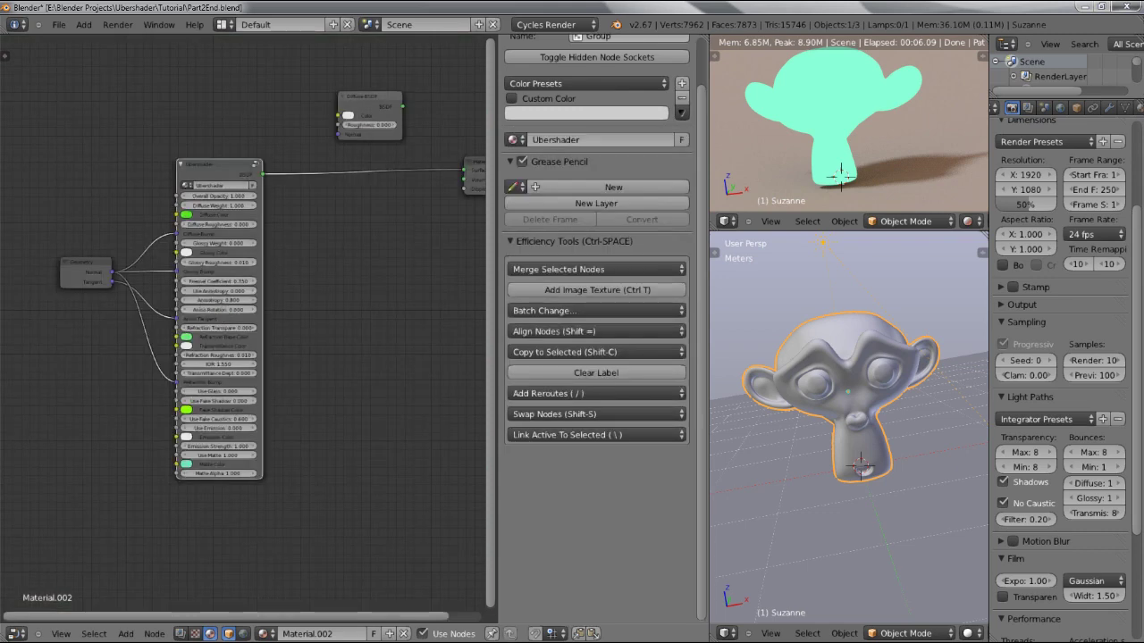
# - View Suzanne's rendered preview from another angle and look over the shader nodes beside Group Input inside the group
pyautogui.press('Tab')
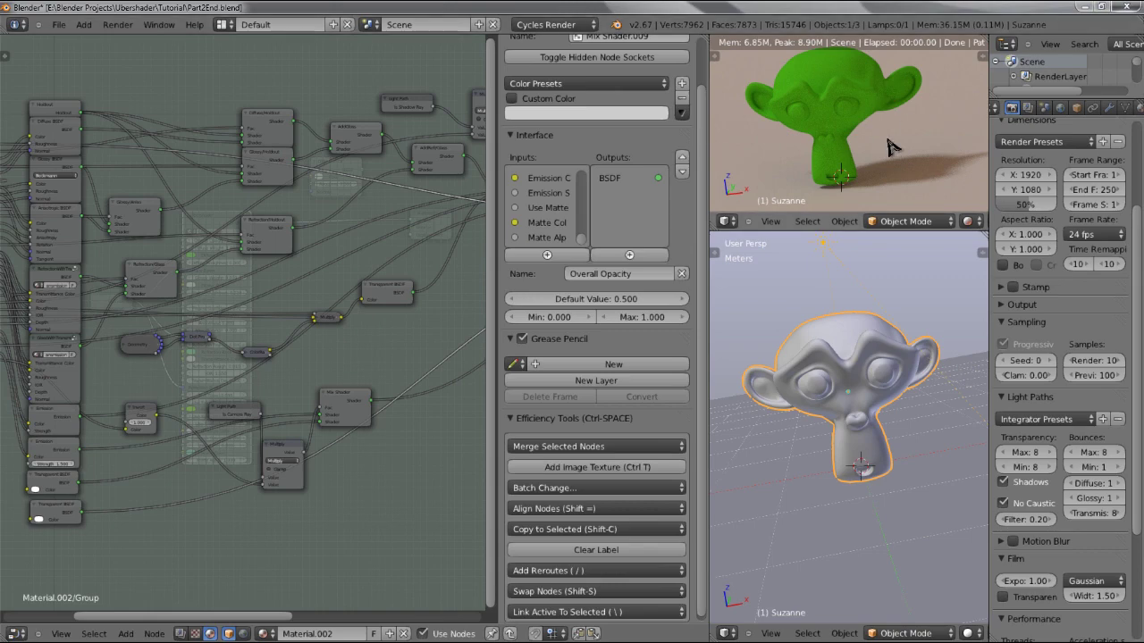
pyautogui.moveTo(806, 116); pyautogui.dragTo(858, 139, button='middle')
pyautogui.scroll(3, 199, 195)
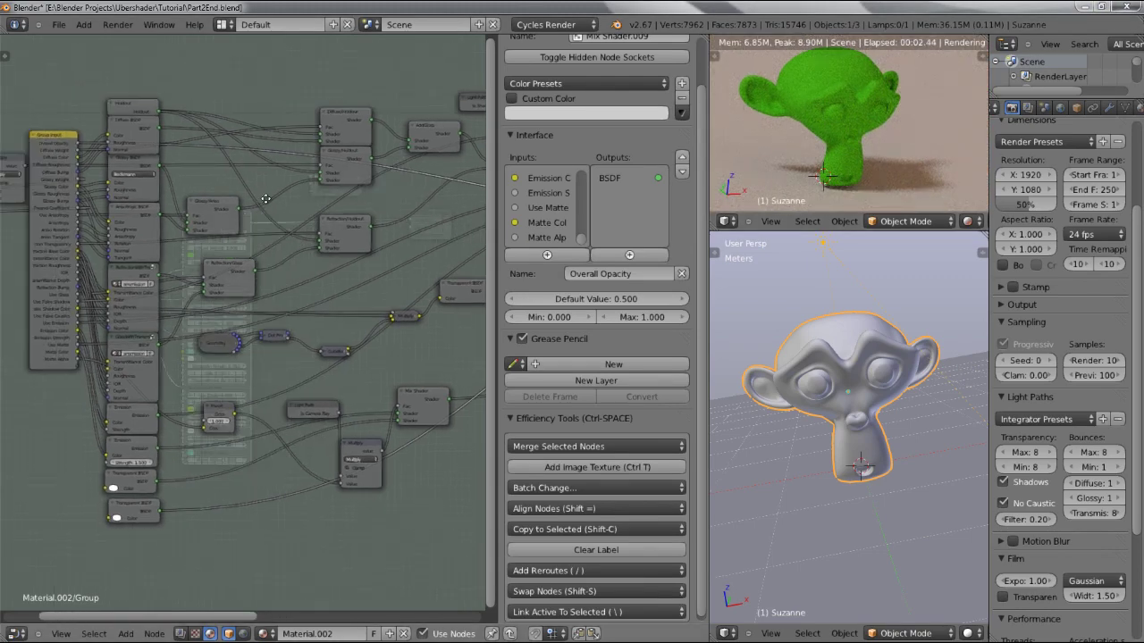
pyautogui.scroll(-3, 274, 189)
pyautogui.scroll(3, 382, 291)
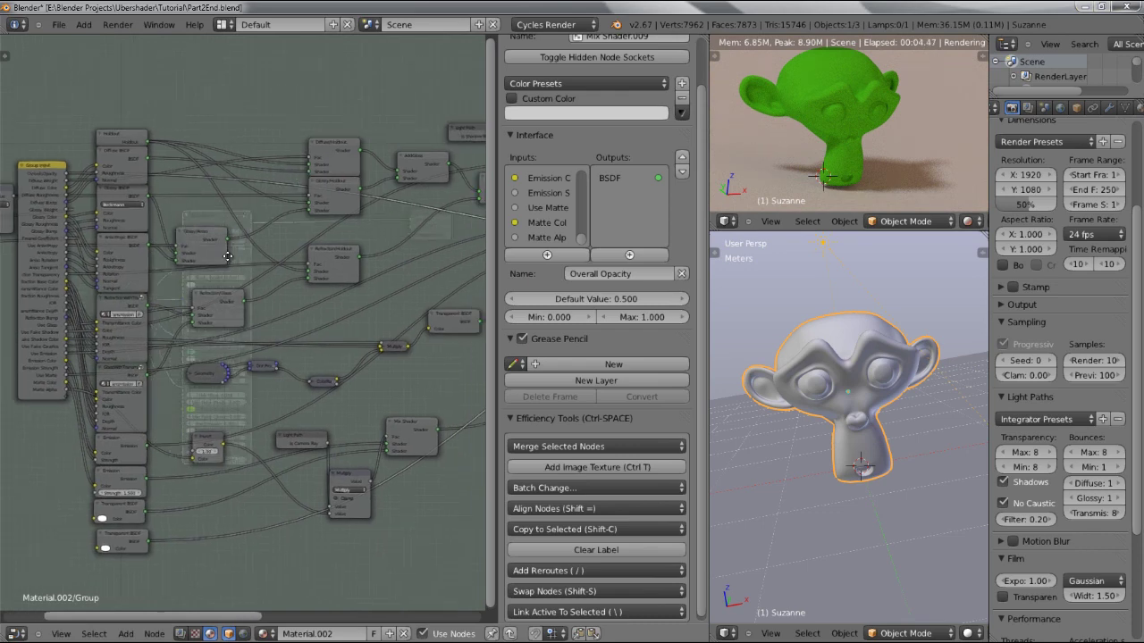
pyautogui.scroll(-3, 389, 253)
pyautogui.moveTo(390, 253); pyautogui.dragTo(431, 235, button='middle')
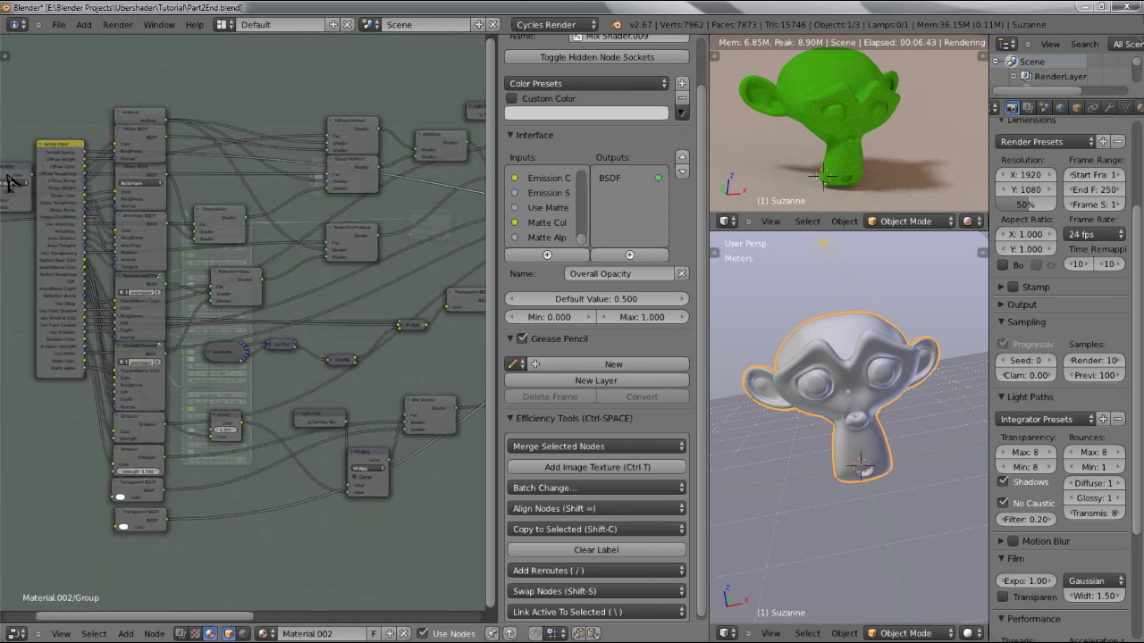
# - Select the nodes below Diffuse BSDF with their linked mix nodes and move them down, leaving a gap under the diffuse shader
pyautogui.click(136, 179)
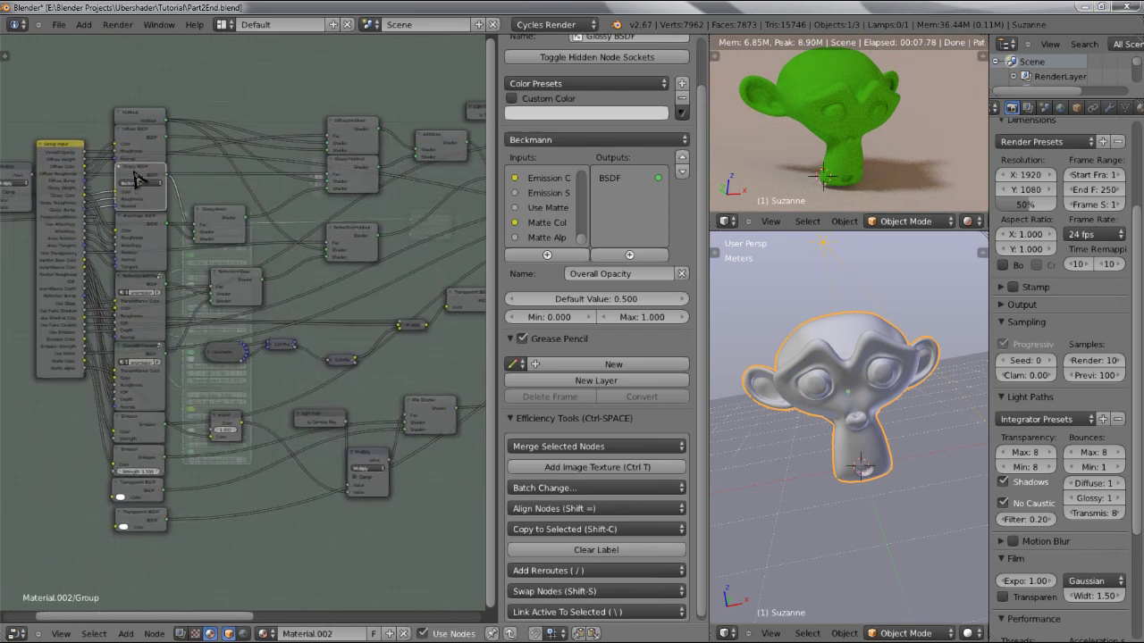
pyautogui.click(132, 257)
pyautogui.click(154, 323)
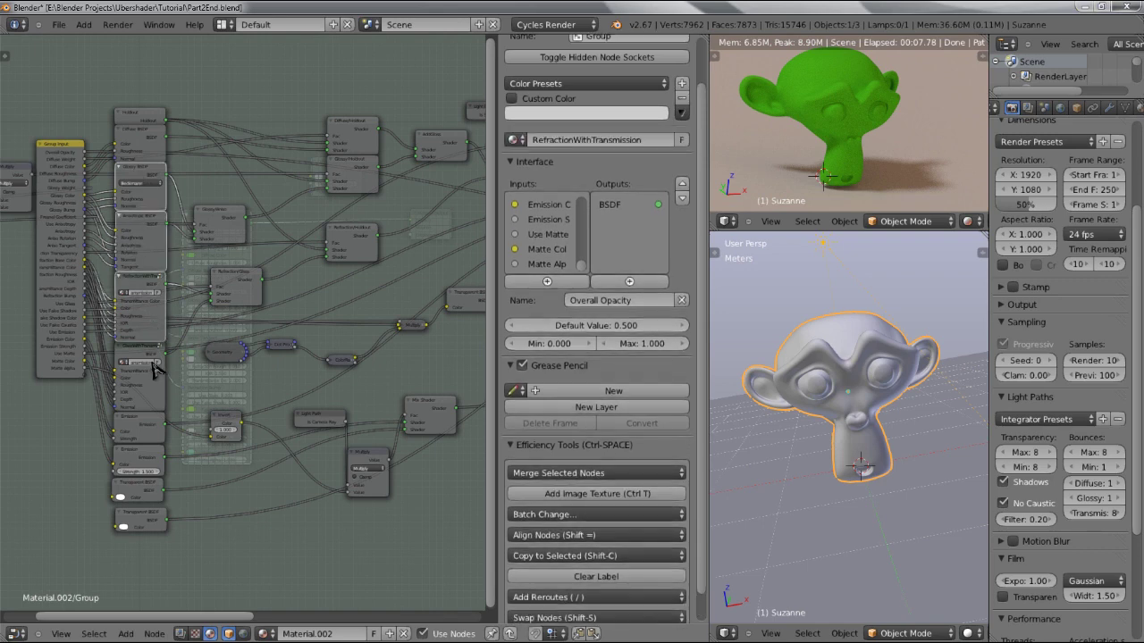
pyautogui.click(143, 474)
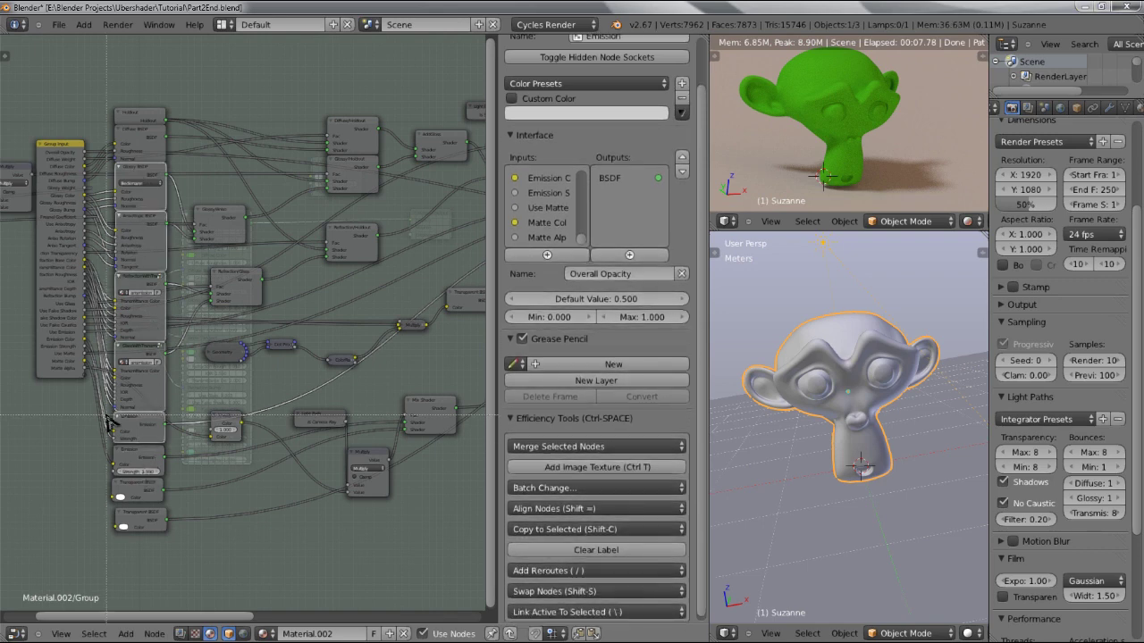
pyautogui.moveTo(103, 420); pyautogui.dragTo(187, 548)
pyautogui.moveTo(310, 409); pyautogui.dragTo(213, 402, button='middle')
pyautogui.moveTo(98, 184); pyautogui.dragTo(439, 527)
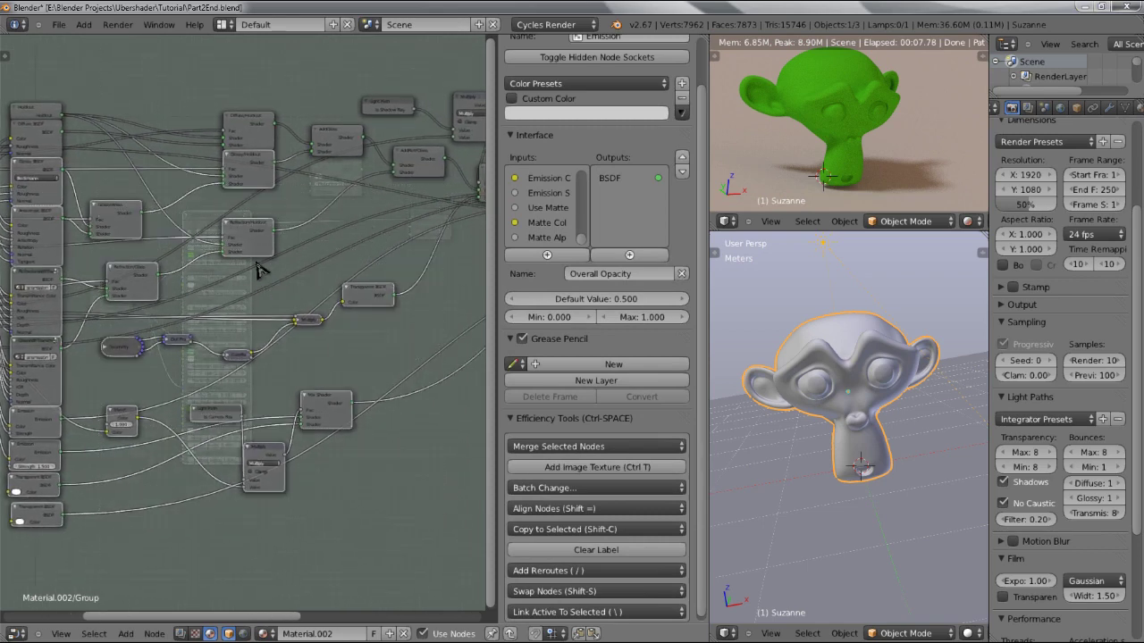
pyautogui.scroll(-5, 289, 307)
pyautogui.press('g')
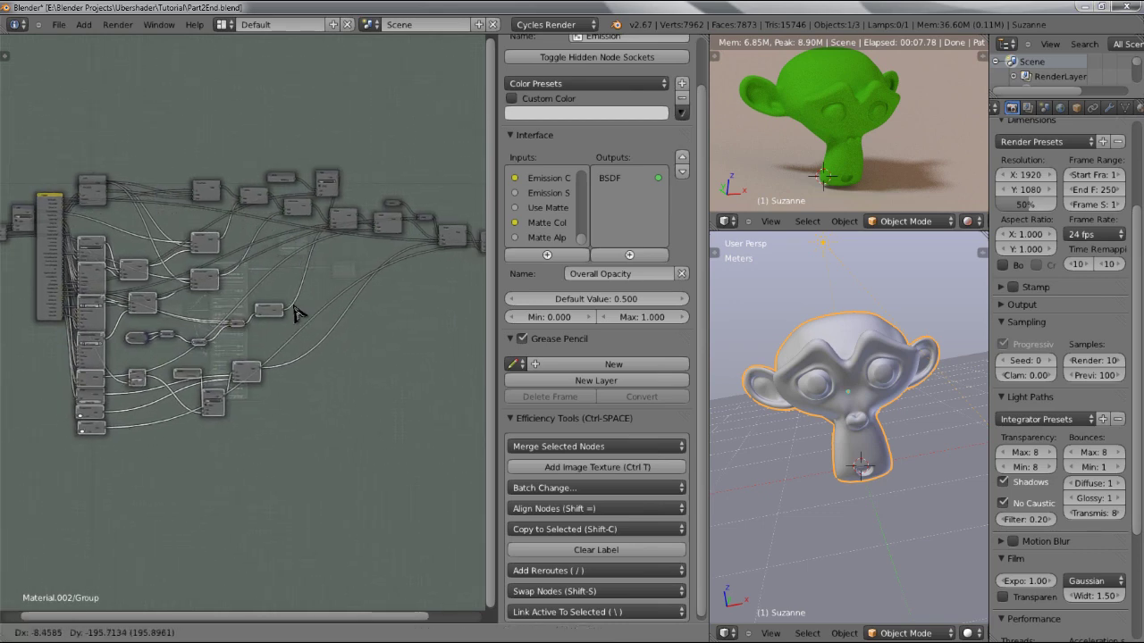
pyautogui.click(301, 312)
# - Add a Subsurface Scattering shader node in the gap beside and below Diffuse BSDF
pyautogui.scroll(4, 115, 217)
pyautogui.scroll(4, 80, 247)
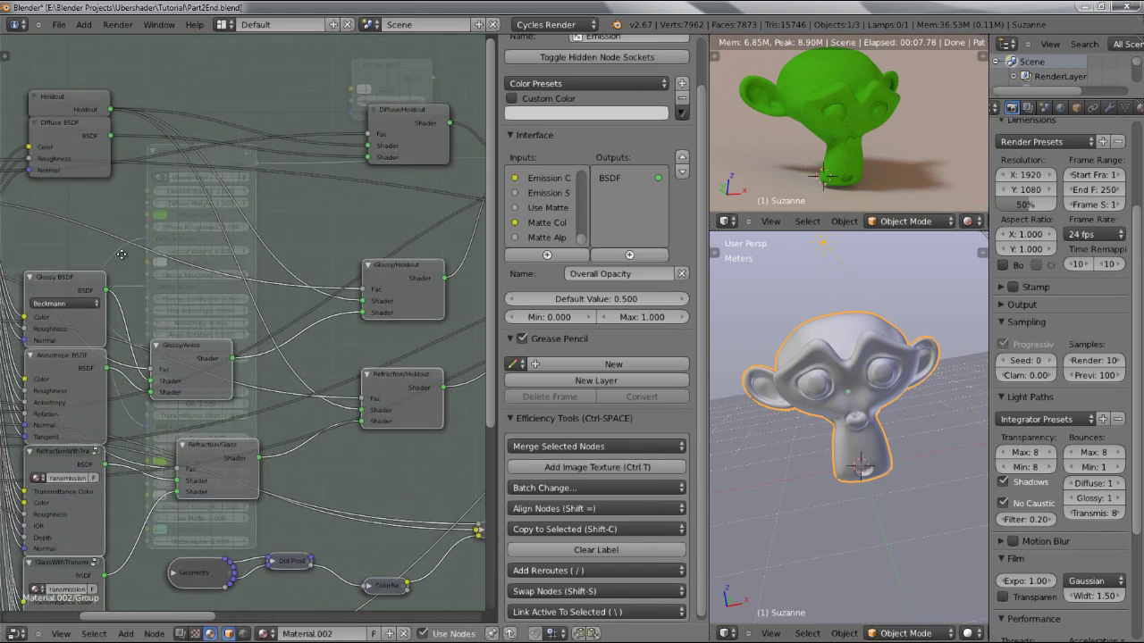
pyautogui.hotkey('shift', 'a')
pyautogui.moveTo(236, 243)
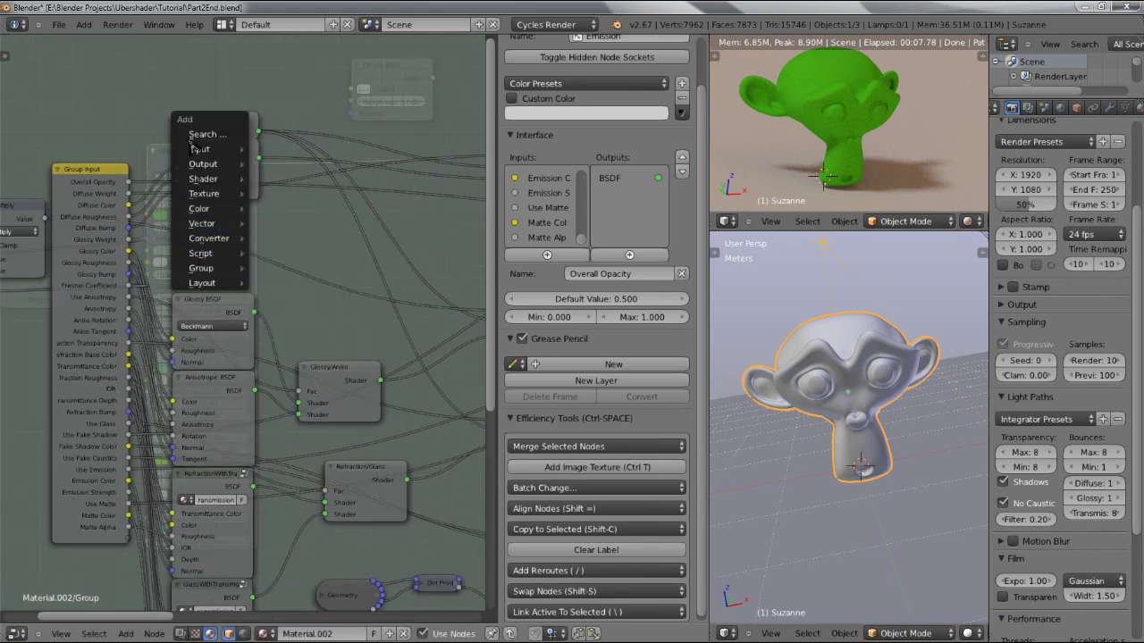
pyautogui.moveTo(234, 180)
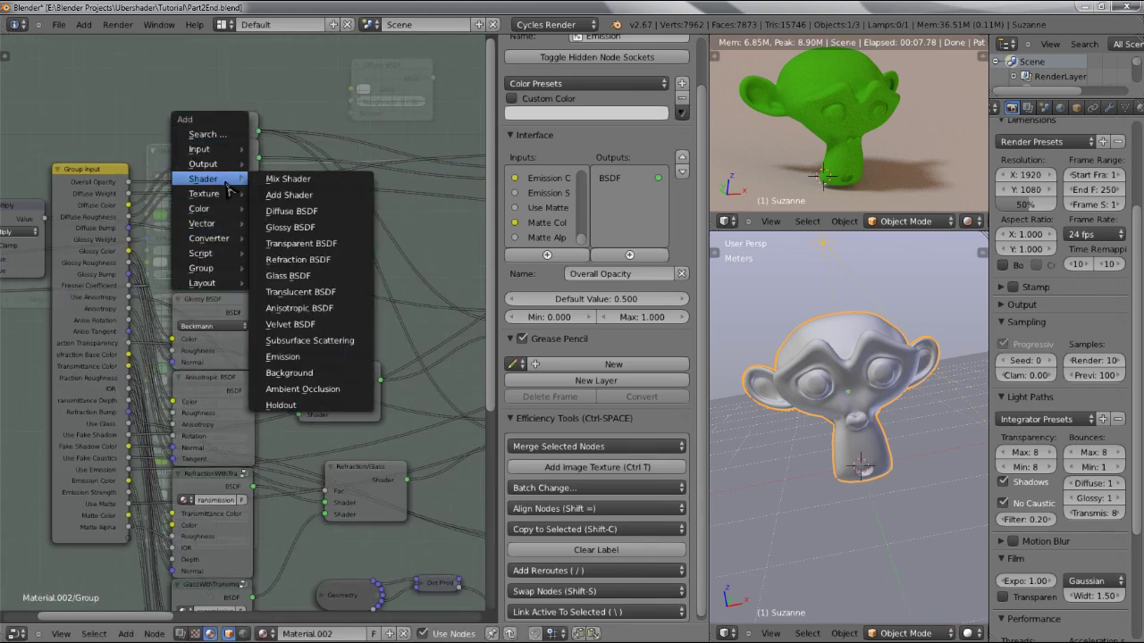
pyautogui.click(309, 340)
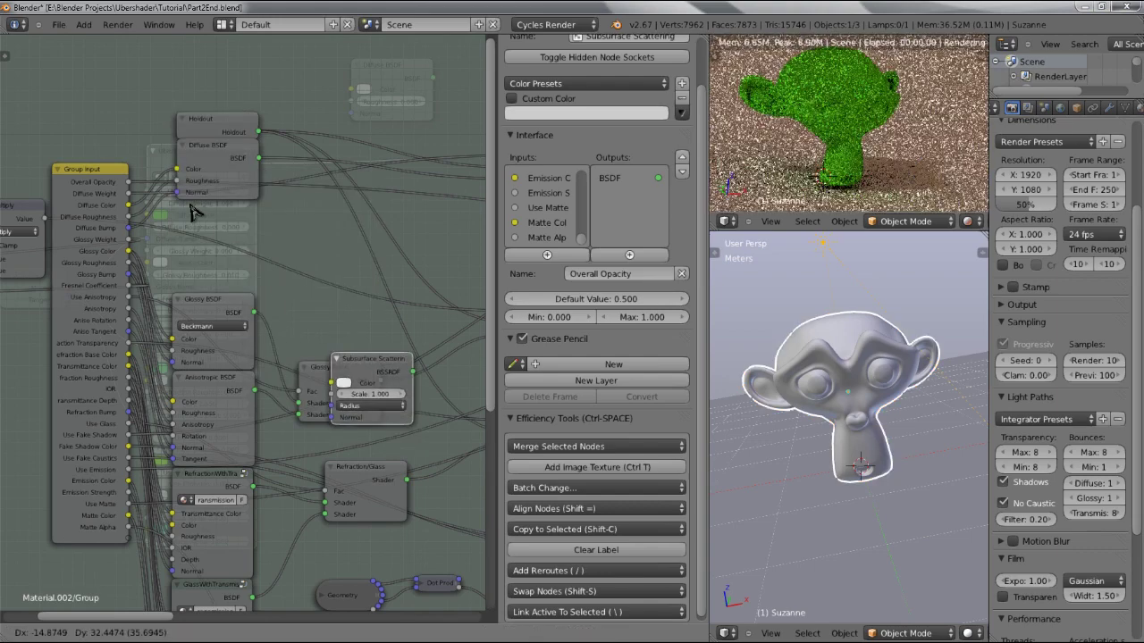
pyautogui.click(273, 183)
# - Add a Mix Shader beside Subsurface Scattering and feed its two shader inputs from the Holdout and Subsurface Scattering outputs
pyautogui.moveTo(375, 223); pyautogui.dragTo(286, 238, button='middle')
pyautogui.hotkey('shift', 'a')
pyautogui.moveTo(295, 237)
pyautogui.click(353, 238)
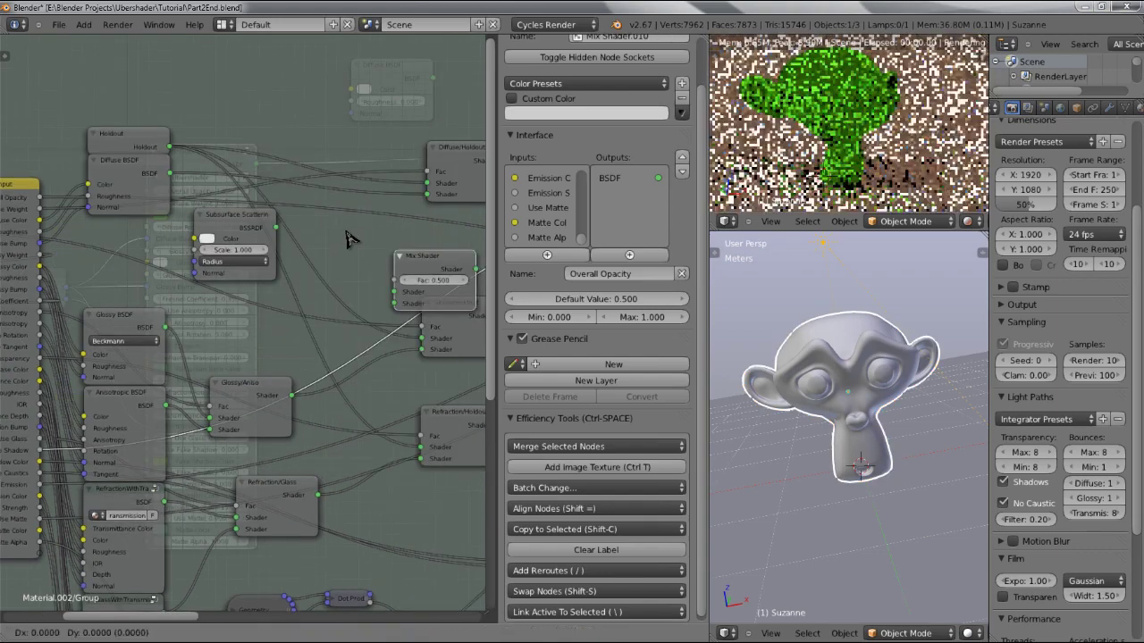
pyautogui.click(288, 222)
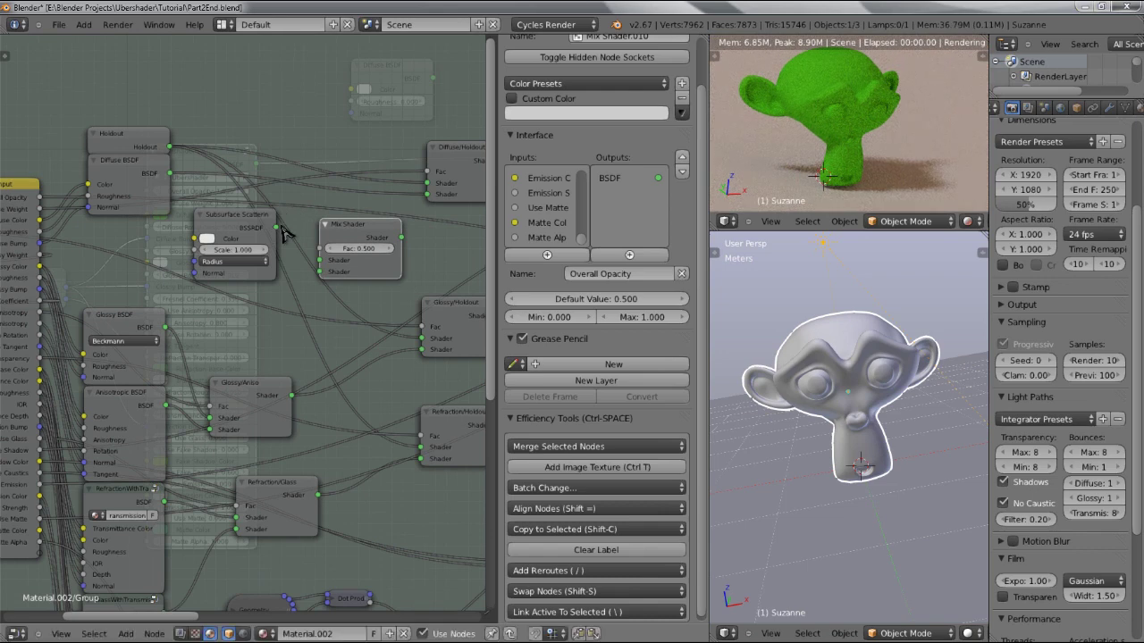
pyautogui.moveTo(273, 229); pyautogui.dragTo(320, 272)
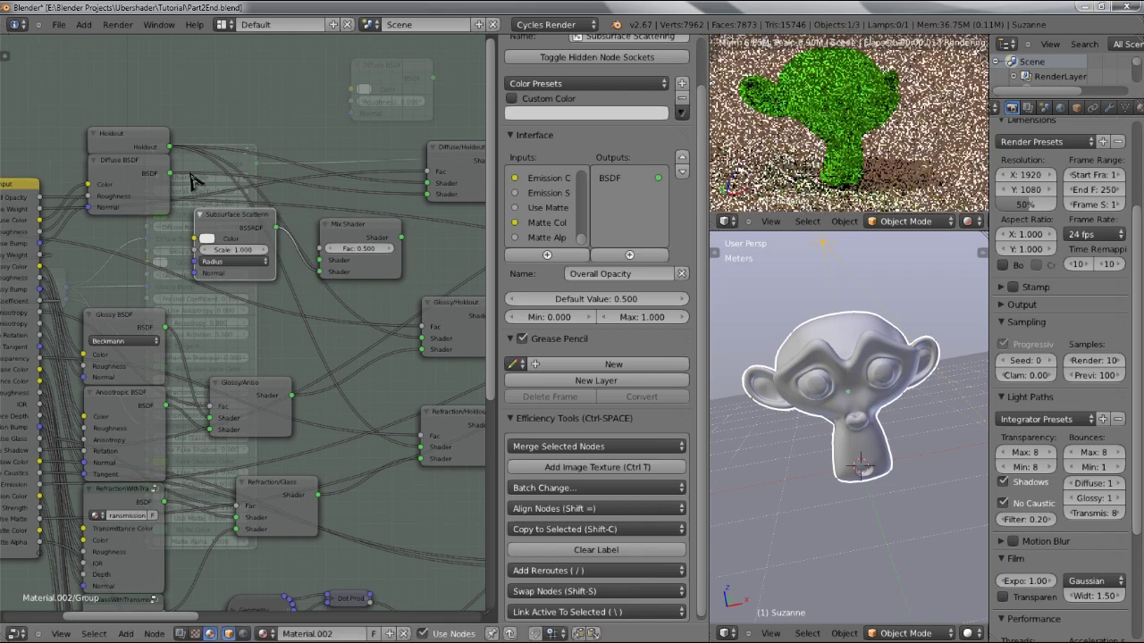
pyautogui.moveTo(170, 147); pyautogui.dragTo(320, 271)
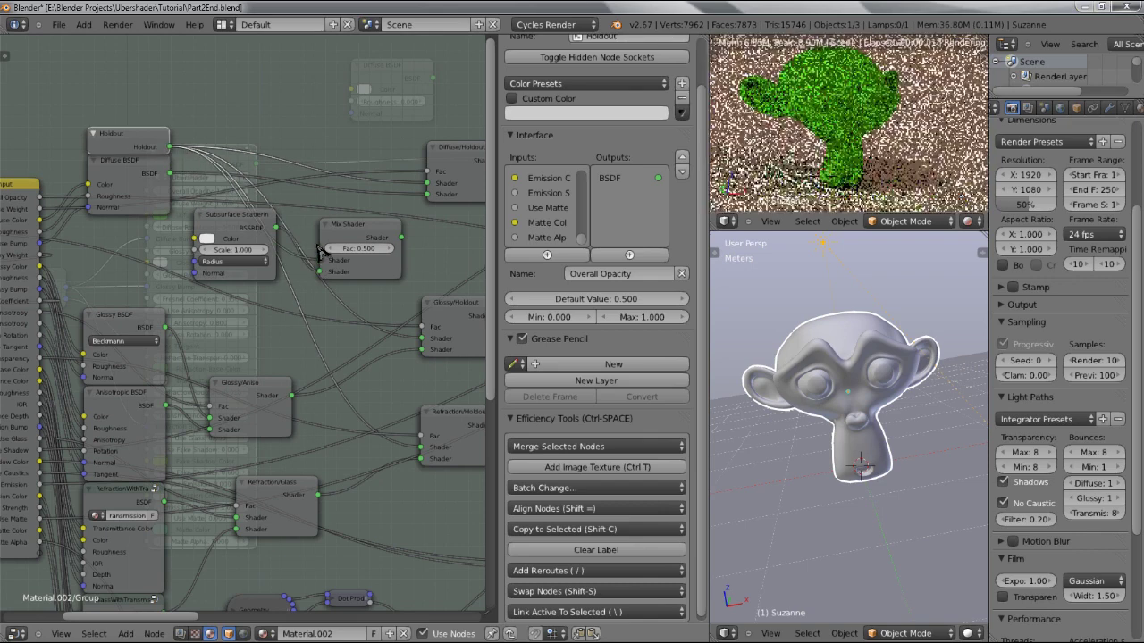
# - Duplicate the Diffuse/Holdout mix node onto the link before AddGloss and connect the subsurface Mix Shader to its second shader input
pyautogui.moveTo(431, 238); pyautogui.dragTo(253, 233, button='middle')
pyautogui.moveTo(286, 161); pyautogui.dragTo(177, 143)
pyautogui.hotkey('shift', 'd')
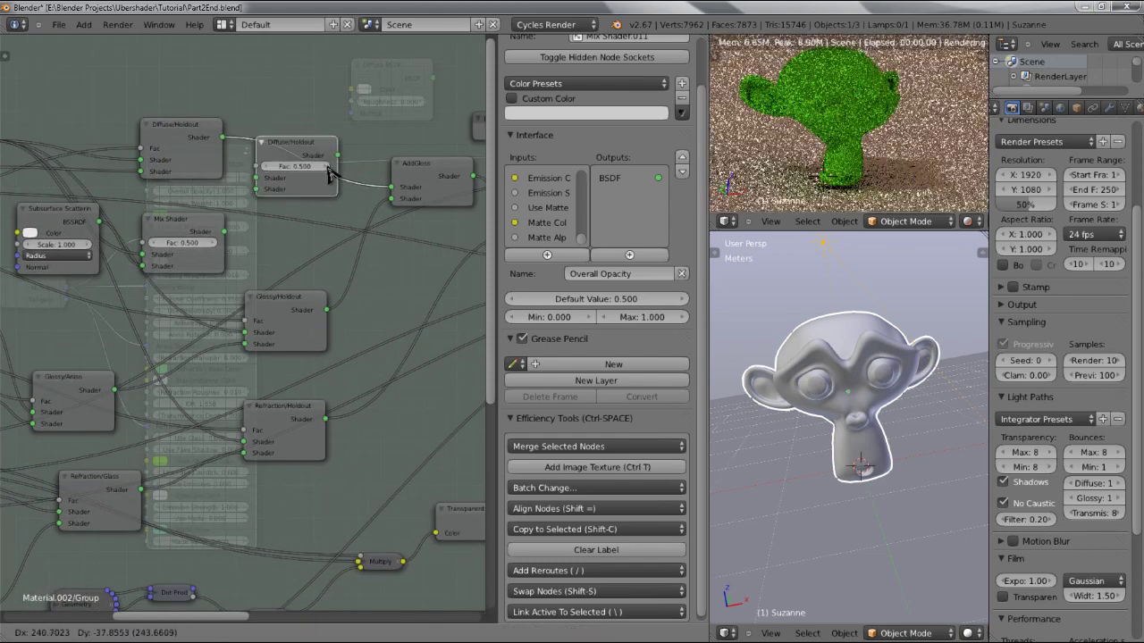
pyautogui.click(338, 175)
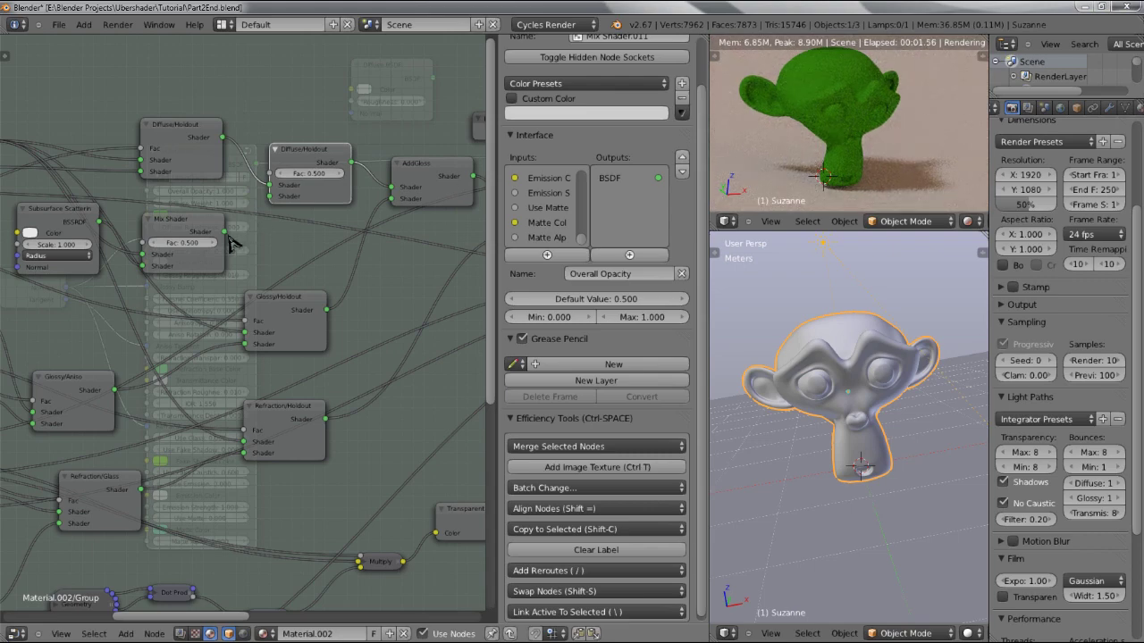
pyautogui.moveTo(225, 233); pyautogui.dragTo(271, 197)
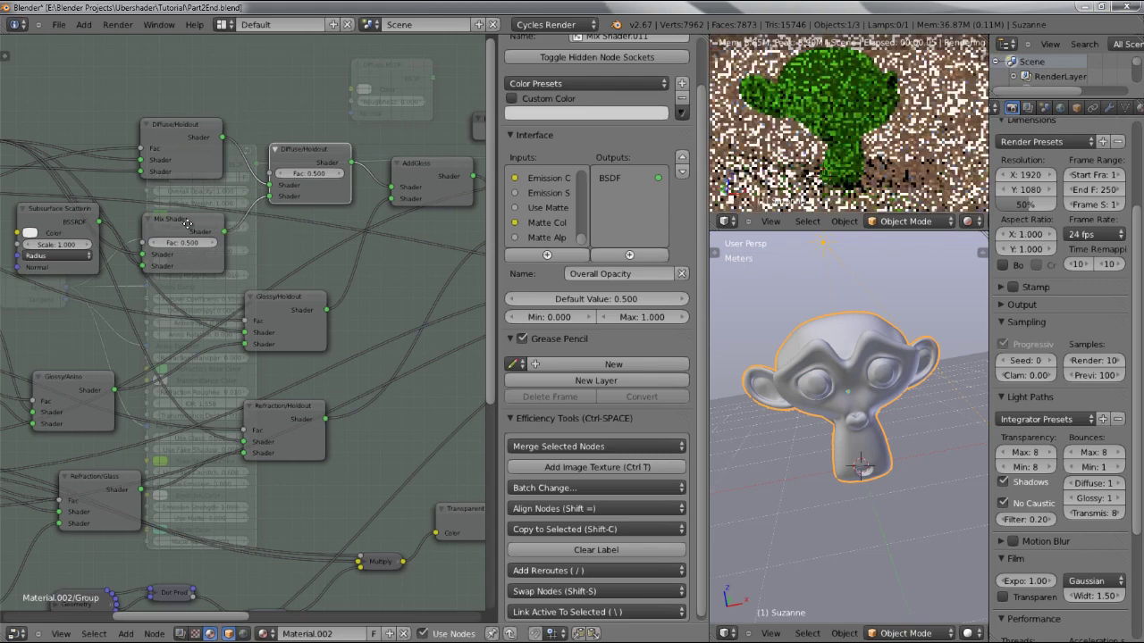
# - Expose Subsurface Scattering's color, scale and radius as group inputs SSS Color, SSS Scale and SSS Radius placed below Diffuse Bump
pyautogui.moveTo(237, 229)
pyautogui.mouseDown(button='middle')
pyautogui.moveTo(379, 232)
pyautogui.moveTo(402, 220)
pyautogui.mouseUp(button='middle')
pyautogui.moveTo(192, 239); pyautogui.dragTo(323, 181, button='middle')
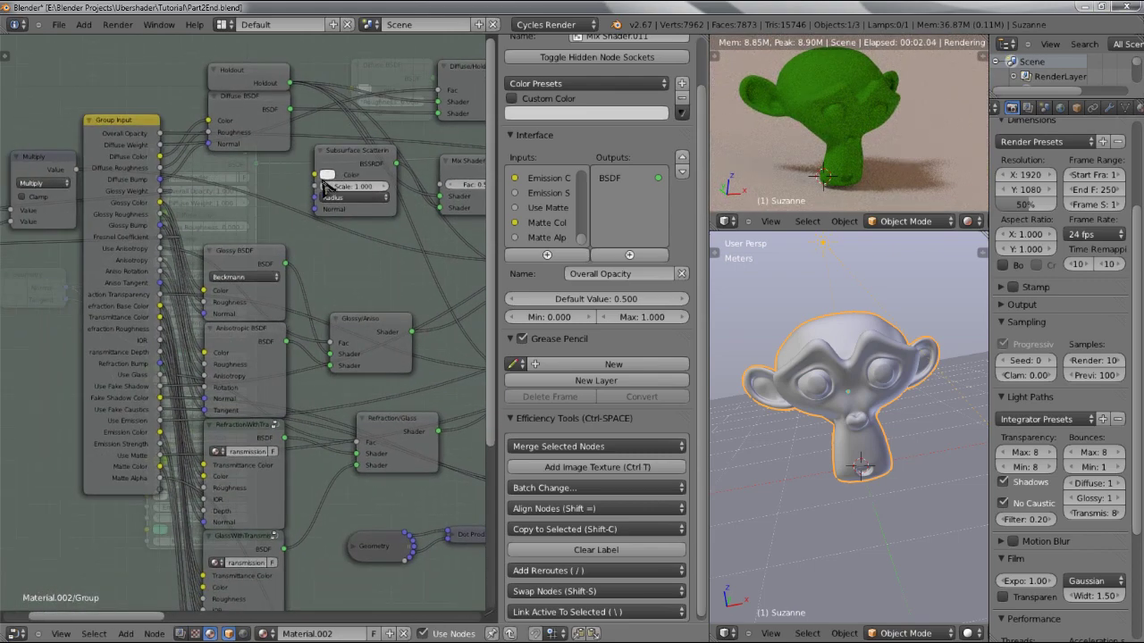
pyautogui.moveTo(92, 309); pyautogui.dragTo(315, 202)
pyautogui.moveTo(233, 315); pyautogui.dragTo(159, 514)
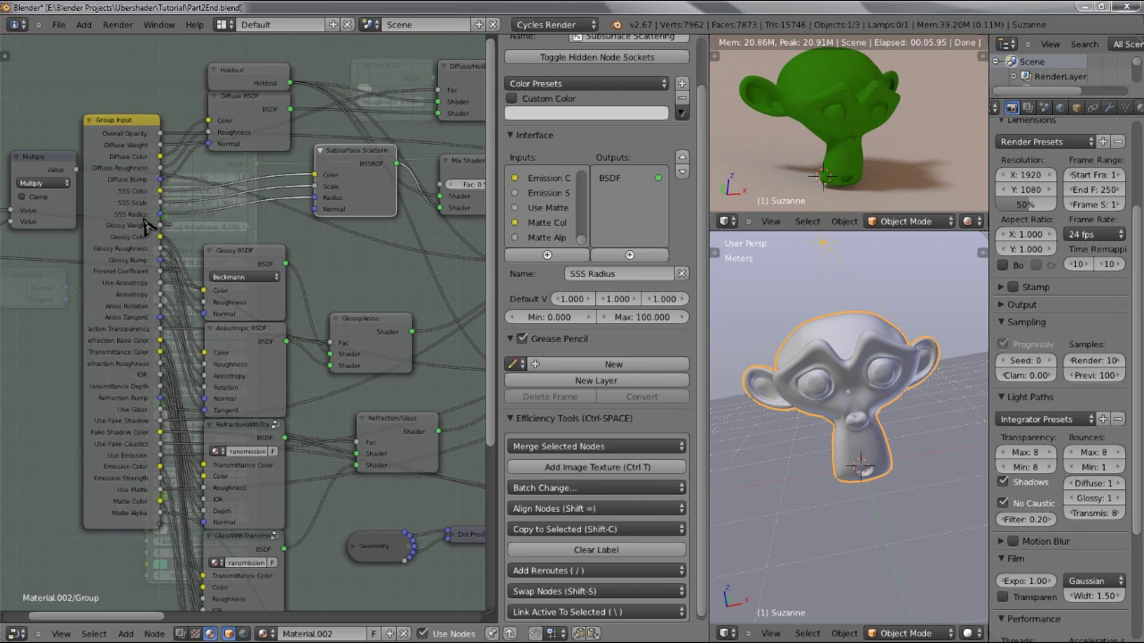
# - Expose the subsurface Mix Shader's Fac as a new group input and rename it SSS Weight
pyautogui.keyDown('ctrl'); pyautogui.scroll(-2, 370, 206); pyautogui.keyUp('ctrl')
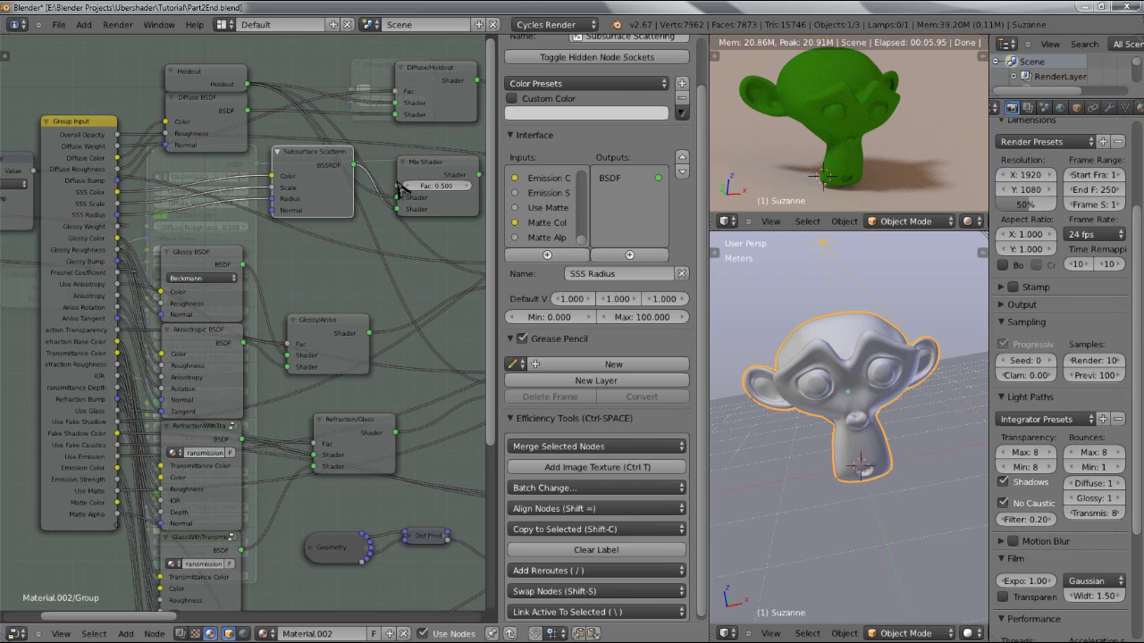
pyautogui.moveTo(400, 190); pyautogui.dragTo(117, 526)
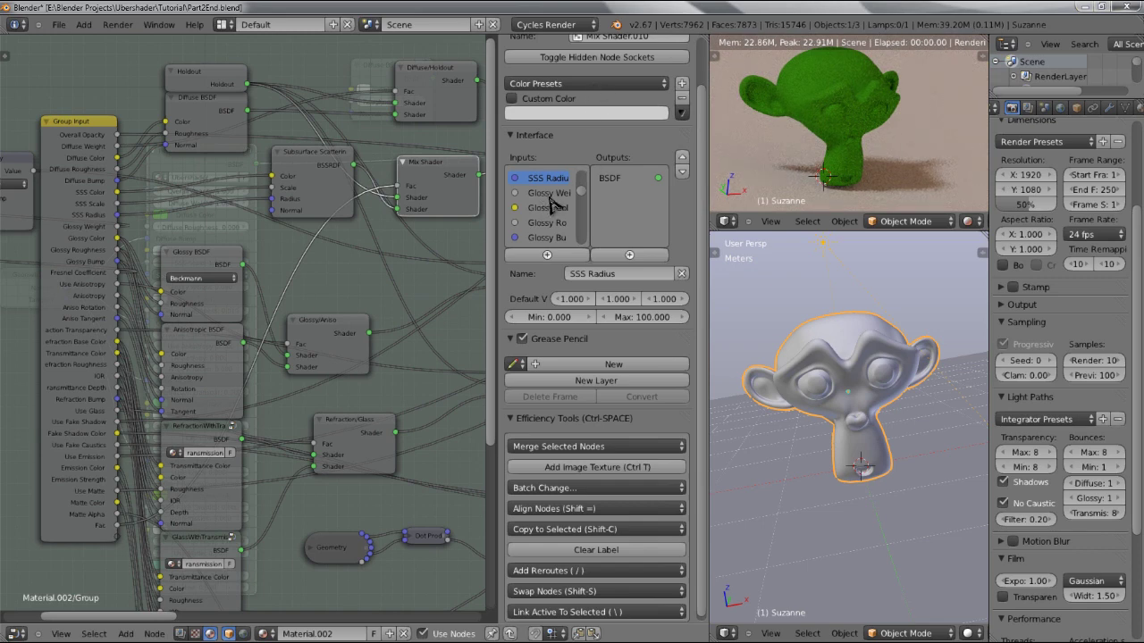
pyautogui.scroll(-4, 554, 208)
pyautogui.scroll(-19, 554, 207)
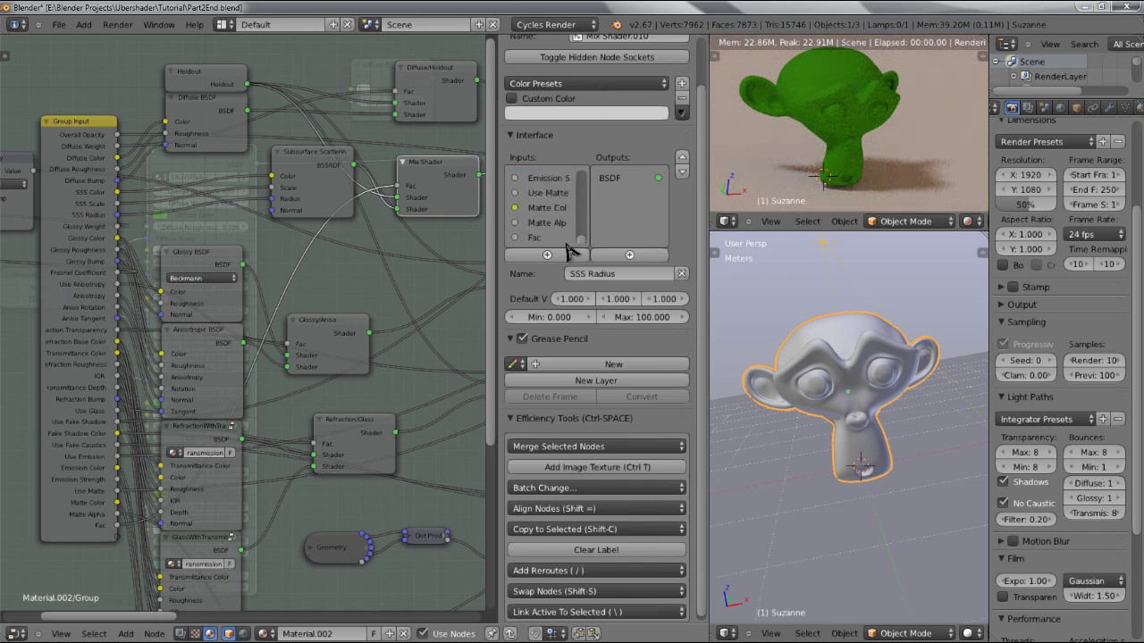
pyautogui.click(553, 237)
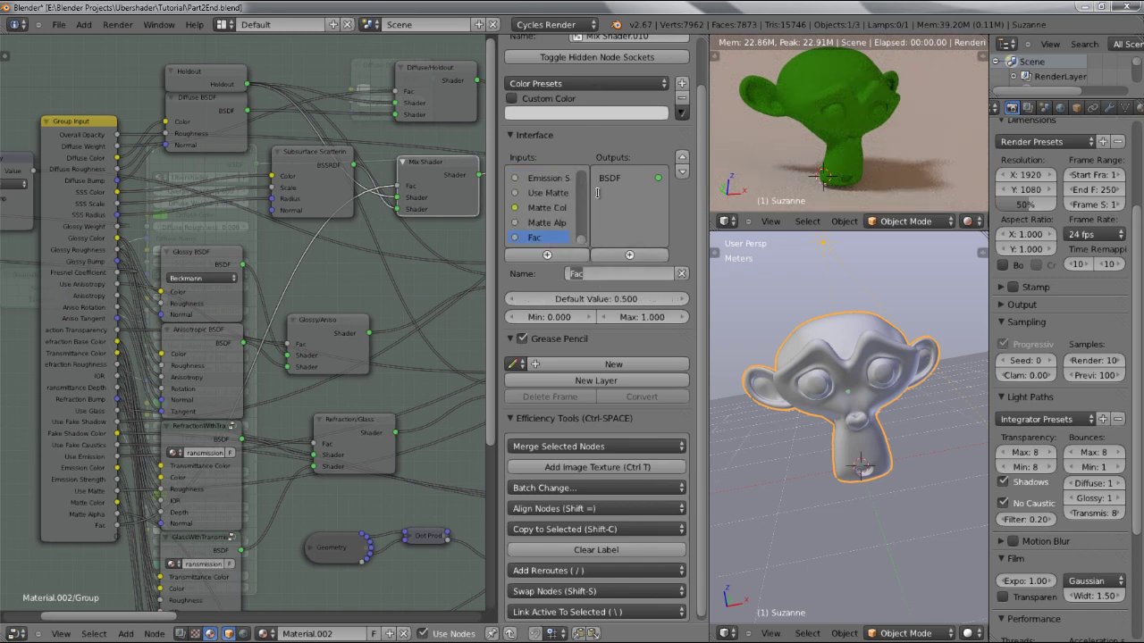
pyautogui.write('SSS Weight')
pyautogui.press('Return')
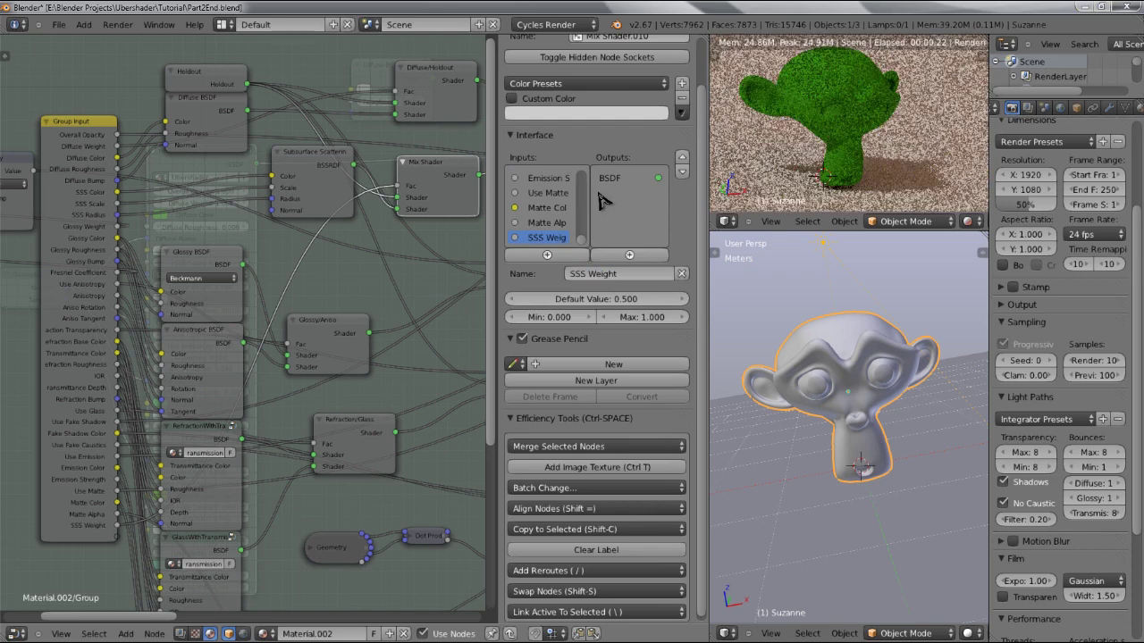
# - Move the SSS Weight group input up the input list until it sits directly above SSS Color
pyautogui.click(683, 159)
pyautogui.click(683, 158)
pyautogui.click(682, 158)
pyautogui.click(682, 158)
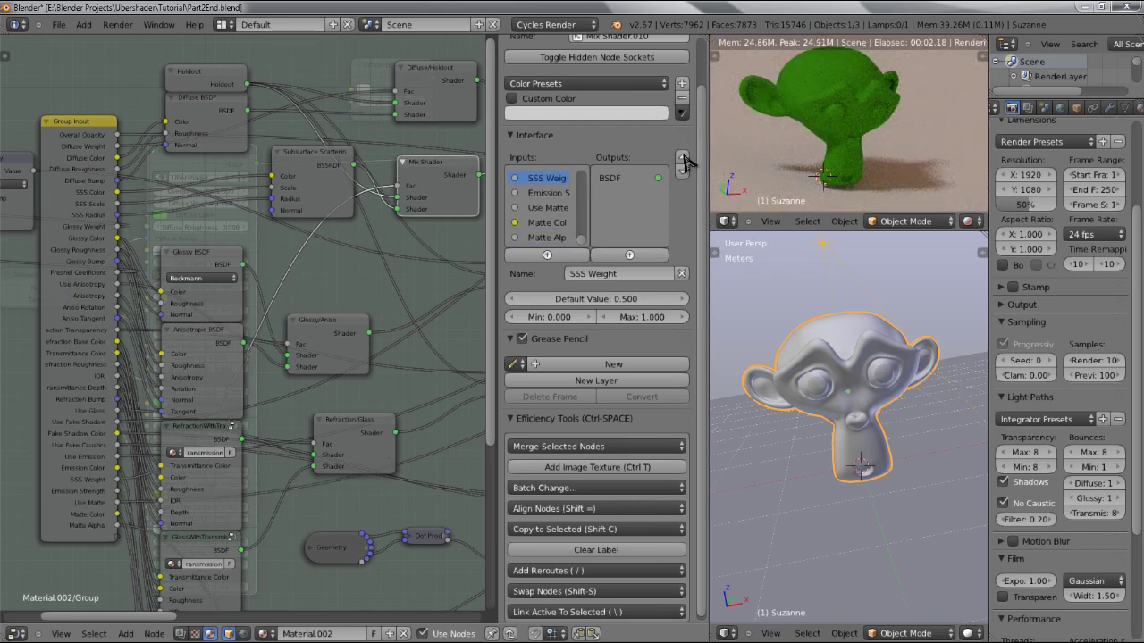
pyautogui.click(683, 158)
pyautogui.click(683, 159)
pyautogui.click(683, 158)
pyautogui.click(683, 158)
pyautogui.click(682, 158)
pyautogui.click(683, 158)
pyautogui.click(682, 158)
pyautogui.click(683, 158)
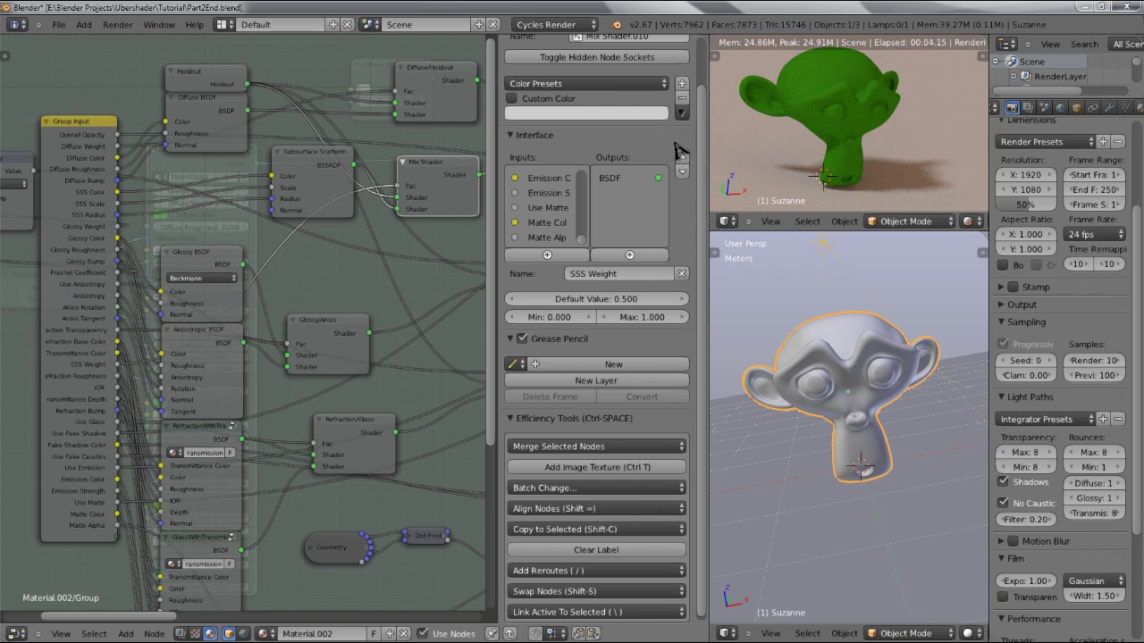
pyautogui.click(683, 159)
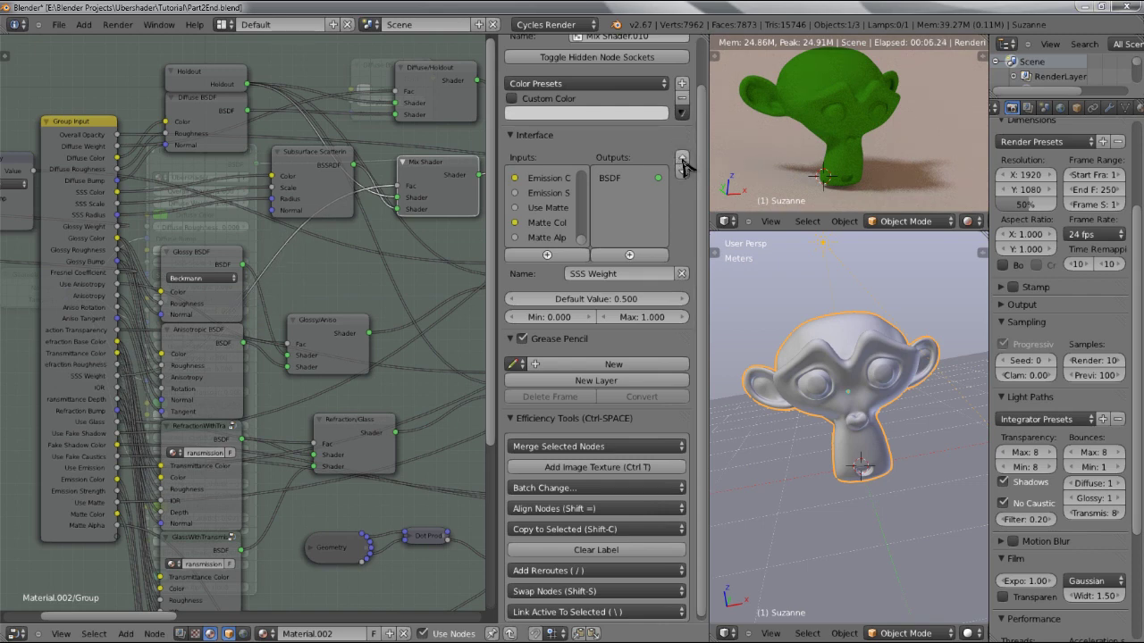
pyautogui.click(683, 158)
pyautogui.click(683, 158)
pyautogui.click(683, 159)
pyautogui.click(683, 158)
pyautogui.click(682, 158)
pyautogui.click(682, 158)
pyautogui.click(682, 158)
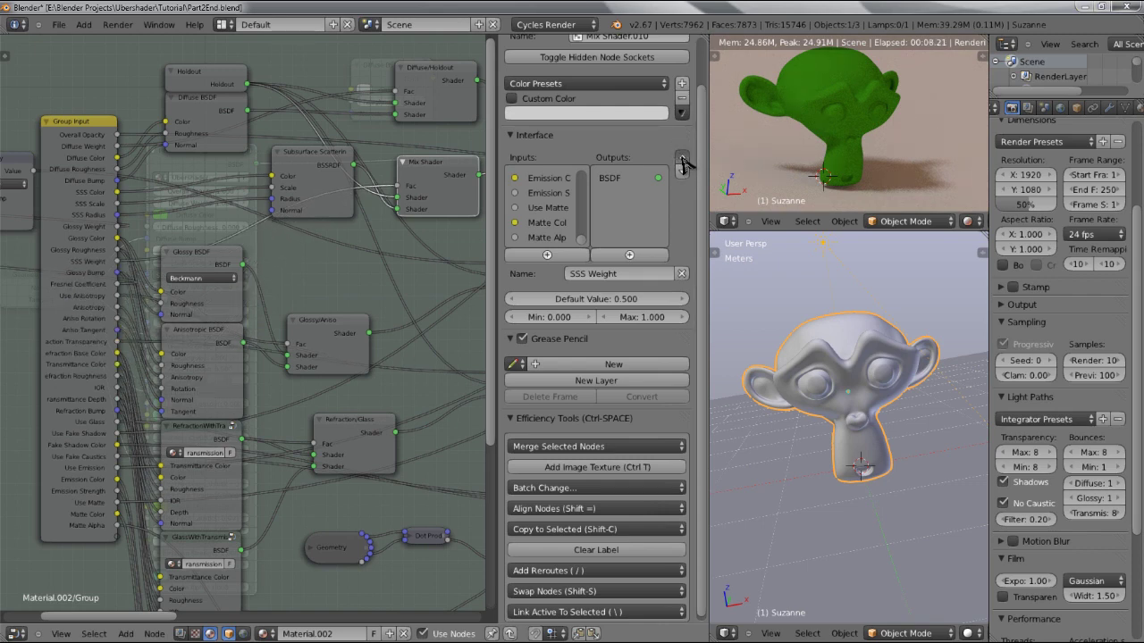
pyautogui.click(683, 158)
pyautogui.click(682, 158)
pyautogui.click(682, 158)
pyautogui.click(683, 158)
pyautogui.click(682, 158)
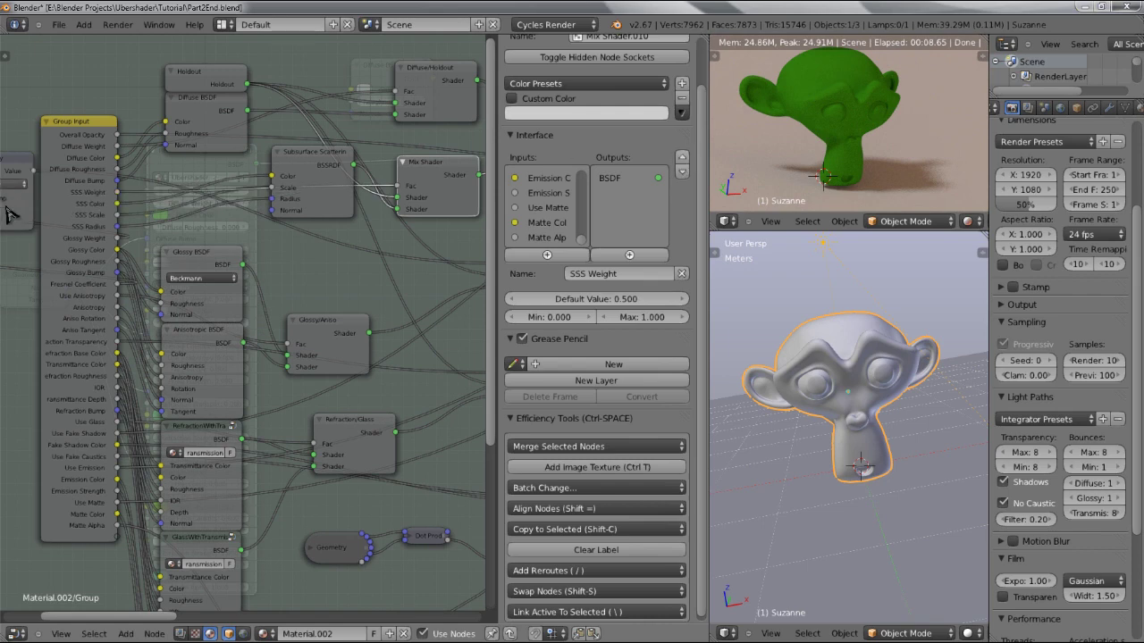
# - Leave the group for the material's node tree and set the render device to CPU
pyautogui.moveTo(247, 259); pyautogui.dragTo(28, 243, button='middle')
pyautogui.press('Tab')
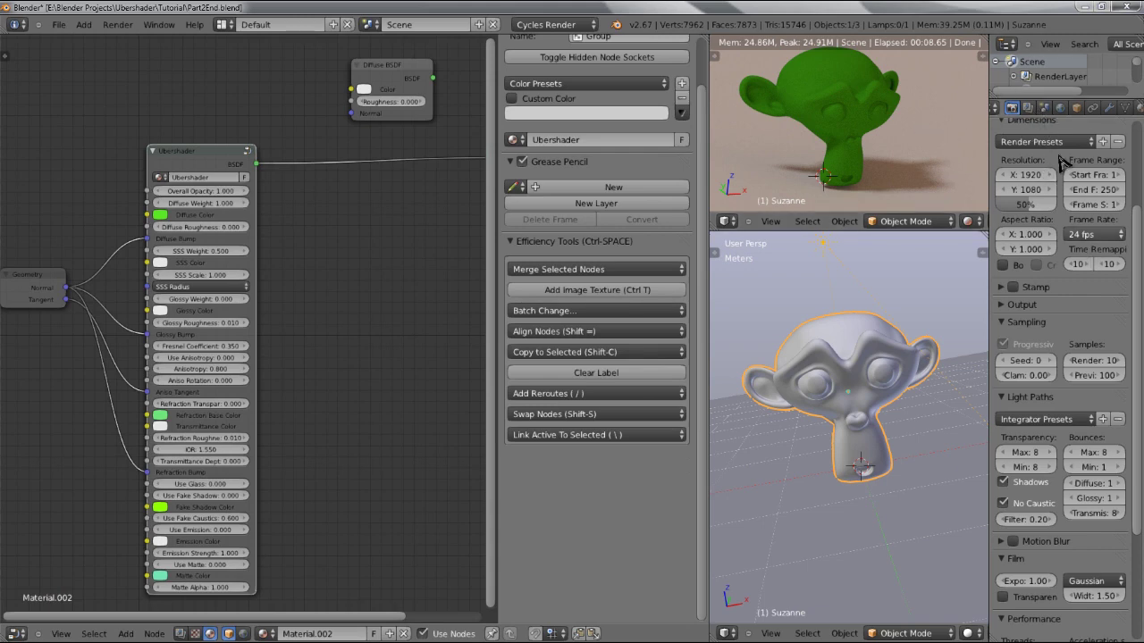
pyautogui.scroll(5, 1072, 179)
pyautogui.click(1076, 230)
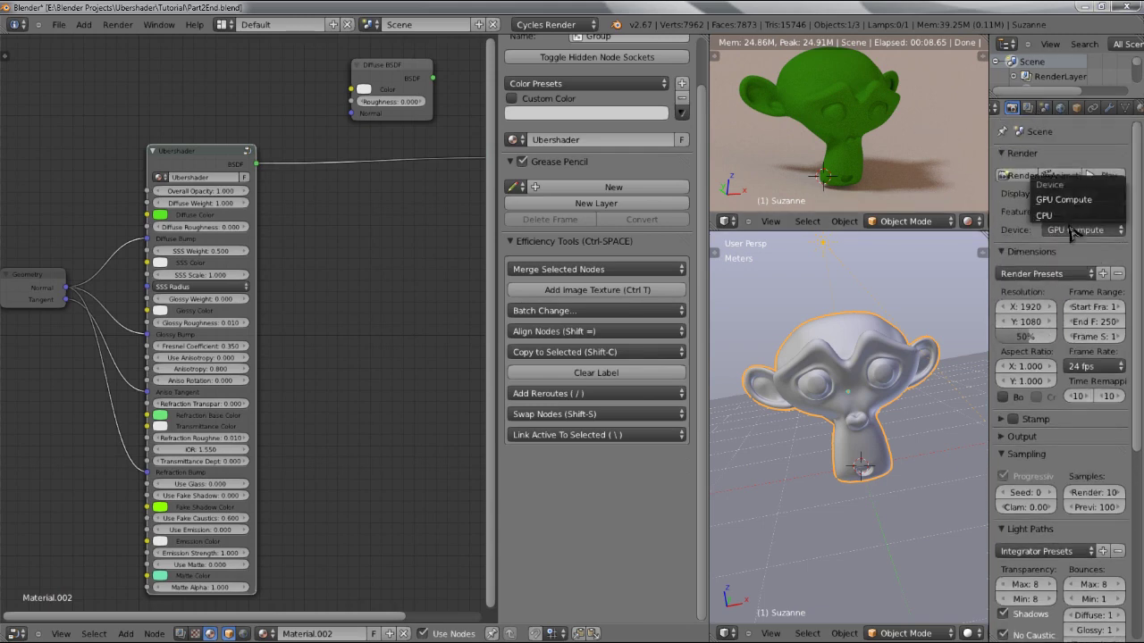
pyautogui.click(1076, 238)
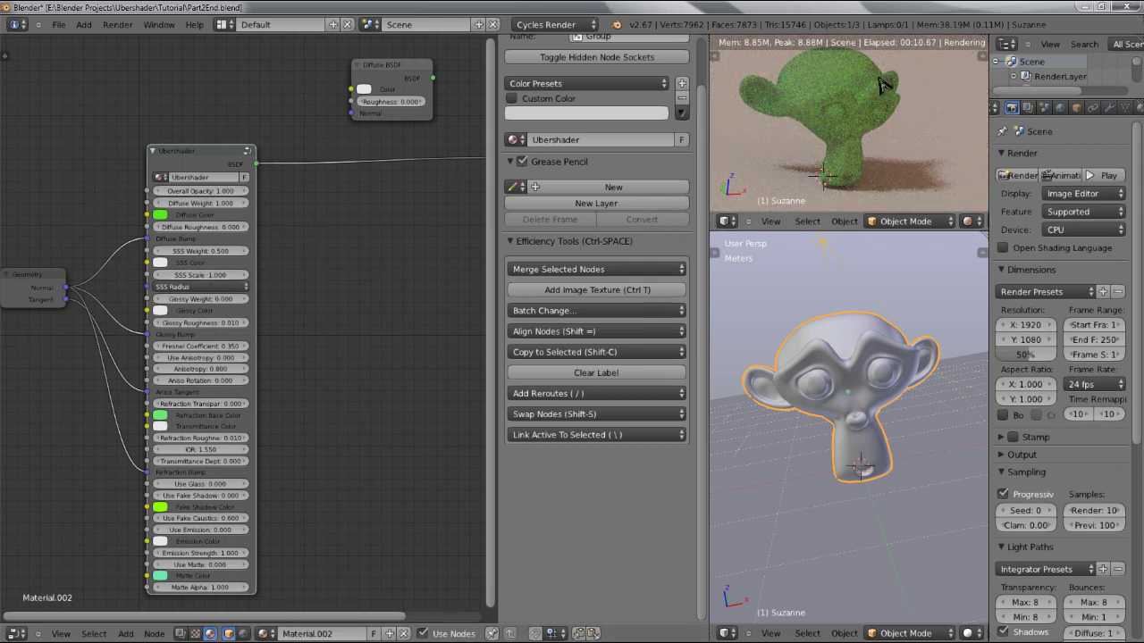
# - Set the Ubershader's Diffuse Weight to 0 in the surface settings of Material.002
pyautogui.scroll(-2, 1094, 112)
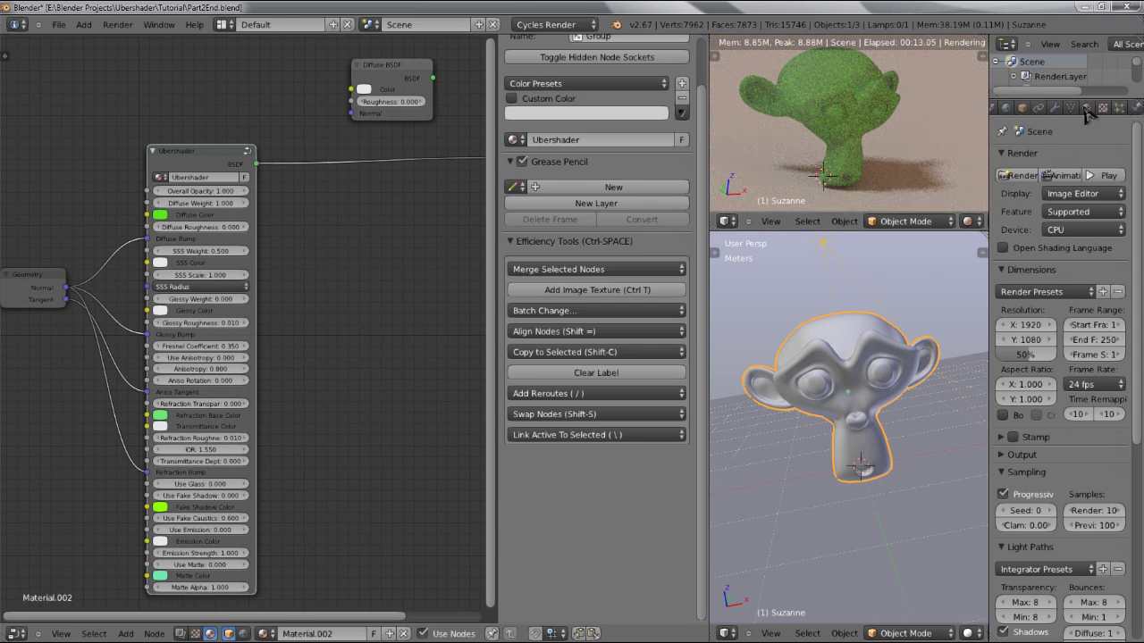
pyautogui.click(1077, 107)
pyautogui.click(1087, 108)
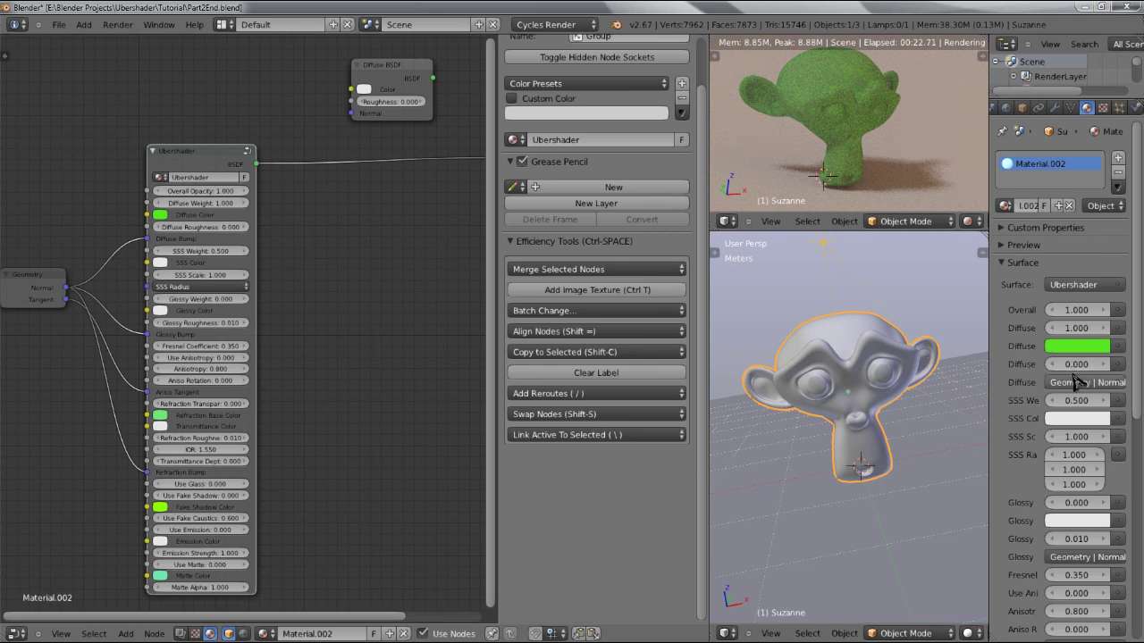
pyautogui.scroll(-2, 1079, 382)
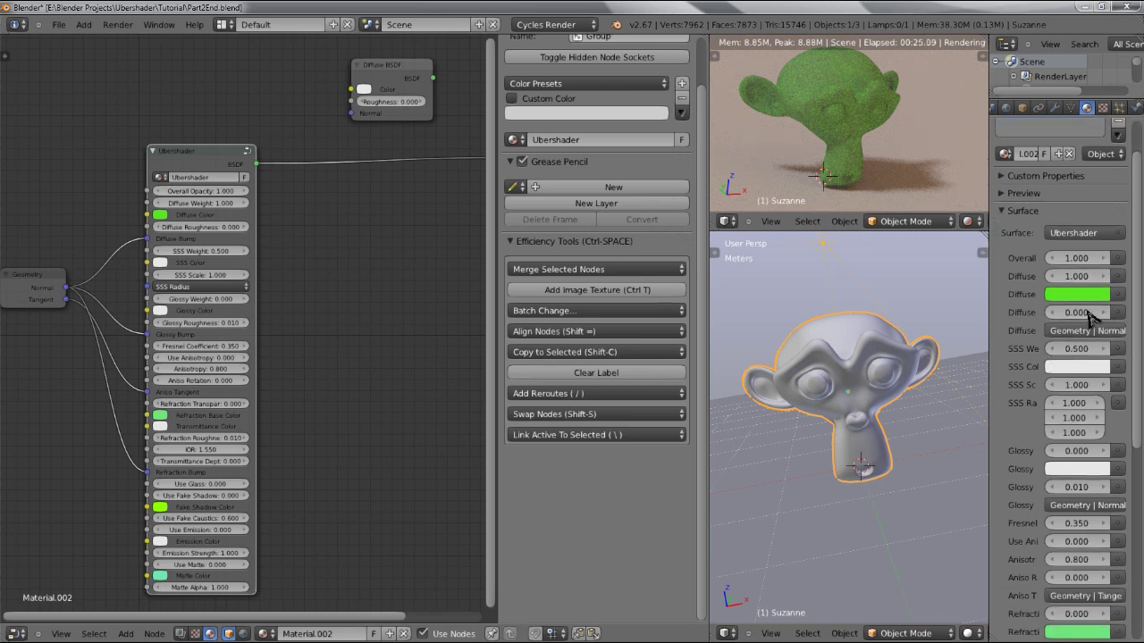
pyautogui.click(1070, 277)
pyautogui.write('0')
pyautogui.press('Return')
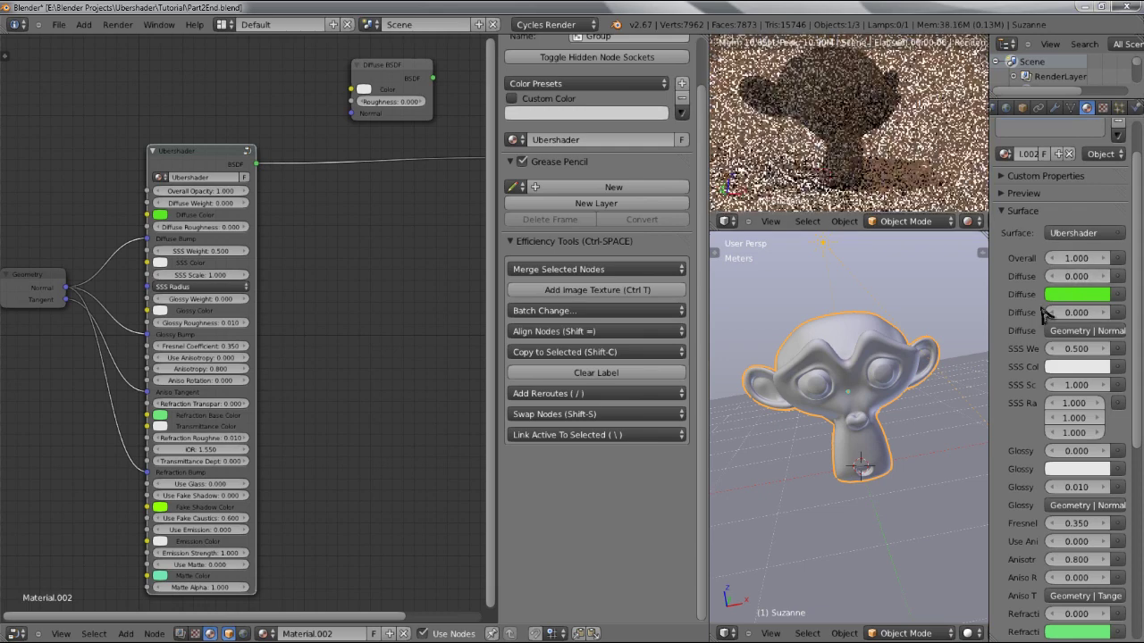
# - Set the material's SSS Weight to 1 and the second and third SSS Radius values to 0.5 and 0.25
pyautogui.click(1073, 348)
pyautogui.write('1')
pyautogui.press('Return')
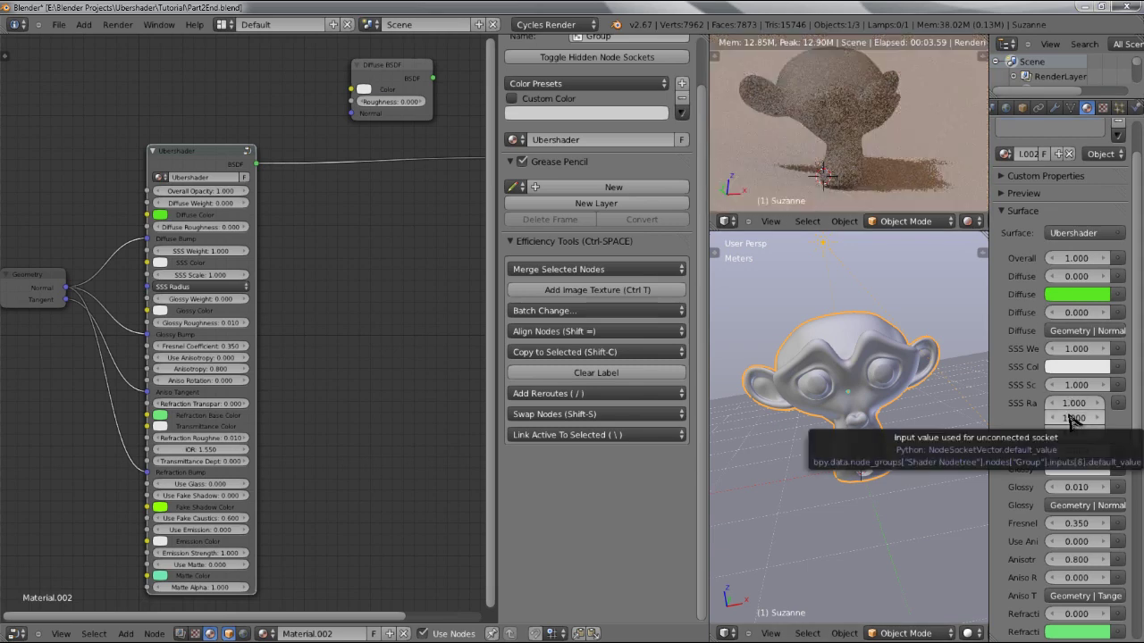
pyautogui.click(1070, 418)
pyautogui.write('.5')
pyautogui.press('Tab')
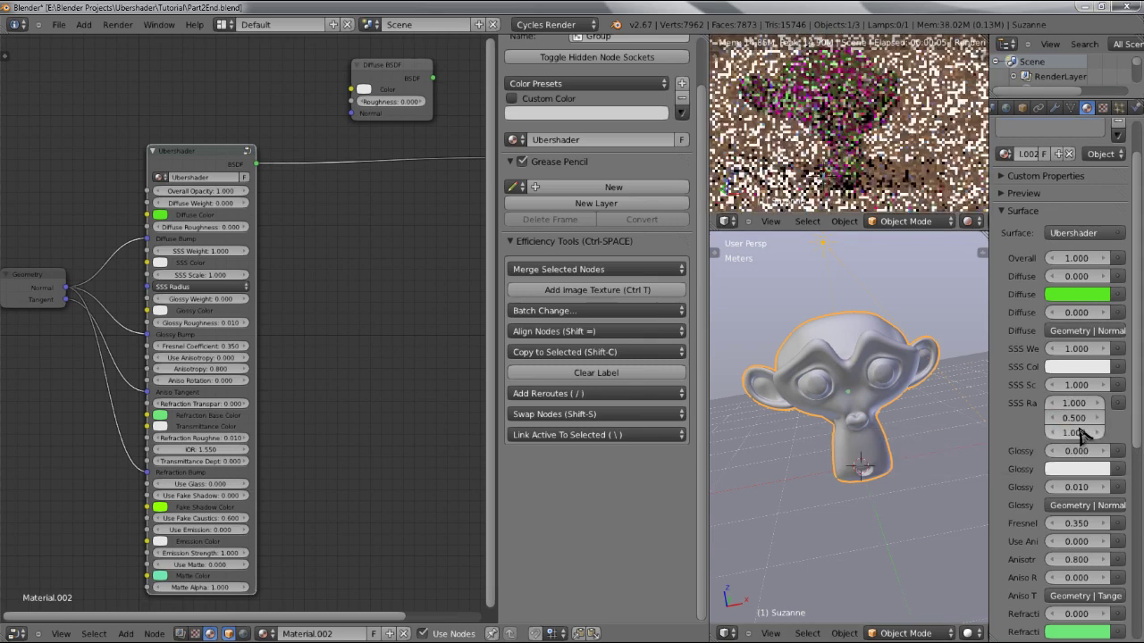
pyautogui.write('.25')
pyautogui.press('Return')
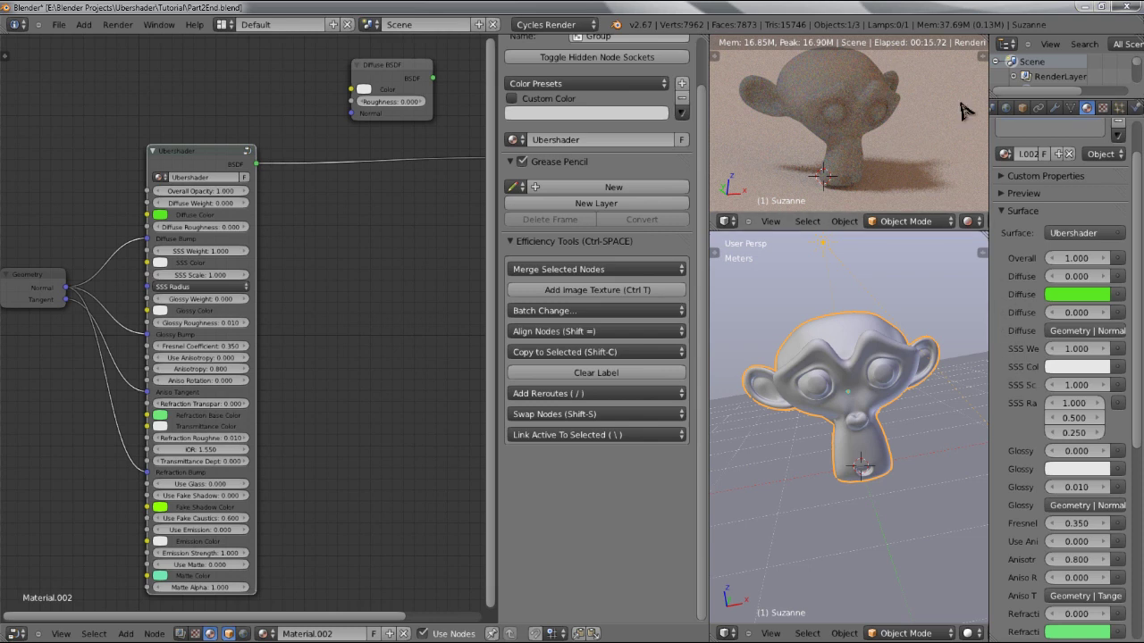
# - Set the Ubershader's Glossy Weight to 0.6 in the material's surface settings
pyautogui.click(1068, 451)
pyautogui.write('0.0')
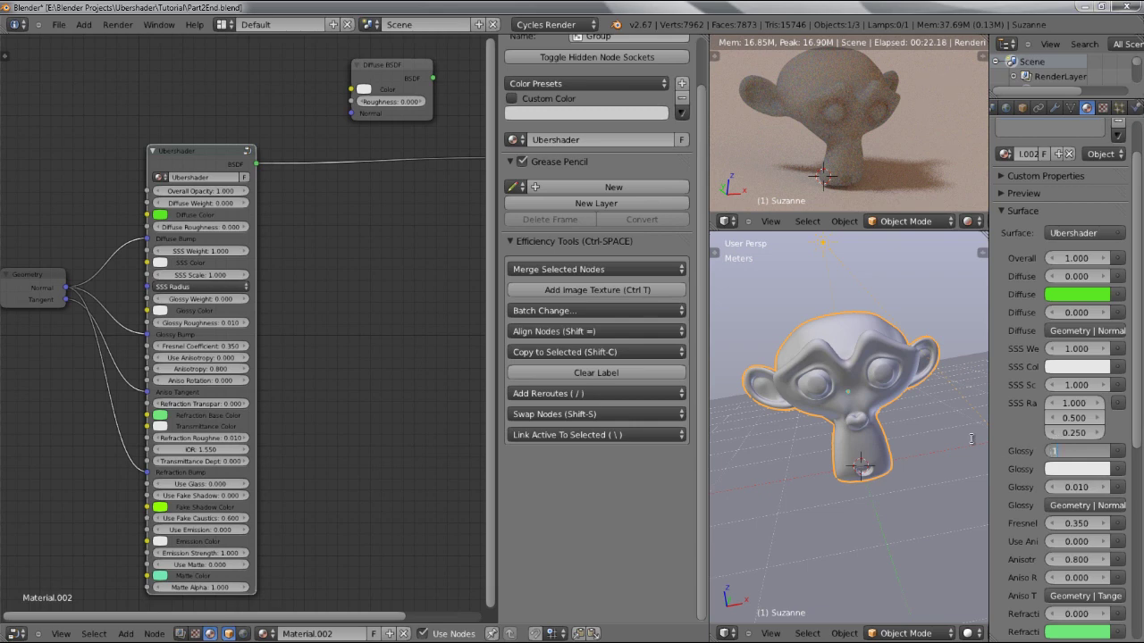
pyautogui.press('Return')
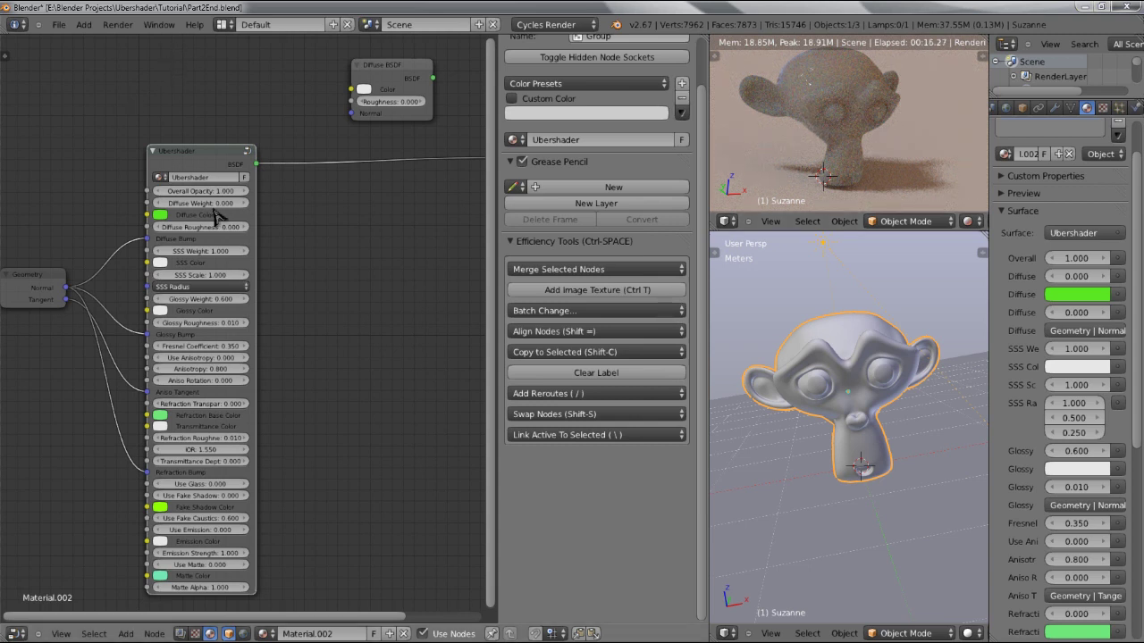
# - Move the Ubershader group node slightly up in the node tree and open the group for editing
pyautogui.press('g')
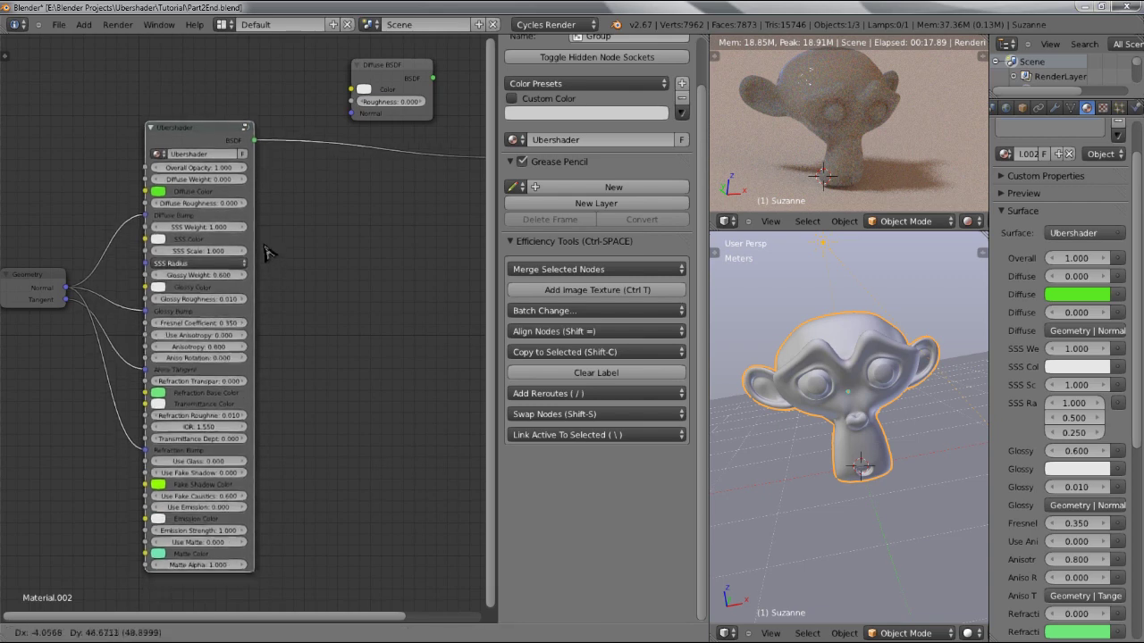
pyautogui.click(264, 246)
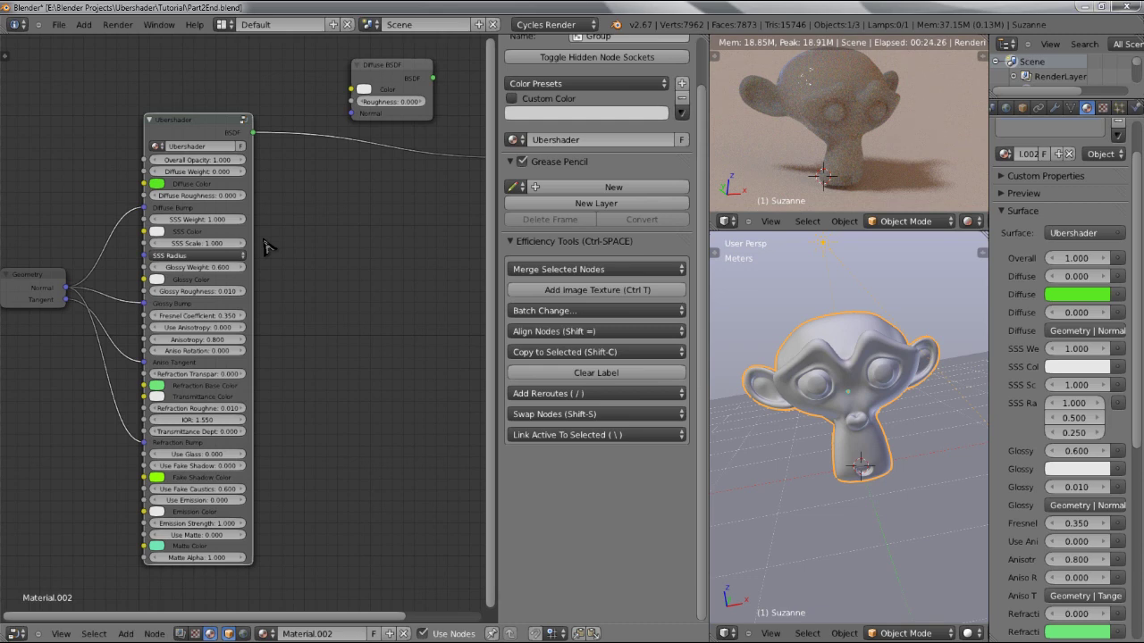
pyautogui.press('Tab')
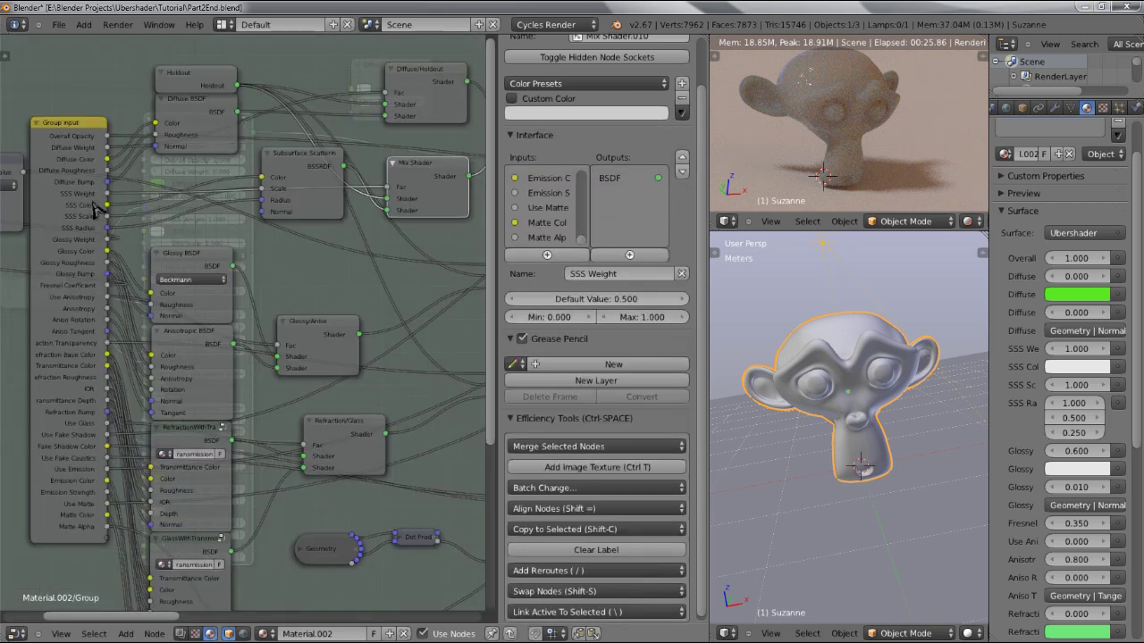
# - Check the default, minimum and maximum values of the group inputs, including Diffuse Weight, Diffuse Roughness, SSS Scale, Glossy Weight and Matte Alpha
pyautogui.scroll(-2, 94, 210)
pyautogui.moveTo(55, 200); pyautogui.dragTo(115, 203, button='middle')
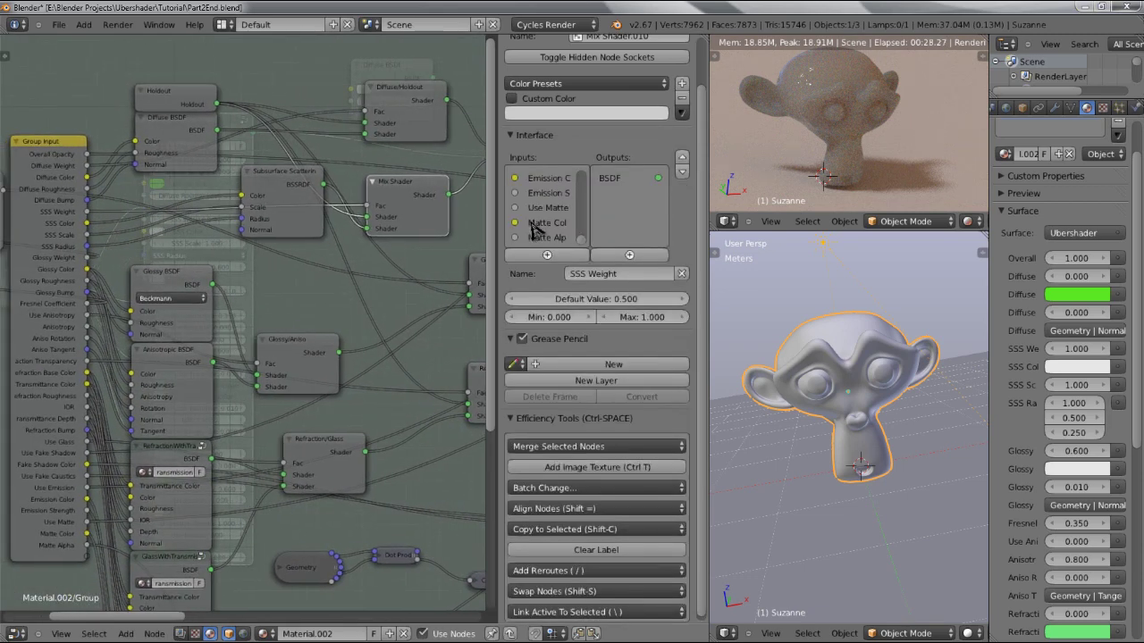
pyautogui.scroll(10, 536, 219)
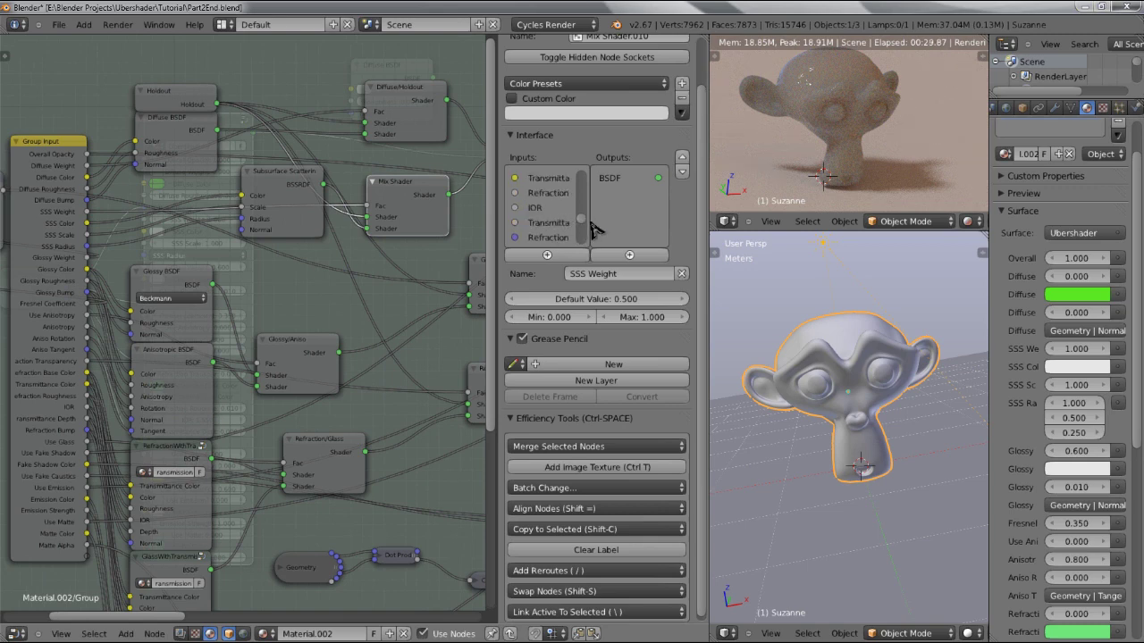
pyautogui.moveTo(583, 224); pyautogui.dragTo(595, 177)
pyautogui.click(549, 182)
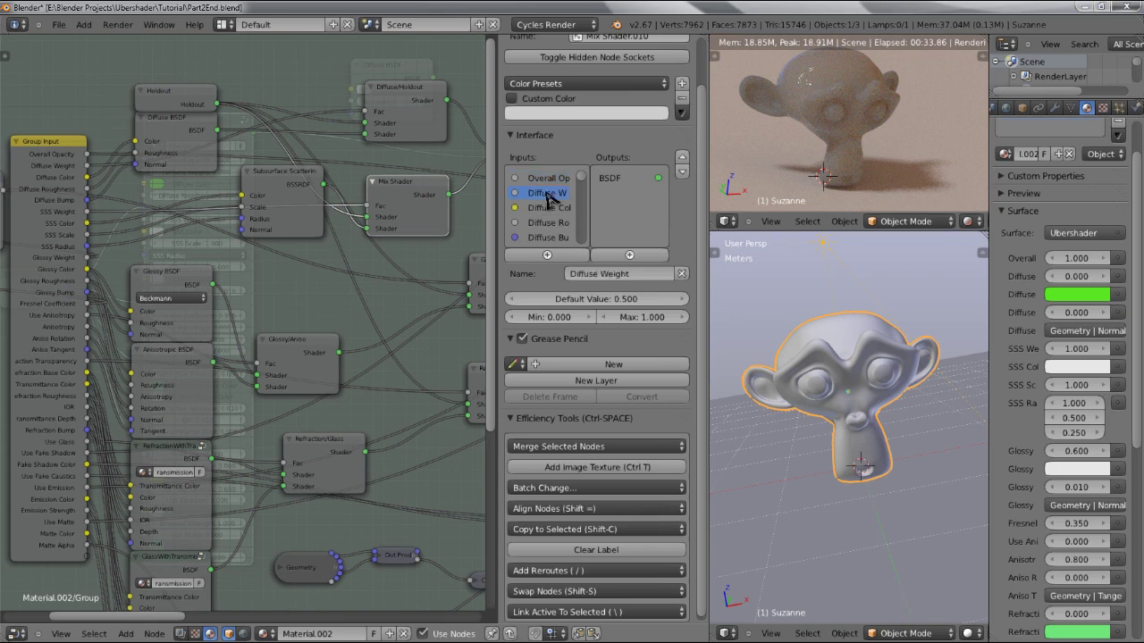
pyautogui.click(547, 224)
pyautogui.scroll(-6, 547, 226)
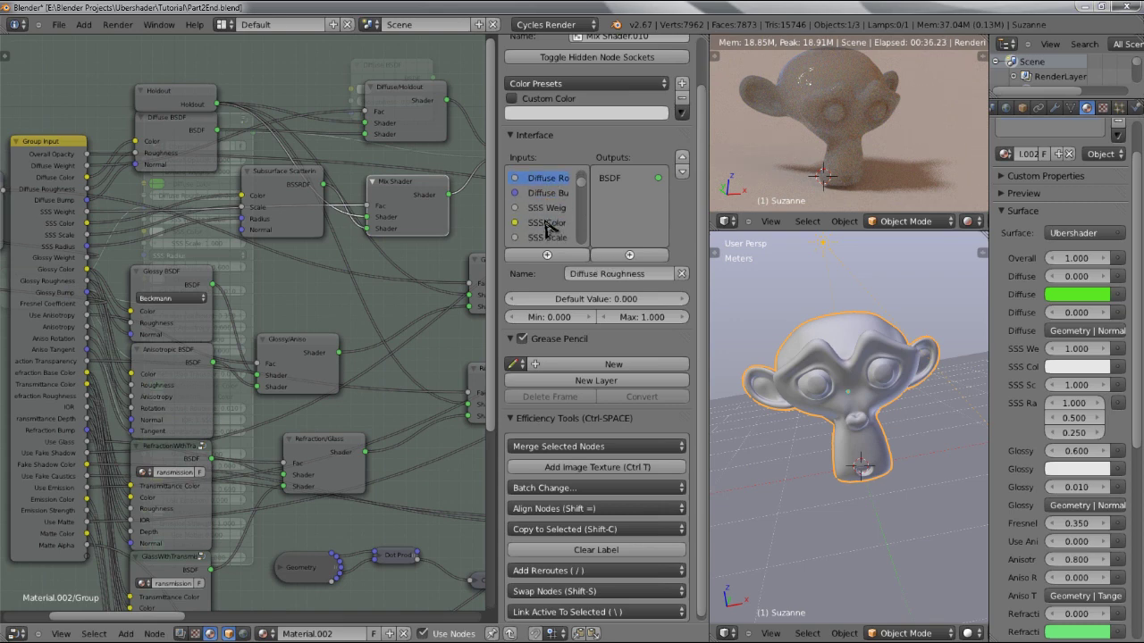
pyautogui.click(548, 194)
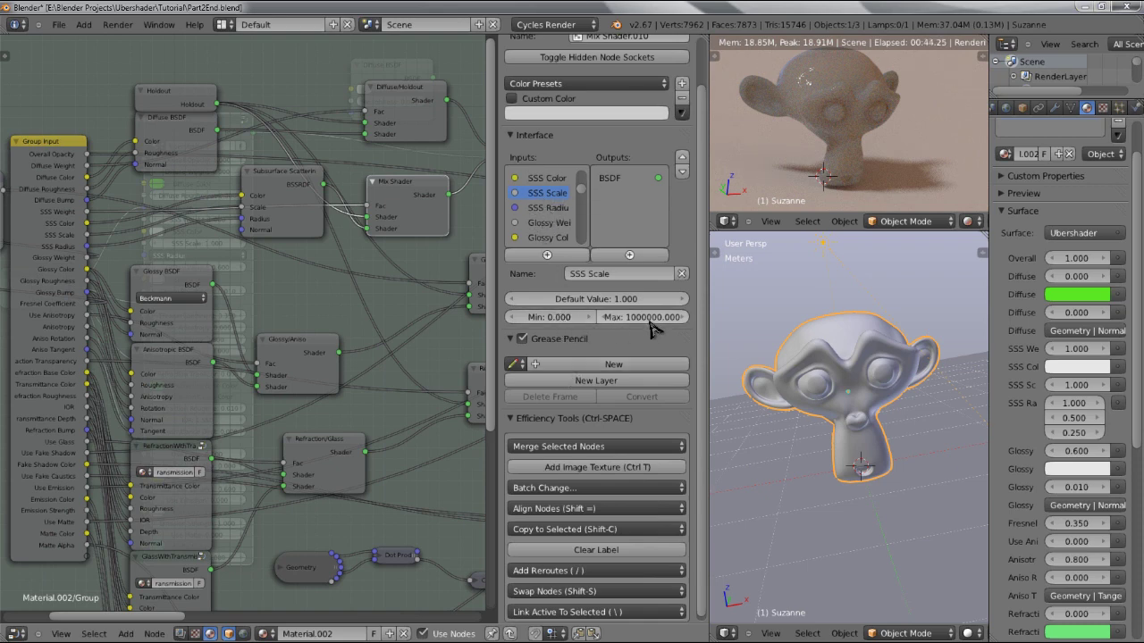
pyautogui.click(550, 223)
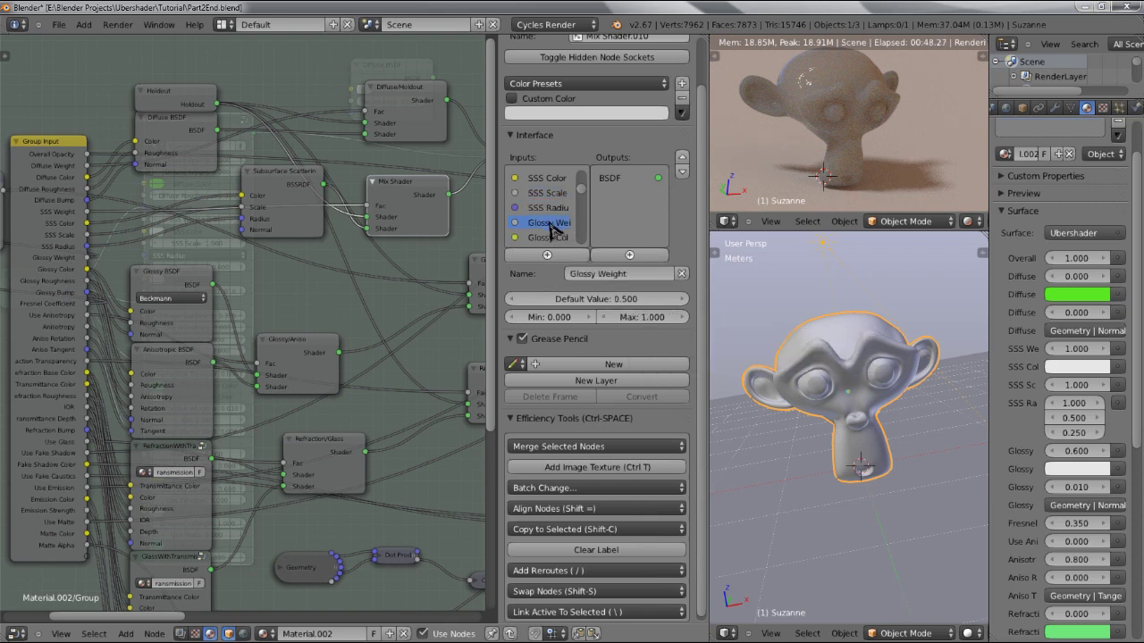
pyautogui.scroll(-20, 549, 228)
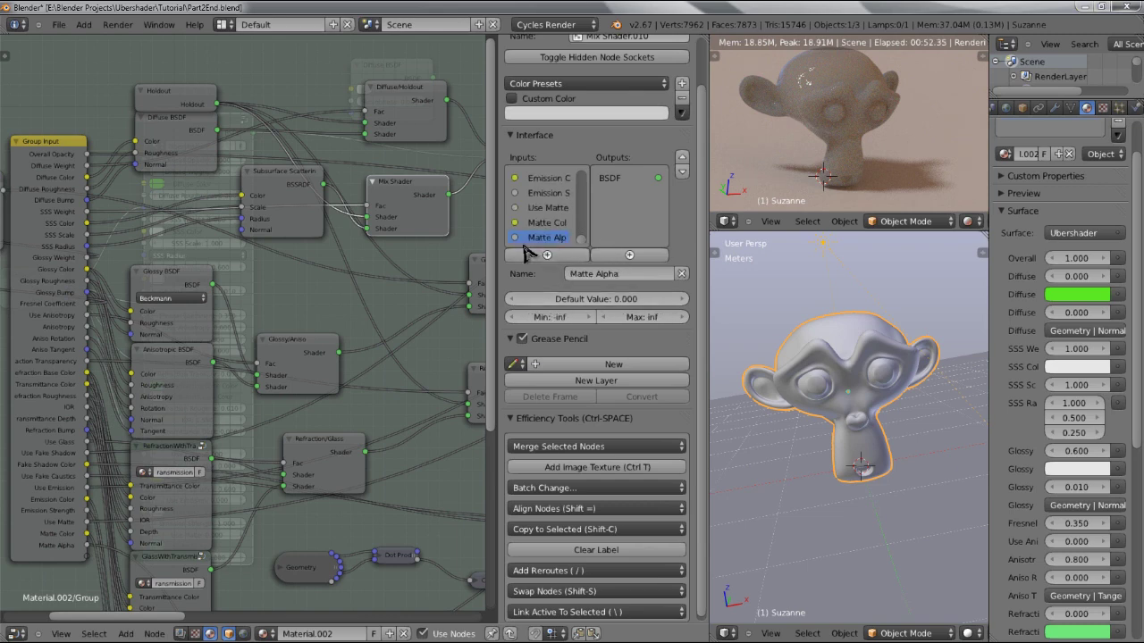
pyautogui.click(531, 238)
pyautogui.scroll(-3, 224, 197)
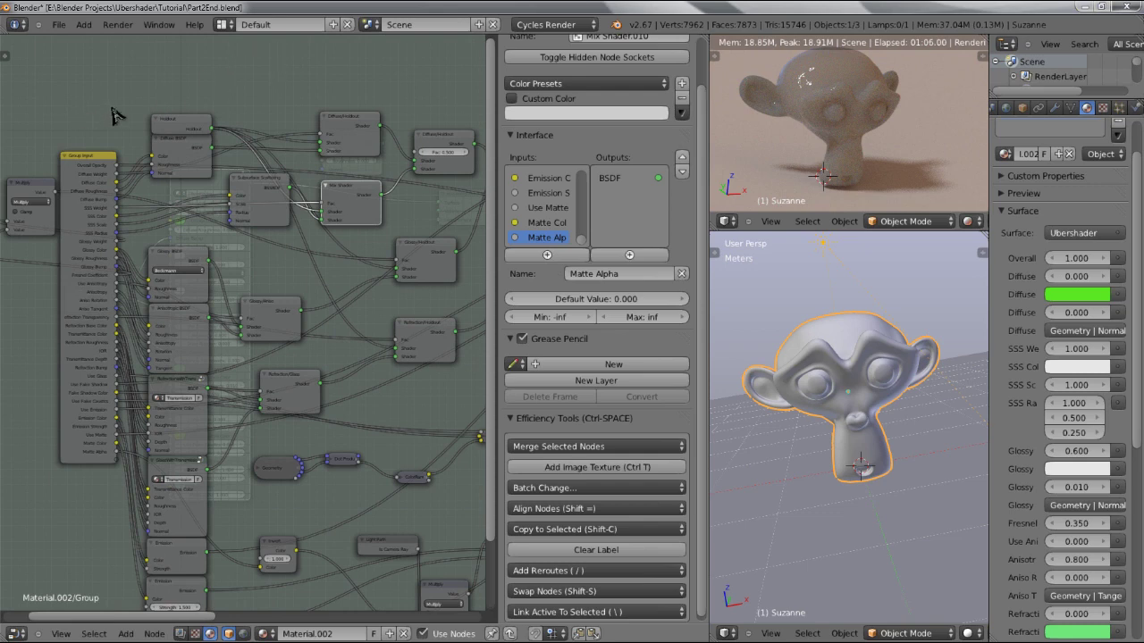
pyautogui.moveTo(288, 245); pyautogui.dragTo(227, 153, button='middle')
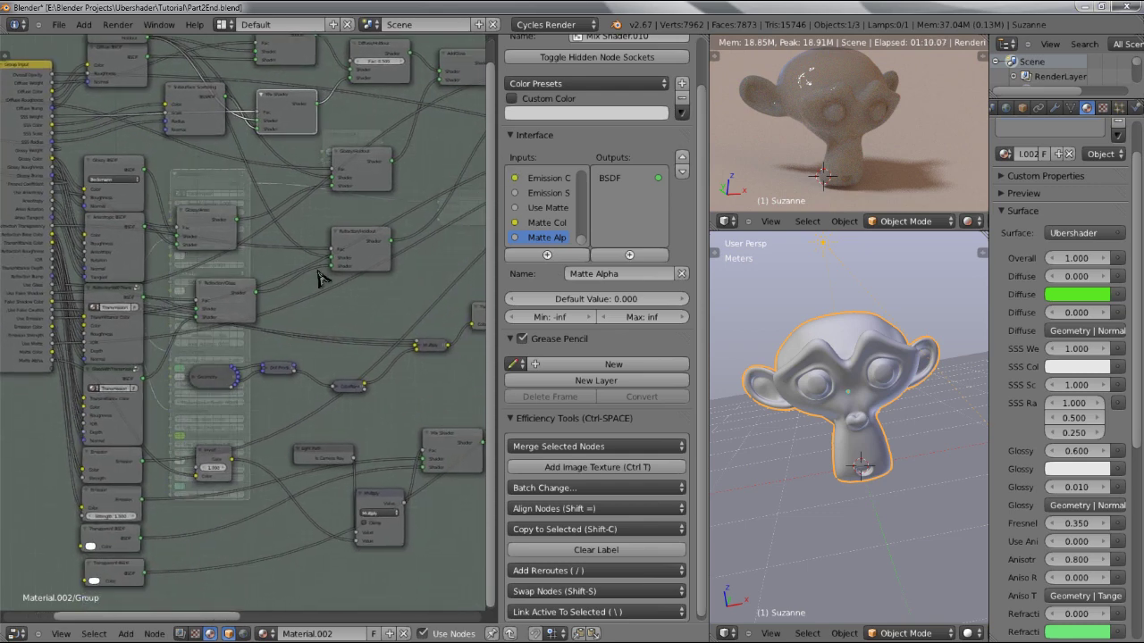
pyautogui.moveTo(225, 223); pyautogui.dragTo(260, 326, button='middle')
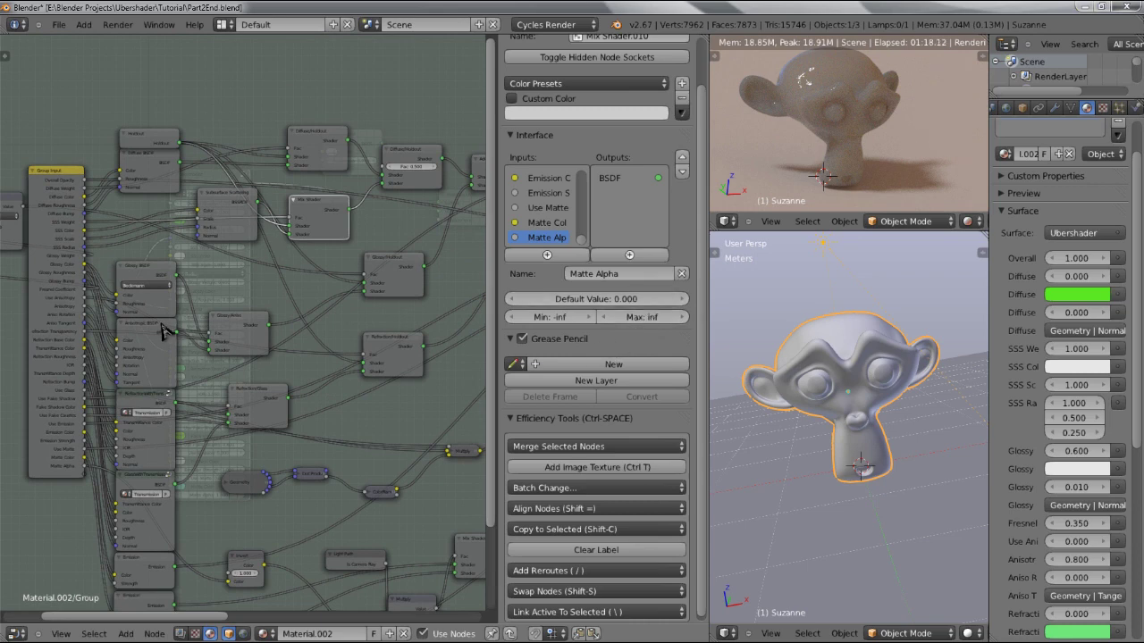
pyautogui.moveTo(164, 327); pyautogui.dragTo(275, 295, button='middle')
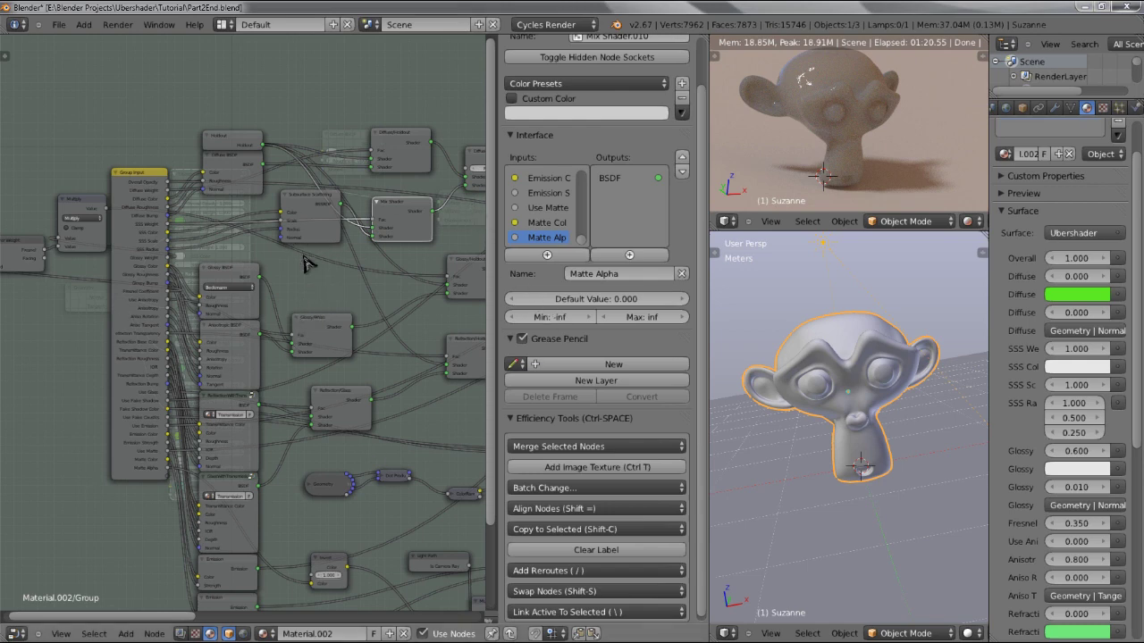
pyautogui.moveTo(347, 302); pyautogui.dragTo(219, 274, button='middle')
pyautogui.moveTo(230, 260); pyautogui.dragTo(190, 233, button='middle')
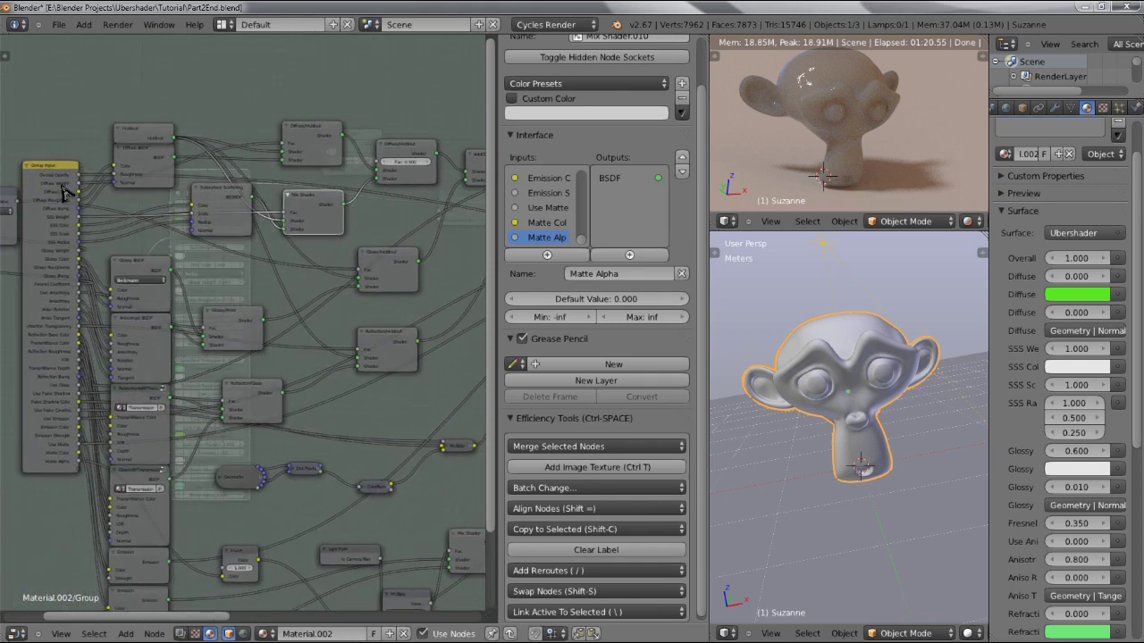